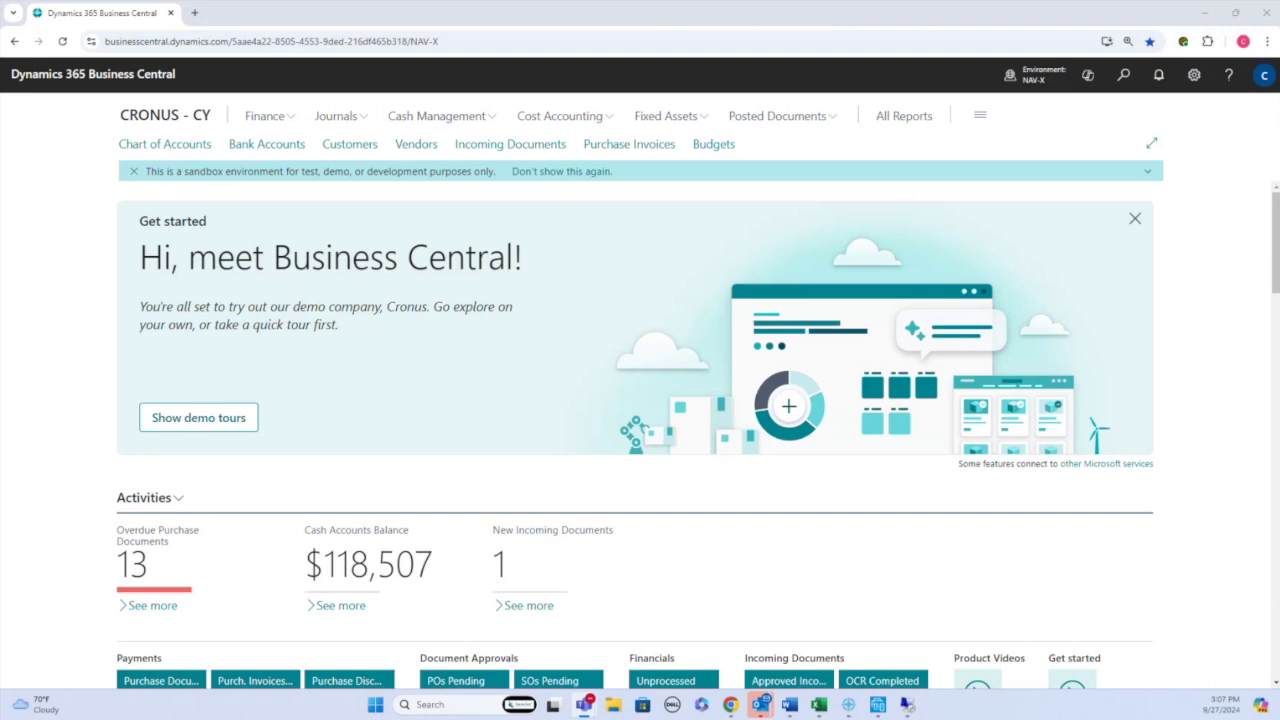
click(1193, 80)
click(1180, 104)
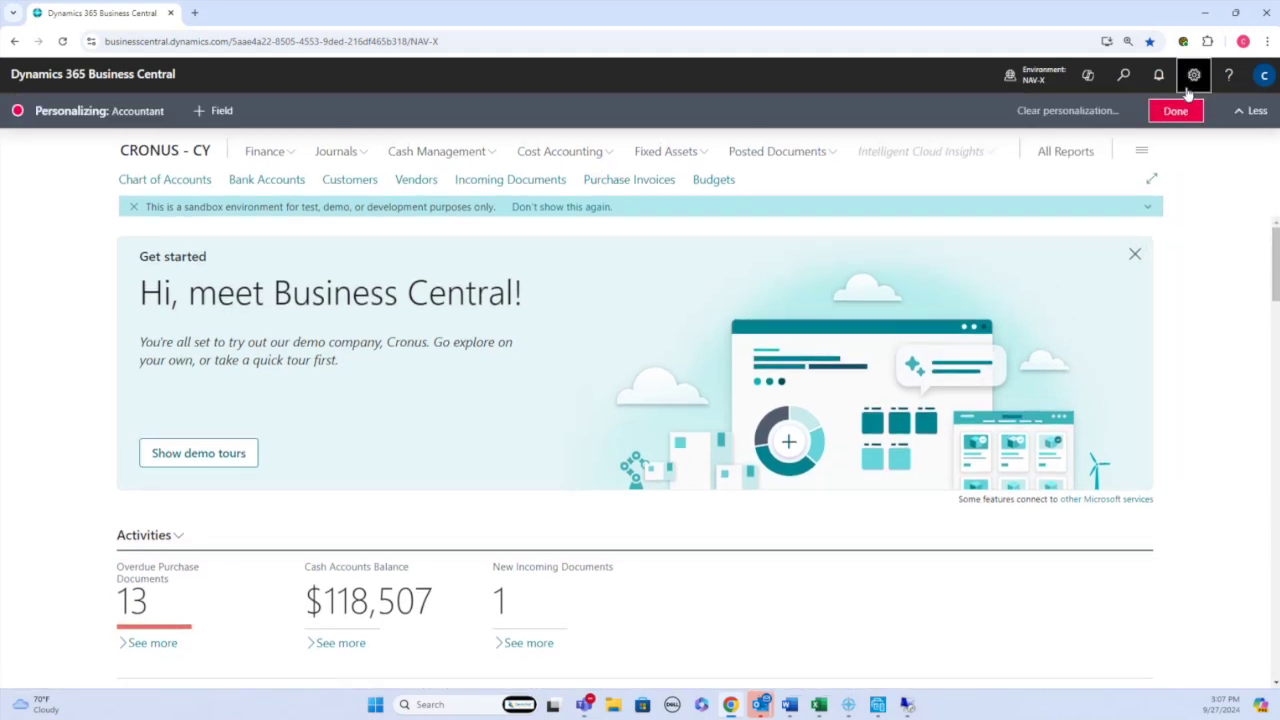
click(1195, 106)
- Check the assigned role in My Settings, close the settings and return to the start of the role center
click(1194, 76)
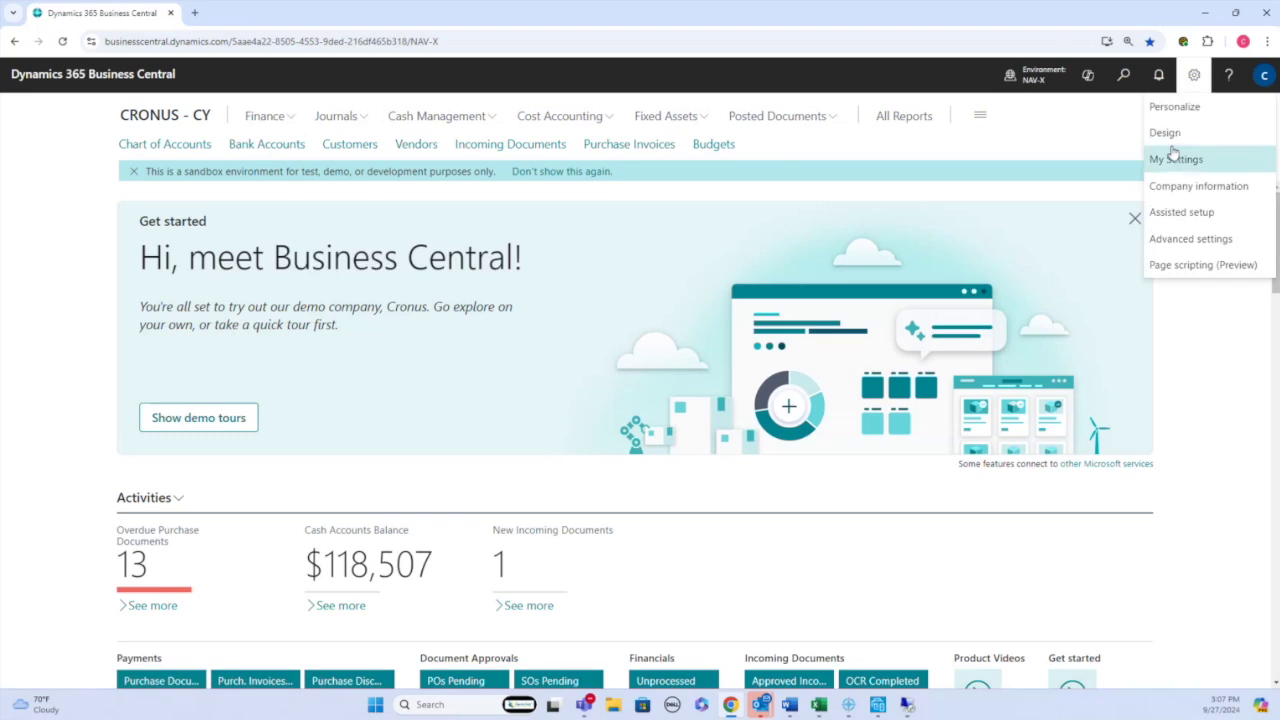
click(1167, 160)
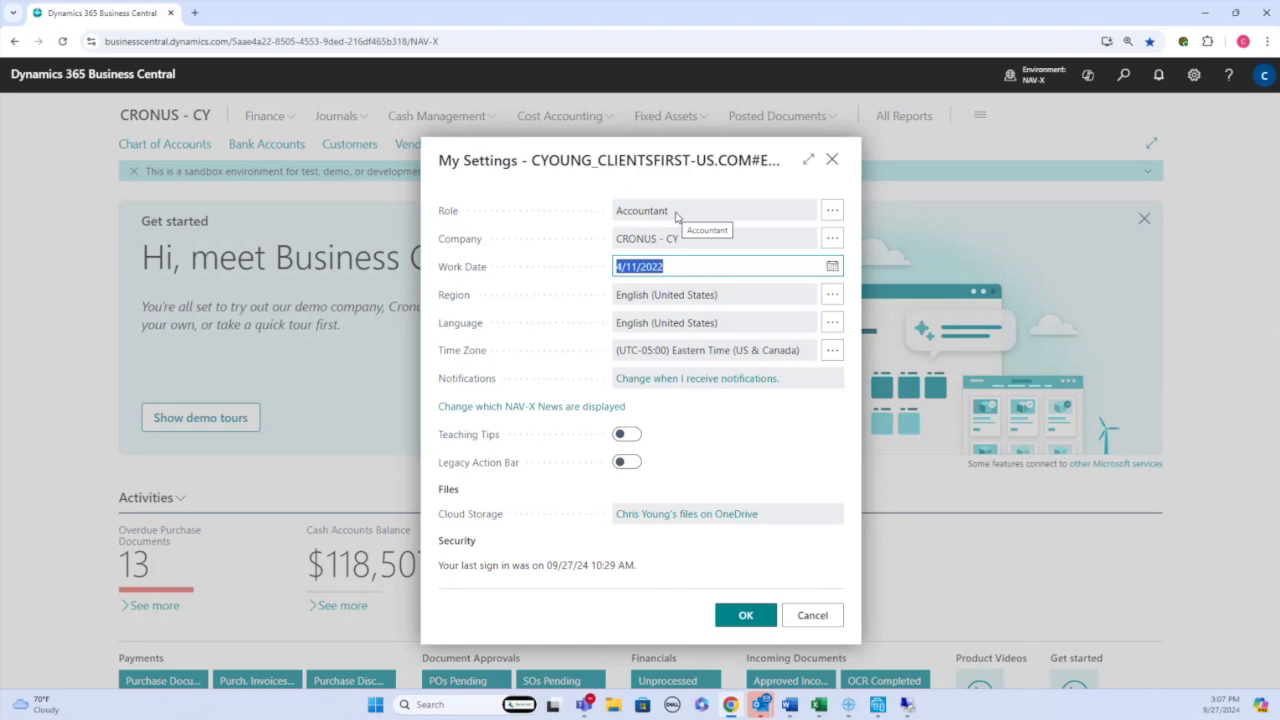
key(Return)
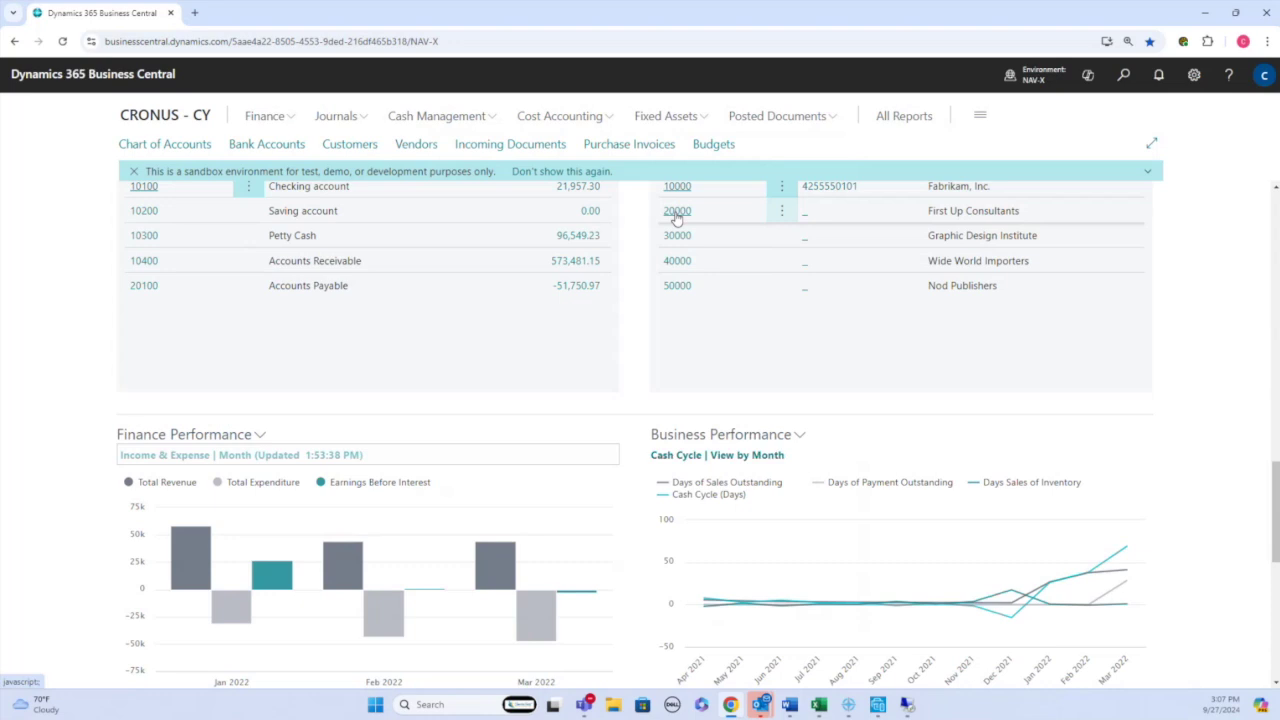
scroll(676, 218, up, 5)
scroll(676, 218, up, 10)
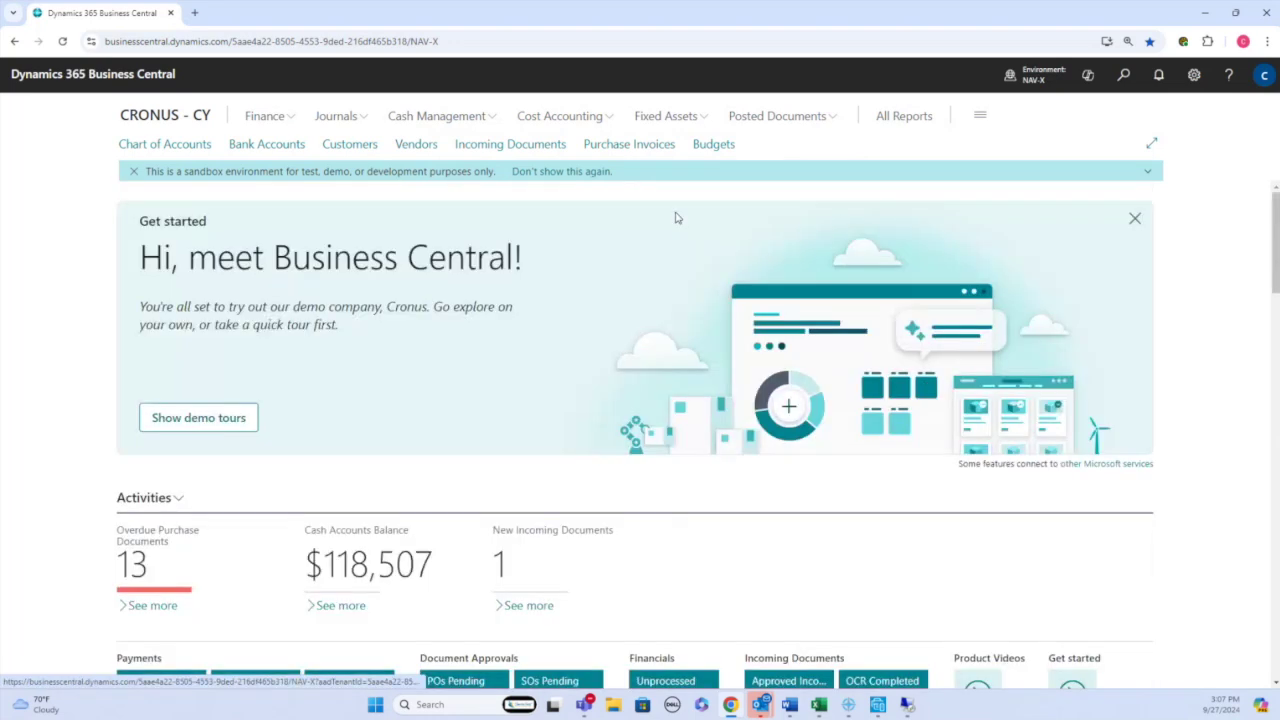
- Look over the page links grouped under Finance and the Activities section of the role center
click(286, 118)
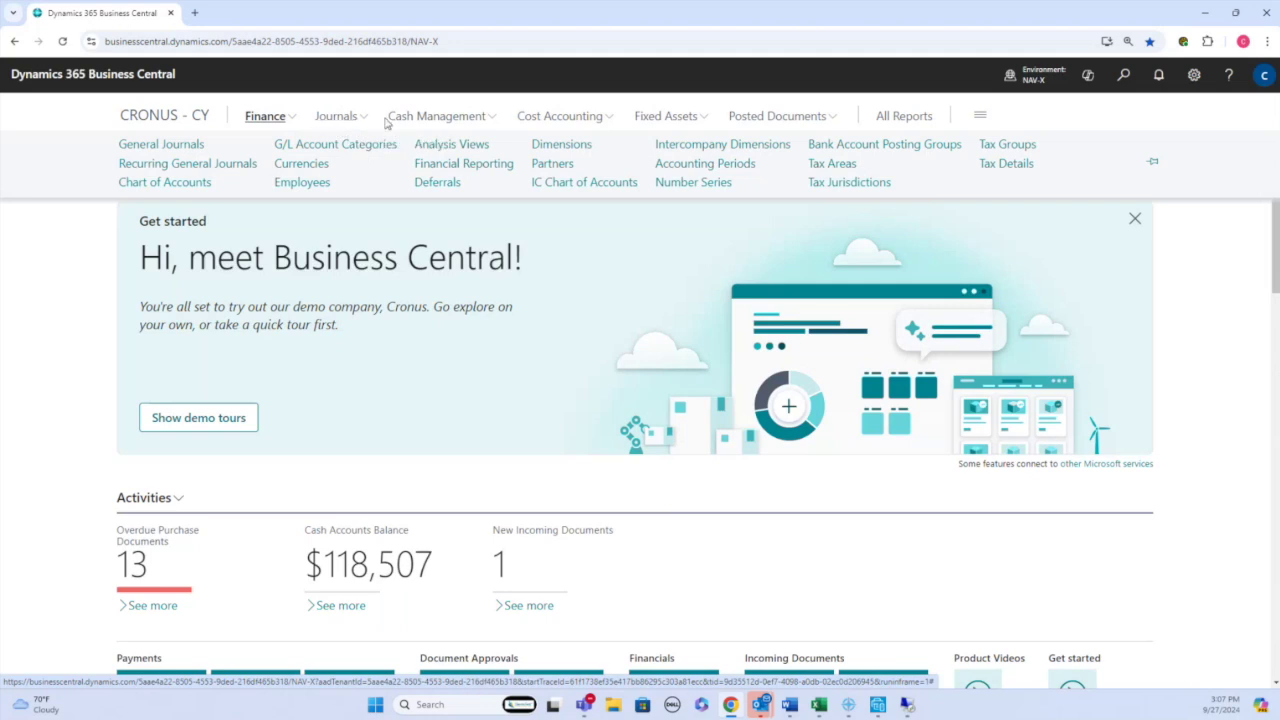
click(1256, 277)
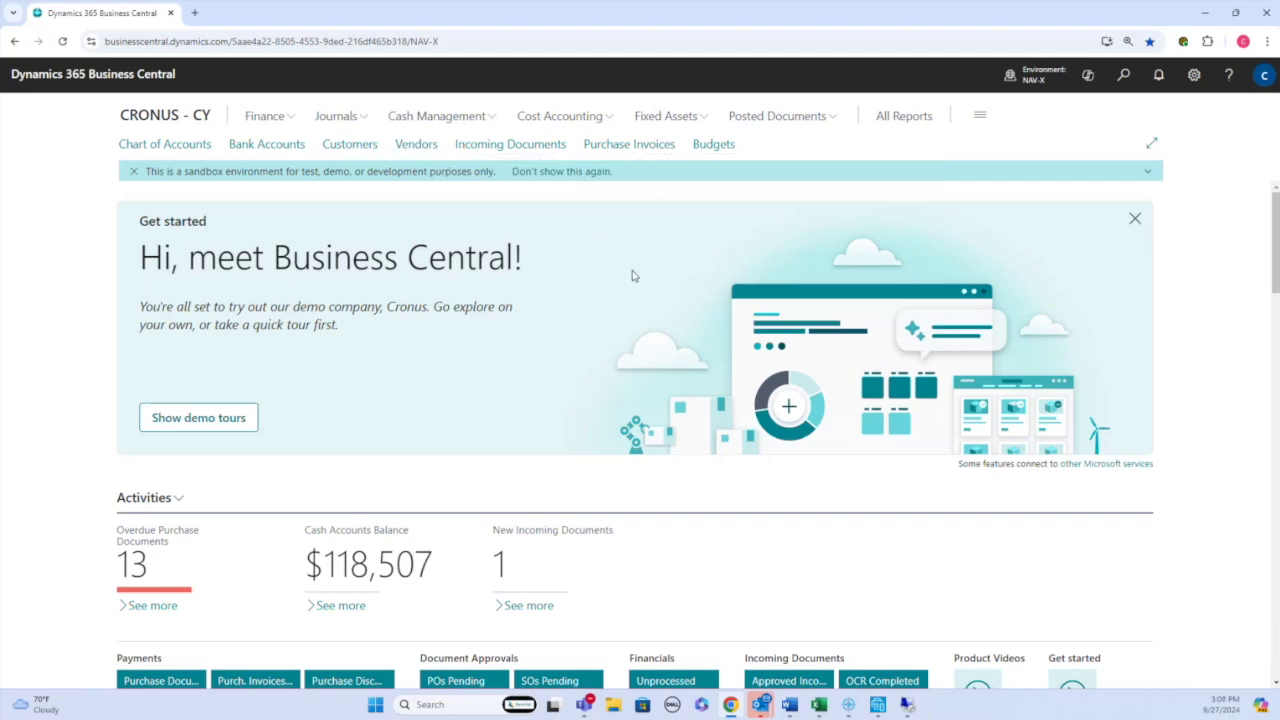
scroll(632, 276, down, 3)
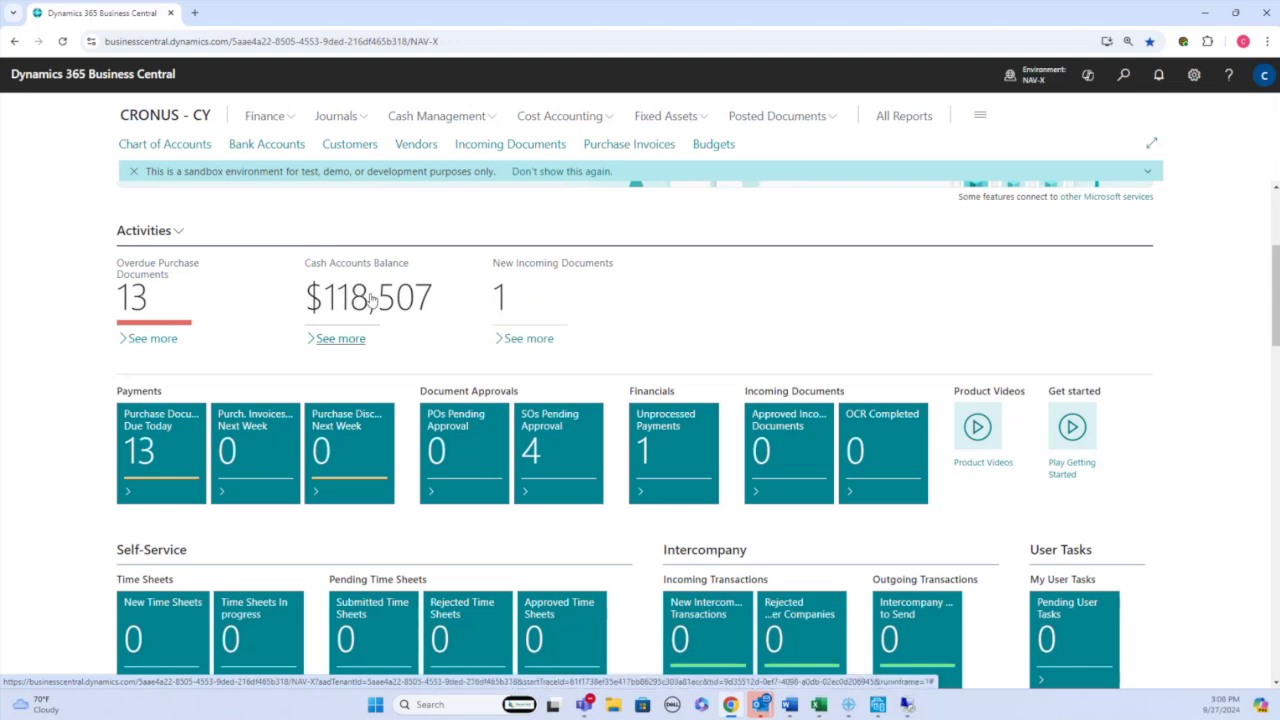
mouse_move(352, 311)
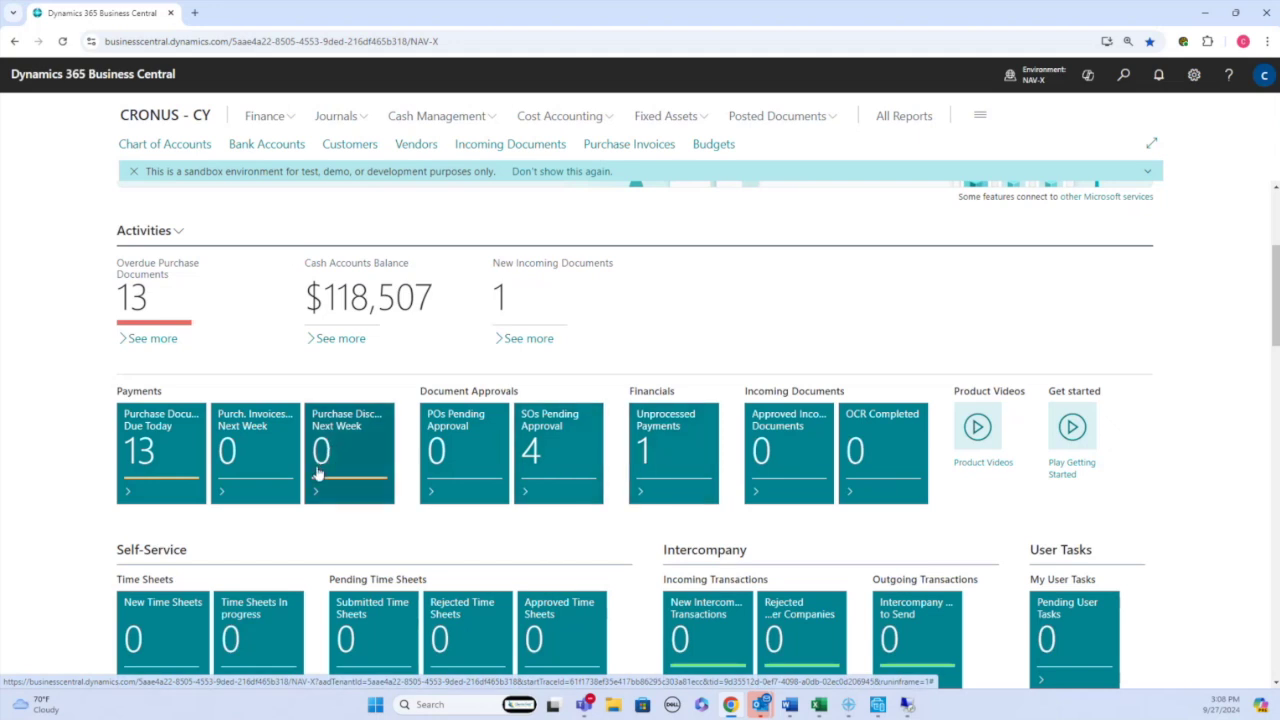
- Open the vendor ledger entries behind Purchase Documents Due Today, examine their columns through Remit-to Code, and return to the role center
click(157, 452)
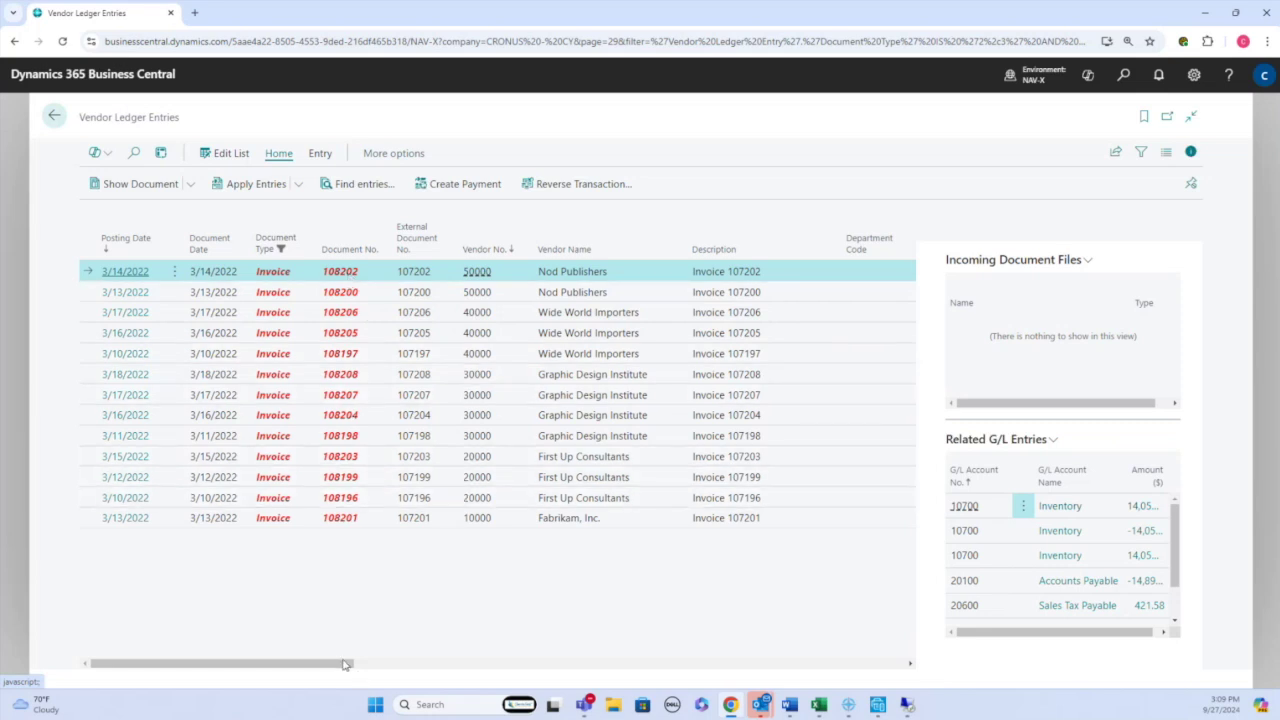
drag(346, 669, 631, 662)
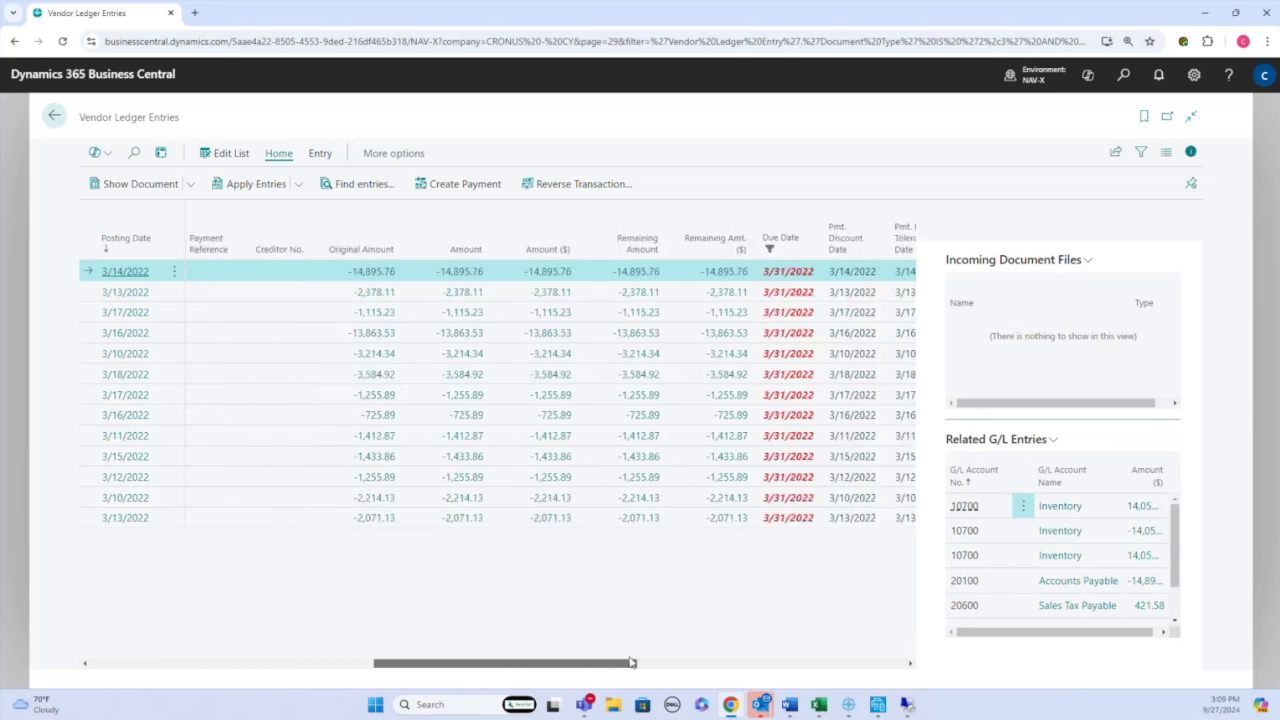
drag(630, 662, 652, 662)
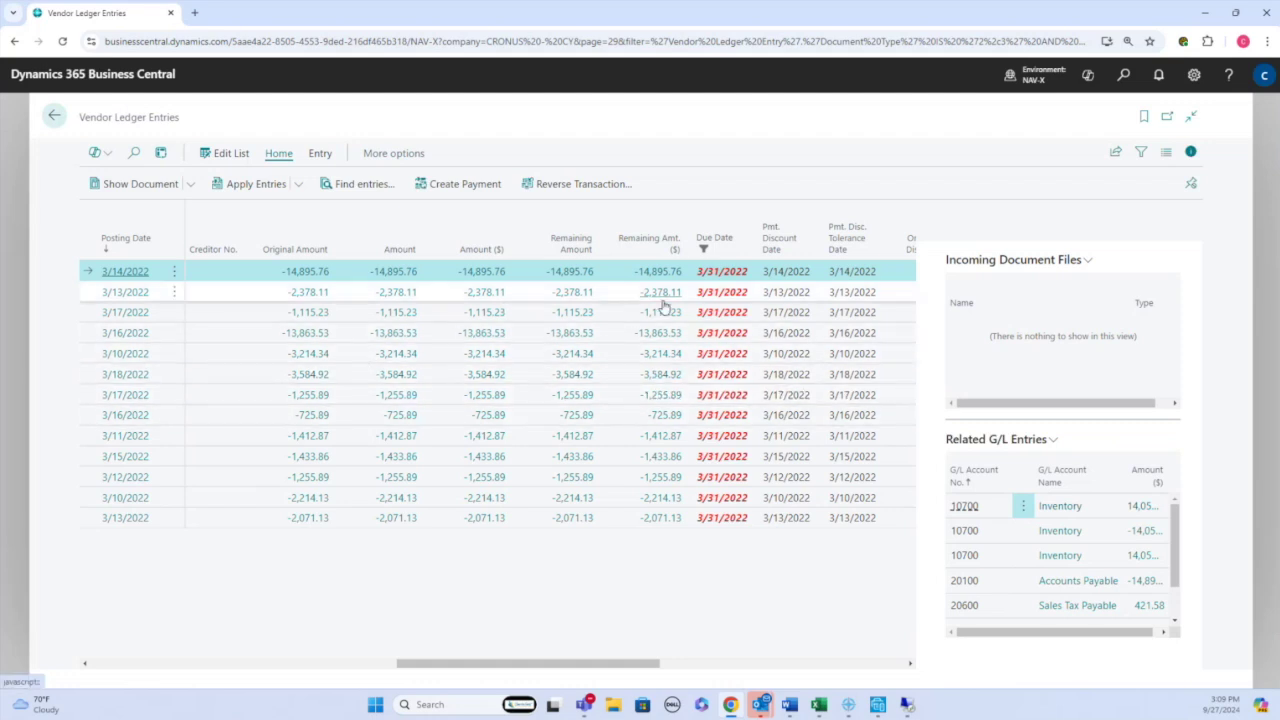
drag(642, 665, 779, 665)
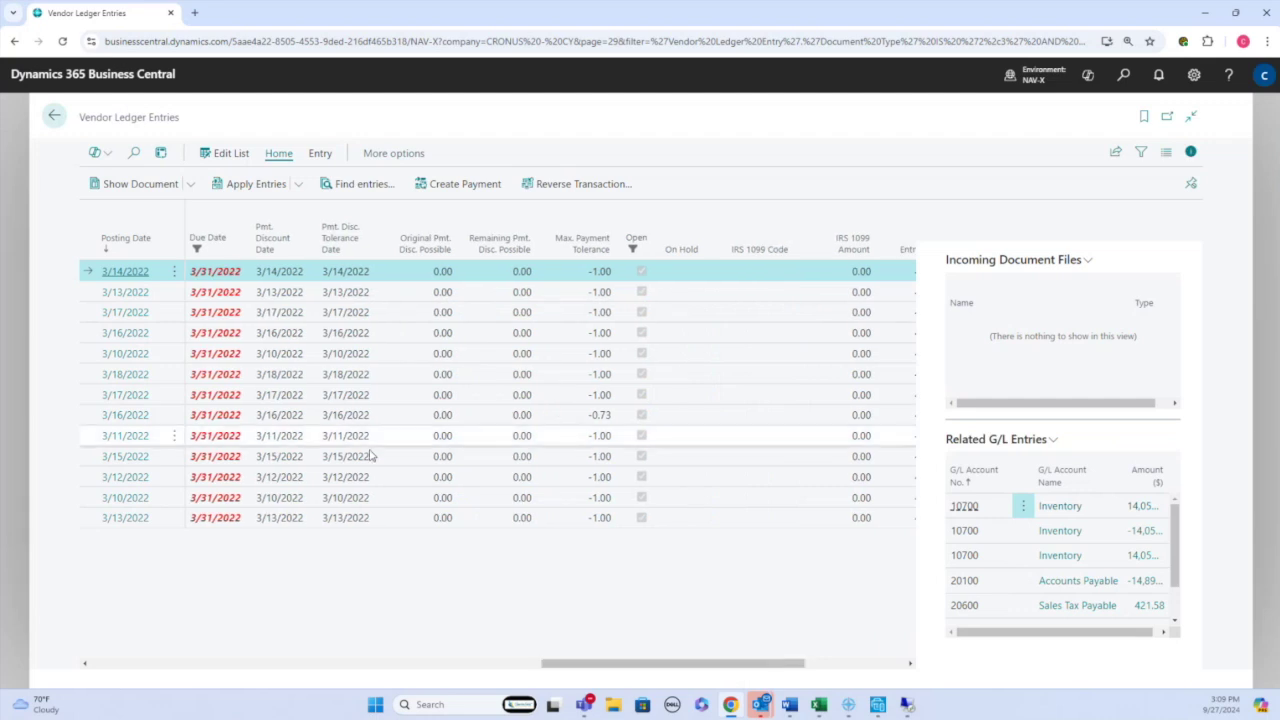
drag(743, 667, 820, 666)
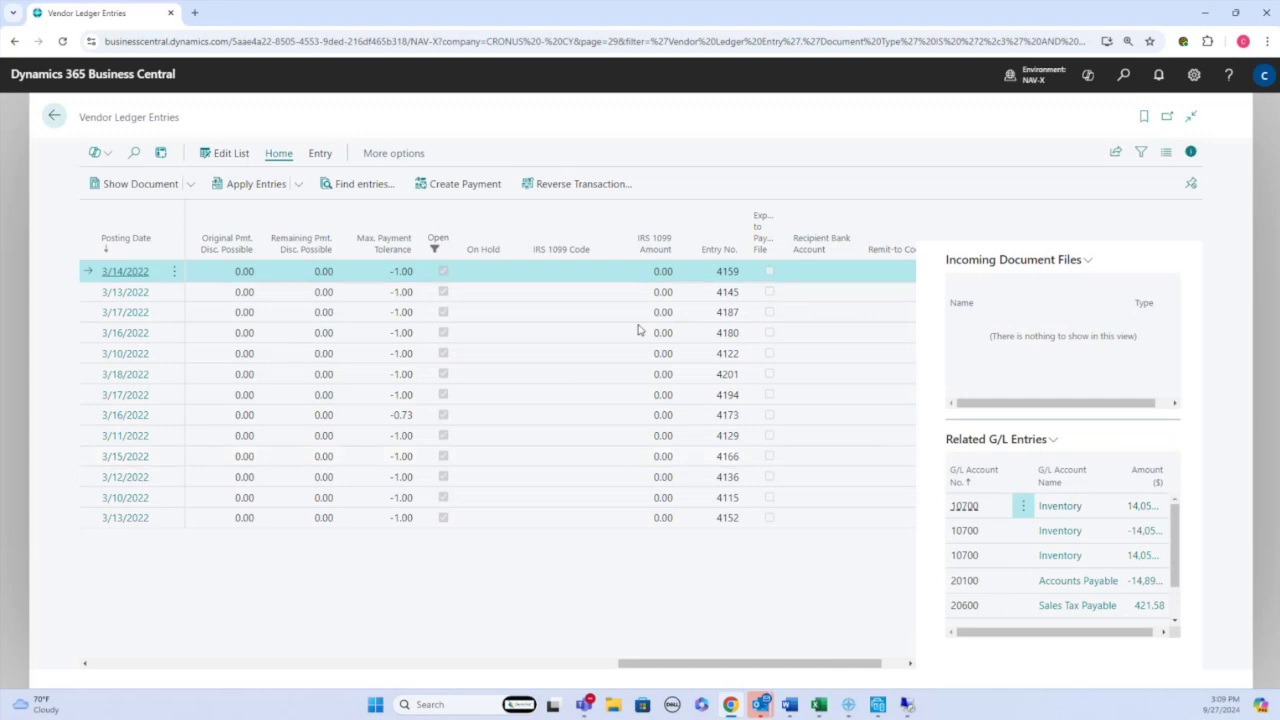
drag(826, 666, 875, 667)
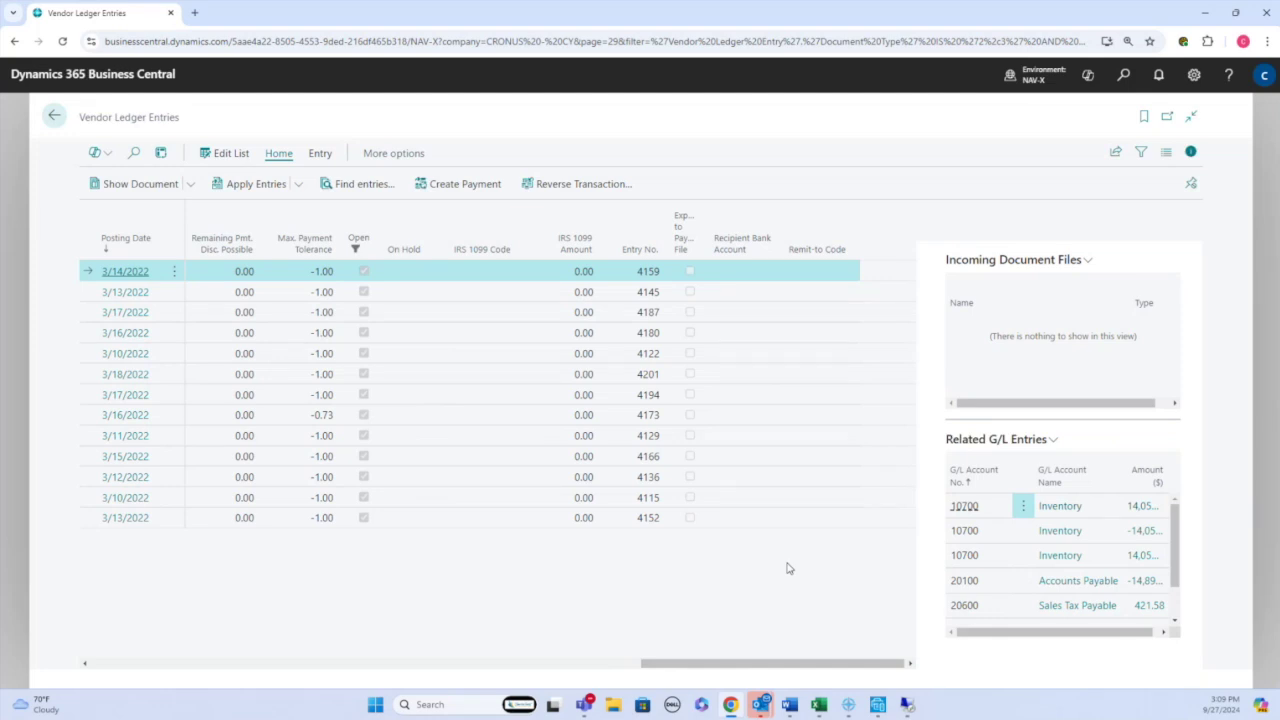
key(Escape)
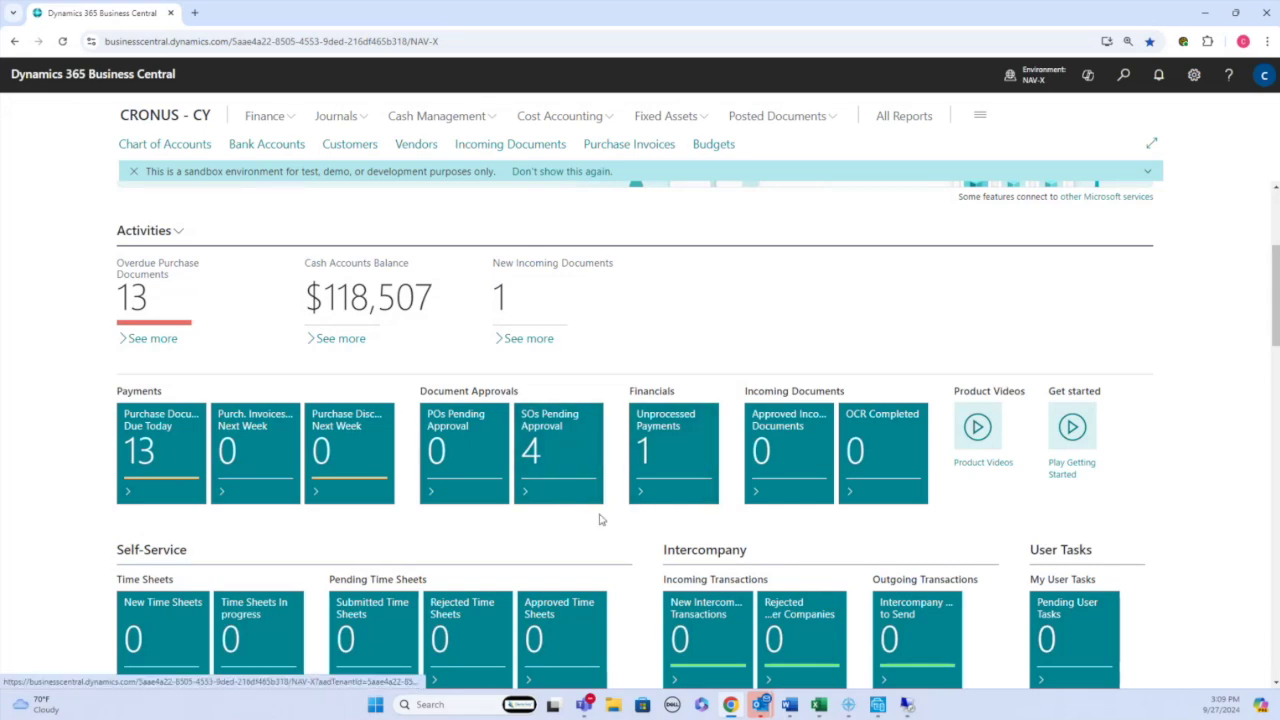
- Examine the remaining role center sections, from Self-Service and Approvals through Insights and the performance charts to Power BI
scroll(600, 517, down, 2)
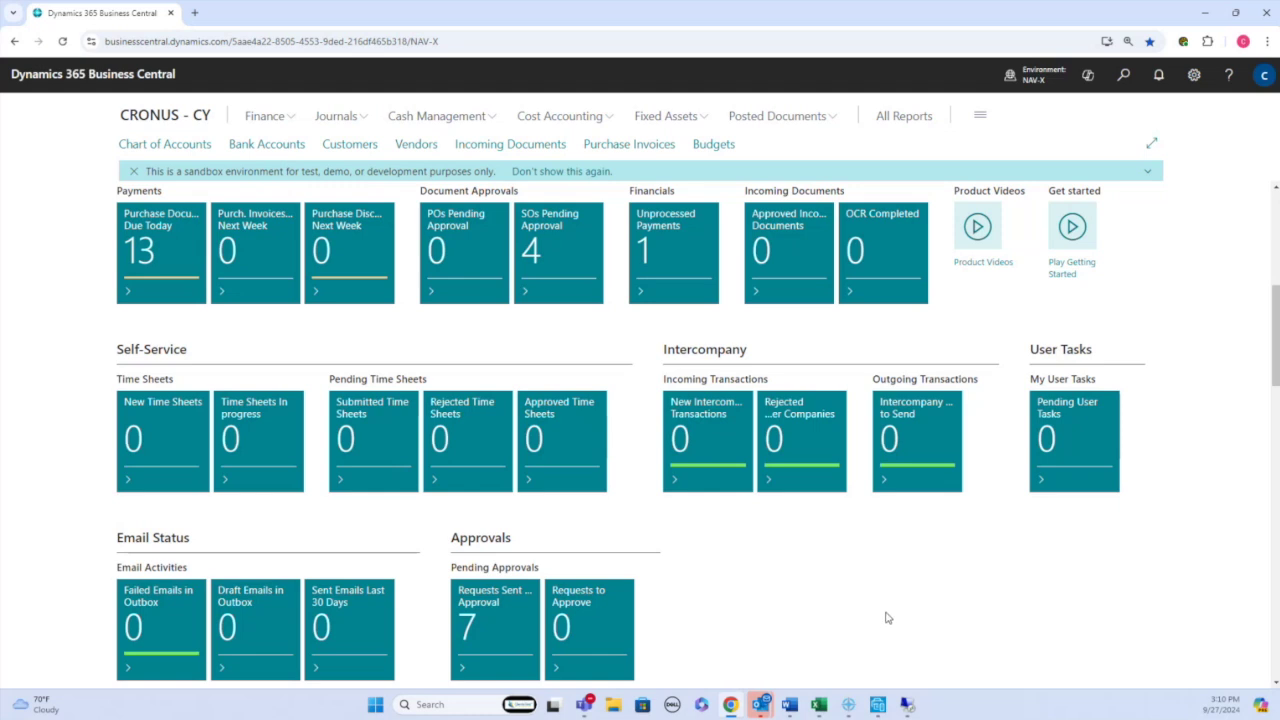
scroll(885, 618, down, 1)
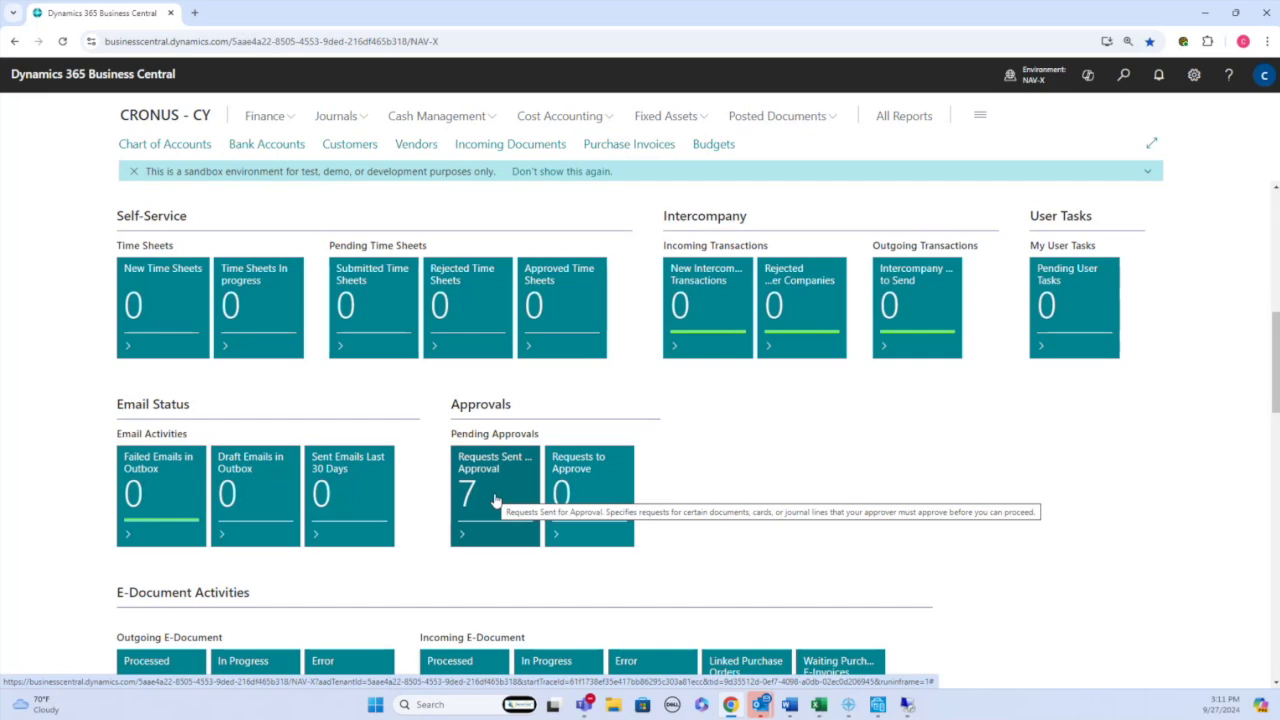
scroll(798, 497, down, 3)
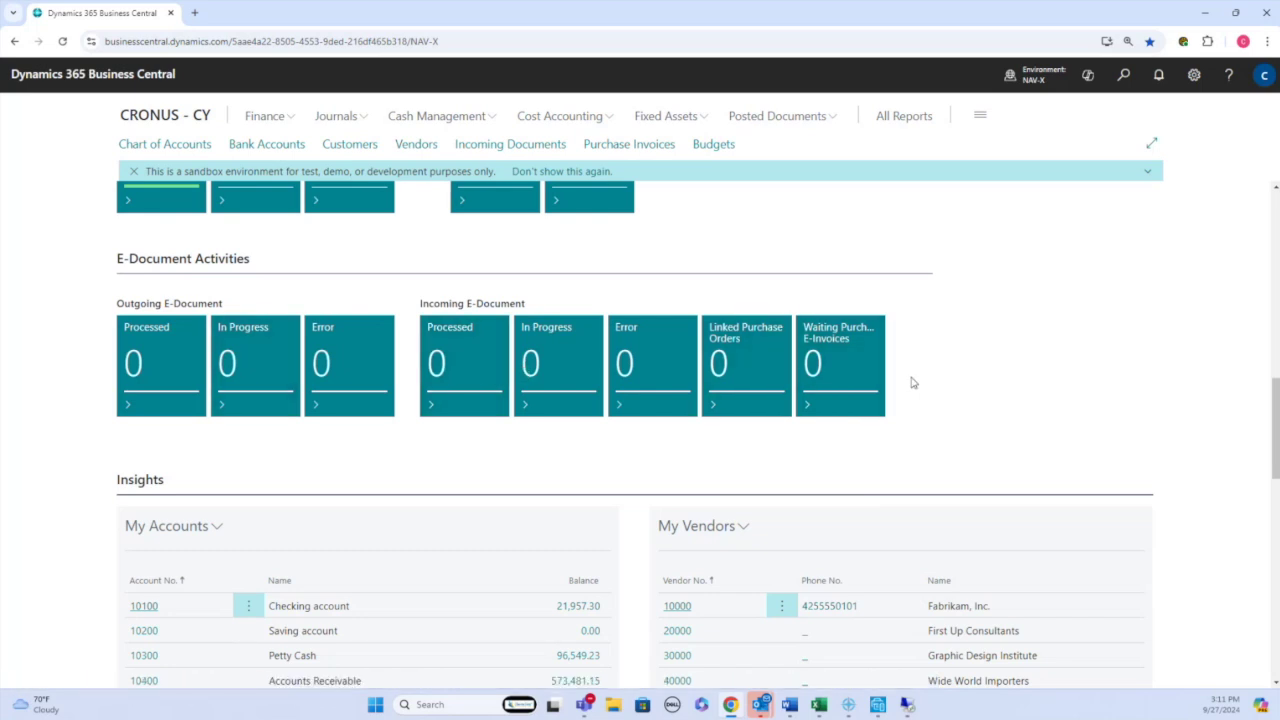
scroll(911, 382, down, 2)
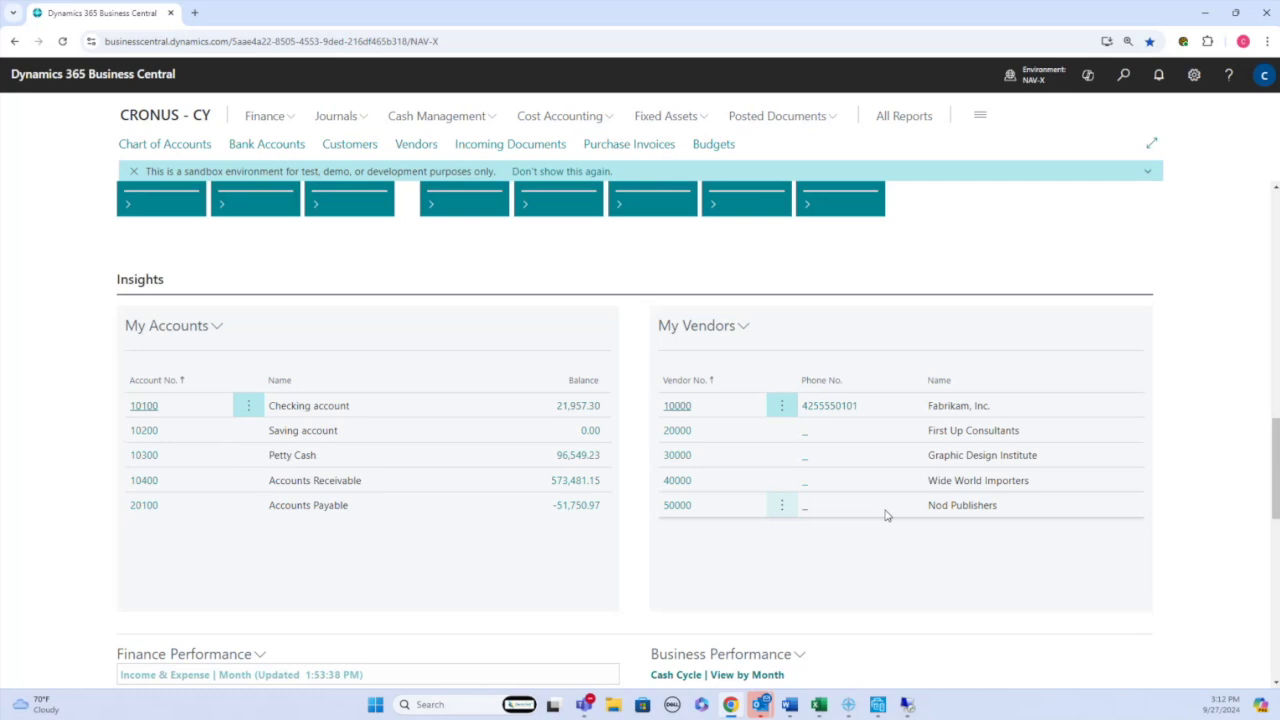
scroll(886, 514, down, 2)
scroll(886, 514, down, 4)
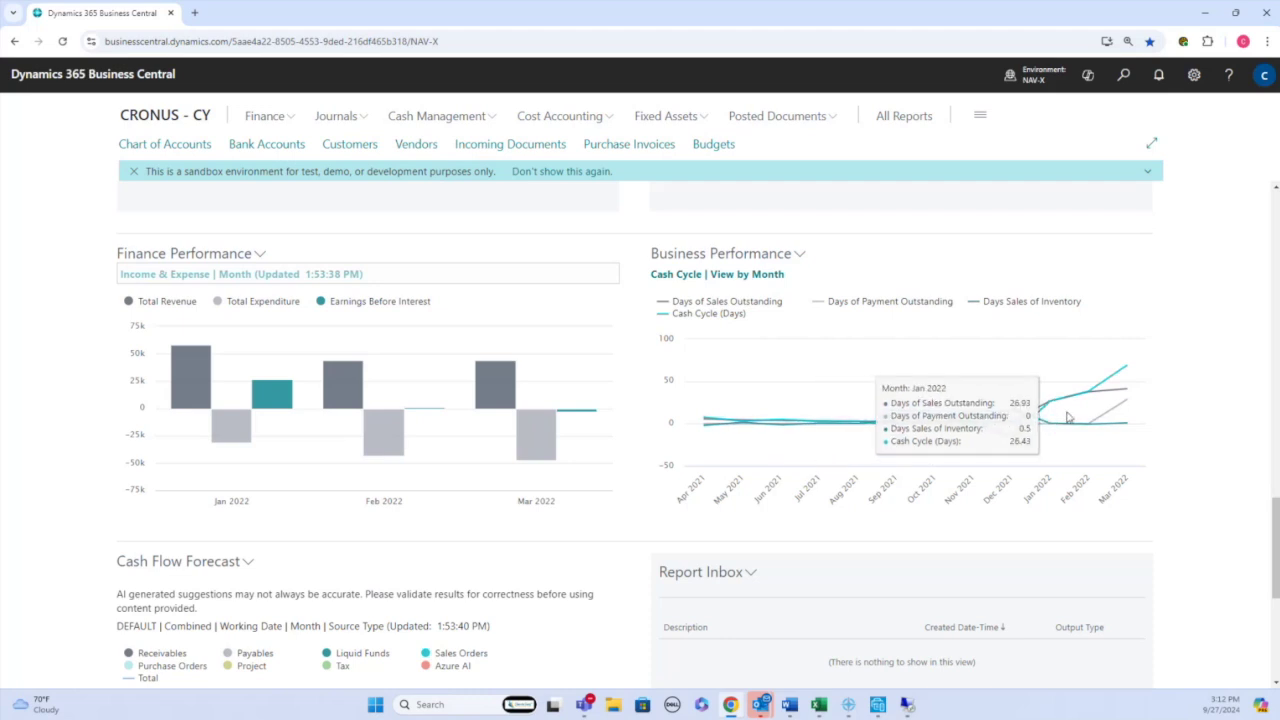
scroll(1070, 420, down, 4)
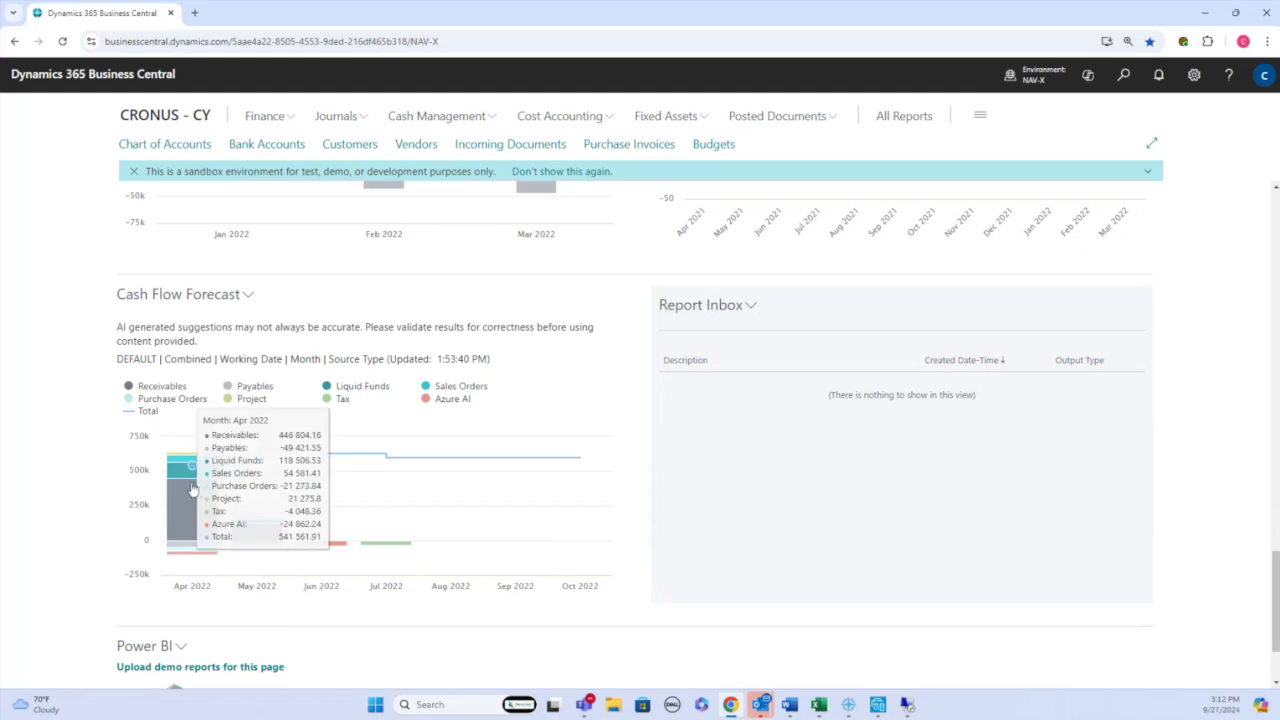
scroll(193, 488, down, 2)
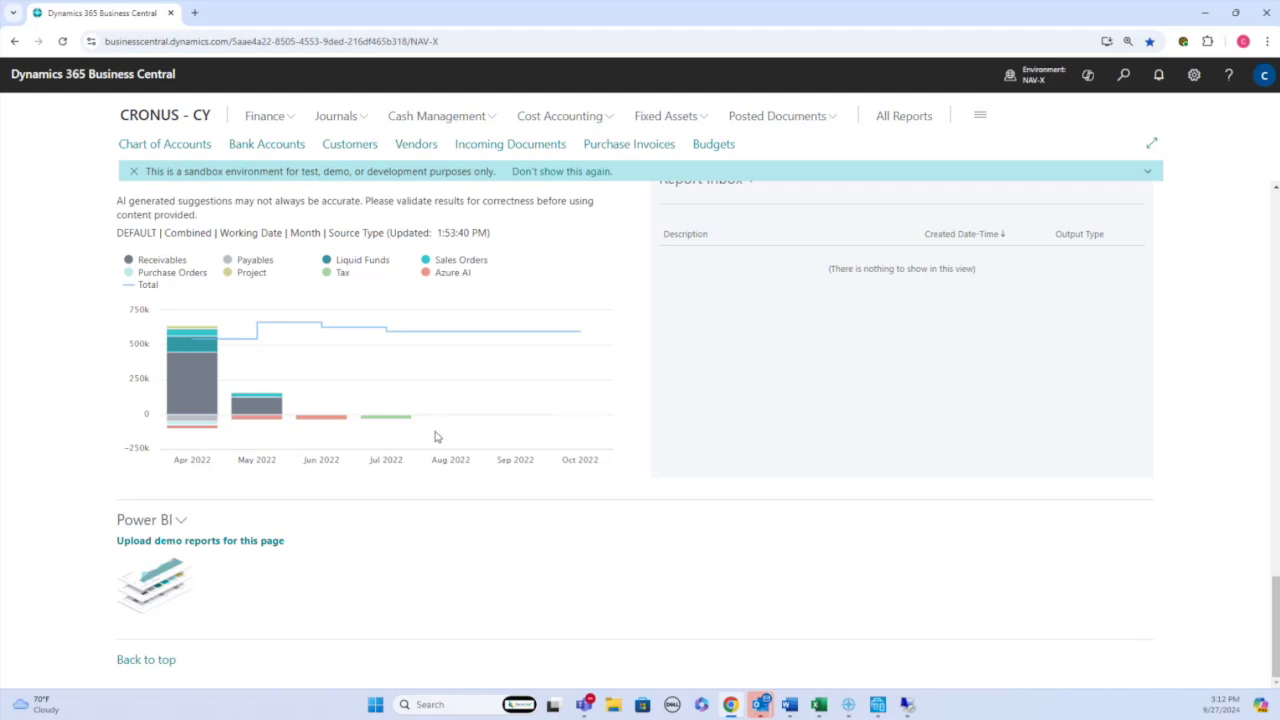
- View the charts available for Finance Performance in the Account Schedule Chart List and close it without choosing another
scroll(397, 398, up, 5)
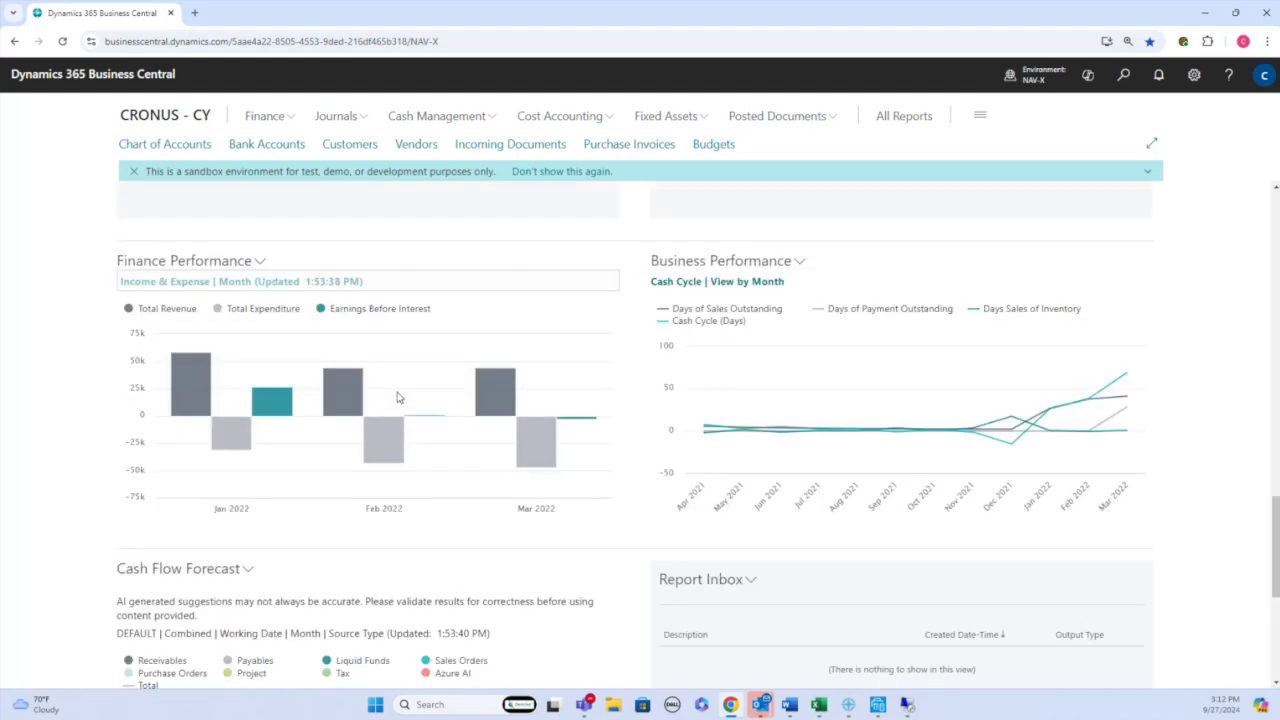
click(259, 262)
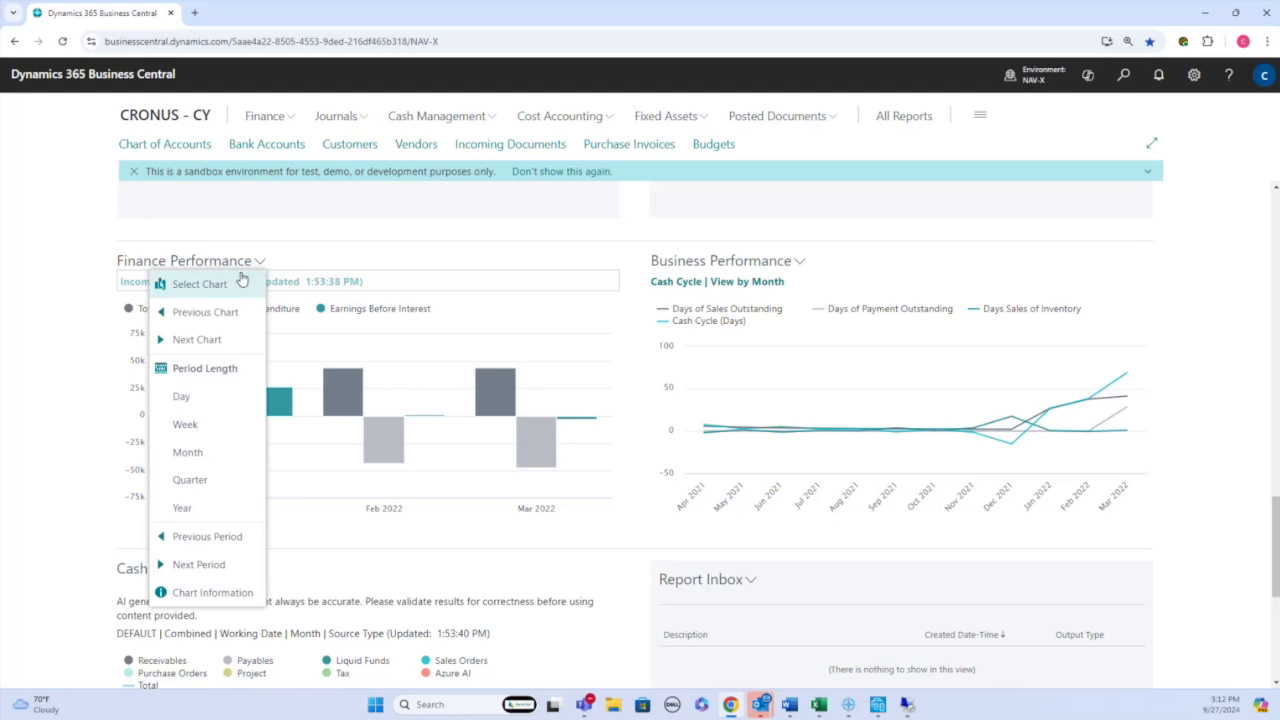
click(226, 286)
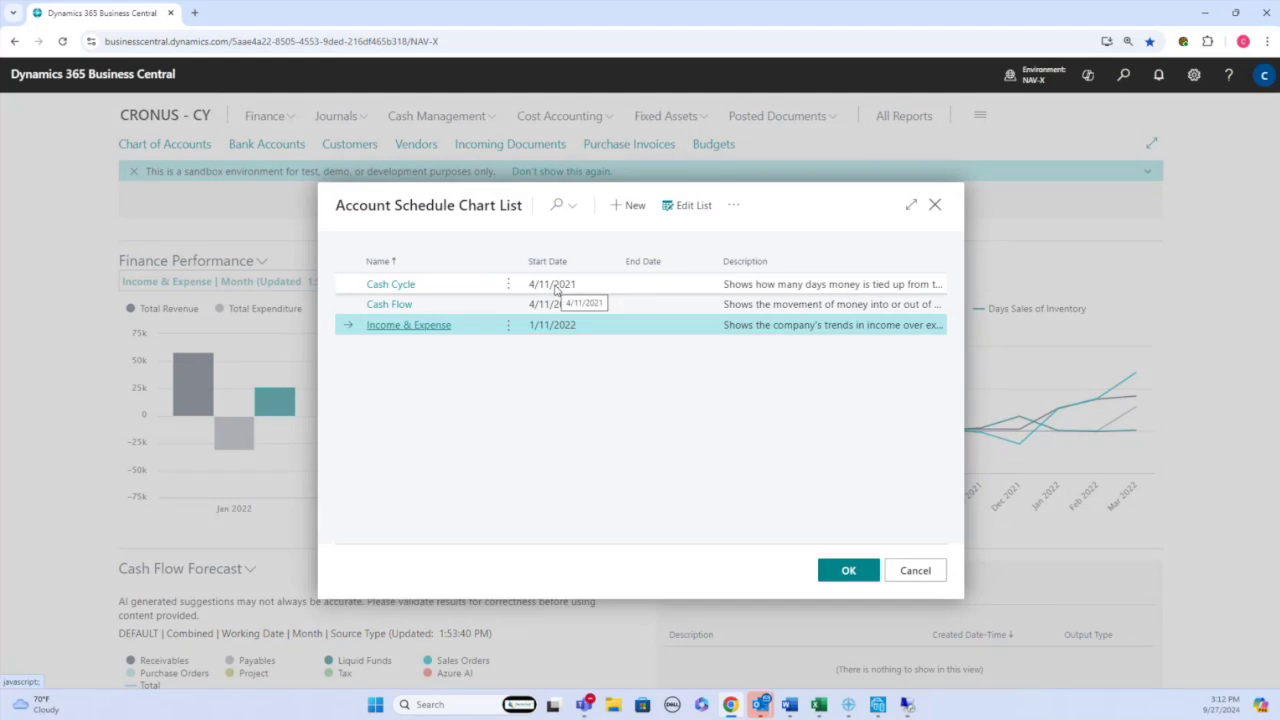
key(Escape)
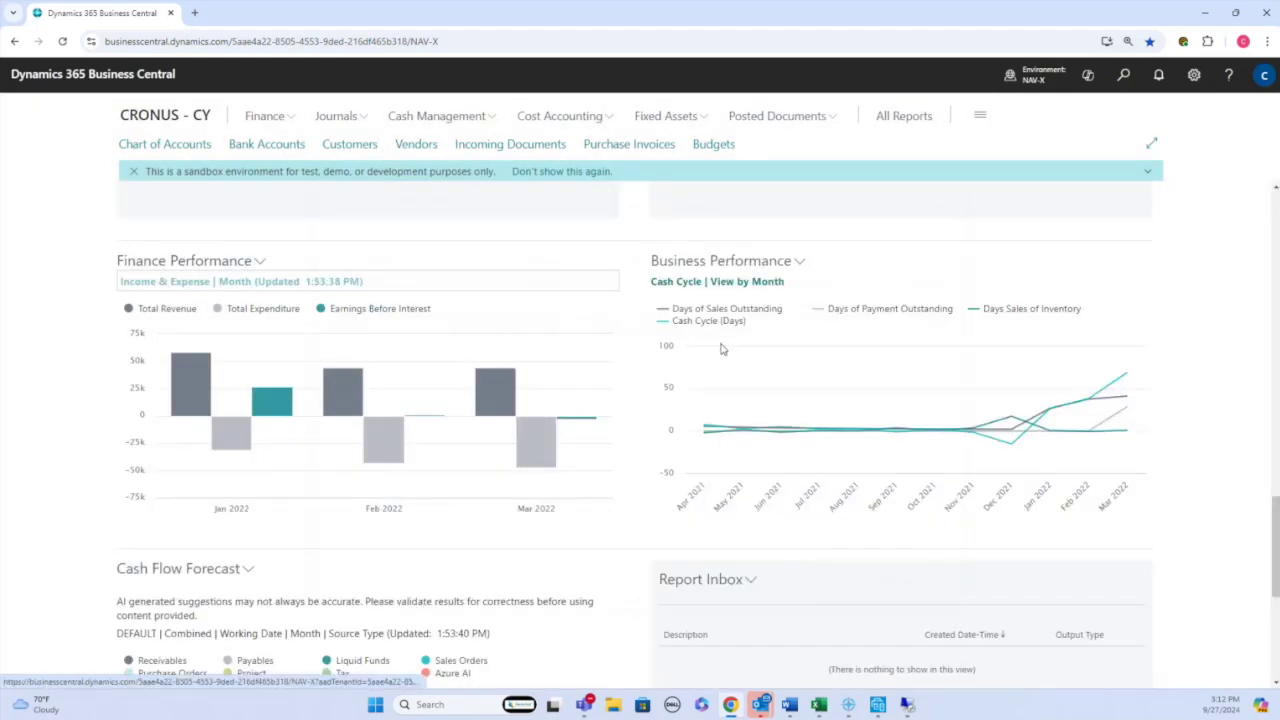
- Open the Chart of Accounts and dismiss its introductory teaching tip
scroll(722, 353, up, 3)
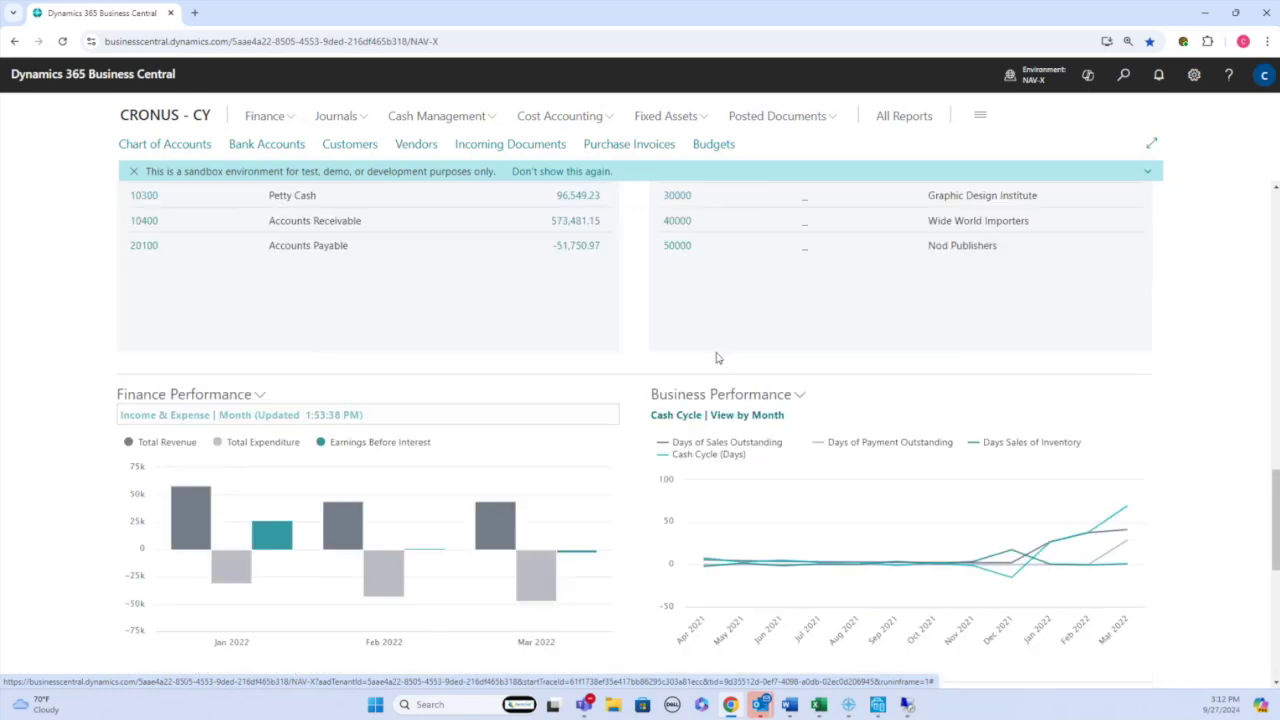
scroll(716, 357, up, 10)
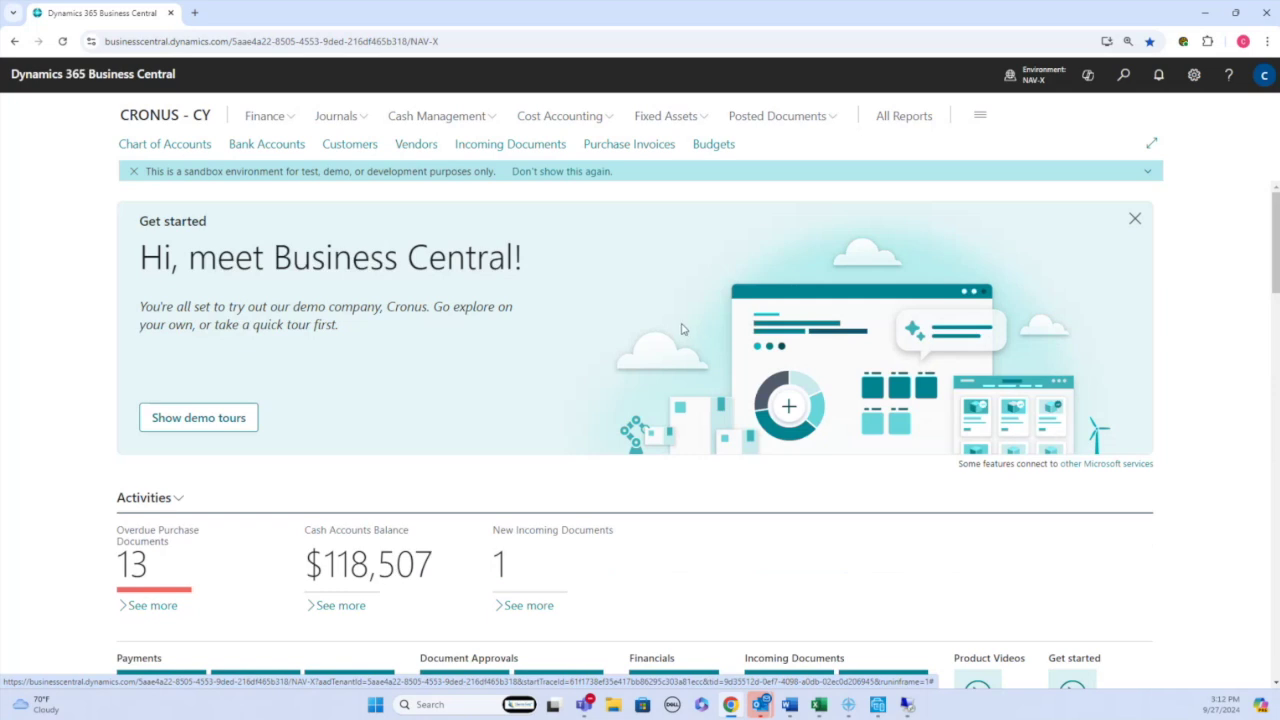
click(161, 147)
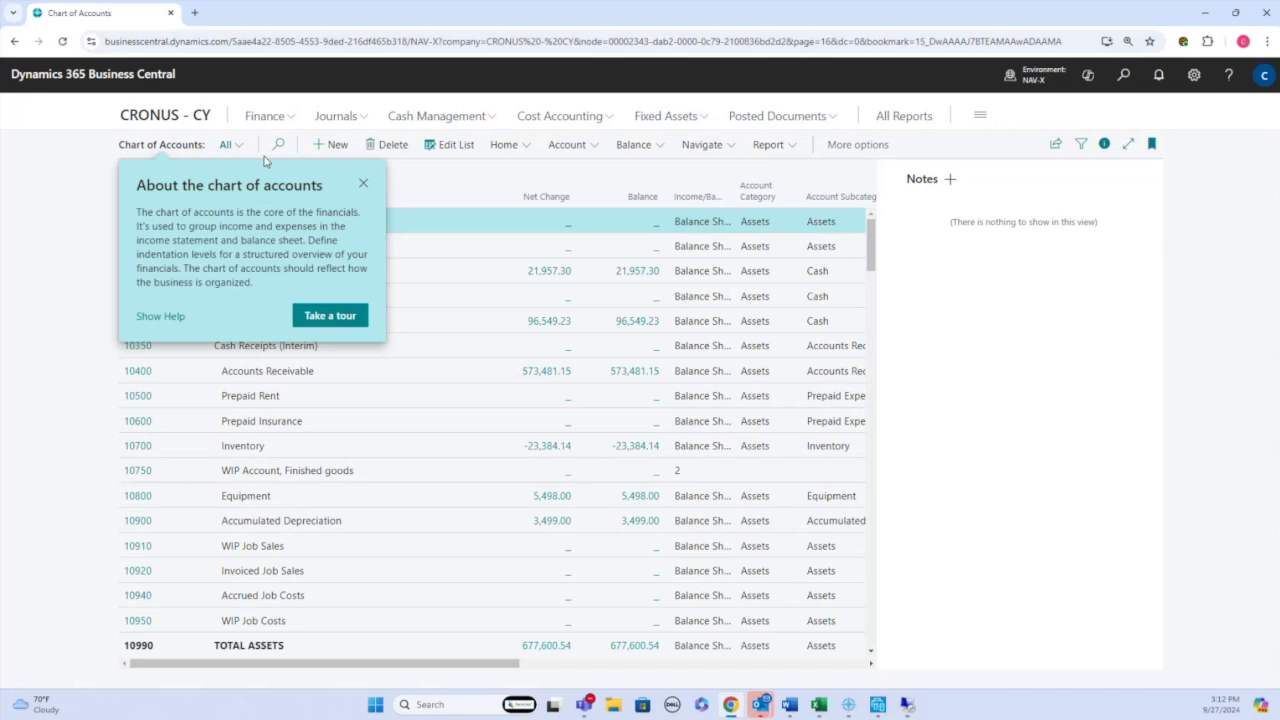
click(364, 186)
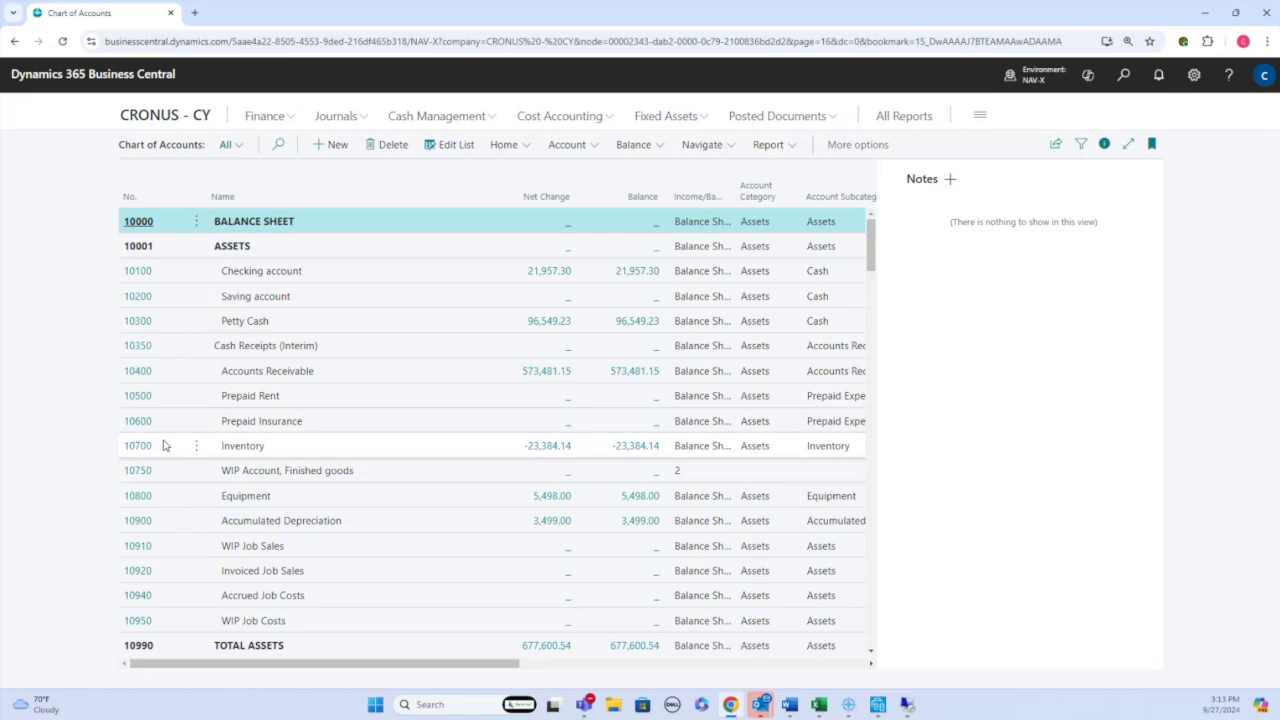
- Browse the Chart of Accounts to the income section and open the ledger entries behind the net change of account 40200 Income, Product Sales
scroll(165, 445, down, 10)
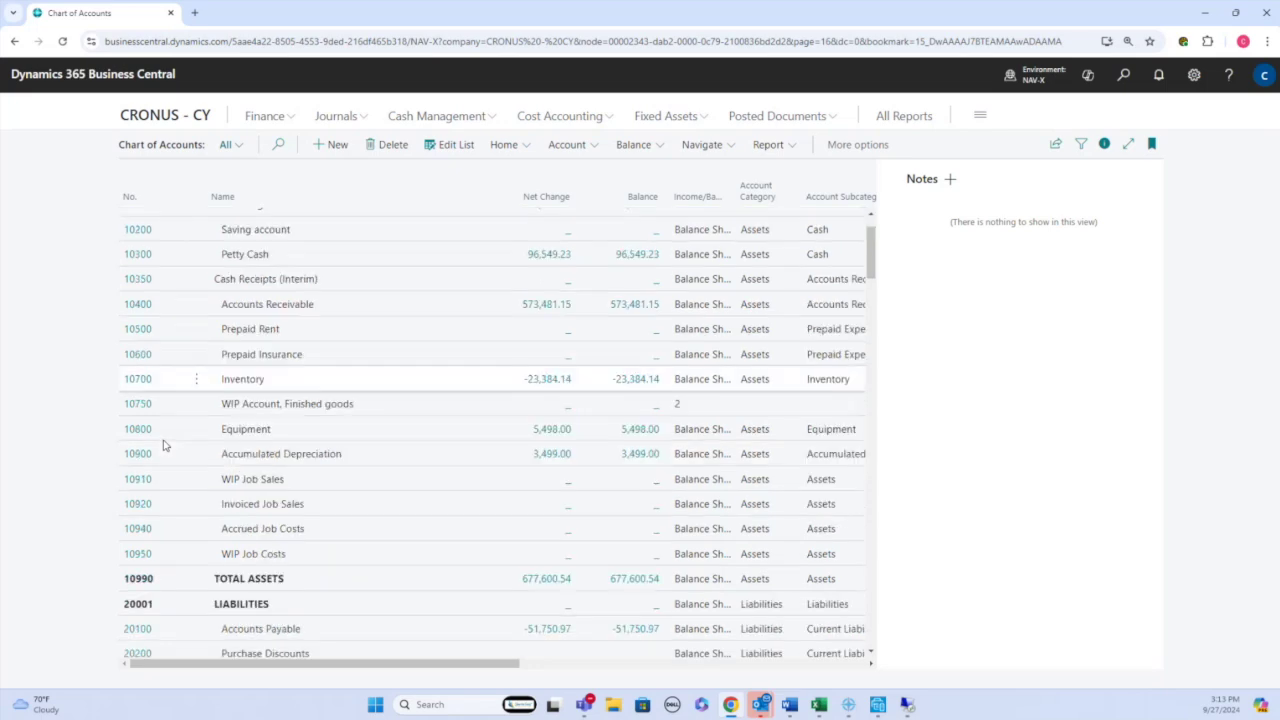
scroll(165, 443, down, 5)
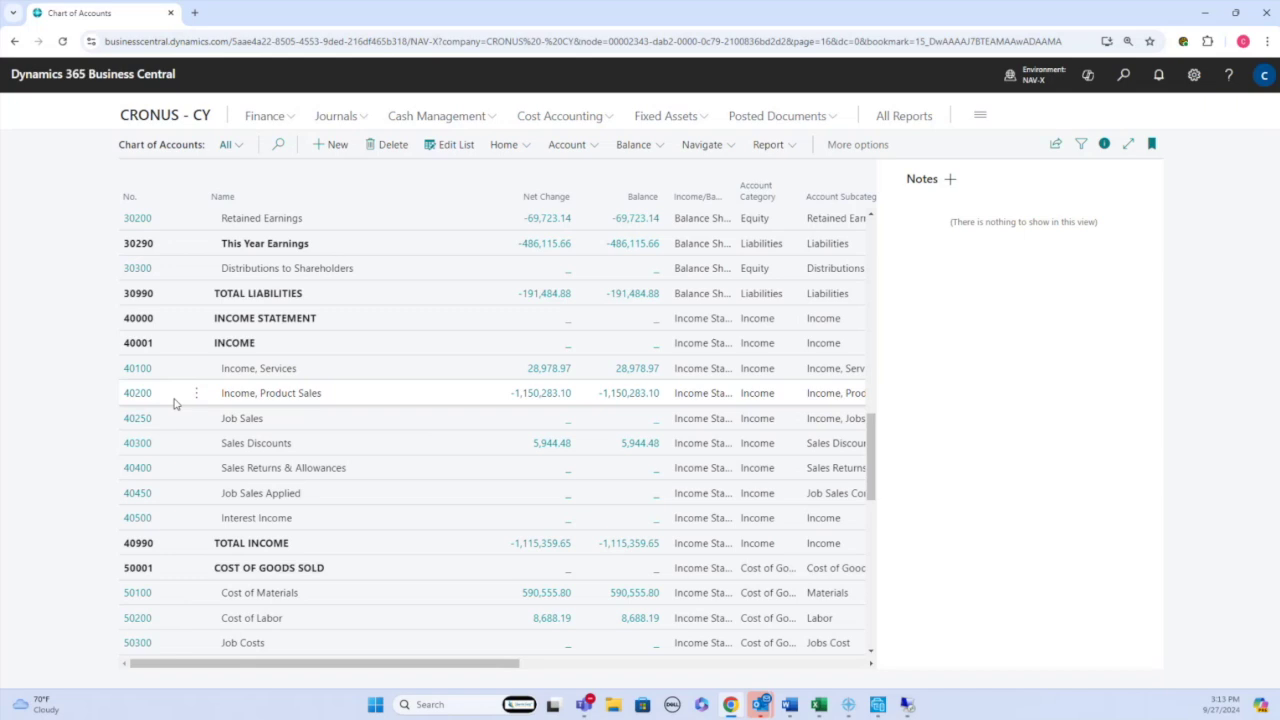
click(546, 399)
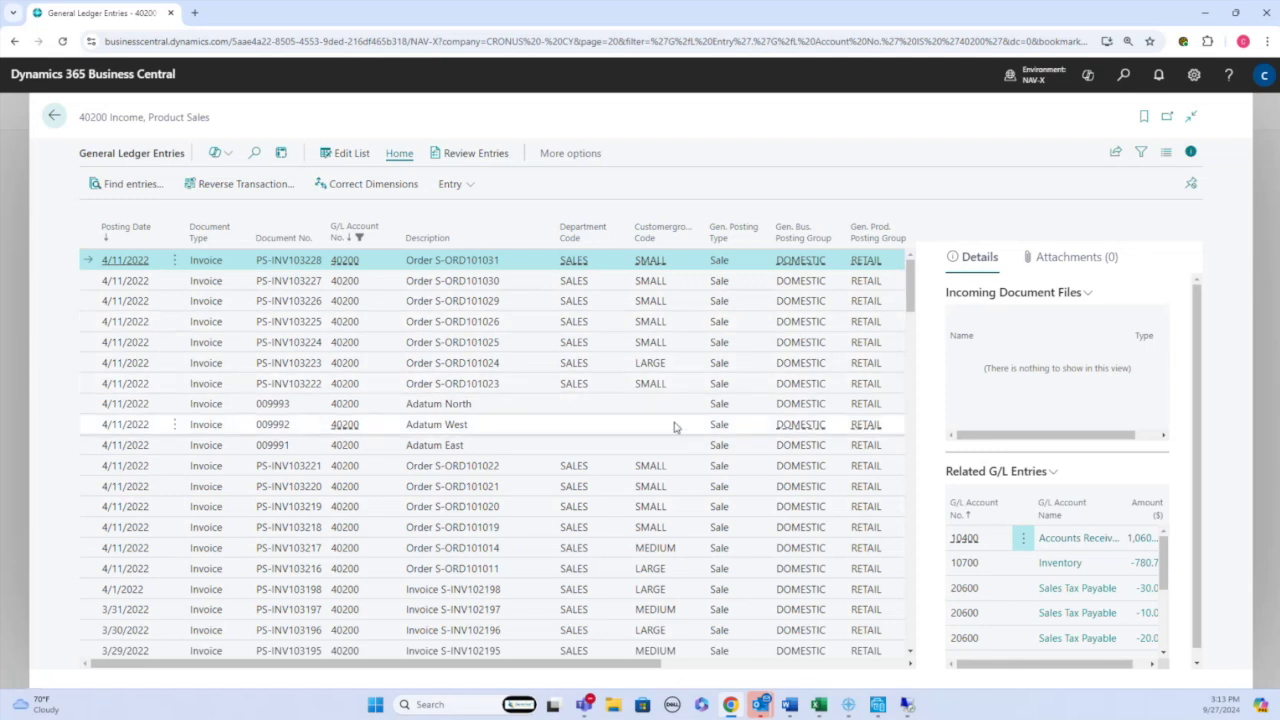
- Open the G/L Dimension Overview for the Income, Product Sales entries and show its matrix
click(455, 185)
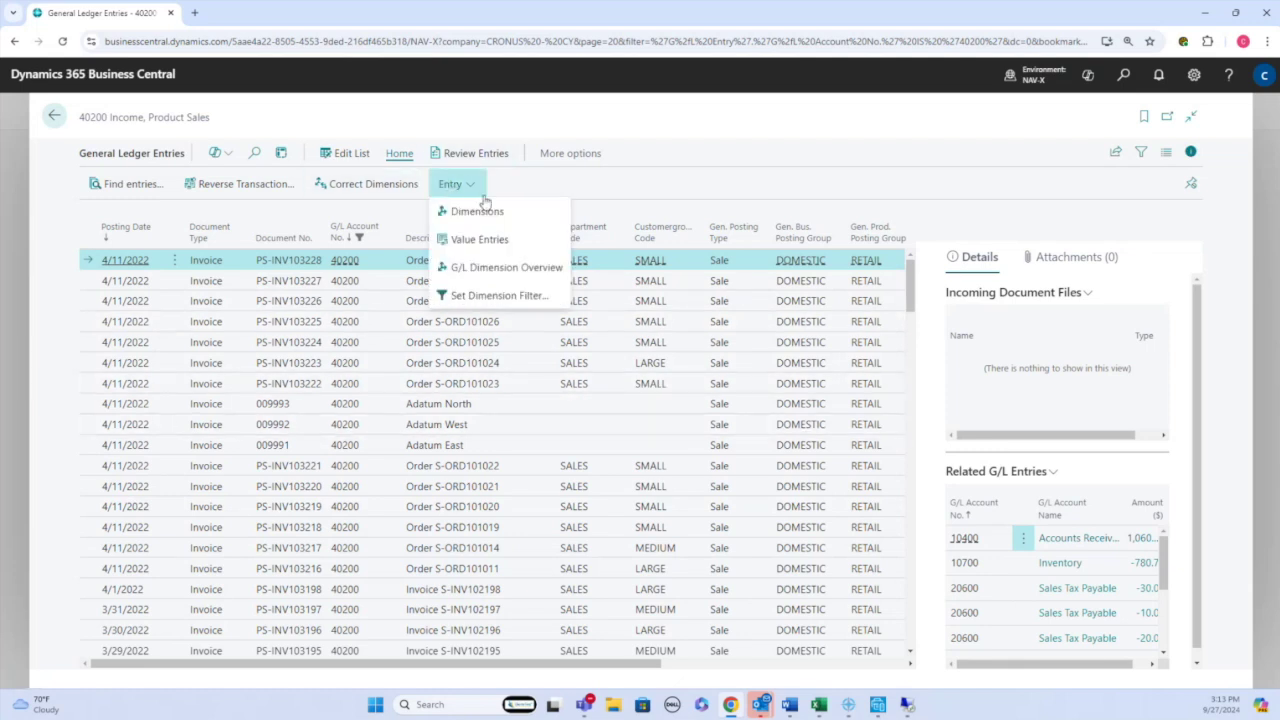
click(507, 270)
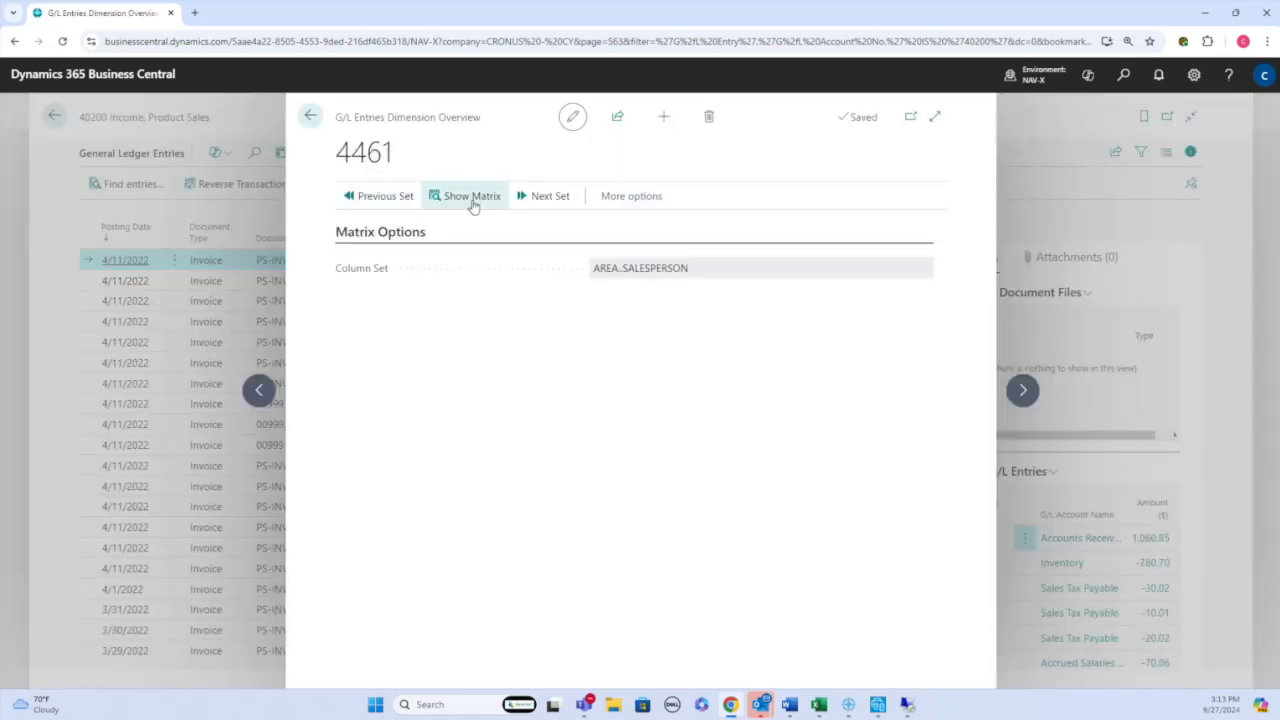
click(473, 197)
- Examine the matrix's dimension columns from AREA through SALESPERSON for one invoice entry, and return to the Chart of Accounts
click(796, 290)
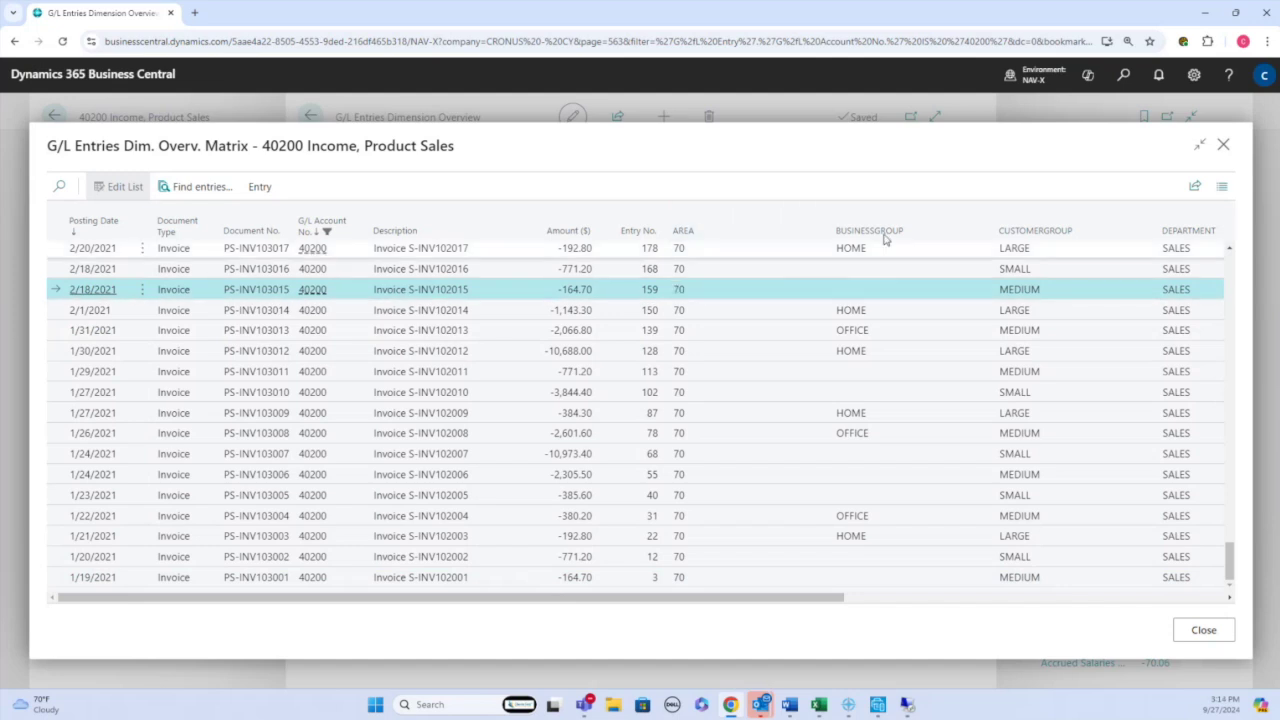
key(Right)
key(Right)
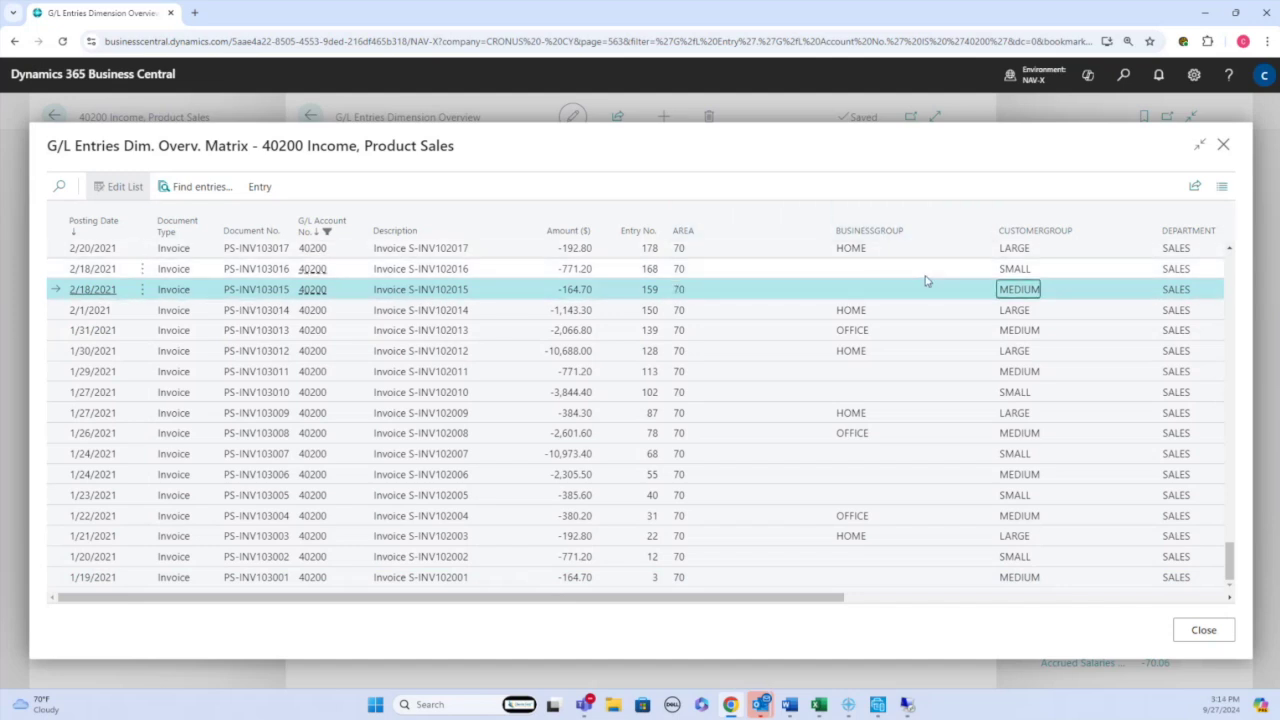
key(Right)
key(Right)
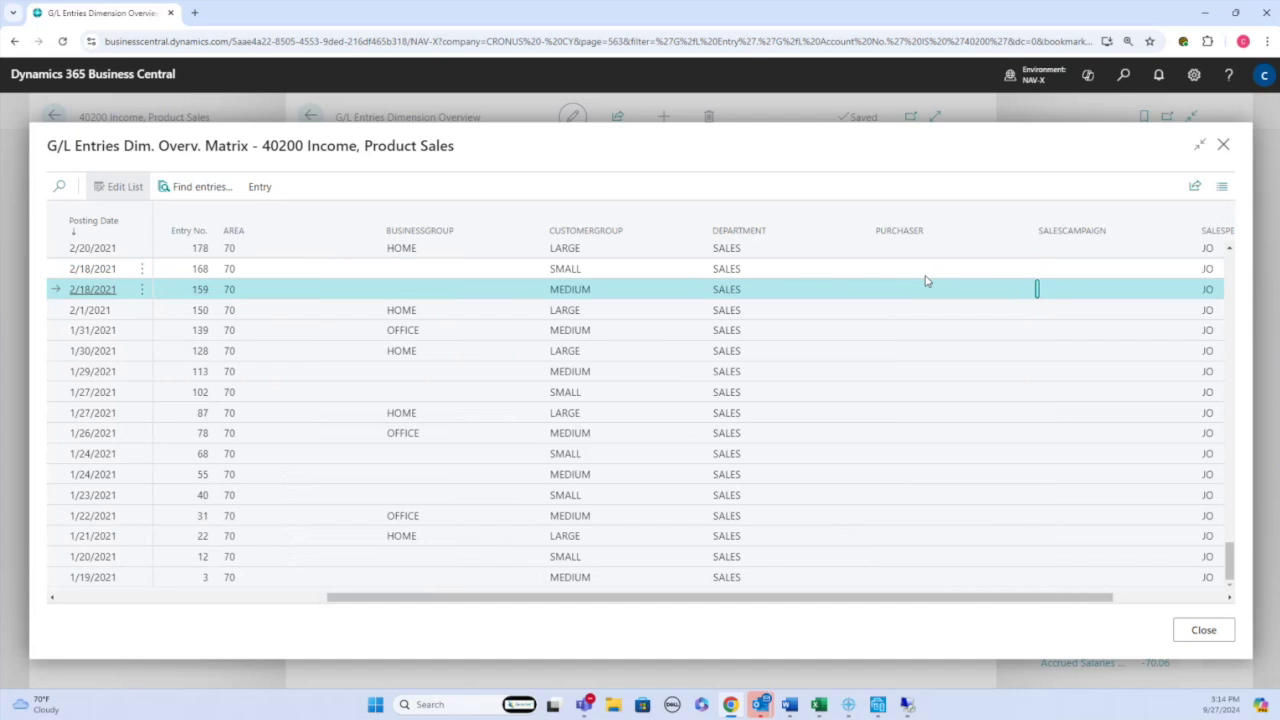
key(Right)
key(Left)
key(Right)
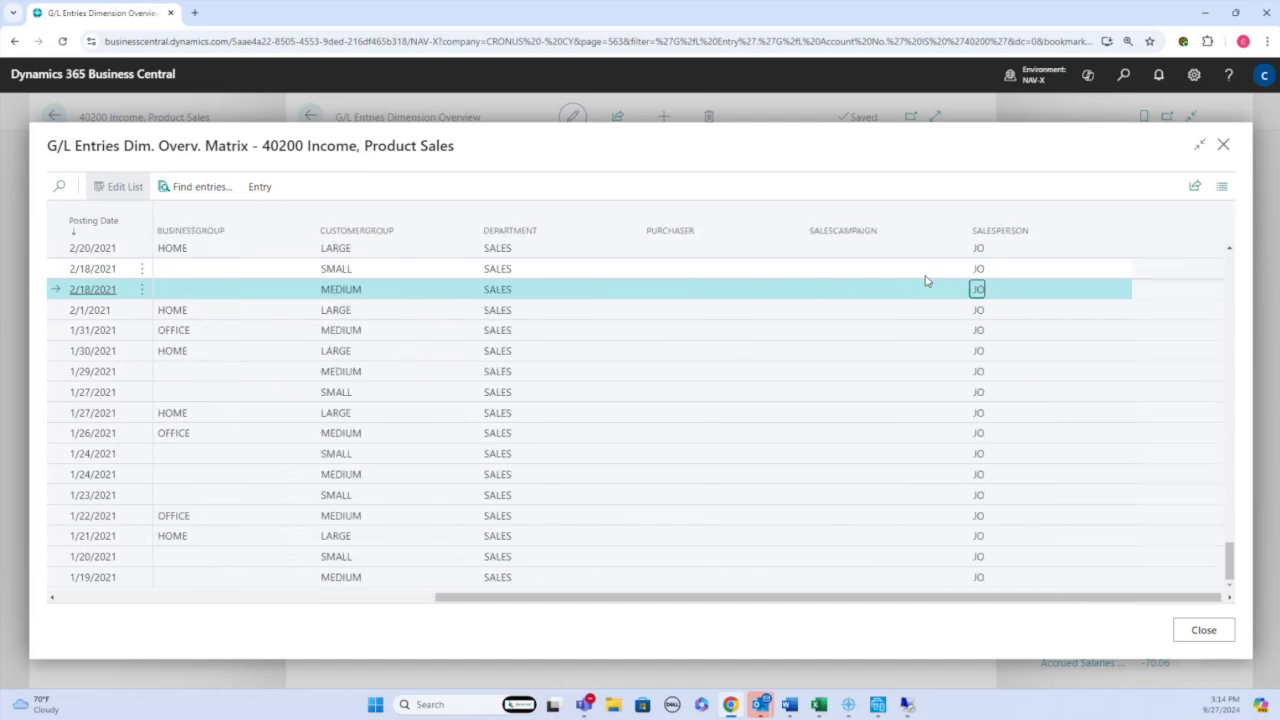
key(Left)
key(Left)
key(Left)
key(Left)
key(Left)
key(Left)
key(Left)
key(Left)
key(Left)
key(Left)
key(Left)
key(Left)
key(Left)
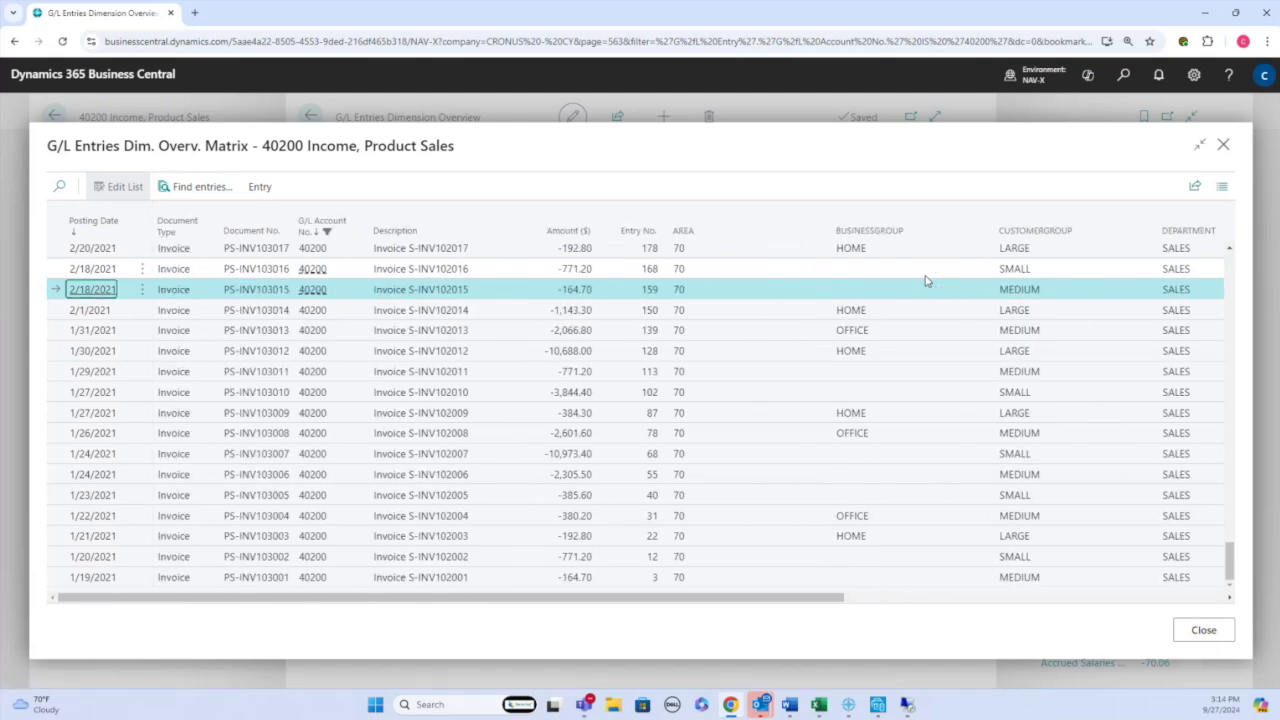
key(Escape)
key(Escape)
key(Escape)
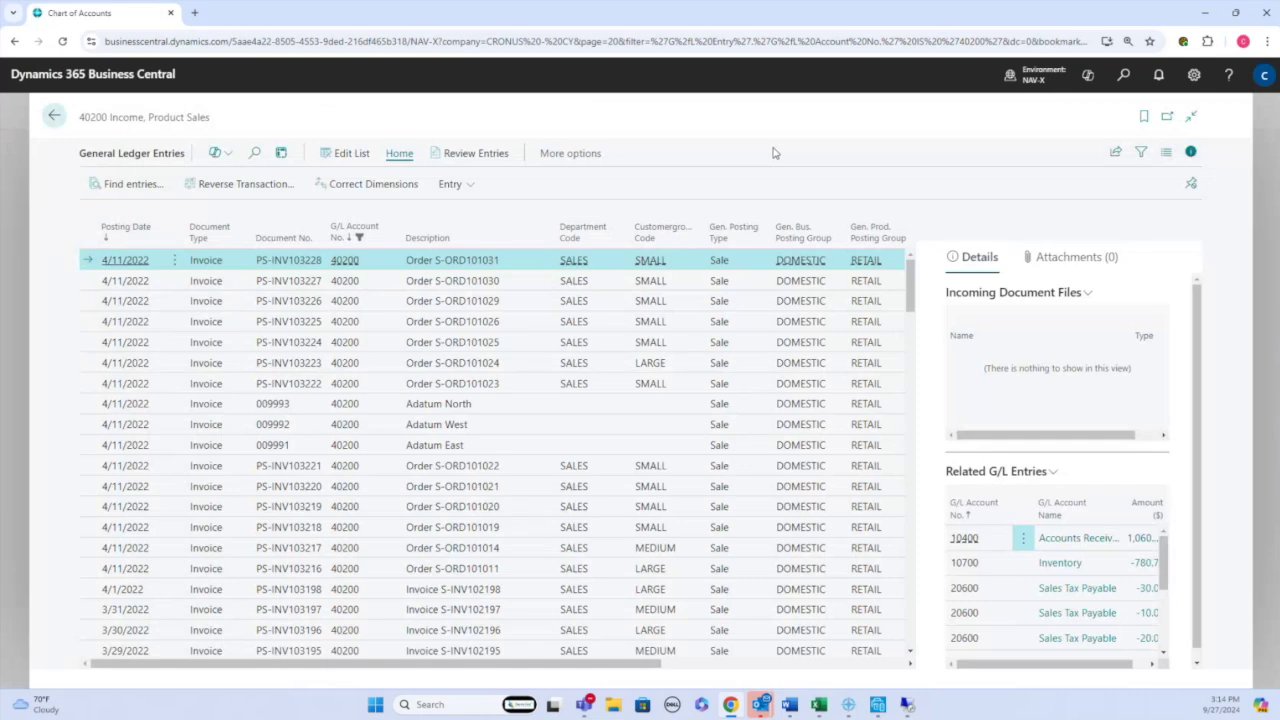
- Search for dimensions and open the Dimensions page
click(1124, 74)
text(dimensi)
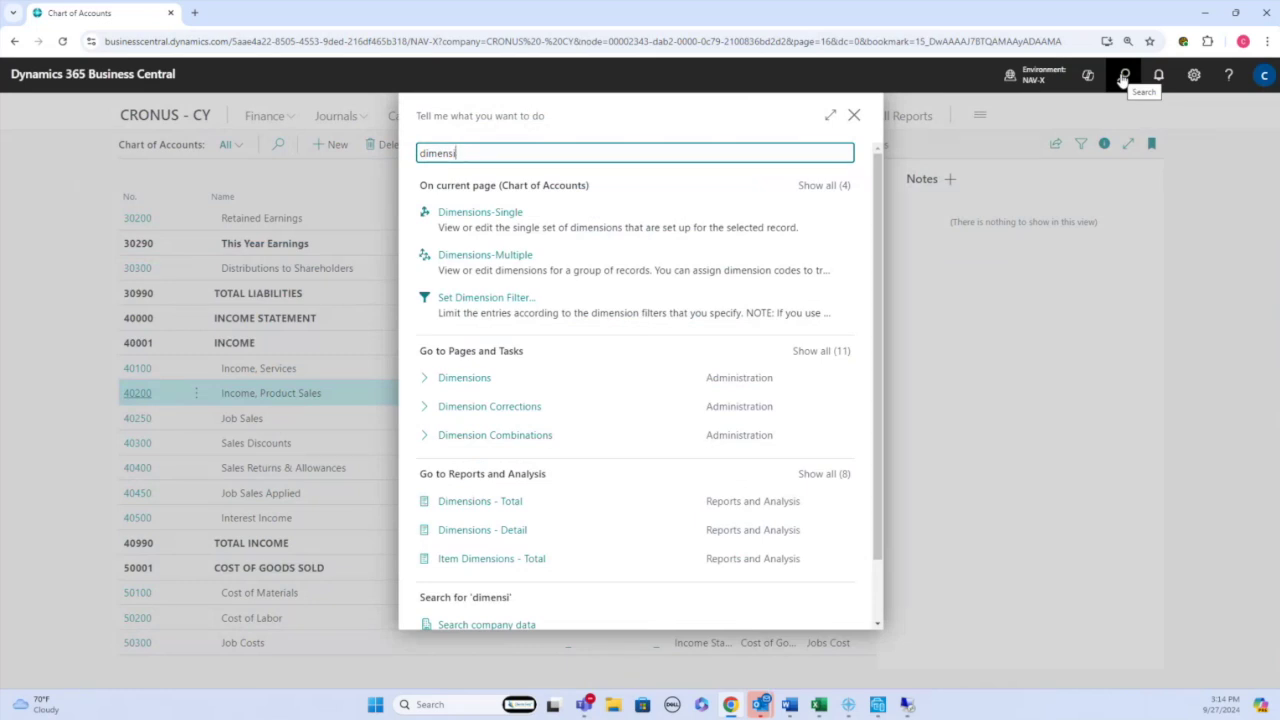
click(459, 383)
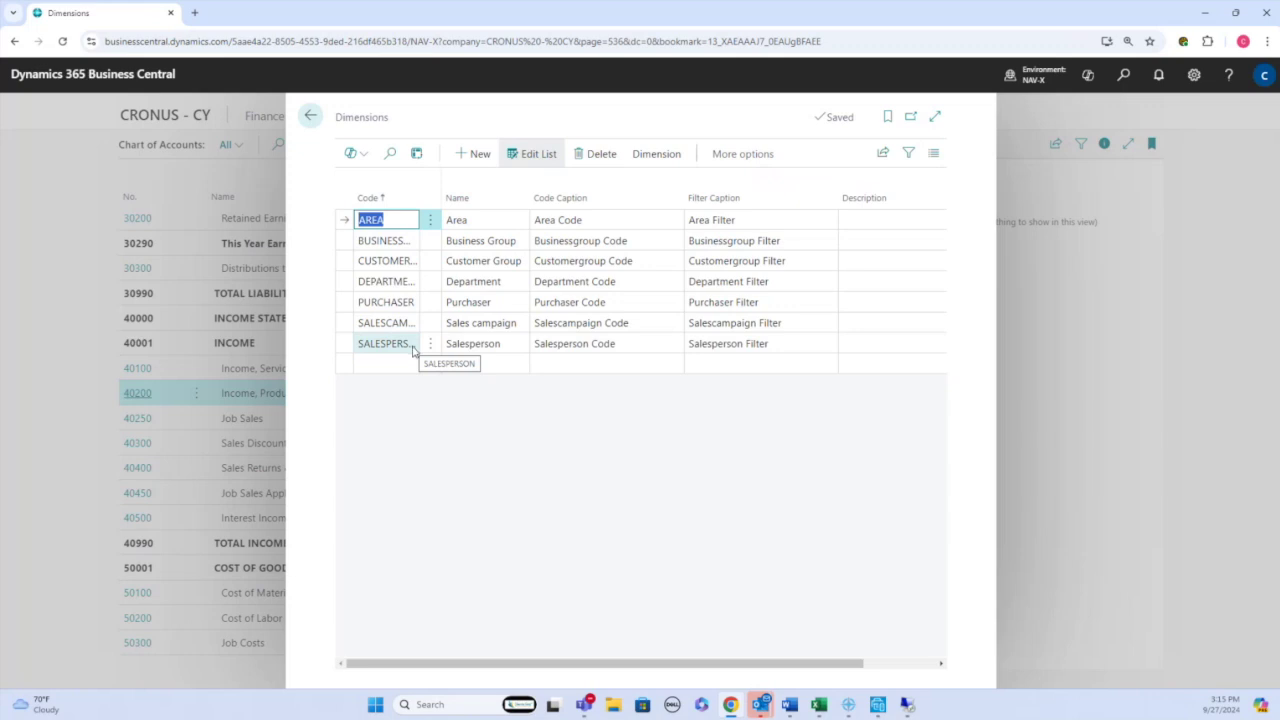
- Add a dimension value with code MILITARY and name Military to the BUSINESSGROUP dimension
click(410, 243)
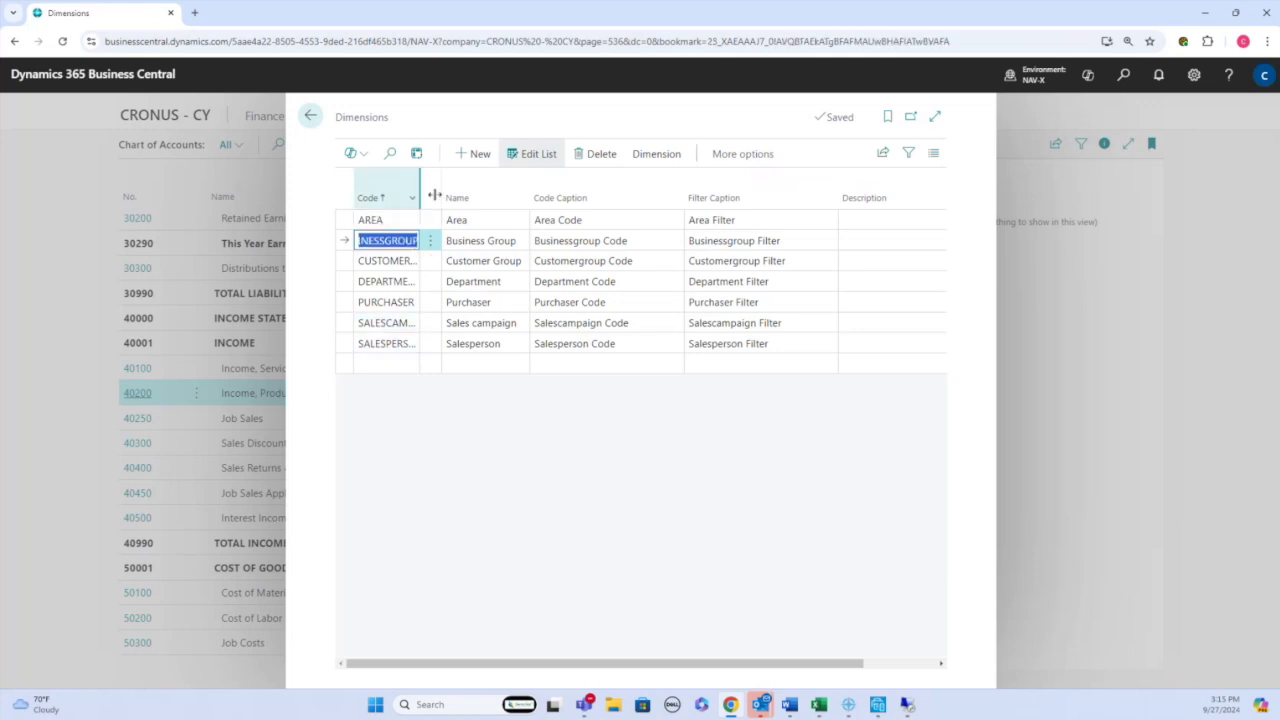
click(643, 160)
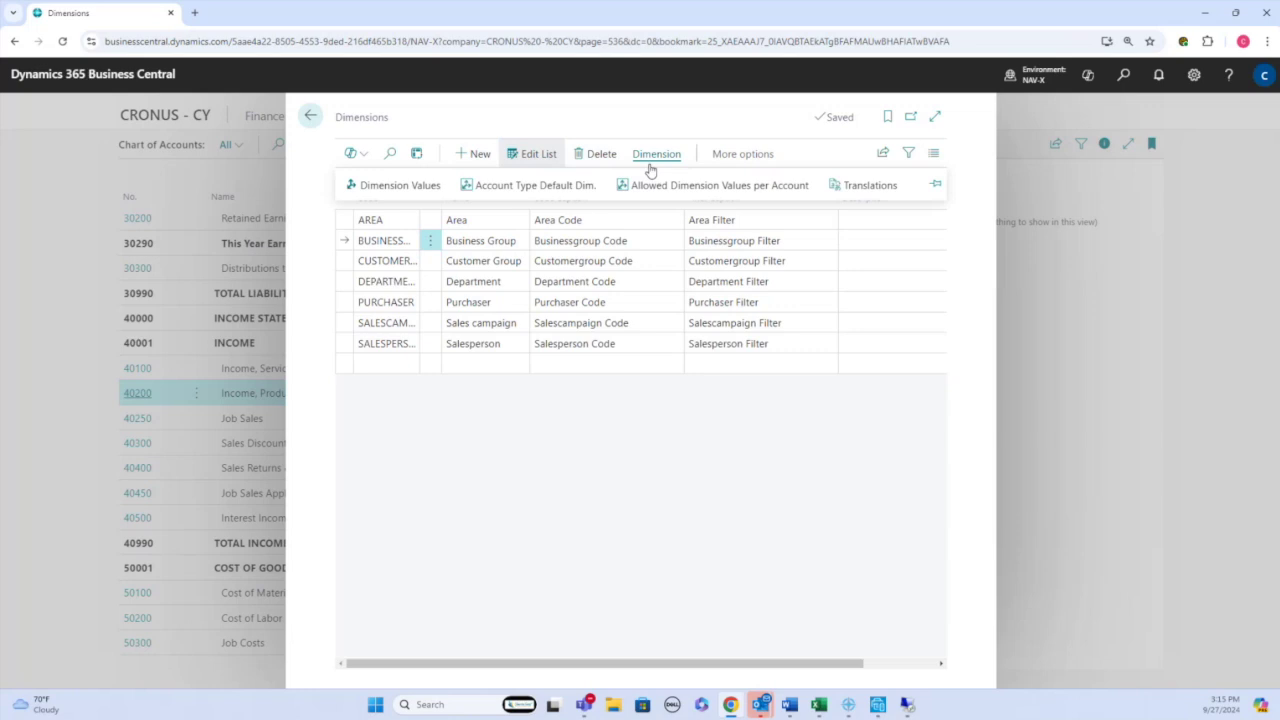
click(403, 189)
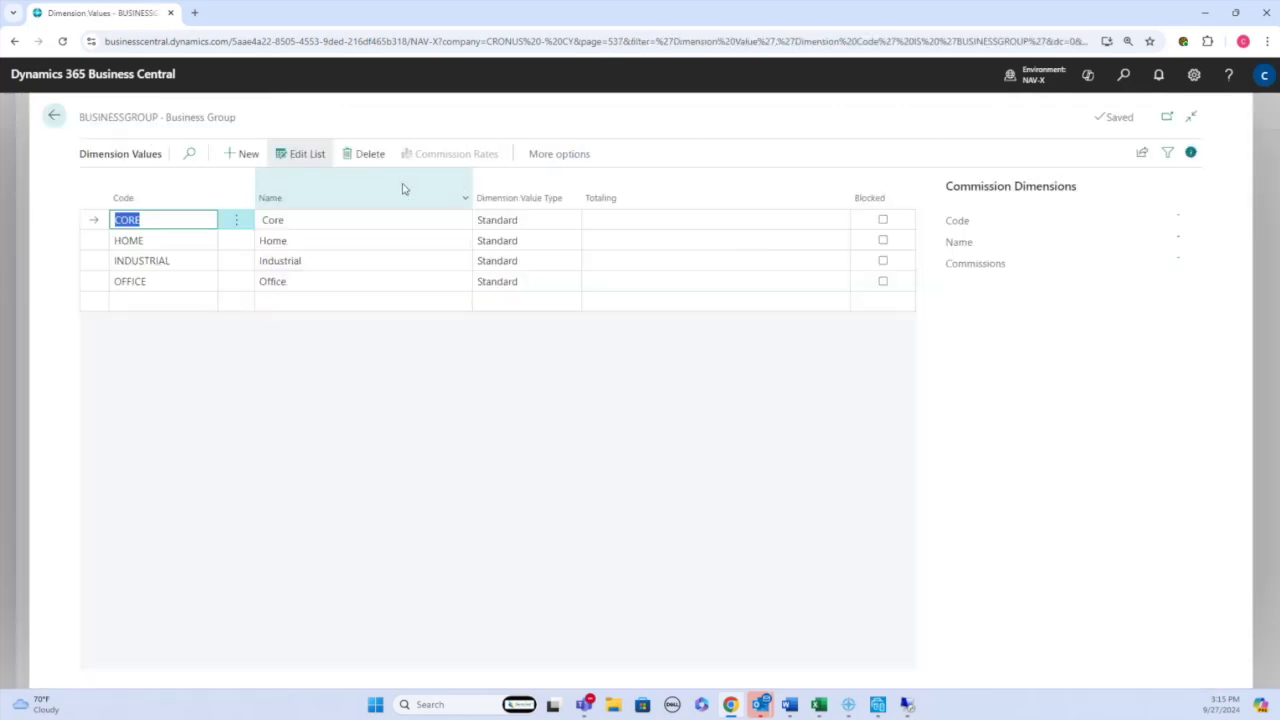
click(186, 302)
text(Military)
key(Tab)
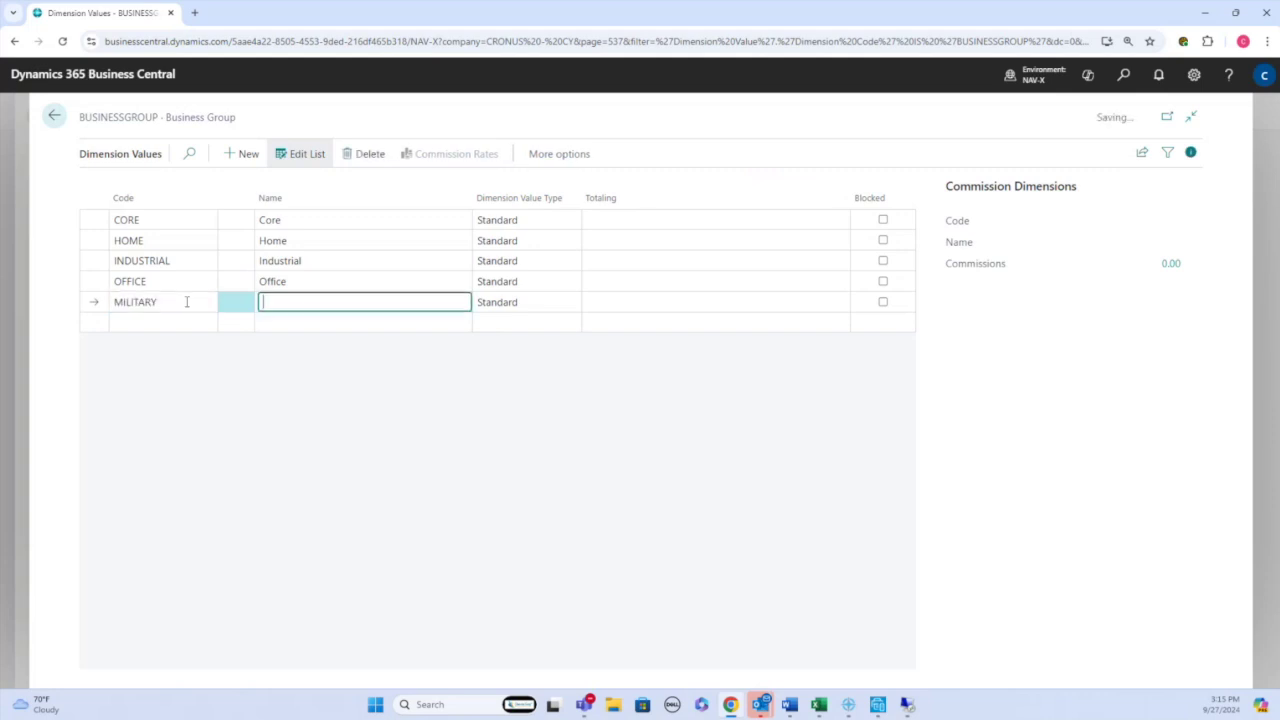
text(Military)
key(Tab)
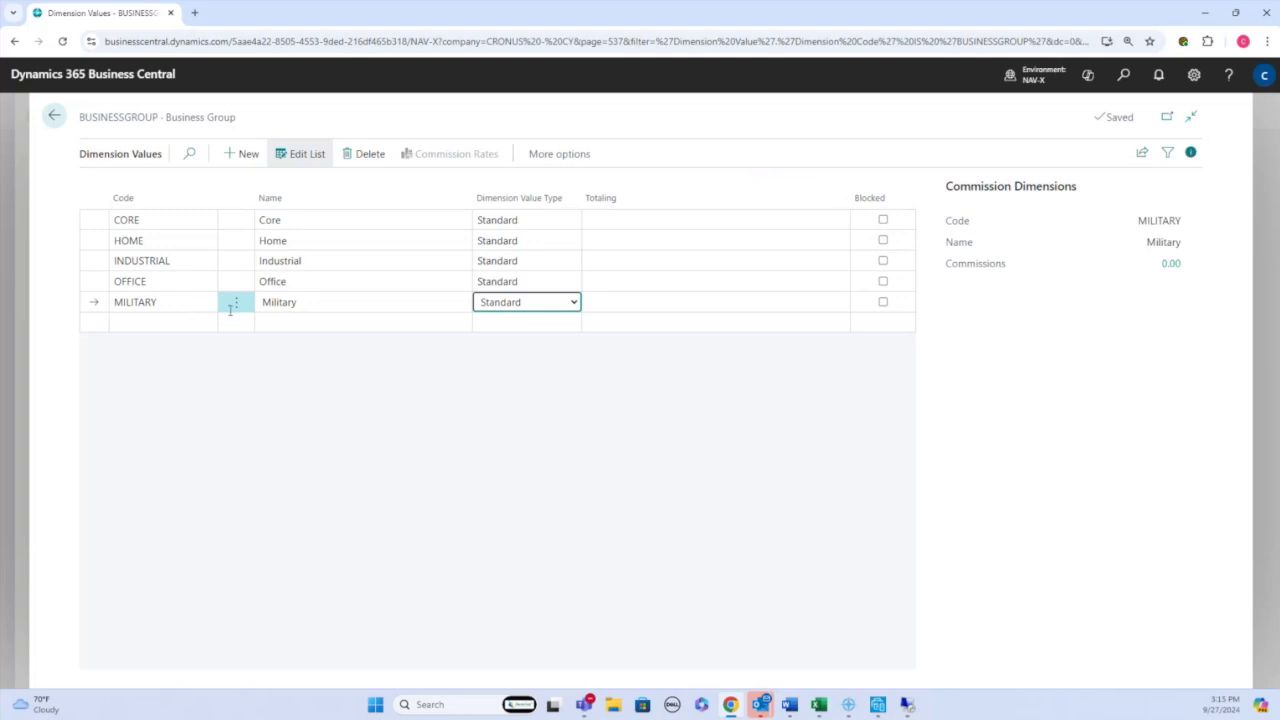
- Close the dimension pages and the Chart of Accounts to return to the role center
key(Escape)
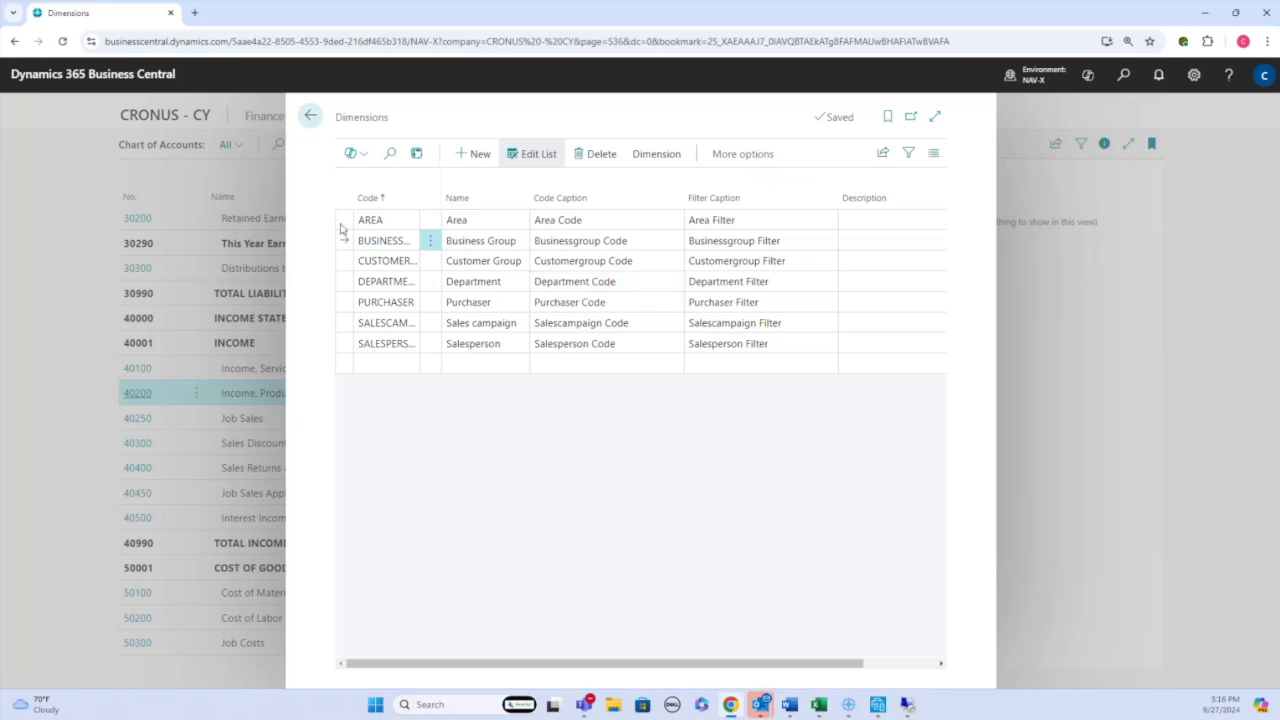
key(Escape)
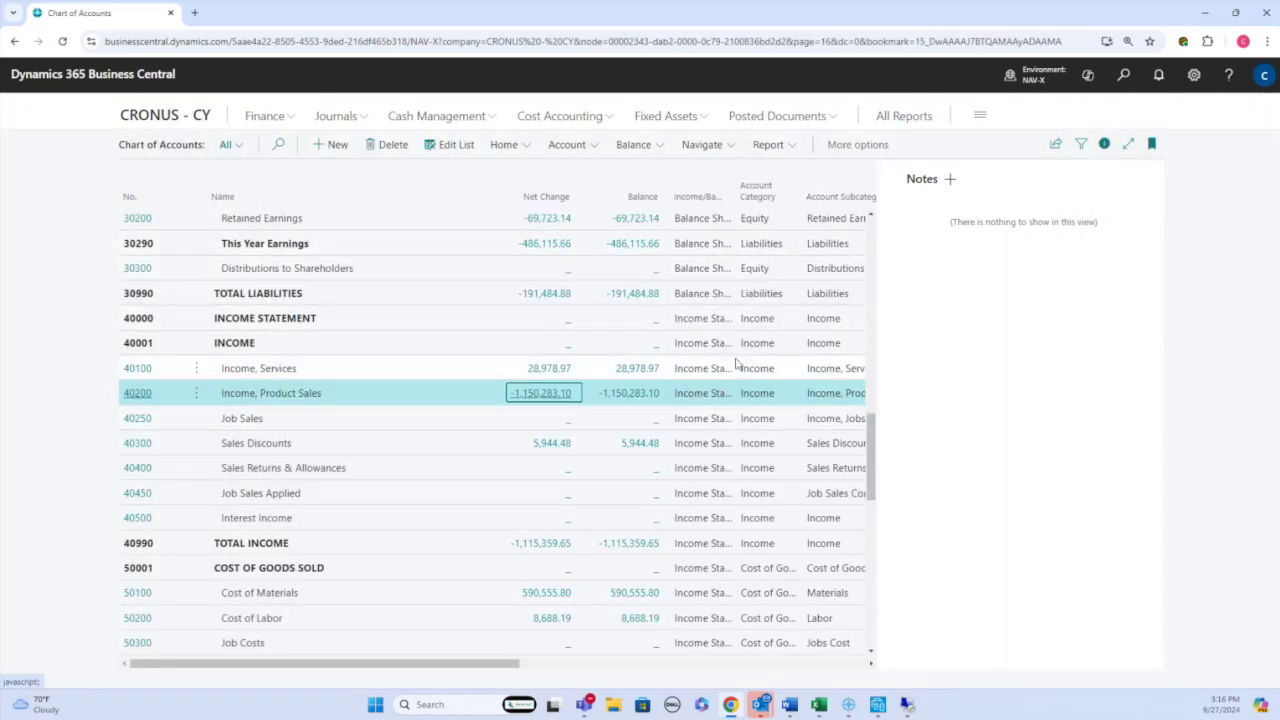
scroll(737, 366, up, 5)
scroll(740, 364, up, 3)
key(Escape)
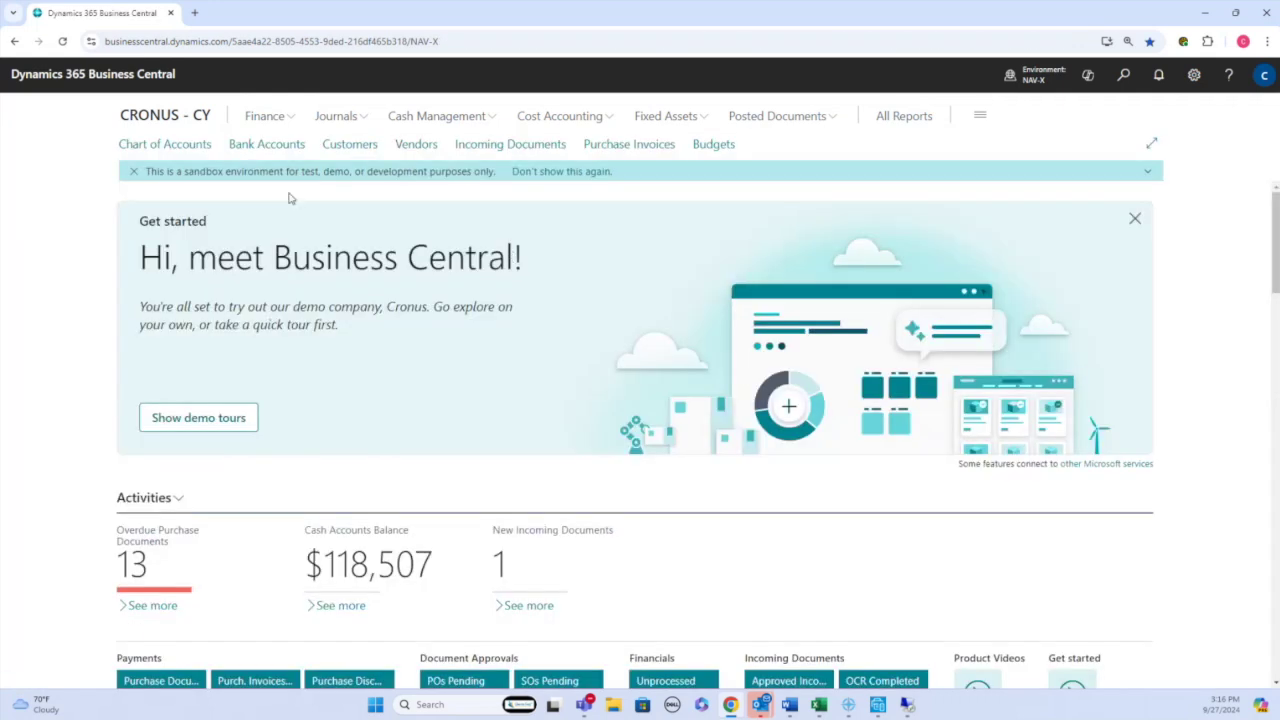
- Open the Bank Accounts list and view the Bank Statement Service actions available for the CHECKING account
click(272, 146)
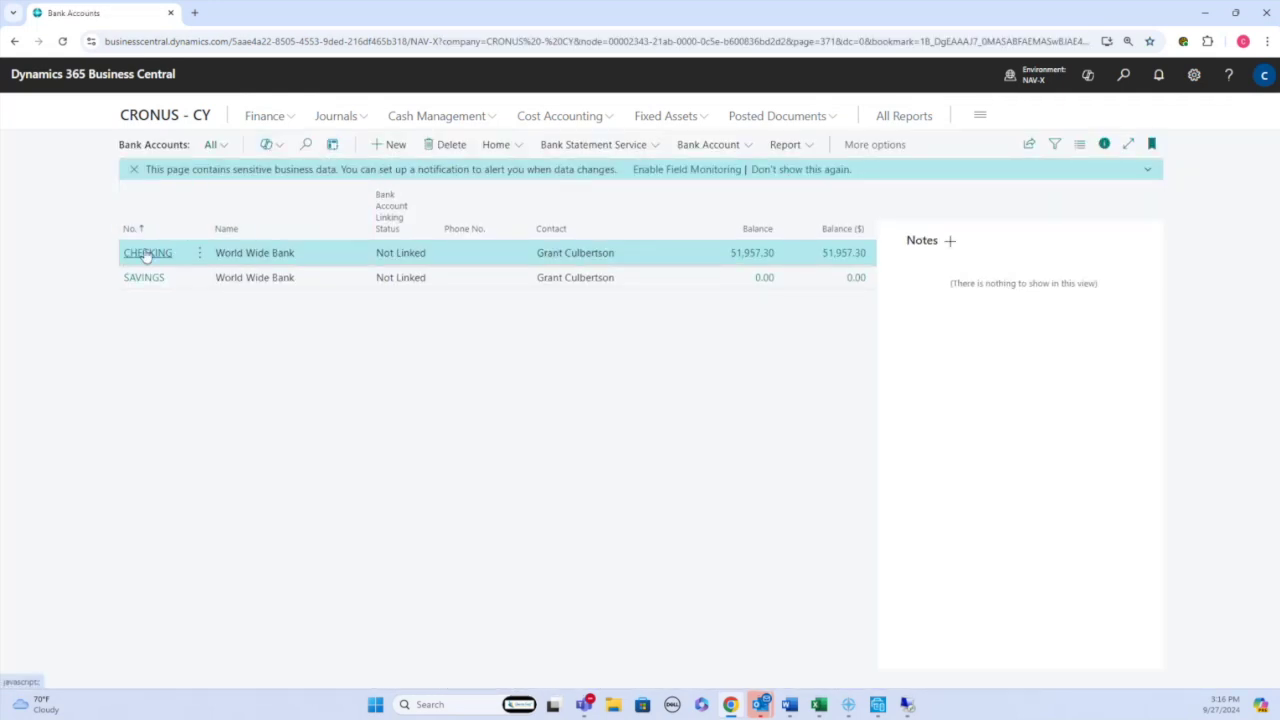
click(627, 150)
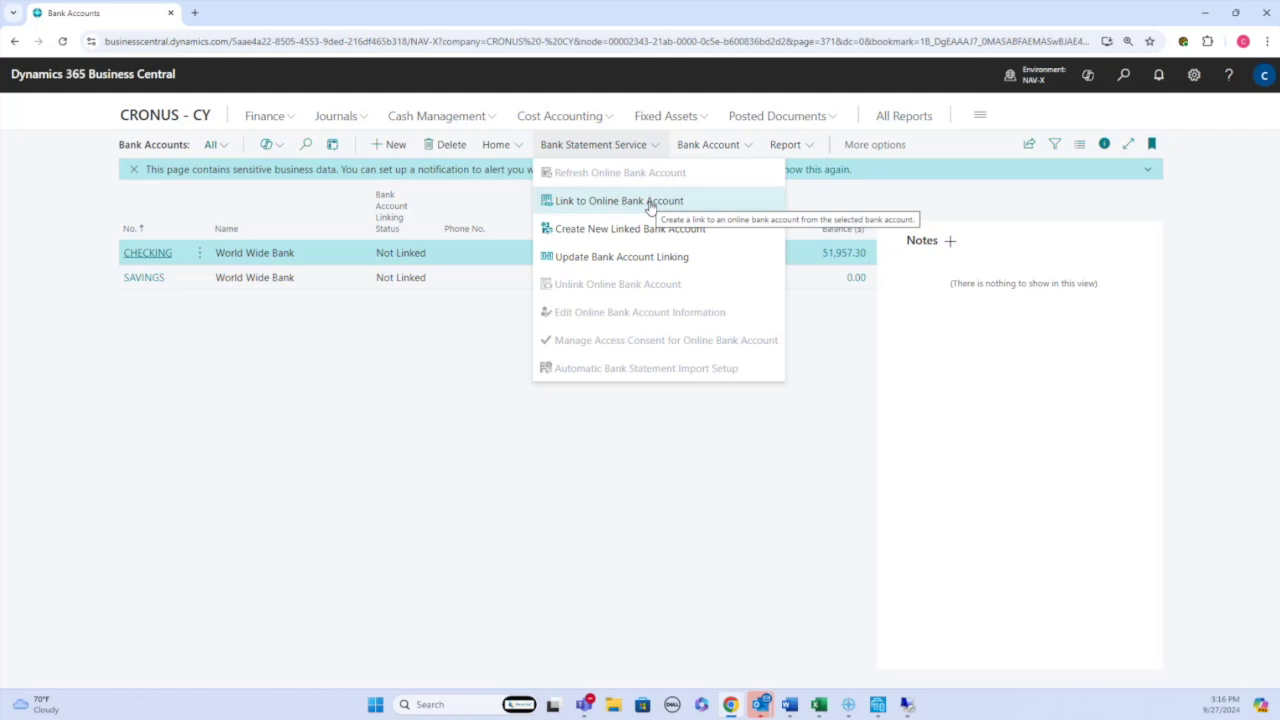
click(165, 257)
- Open the CHECKING bank account card and view the Bank Statement Import Format choices under Transfer without selecting one
click(148, 253)
scroll(629, 468, down, 3)
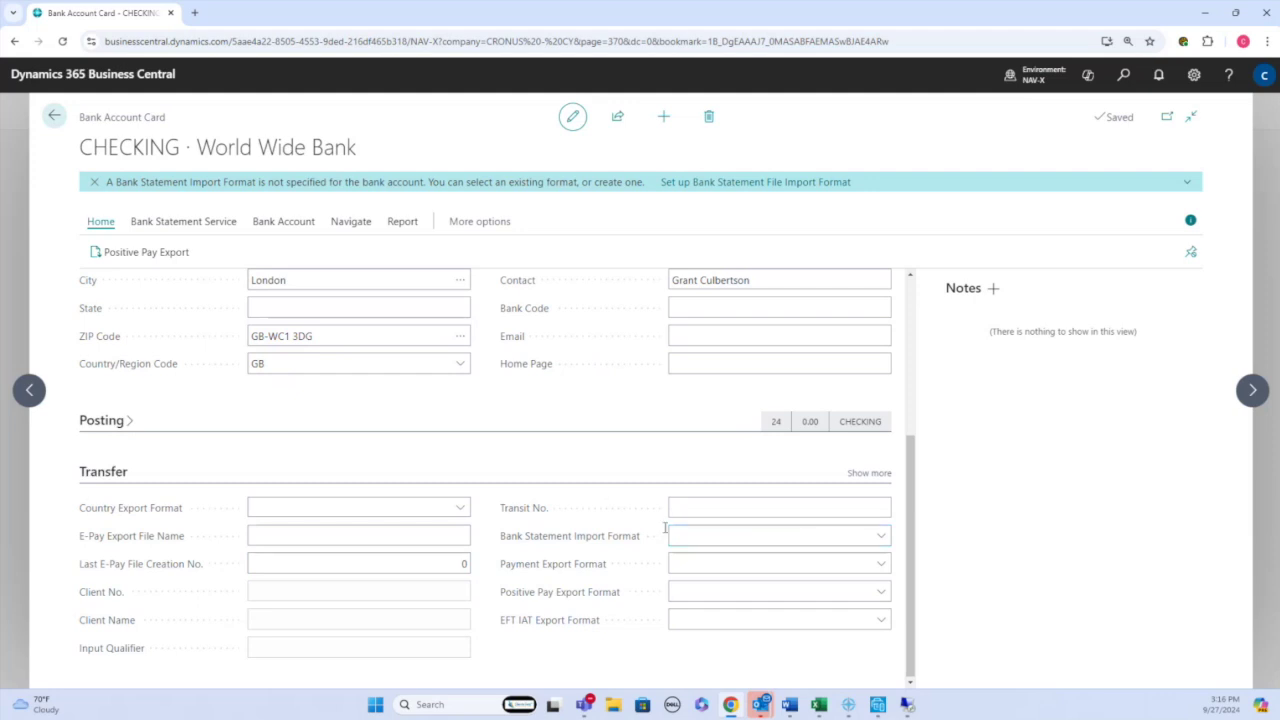
click(880, 537)
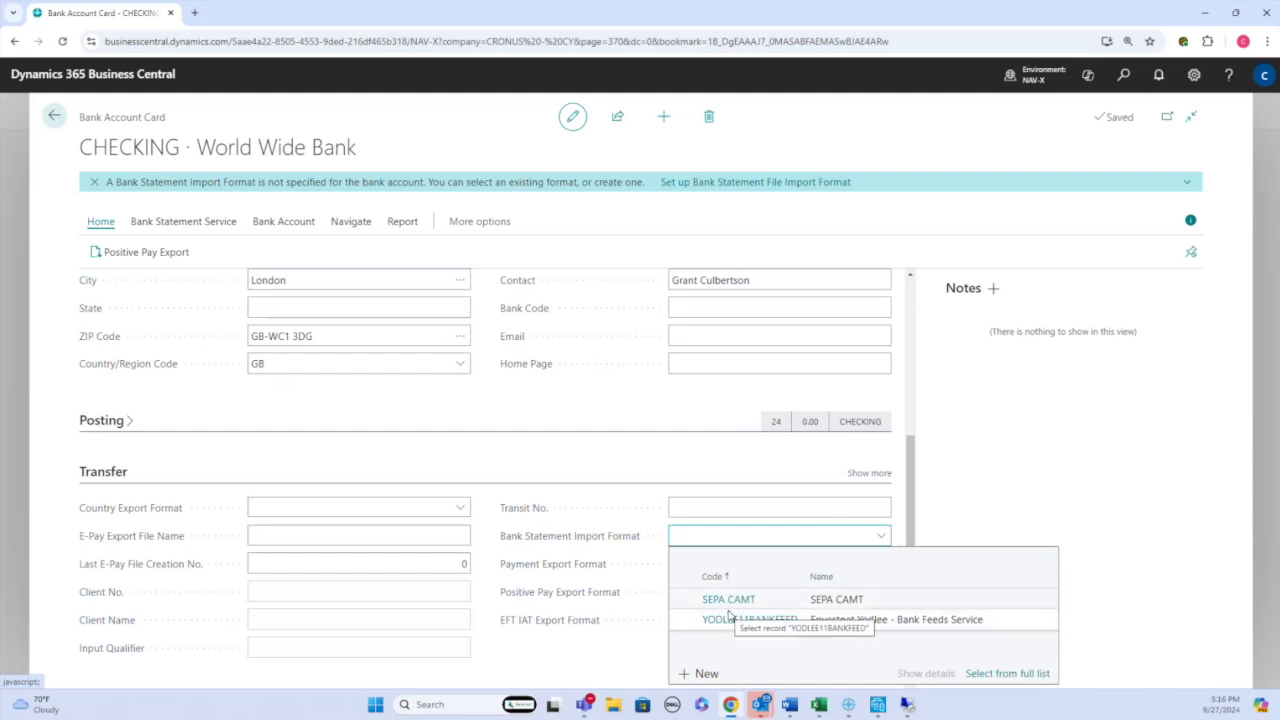
click(706, 674)
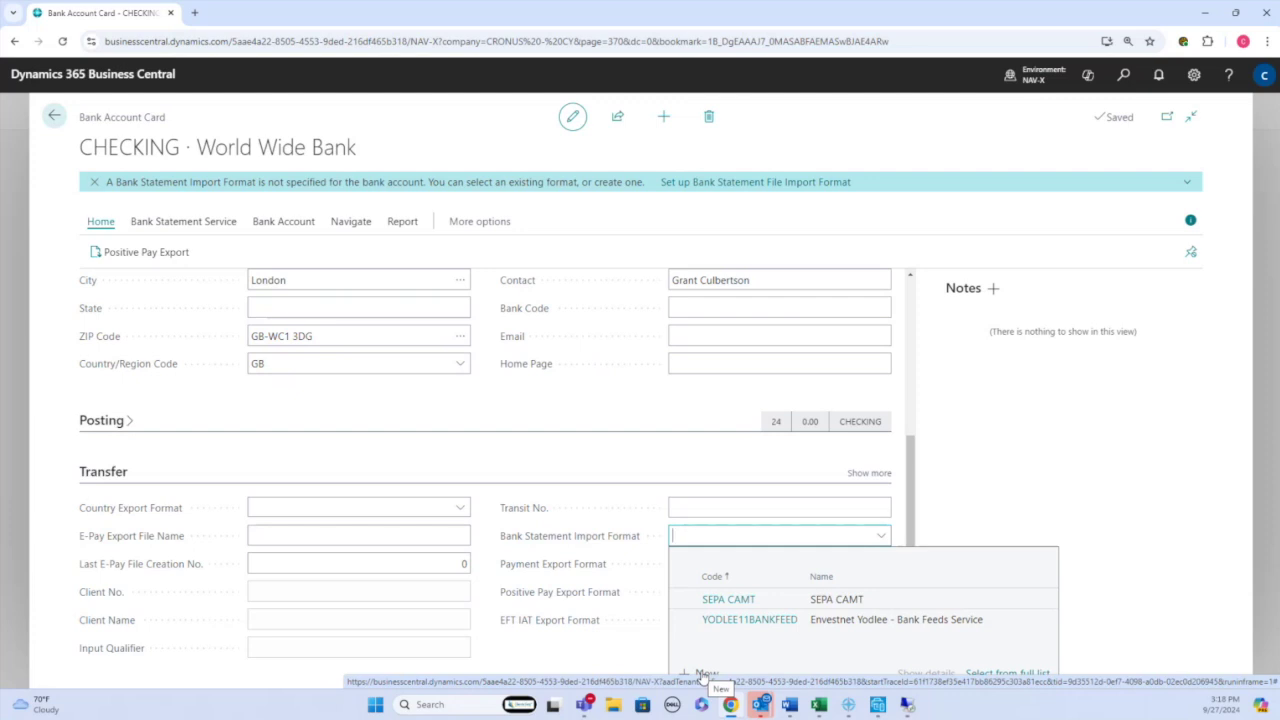
key(Escape)
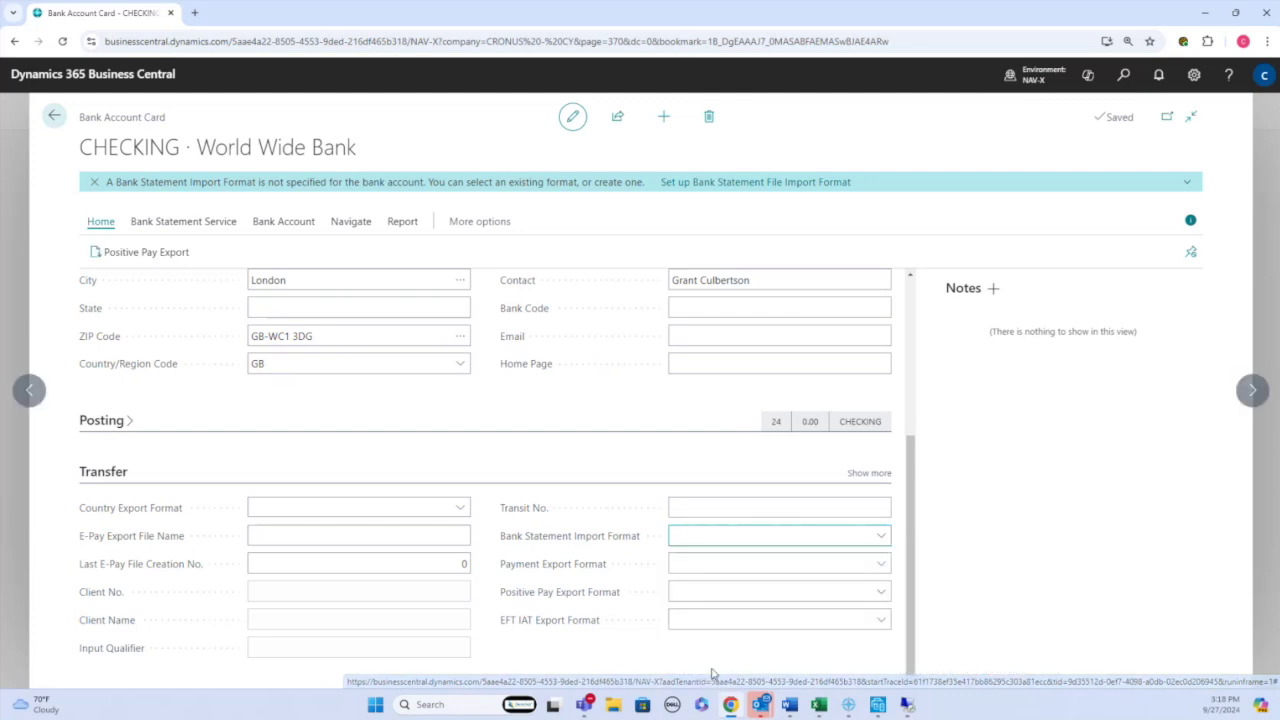
- View the Positive Pay Export Format choices and the EFT IAT Export Format description, and return to the role center without selecting a format
mouse_move(560, 575)
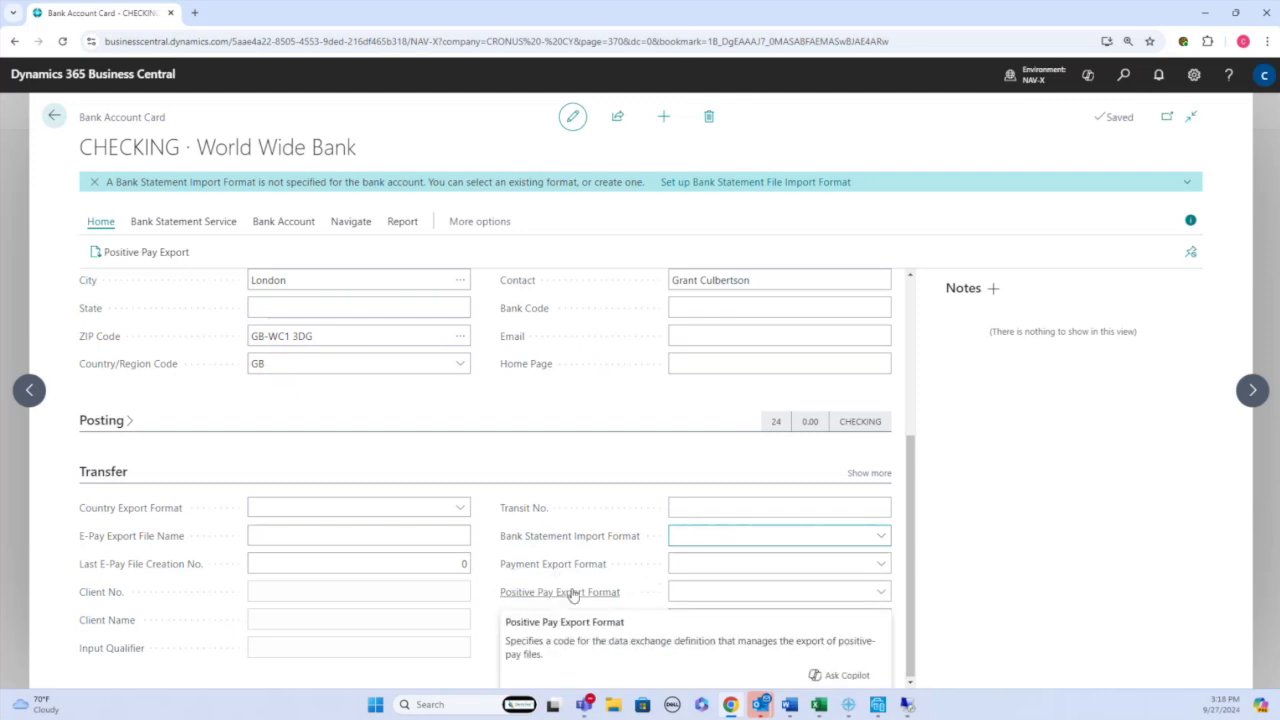
click(884, 594)
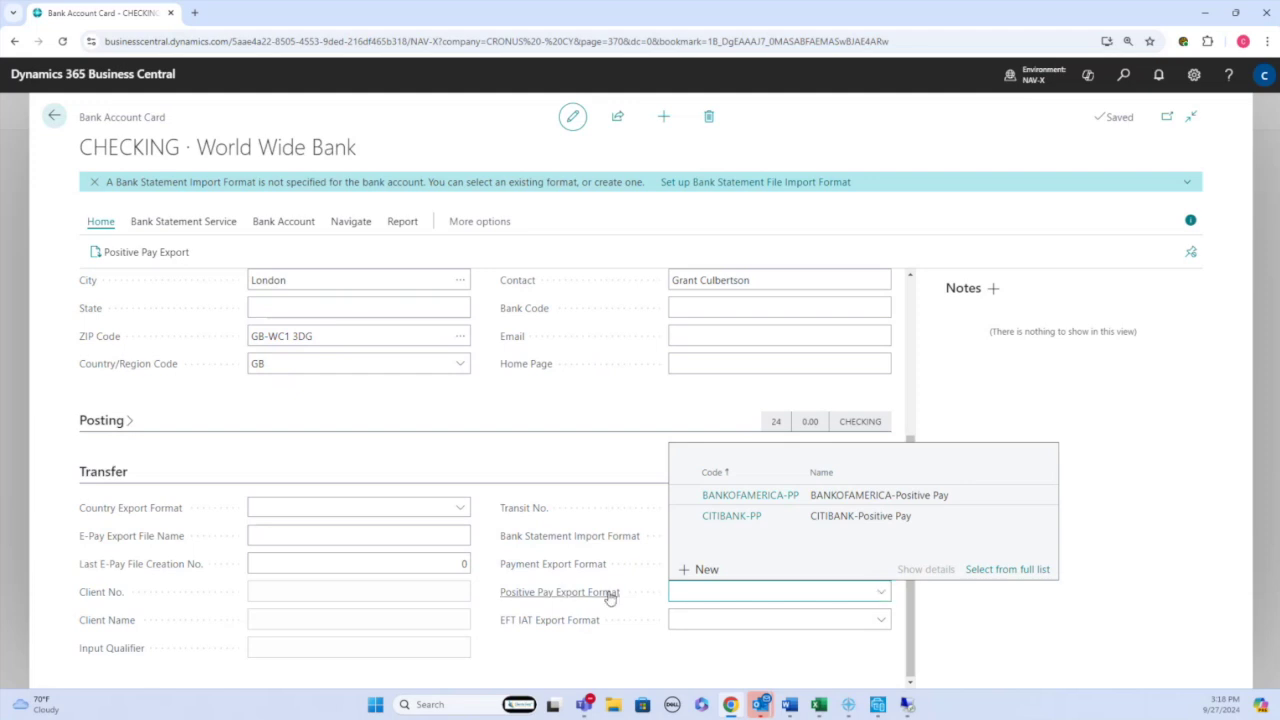
click(484, 667)
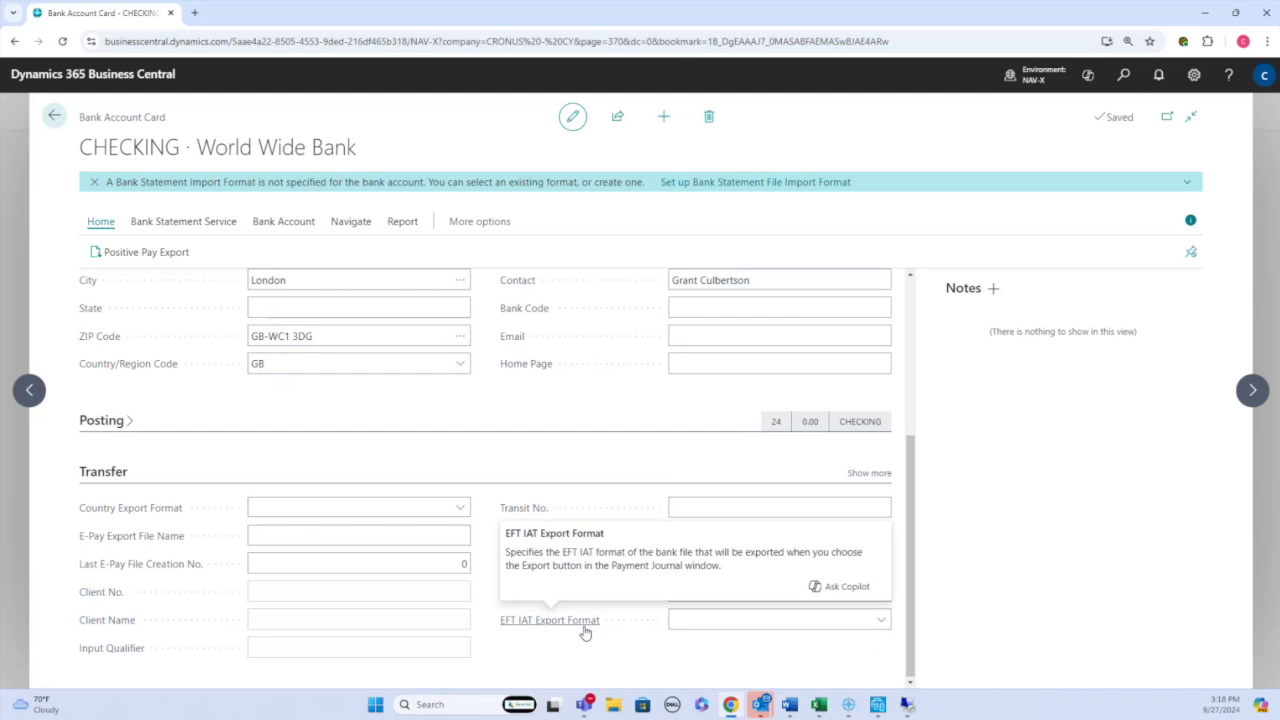
key(Escape)
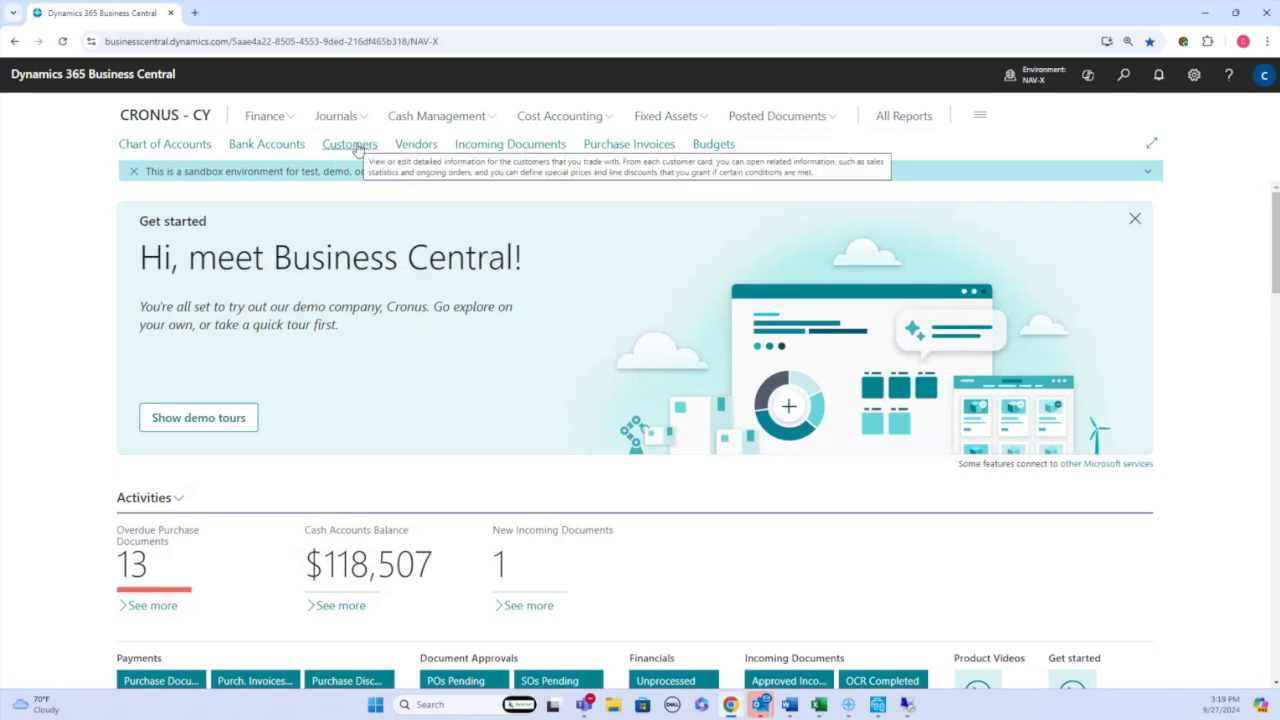
- Open the Vendors list, view it in the List layout, and switch it to the Tall Tiles layout
click(425, 144)
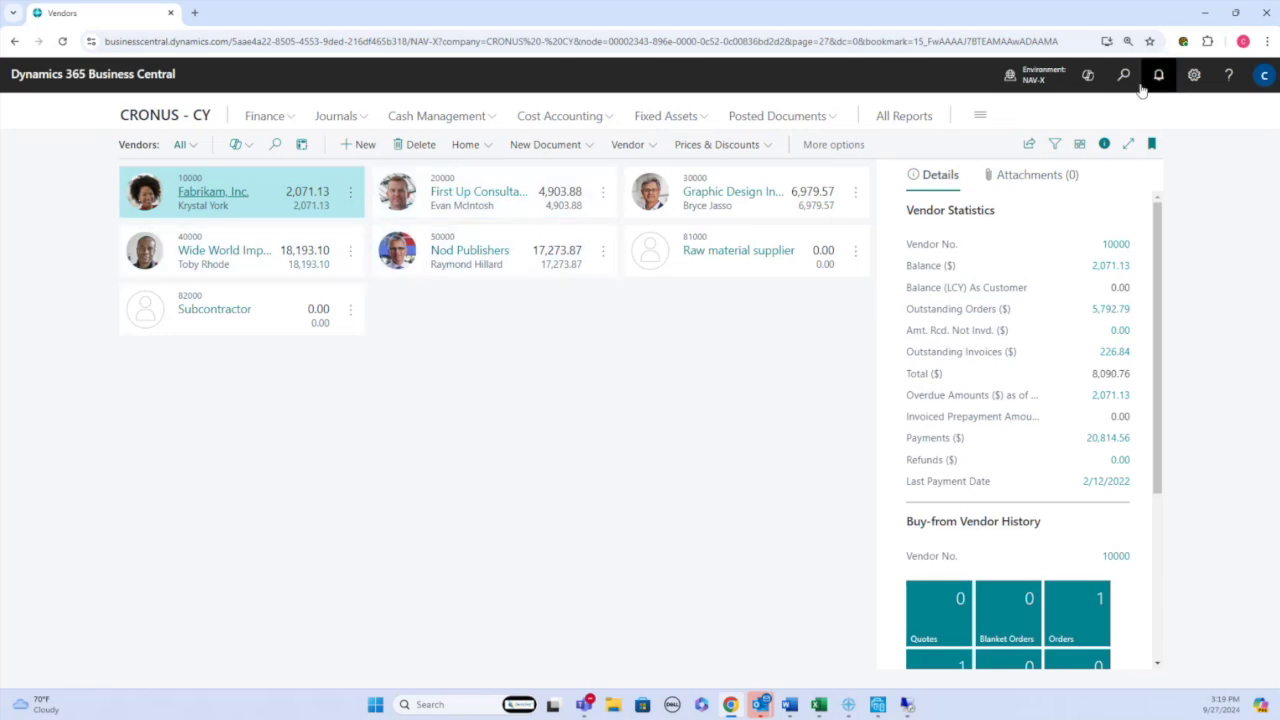
click(1080, 146)
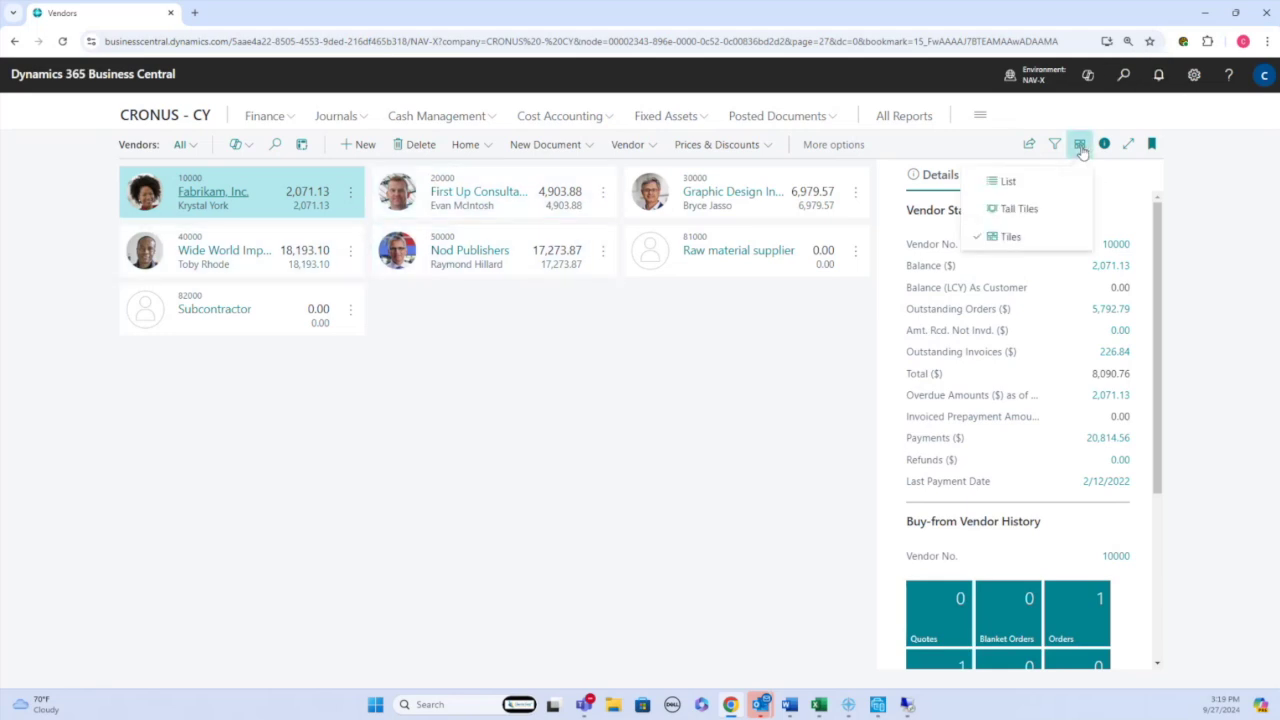
click(1010, 183)
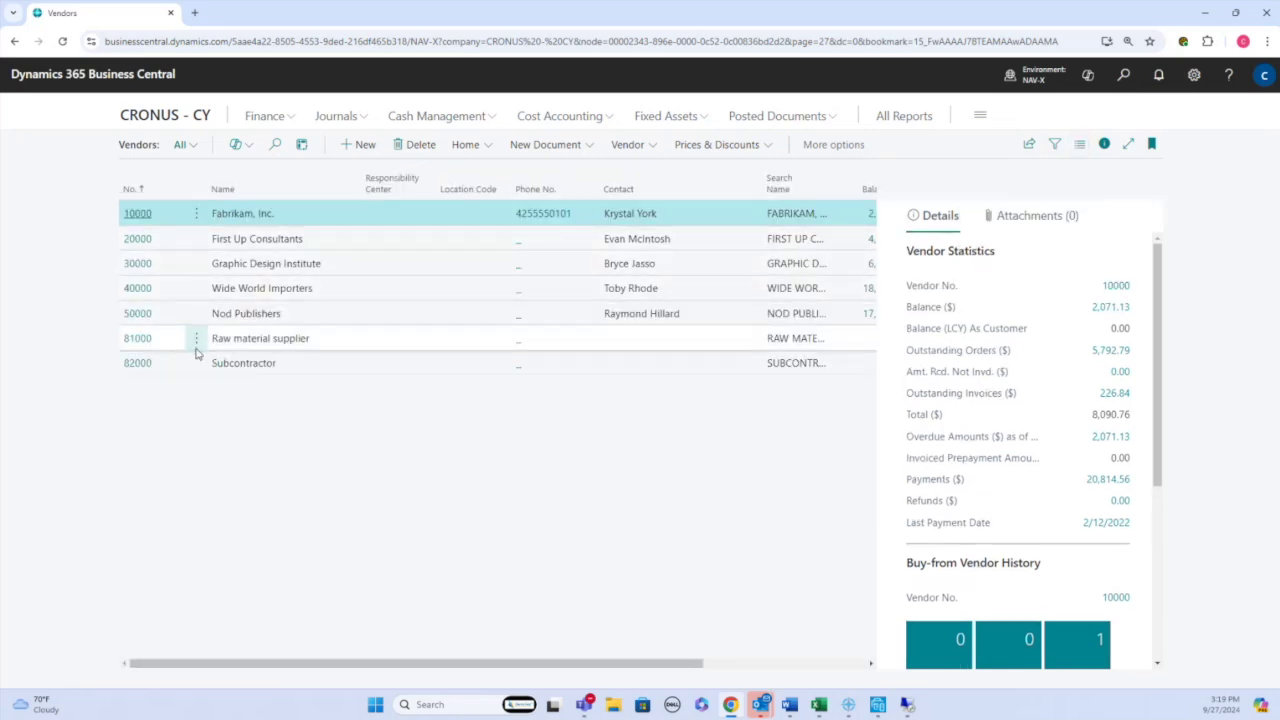
click(1080, 146)
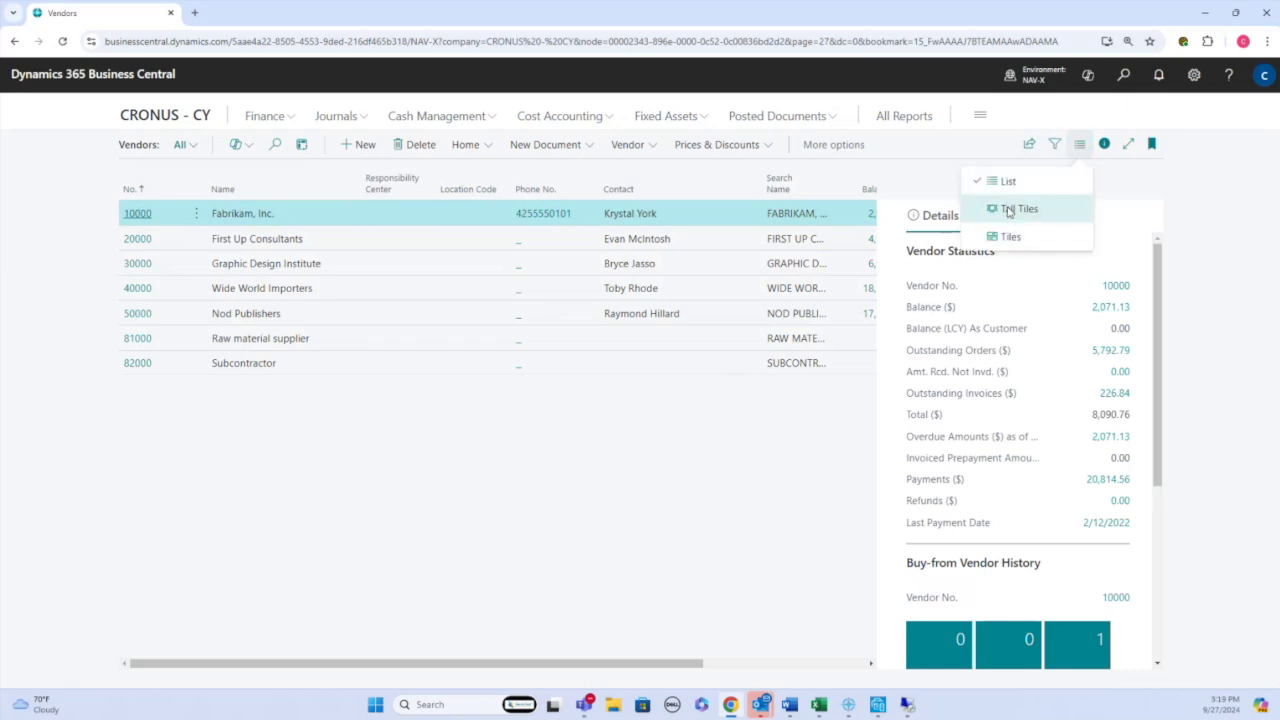
click(1005, 209)
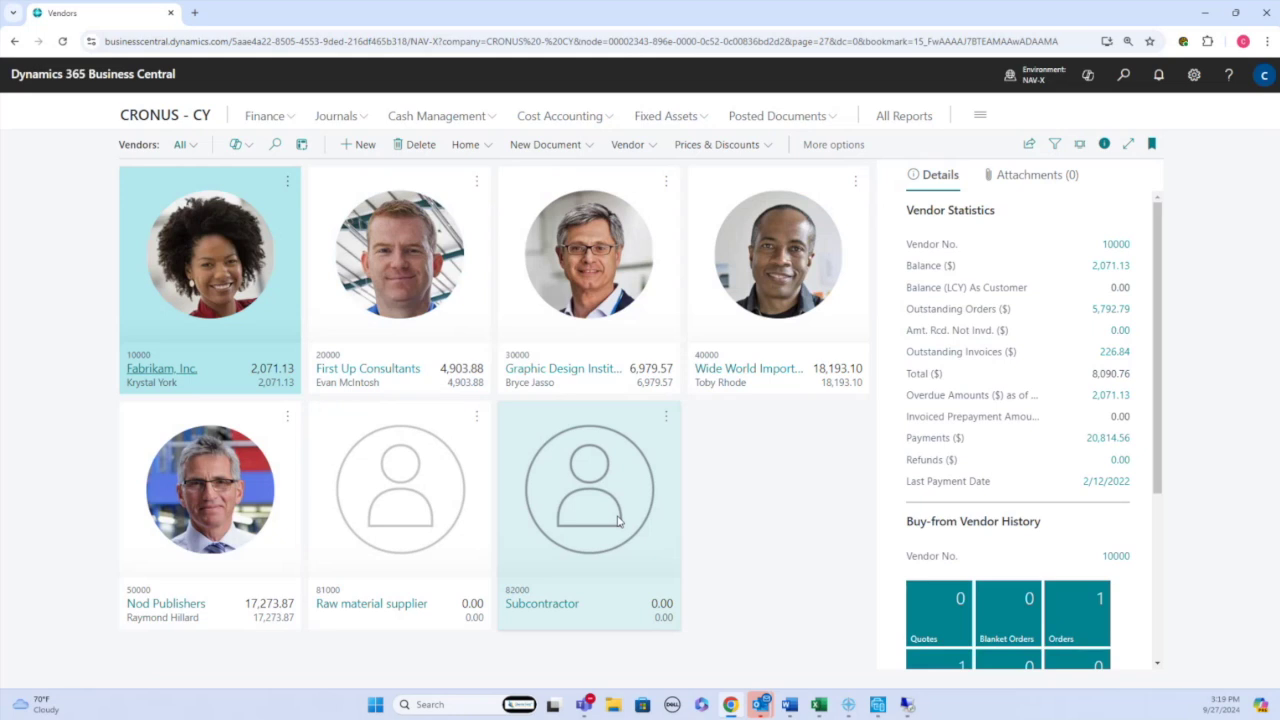
- Examine the Vendor Statistics for First Up Consultants and Graphic Design Institute, including the latter's Buy-from Vendor History
click(455, 283)
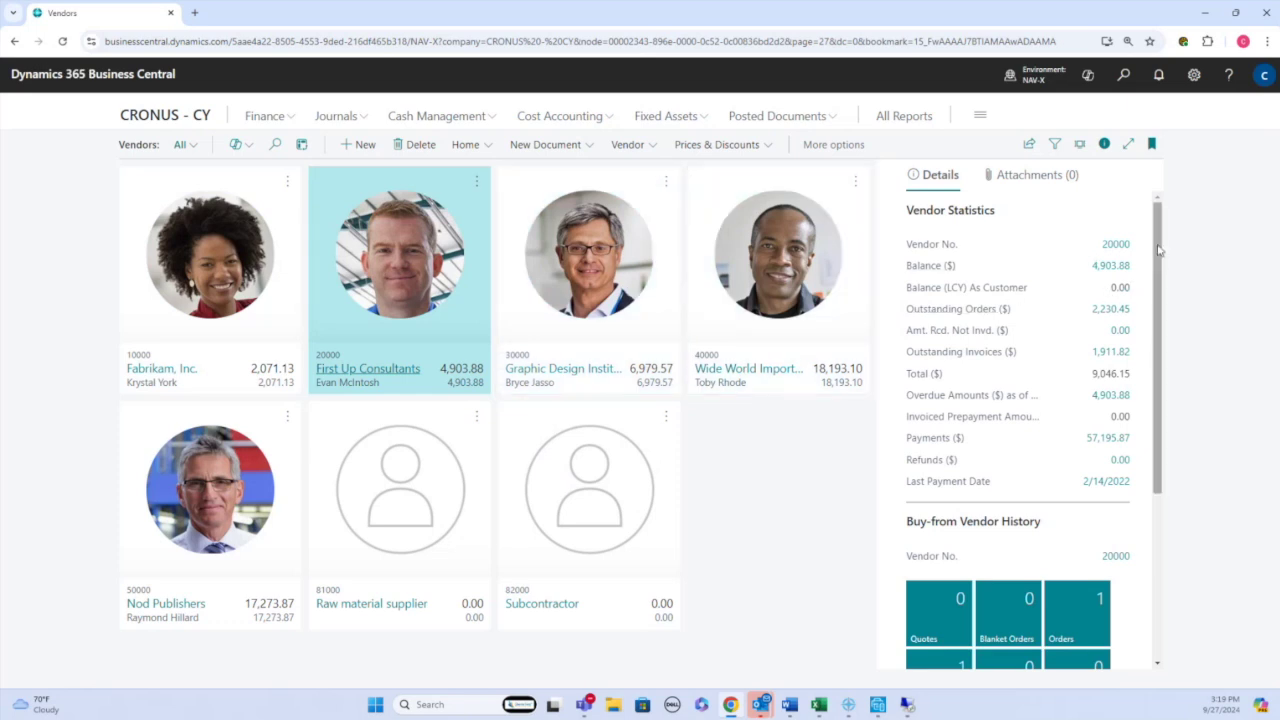
mouse_move(1159, 250)
mouse_down()
mouse_move(1174, 474)
mouse_move(1184, 253)
mouse_up()
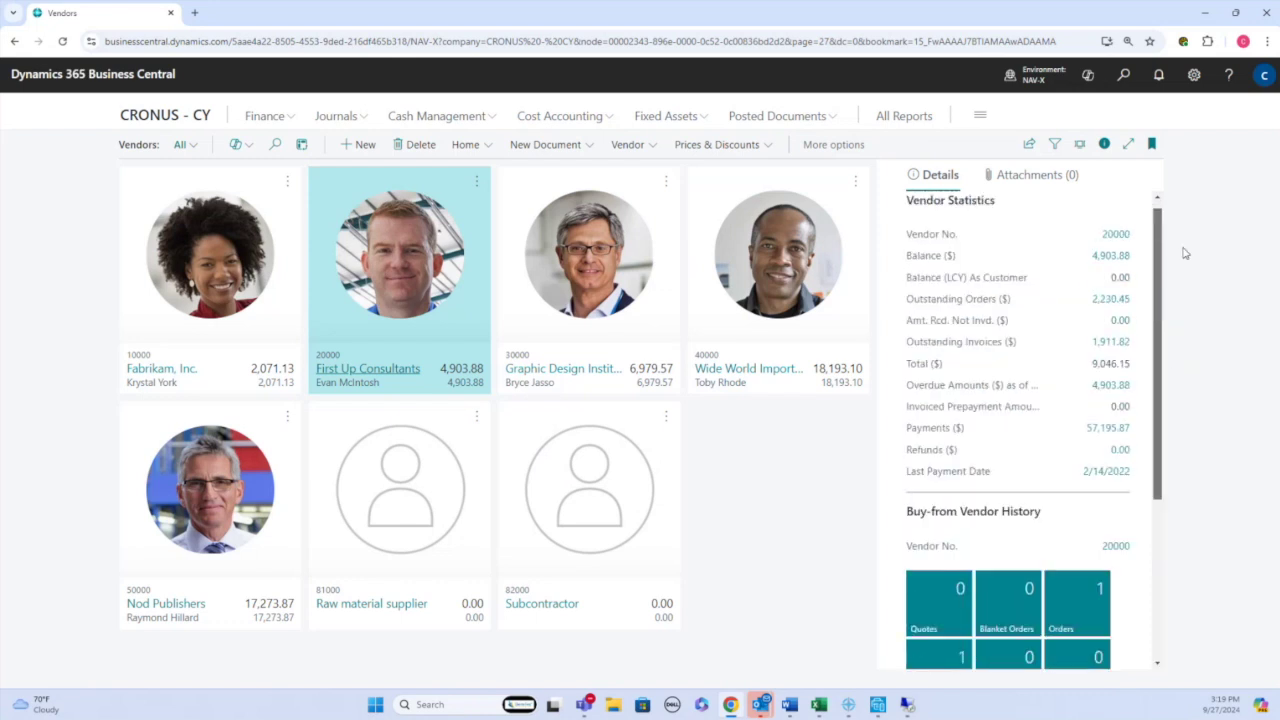
click(572, 275)
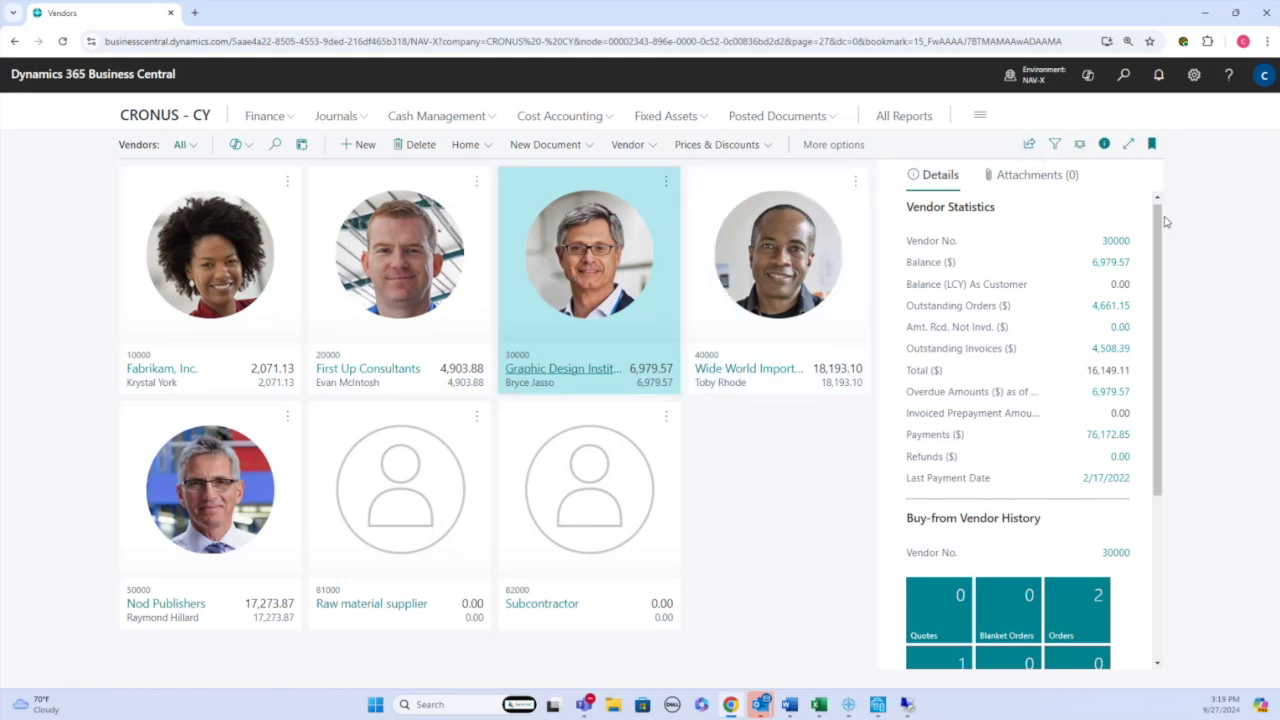
drag(1165, 262, 1164, 432)
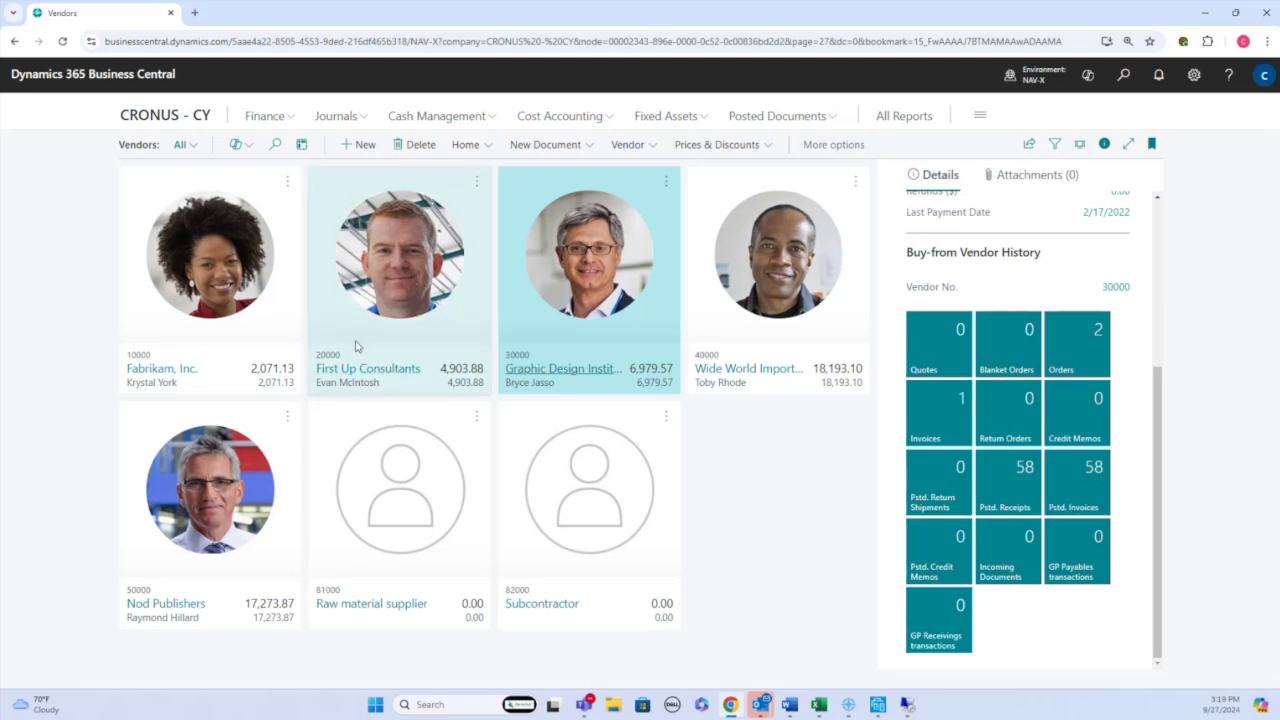
- Open the Graphic Design Institute vendor card and view the vendor ledger entries behind its Balance ($)
click(561, 373)
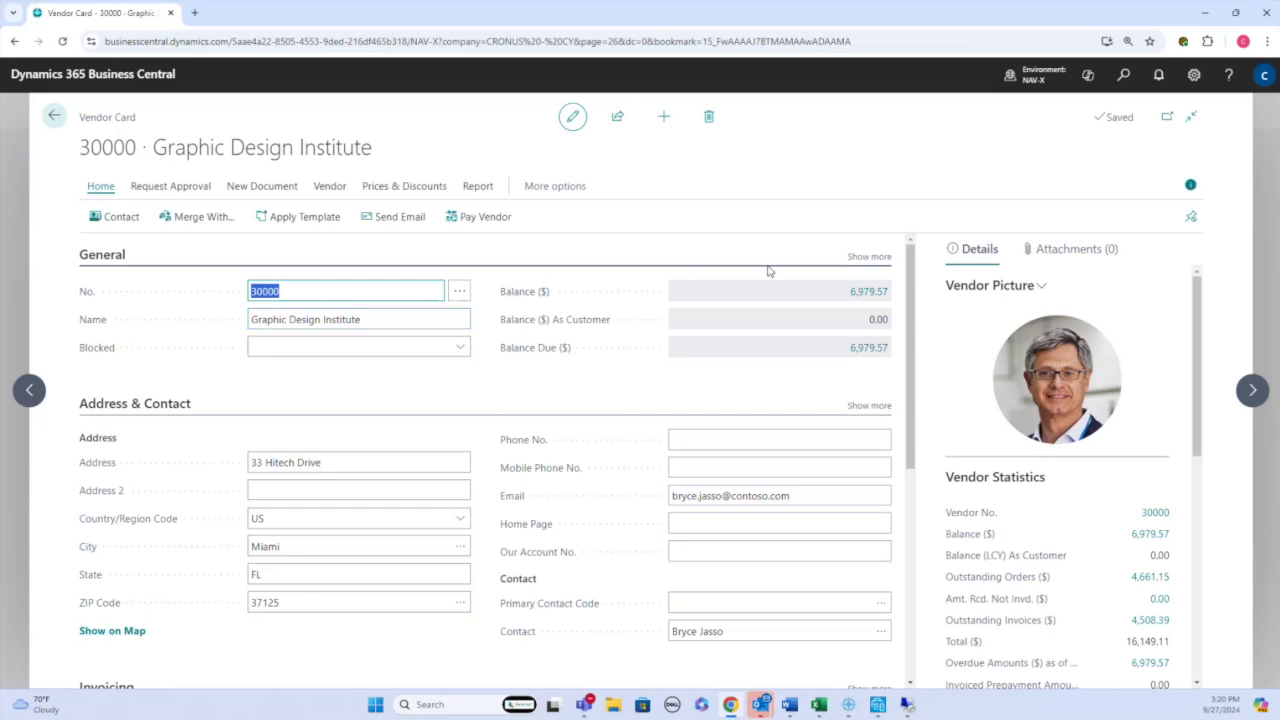
click(870, 296)
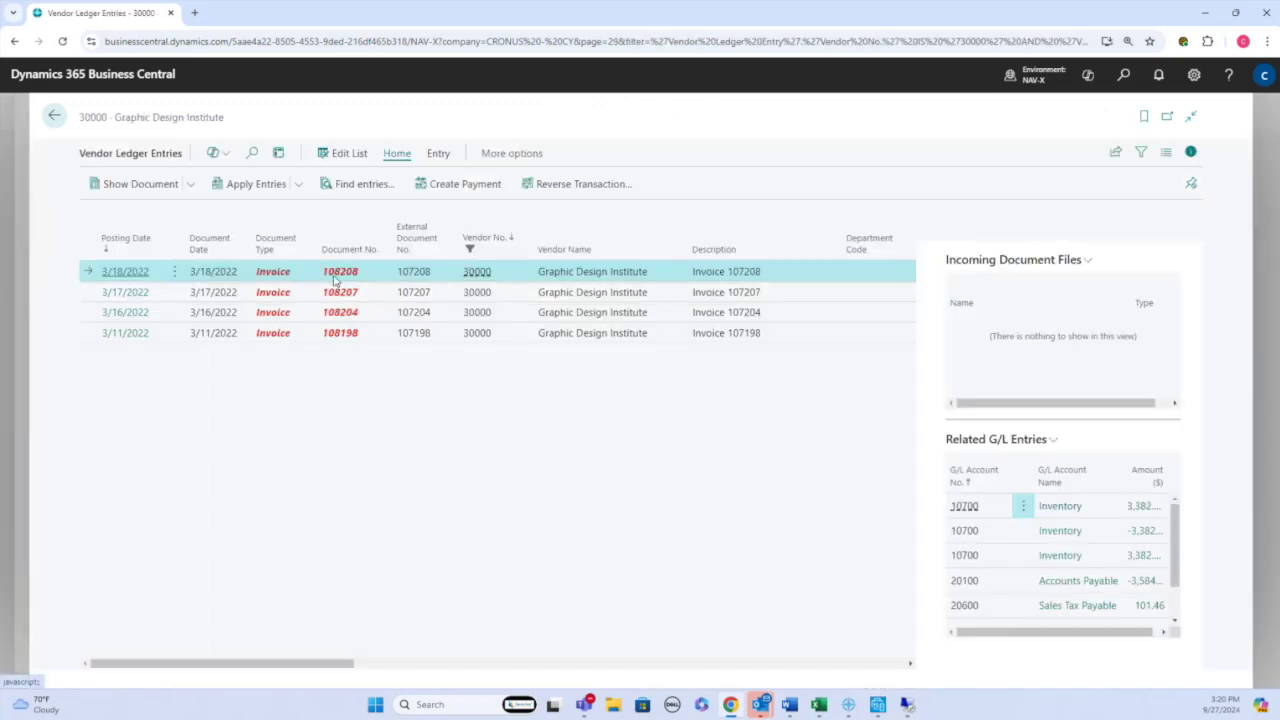
drag(269, 664, 205, 663)
- Show posted purchase invoice 108208, review all columns of its lines, and return to the vendor card
click(120, 184)
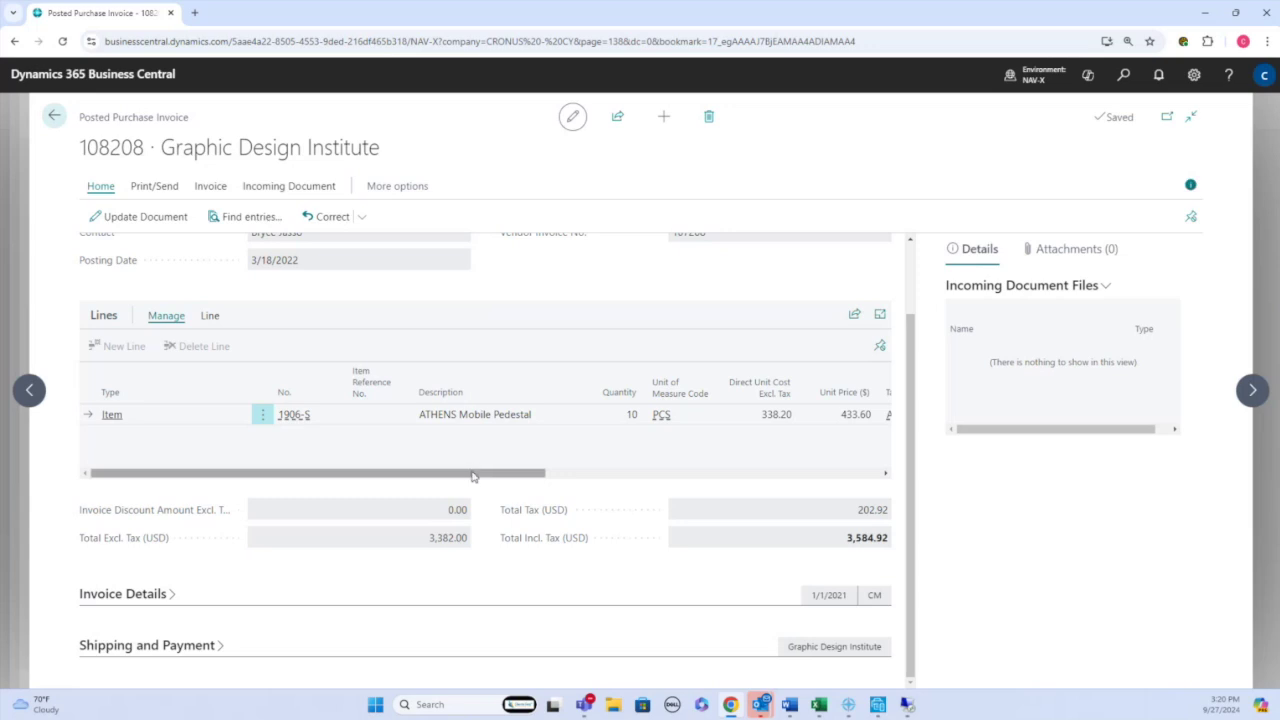
drag(472, 478, 688, 461)
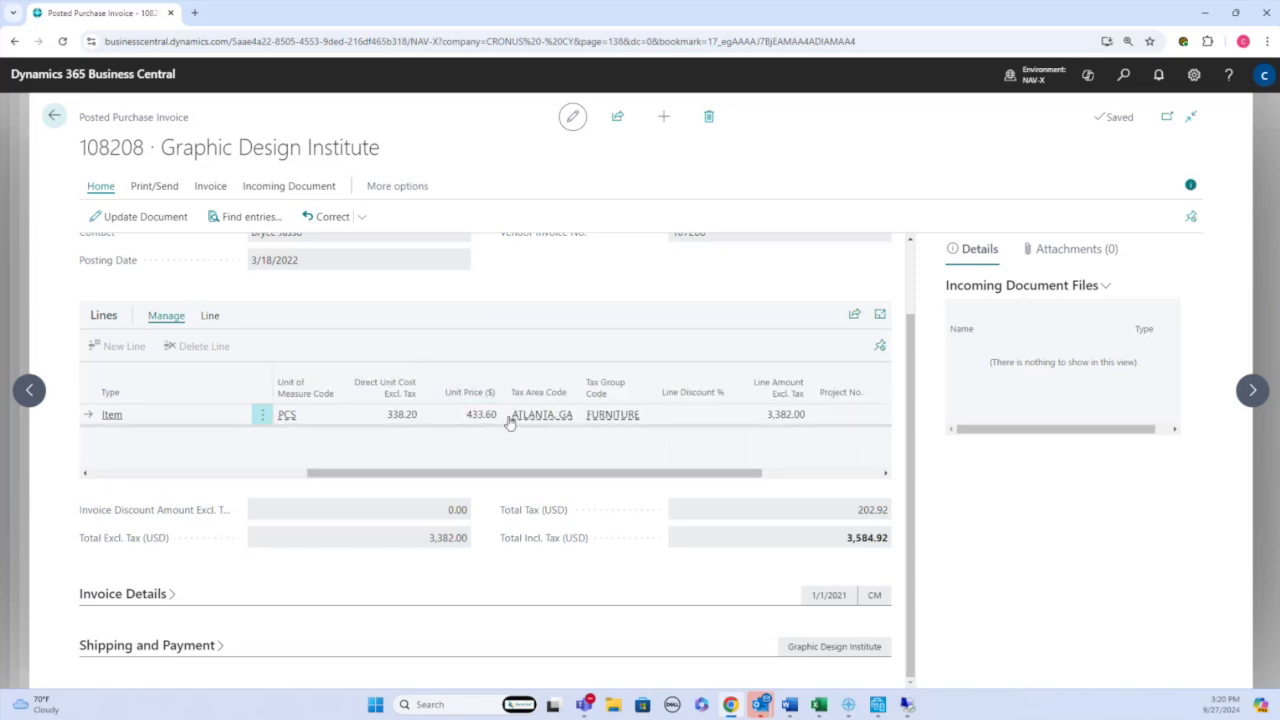
drag(553, 479, 672, 480)
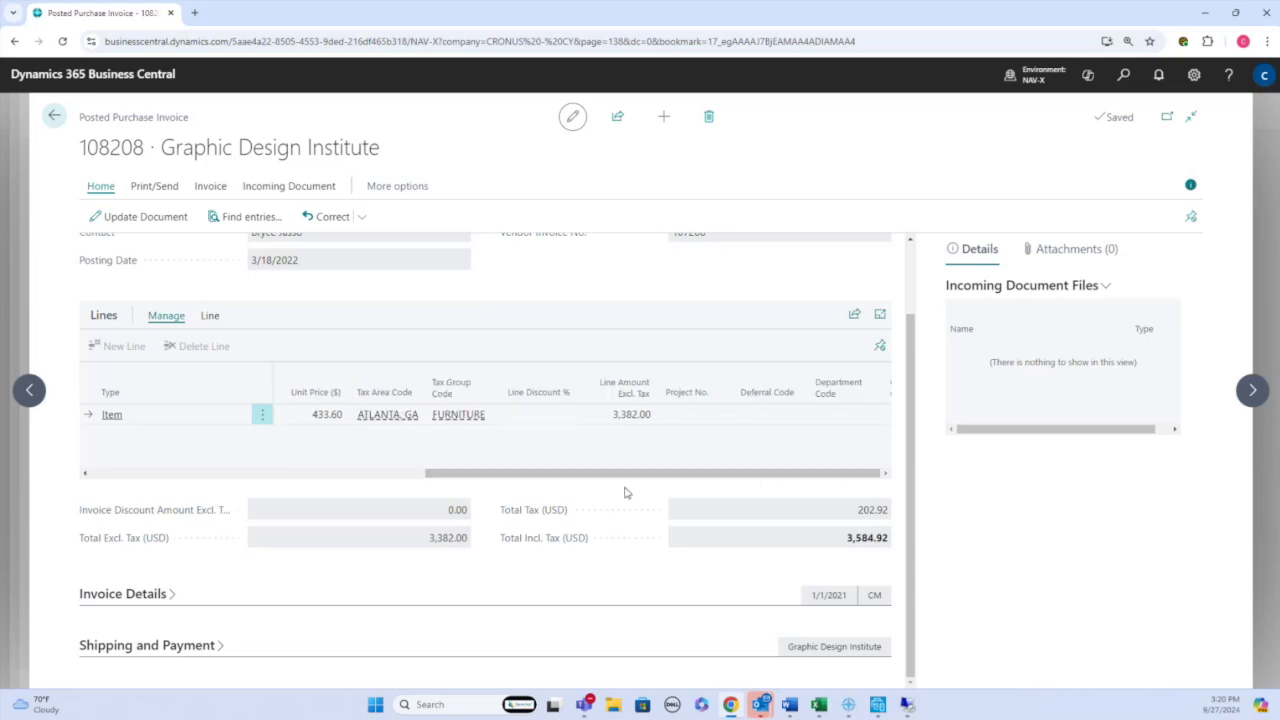
key(Escape)
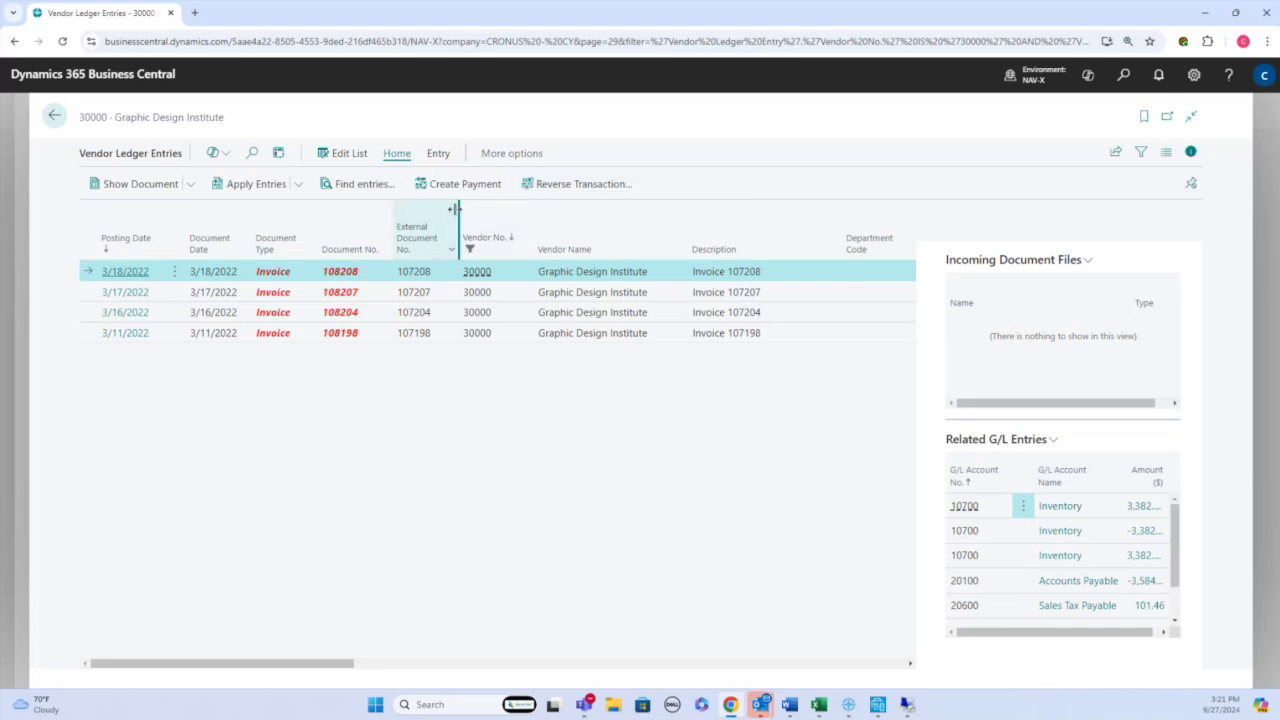
click(477, 271)
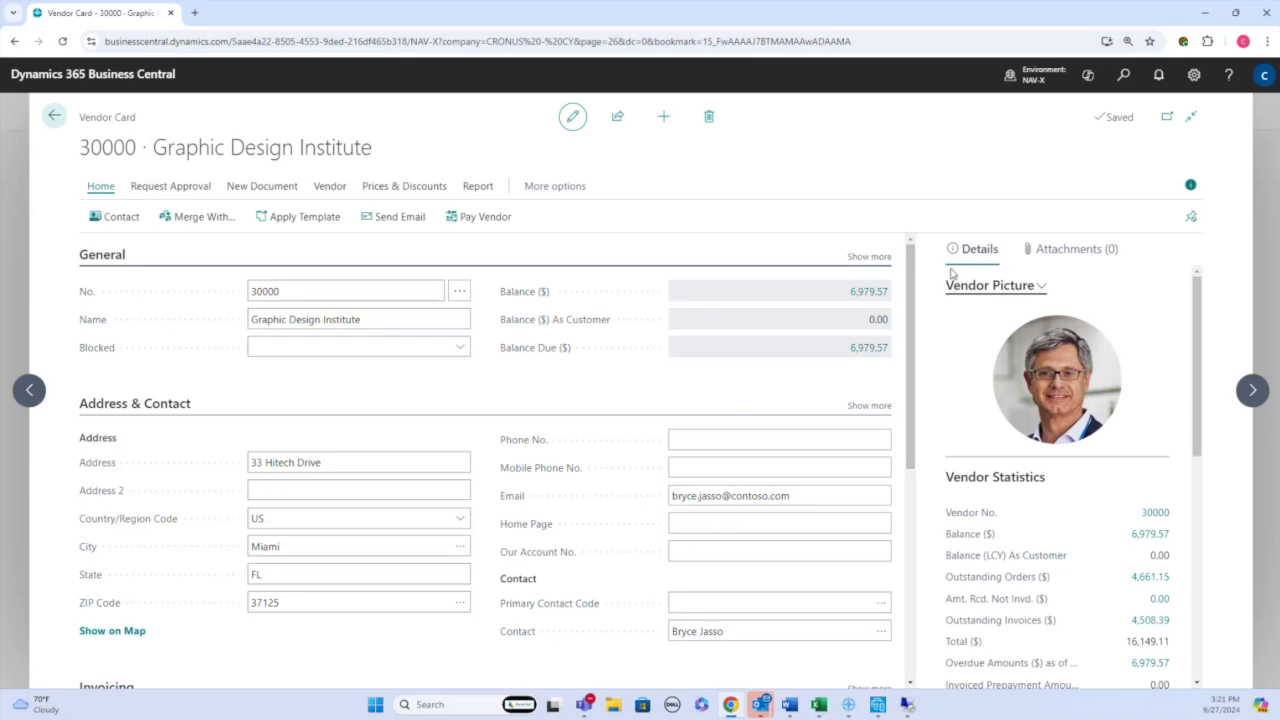
- View the vendor's Attached Documents and the file upload dialog, and close both without attaching a file
click(1095, 253)
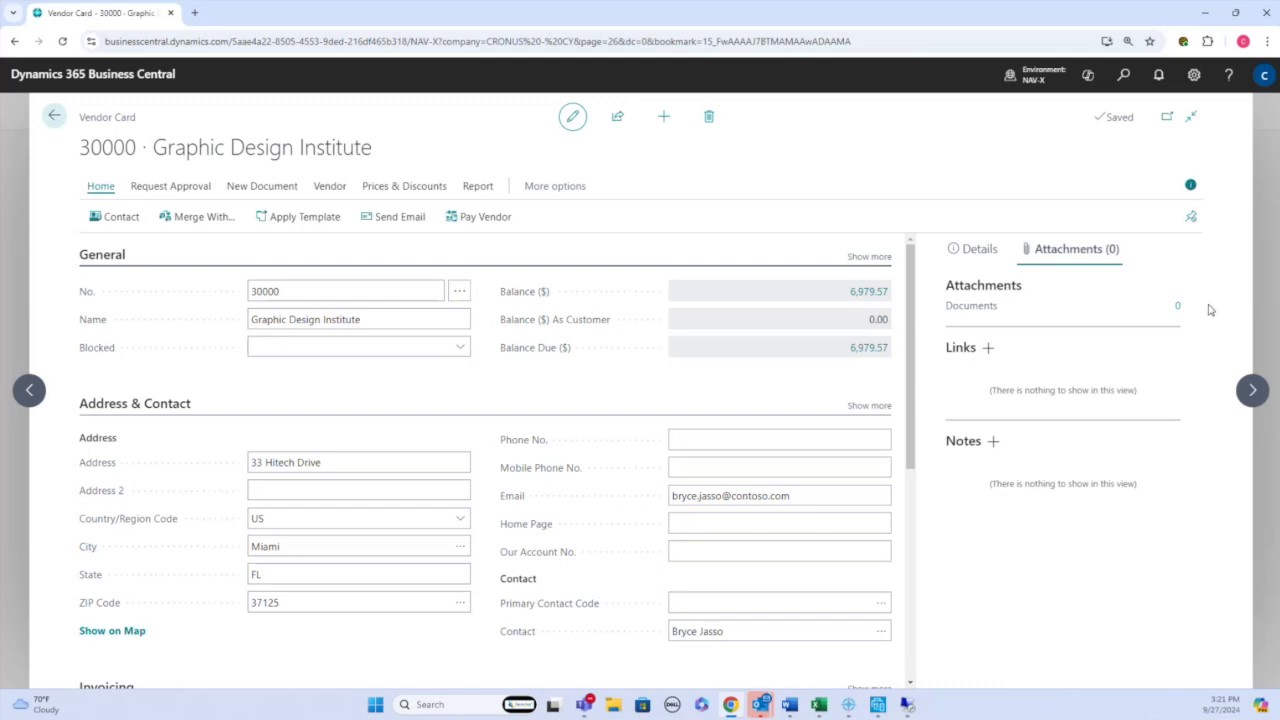
click(1178, 309)
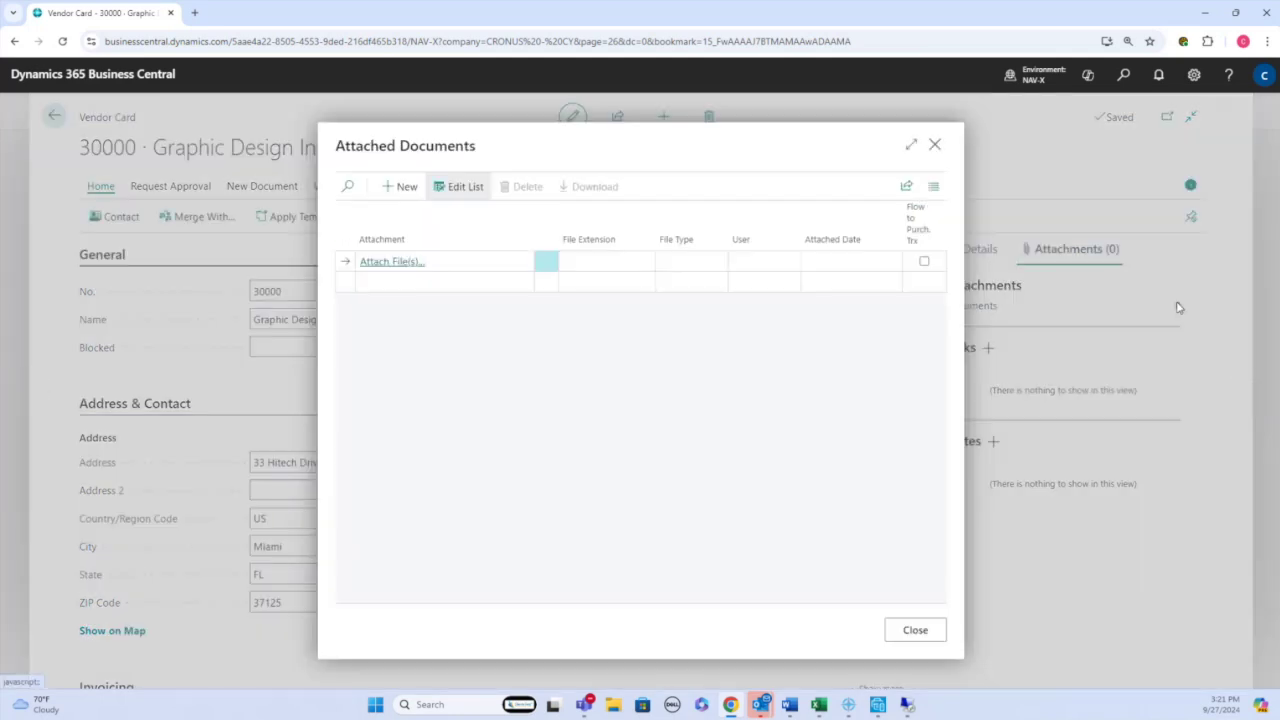
click(395, 266)
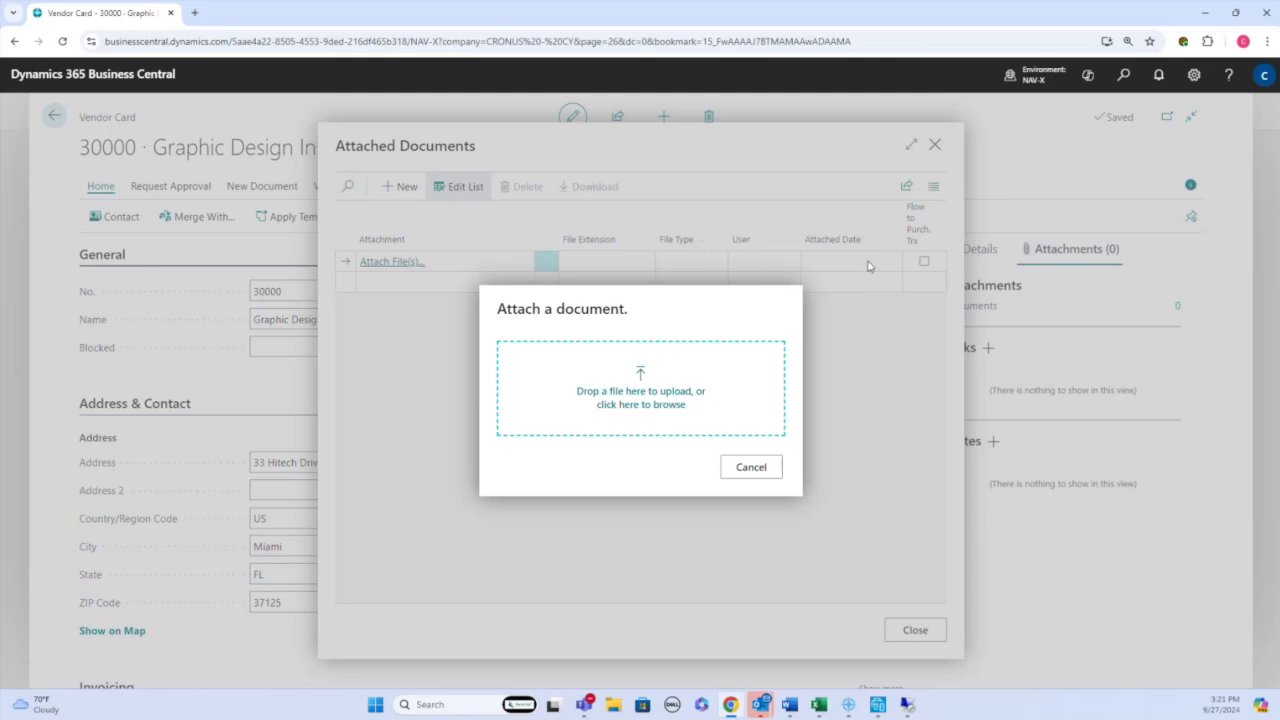
key(Escape)
key(Escape)
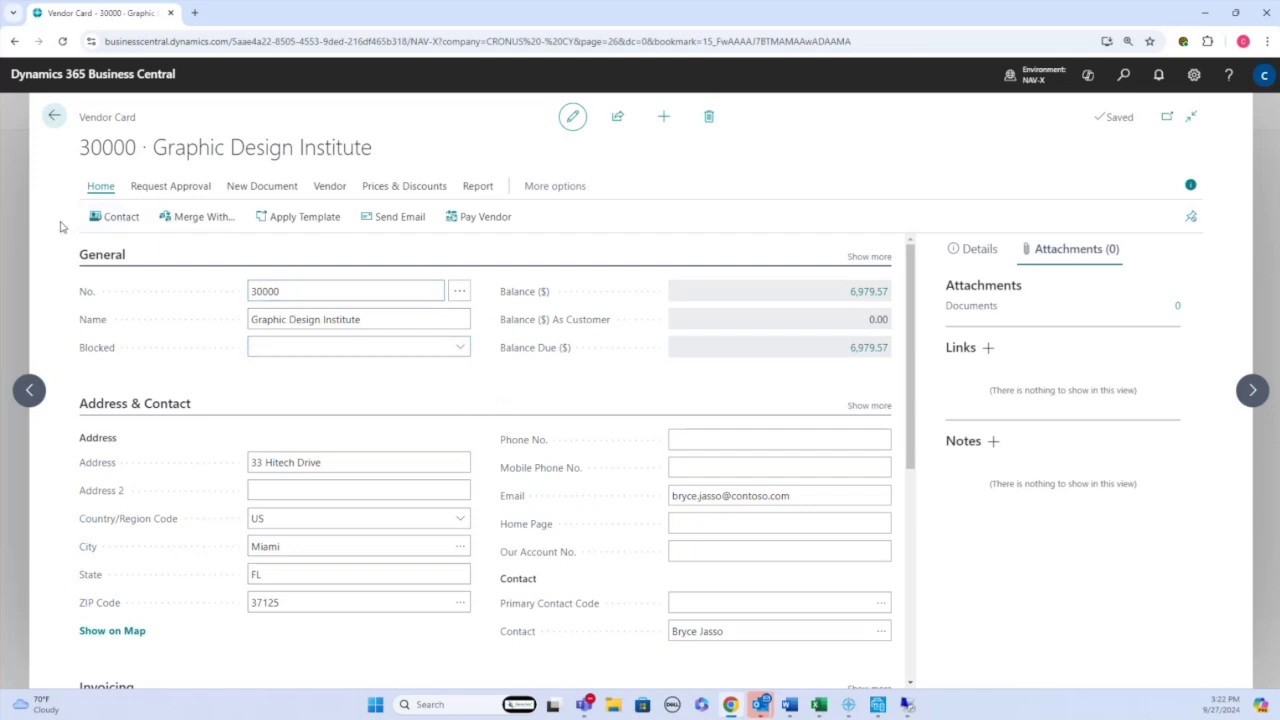
- Open the vendor's contacts and view the communication details on the individual person's contact card
click(116, 218)
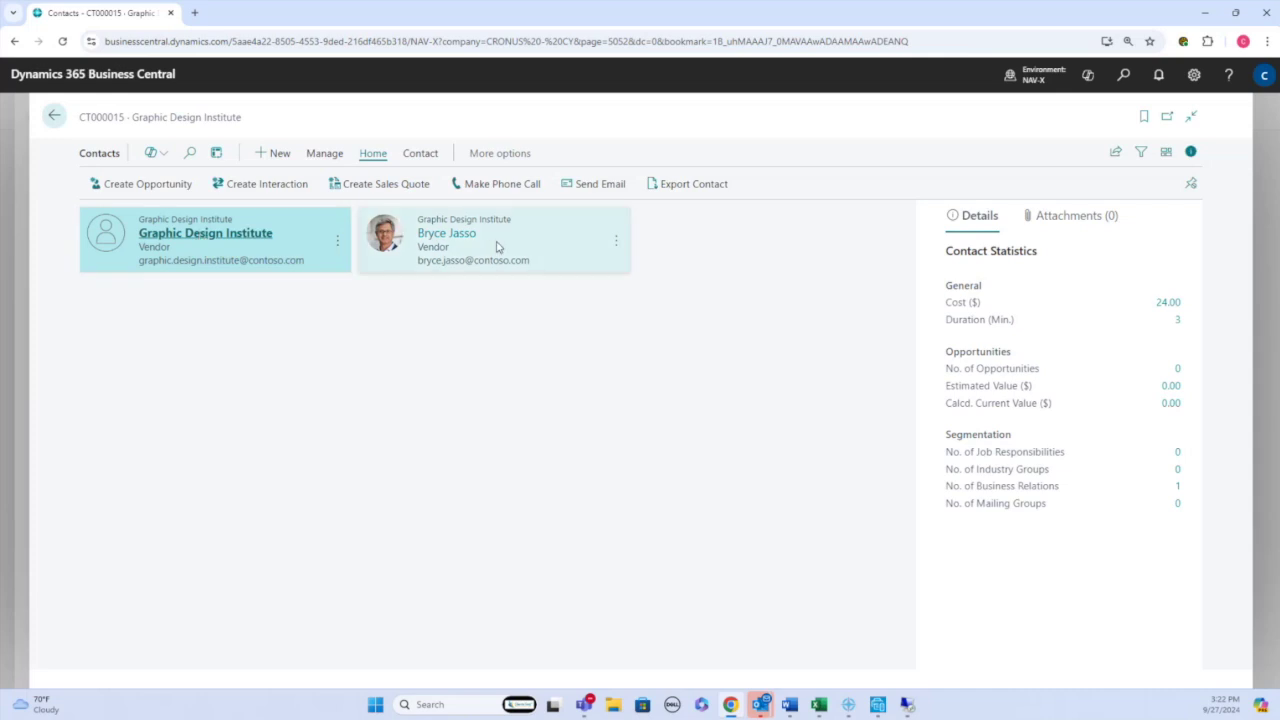
click(440, 238)
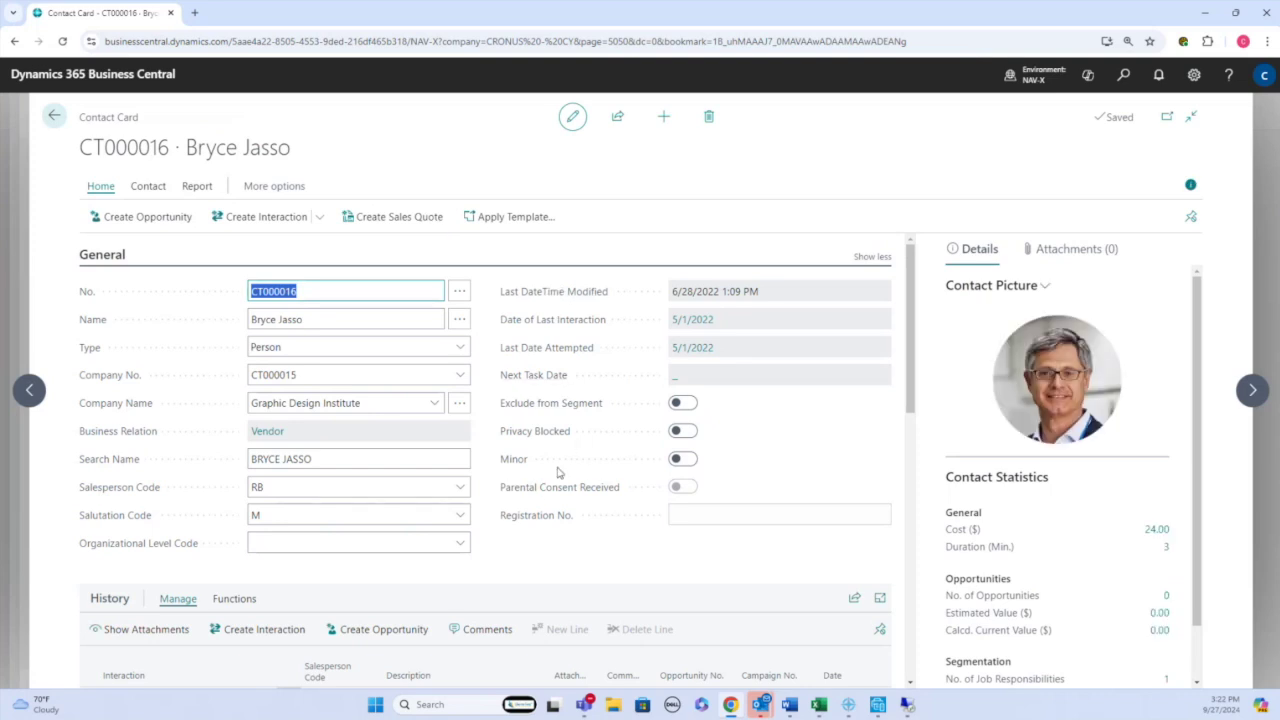
scroll(546, 484, down, 5)
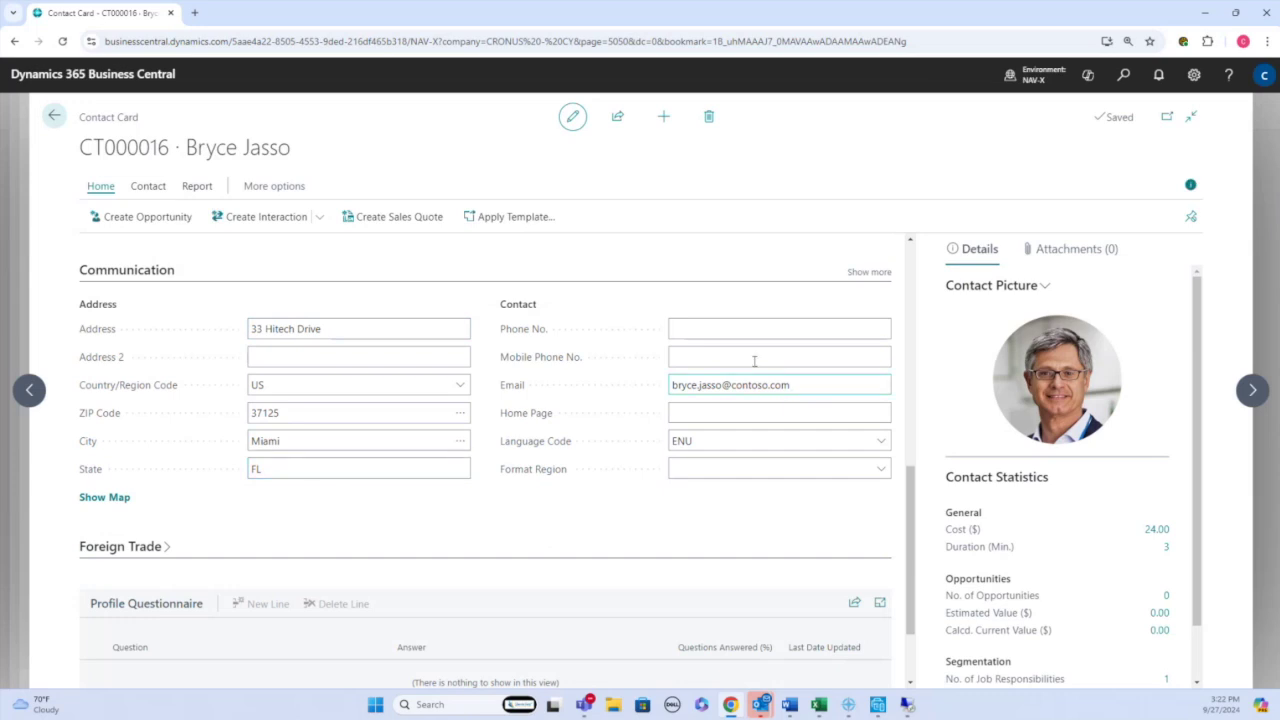
click(724, 361)
click(841, 388)
- Review the person's interaction history, view the Graphic Design Institute company contact, and return to the Vendors list
scroll(460, 450, up, 5)
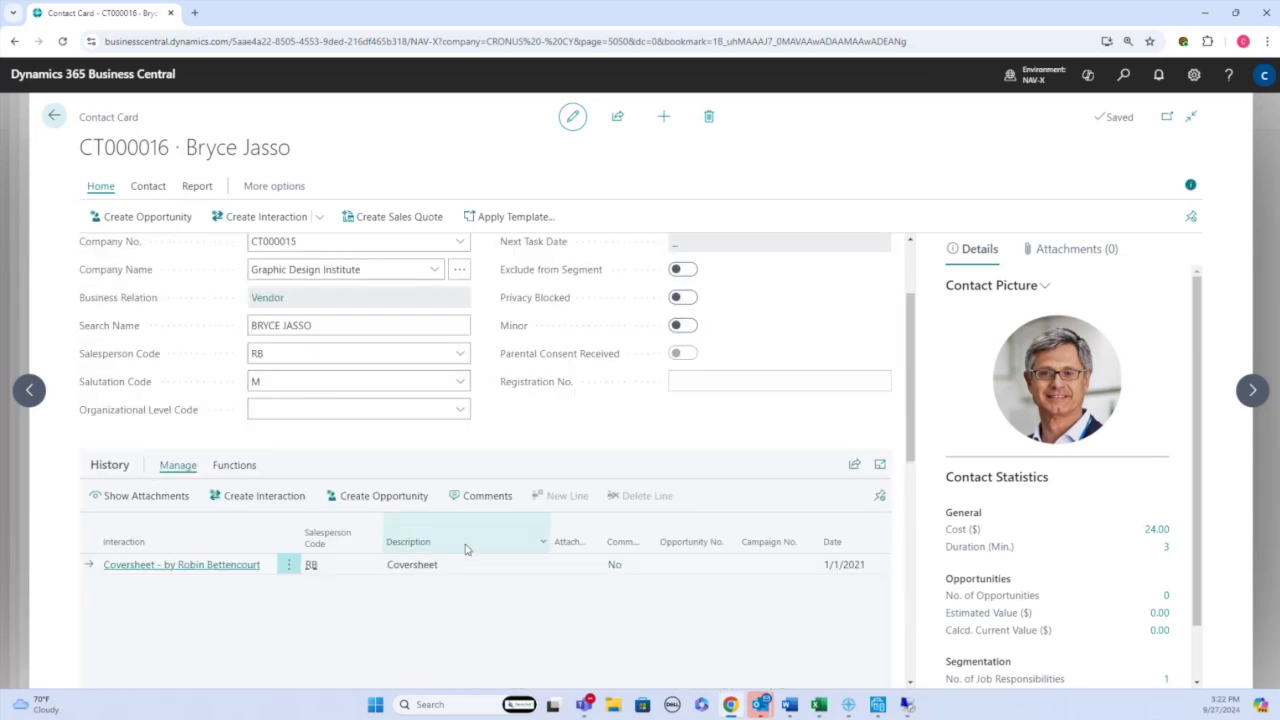
scroll(449, 592, down, 3)
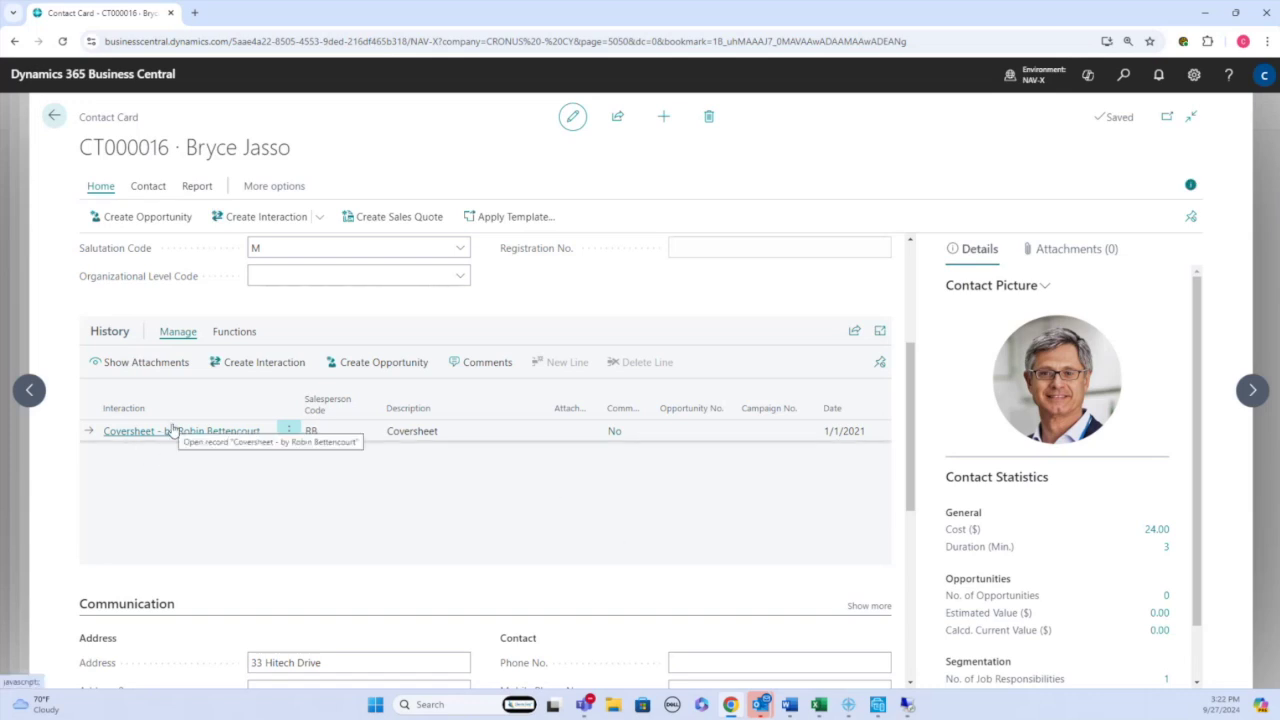
click(153, 430)
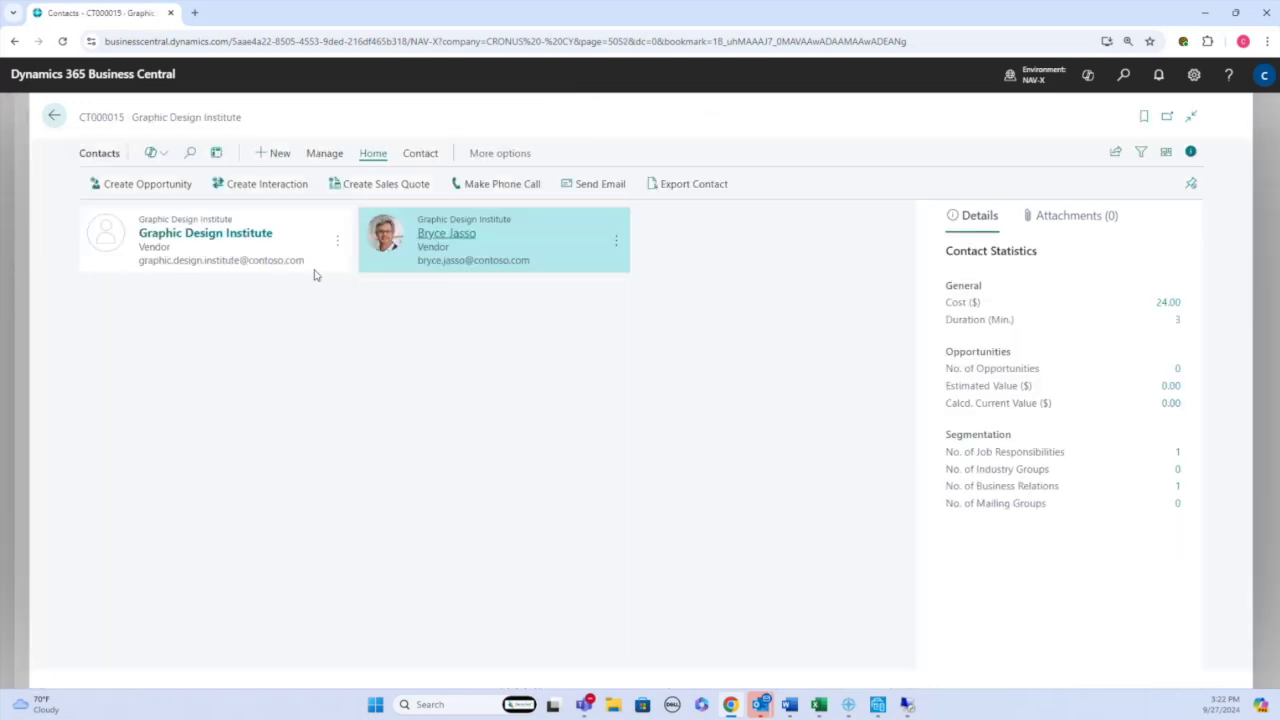
click(222, 240)
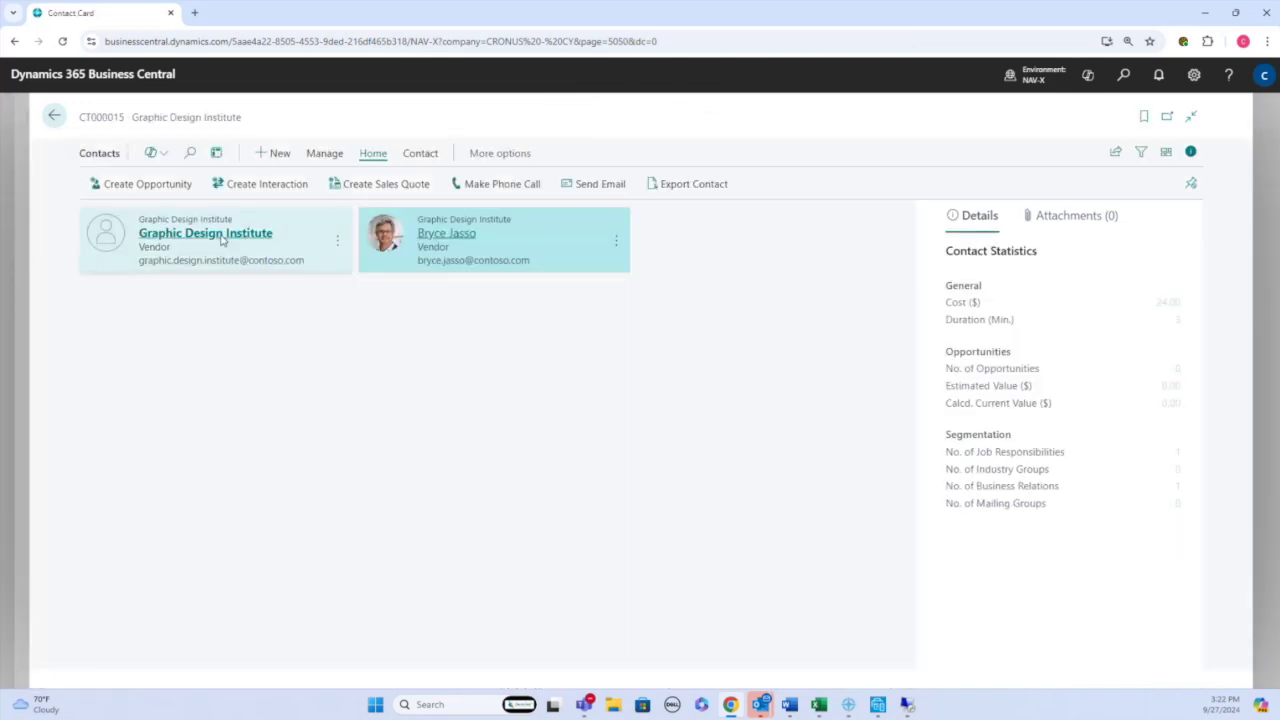
scroll(438, 433, down, 3)
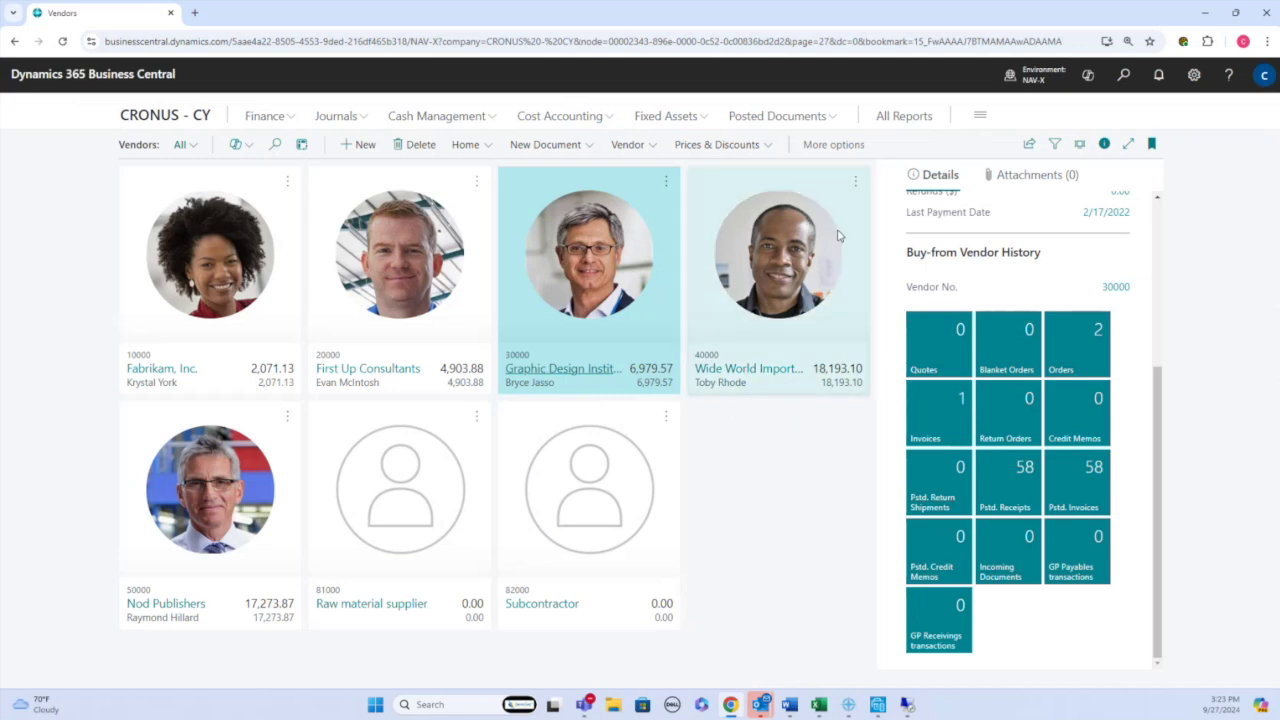
- Start a new fixed asset with the description HP Indigo and view its Maintenance fields
click(687, 118)
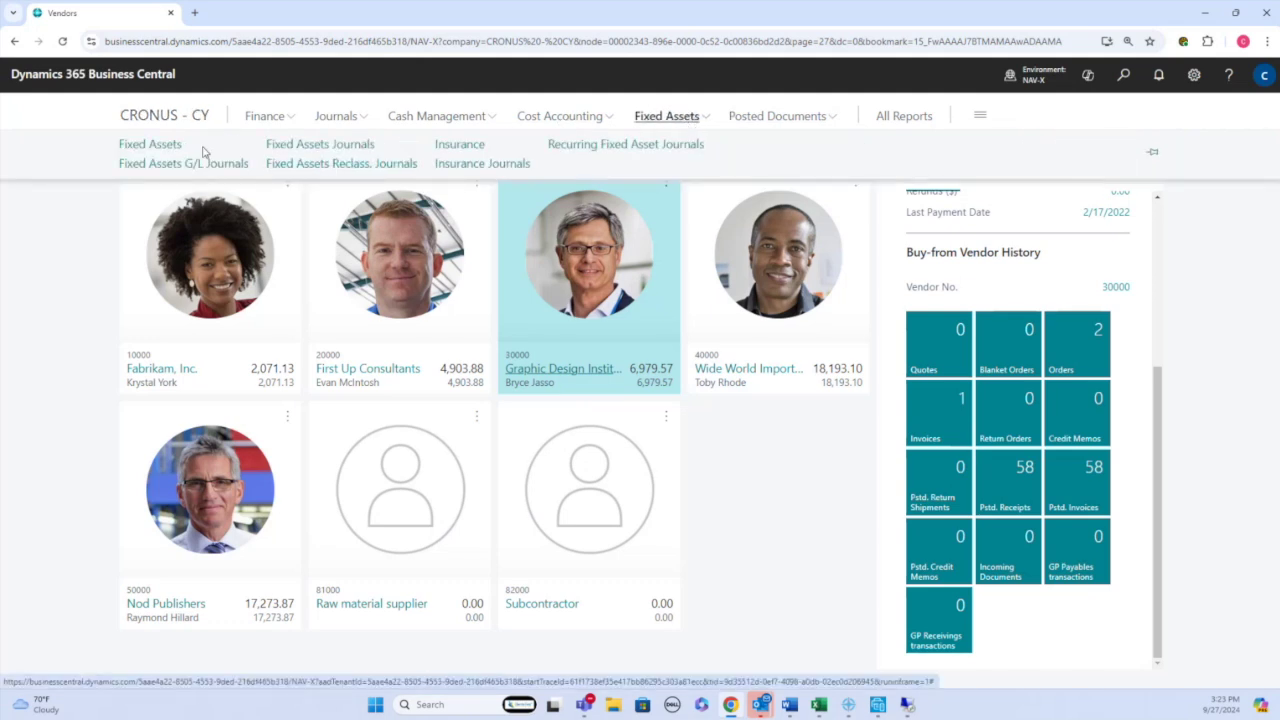
click(168, 147)
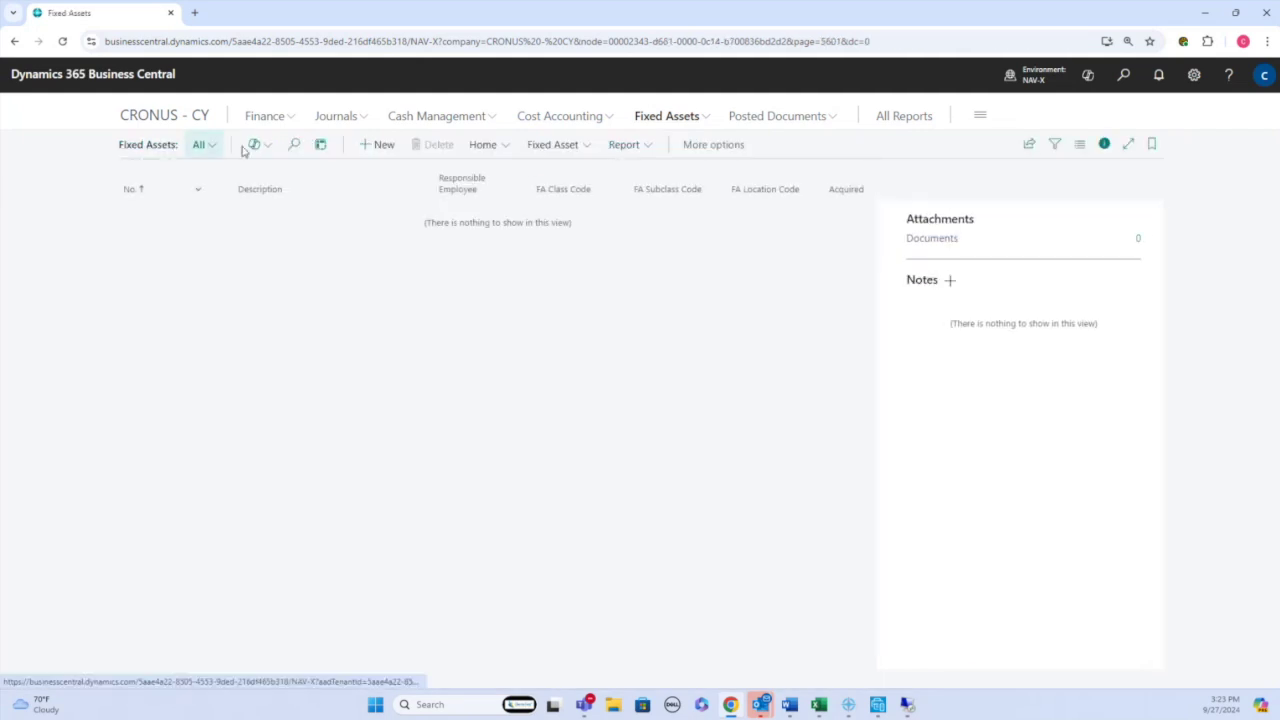
click(381, 146)
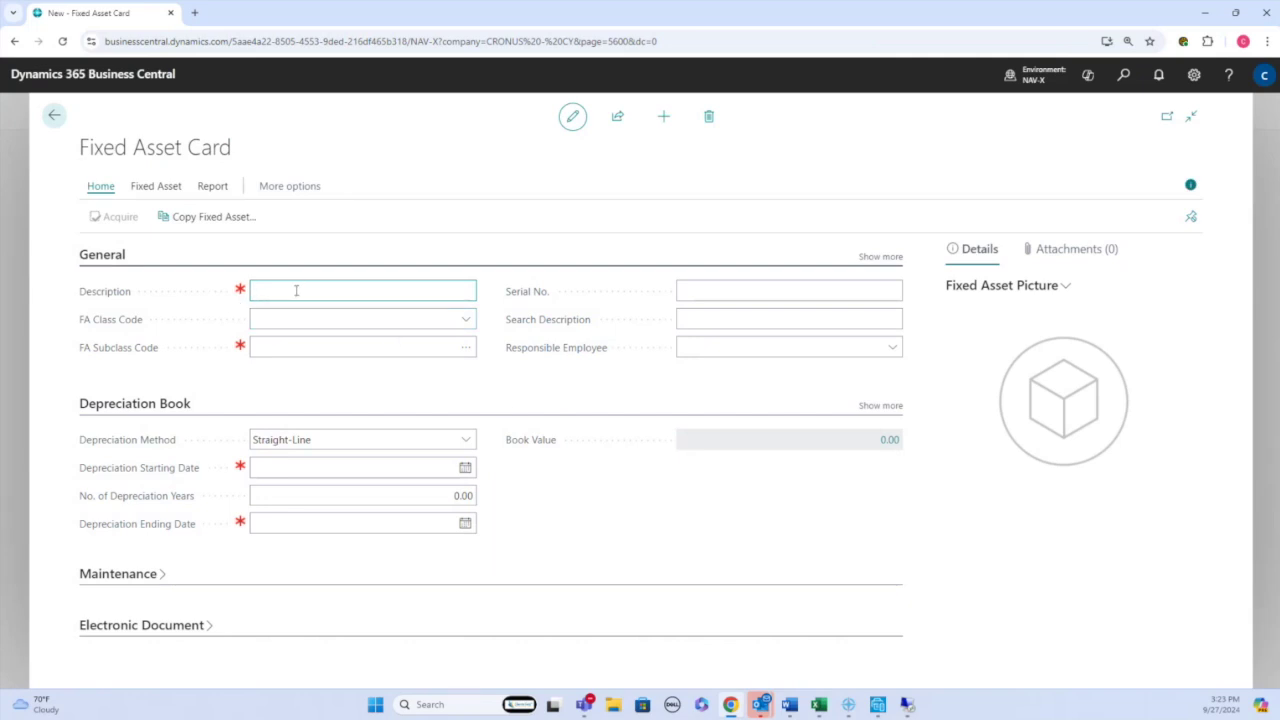
text(HP Indigo)
click(122, 575)
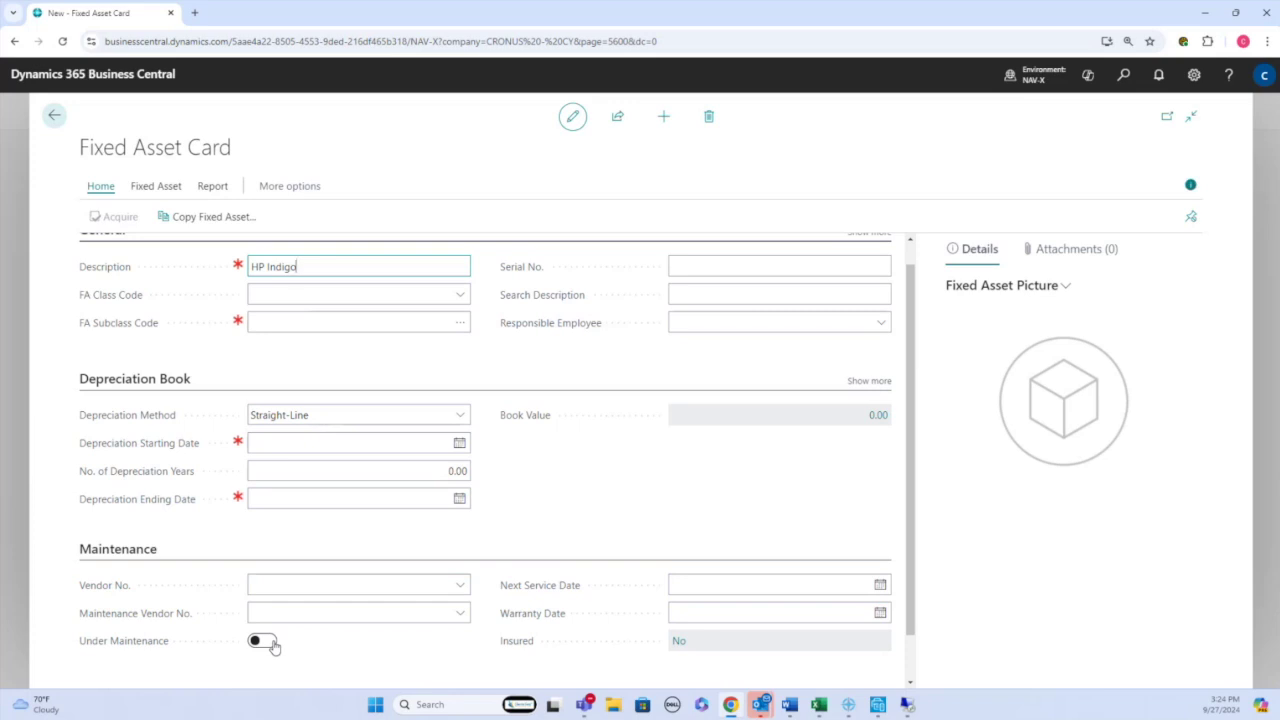
- Clear the new fixed asset's description, leave the card without keeping it, and return to the role center
key(BackSpace)
key(BackSpace)
key(BackSpace)
key(BackSpace)
key(BackSpace)
key(BackSpace)
key(BackSpace)
key(BackSpace)
key(BackSpace)
key(Escape)
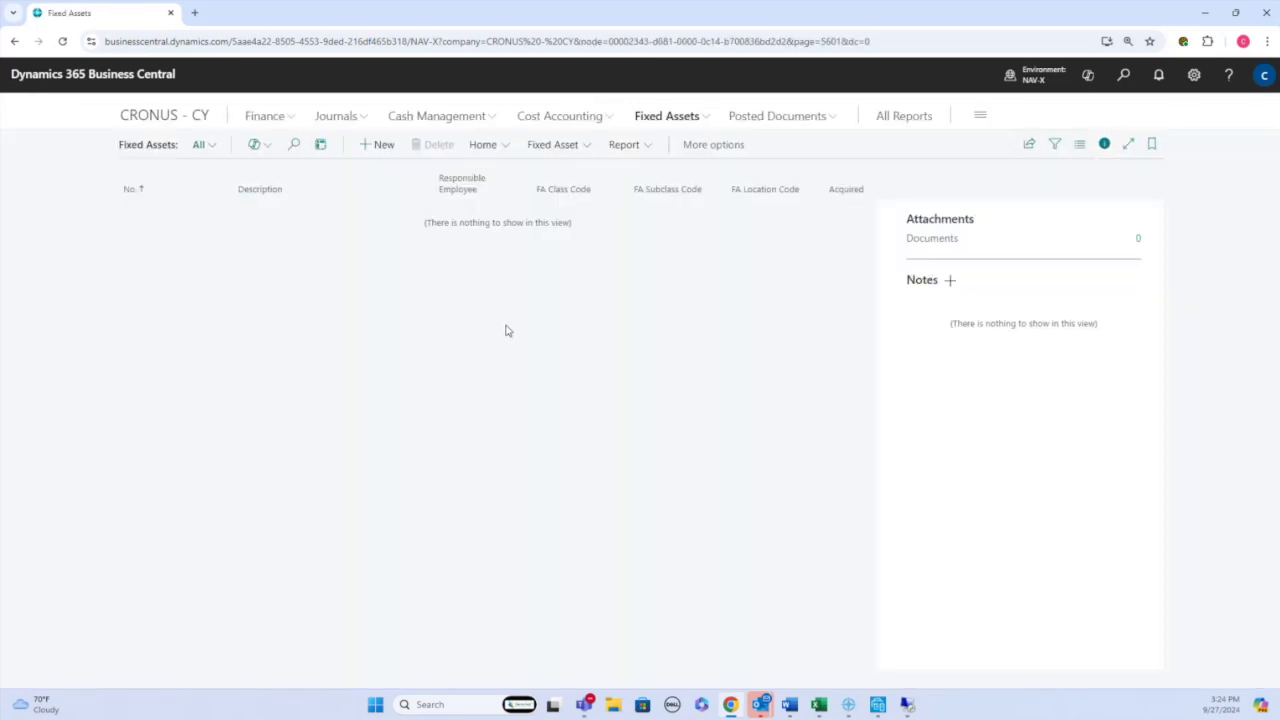
key(Escape)
key(Escape)
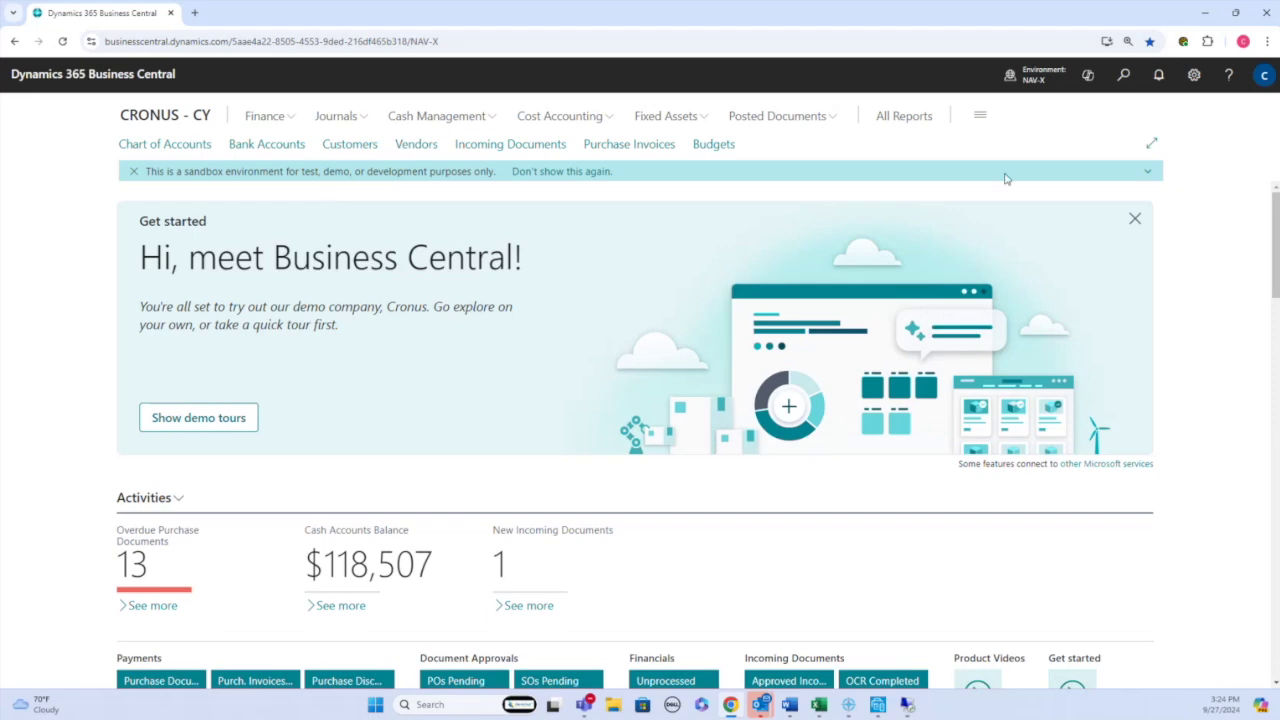
- Open the Payment Journals page, start Suggest Vendor Payments, and view the explanation of the Summarize per Vendor option
click(1124, 75)
text(payment j)
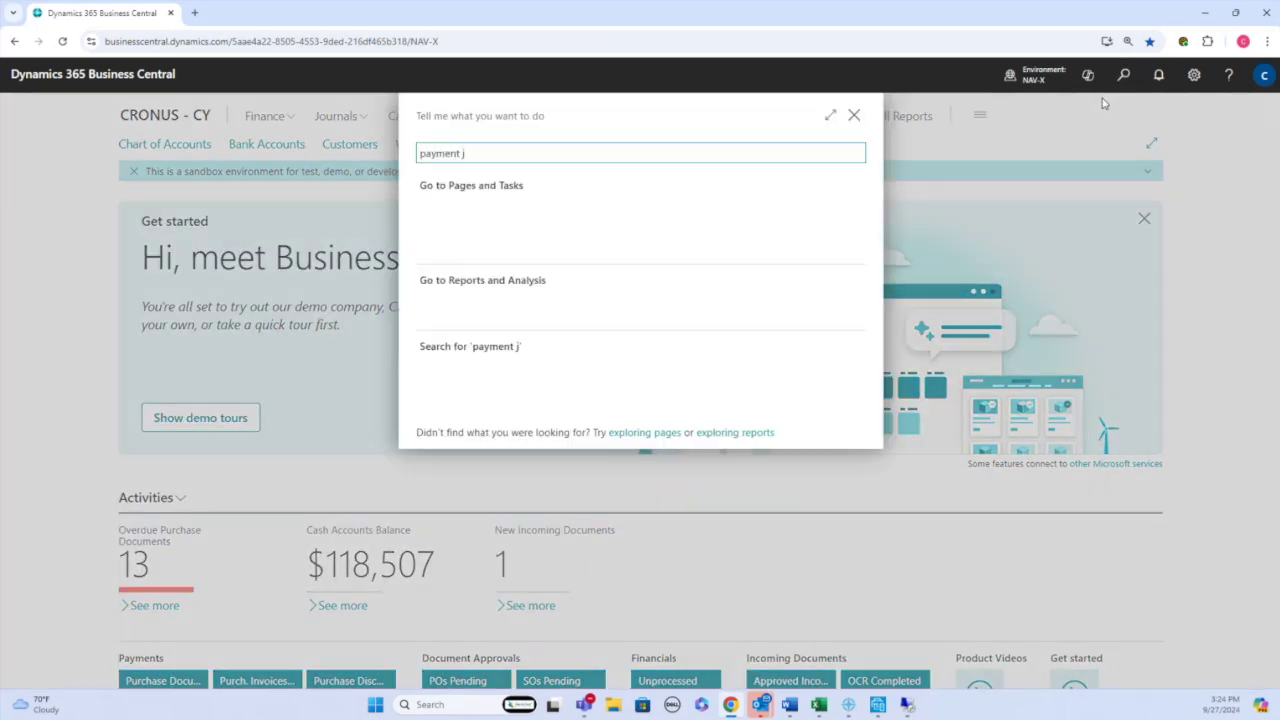
click(508, 217)
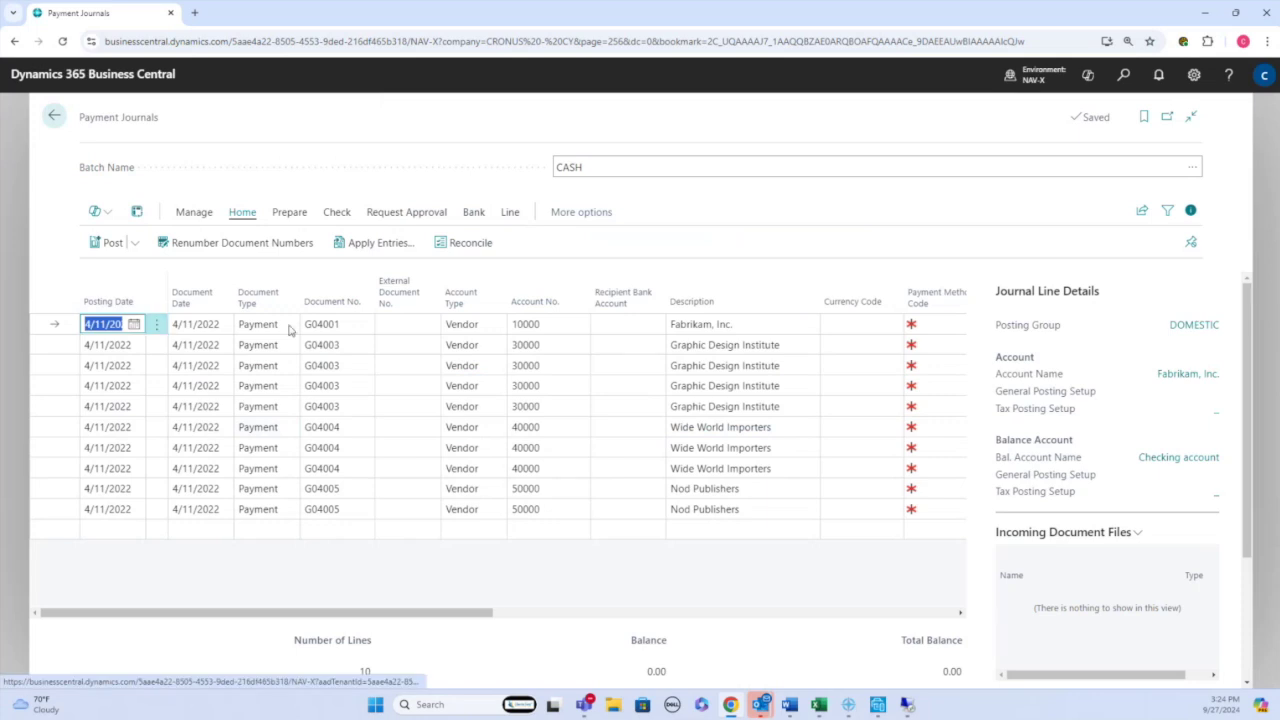
click(289, 213)
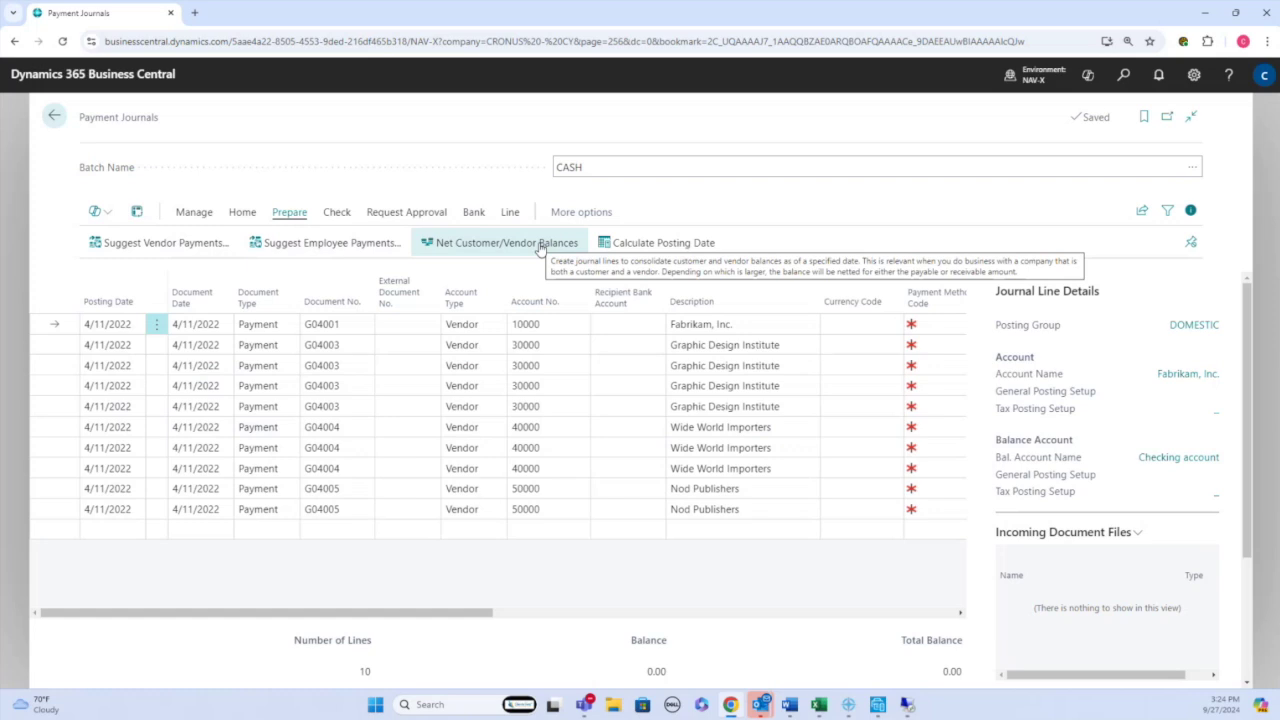
click(160, 245)
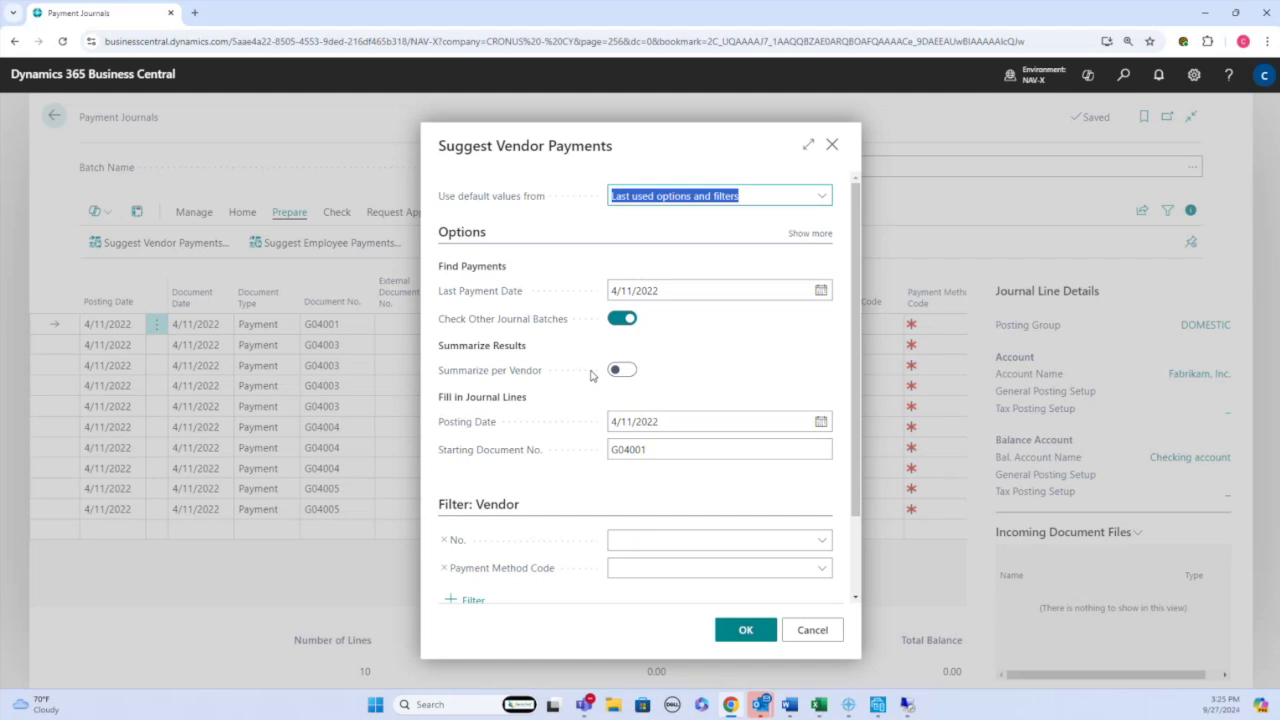
mouse_move(546, 385)
mouse_move(499, 375)
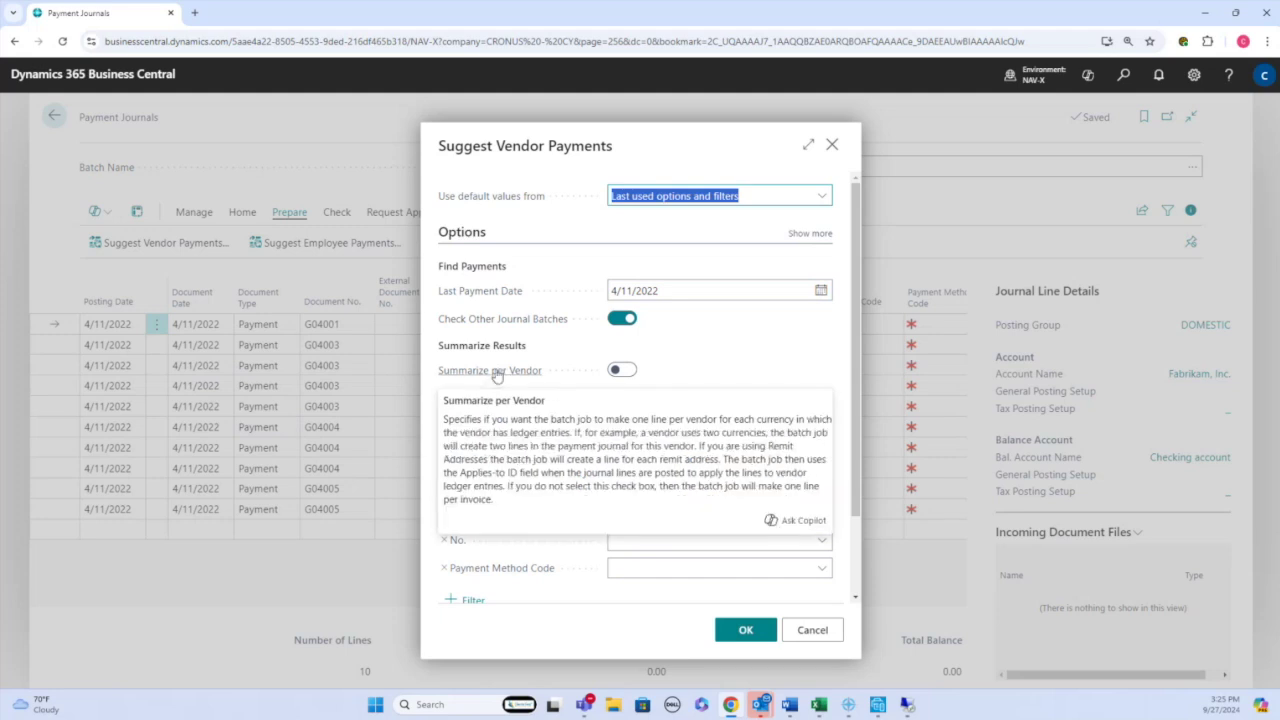
- Have Copilot explain Summarize per Vendor, ask "How should I set this", and close the payment suggestion dialog and Copilot
click(806, 520)
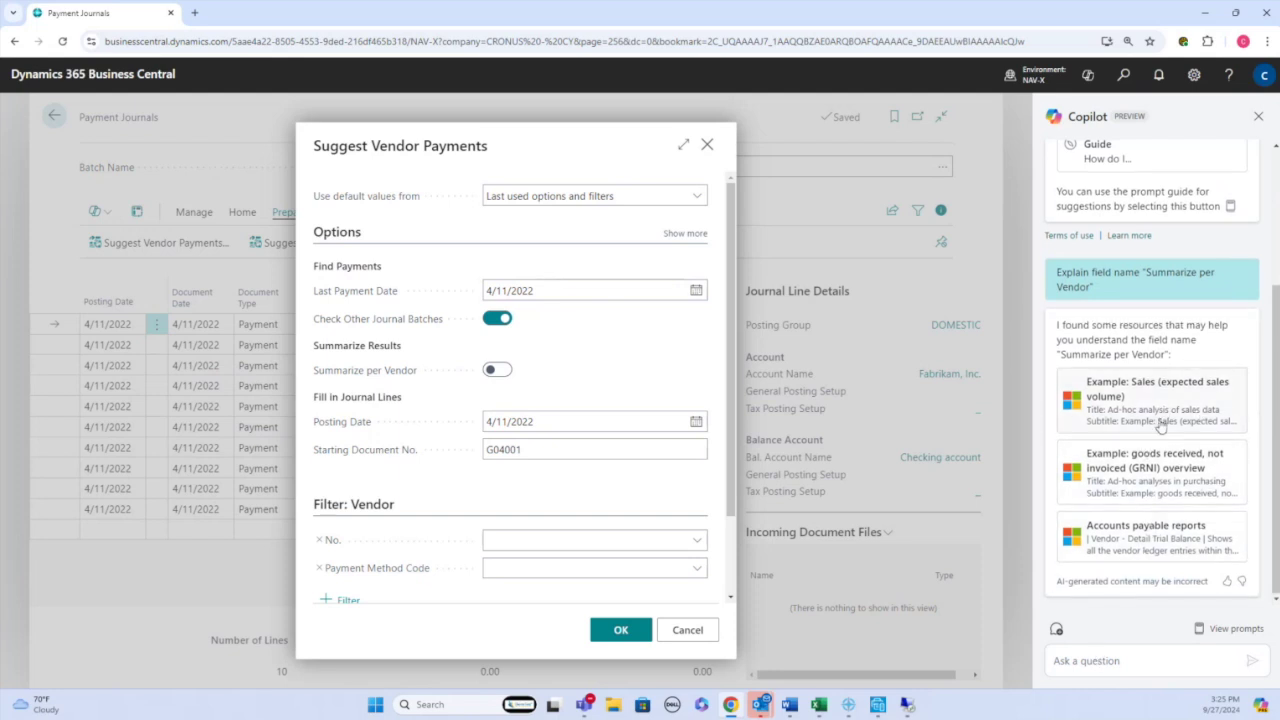
click(1103, 662)
text(How )
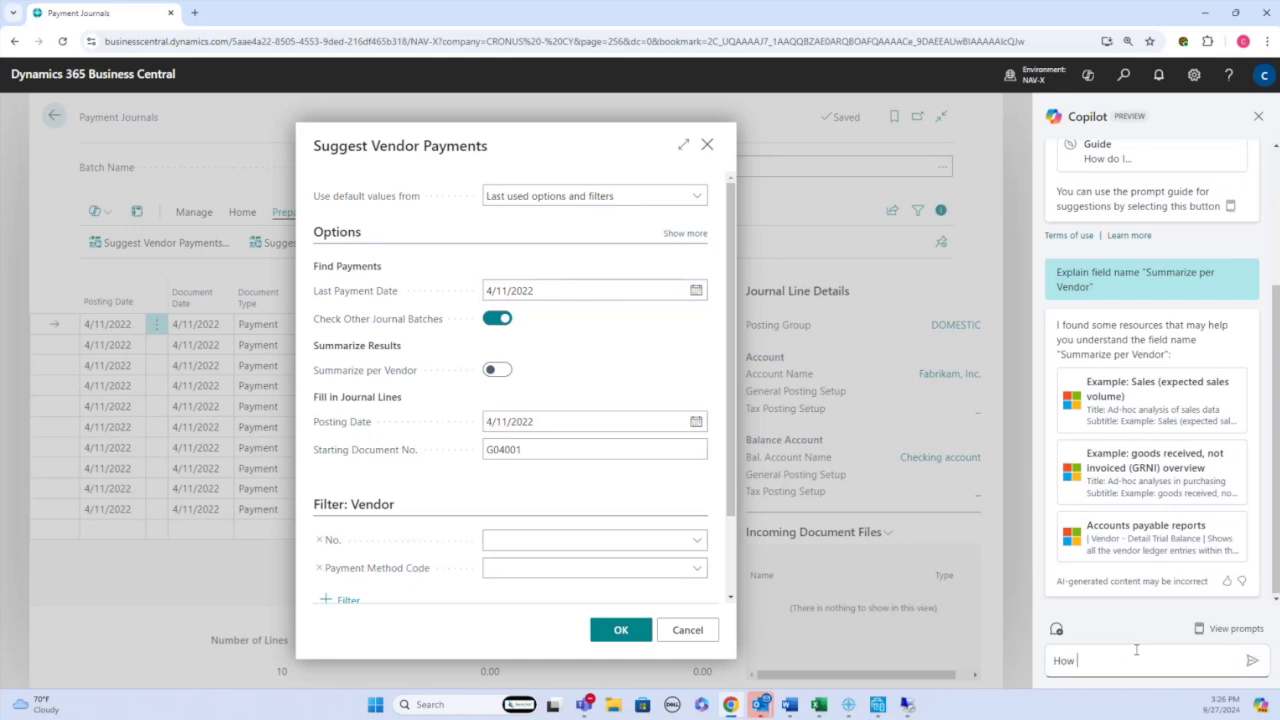
text(should I set this)
key(Return)
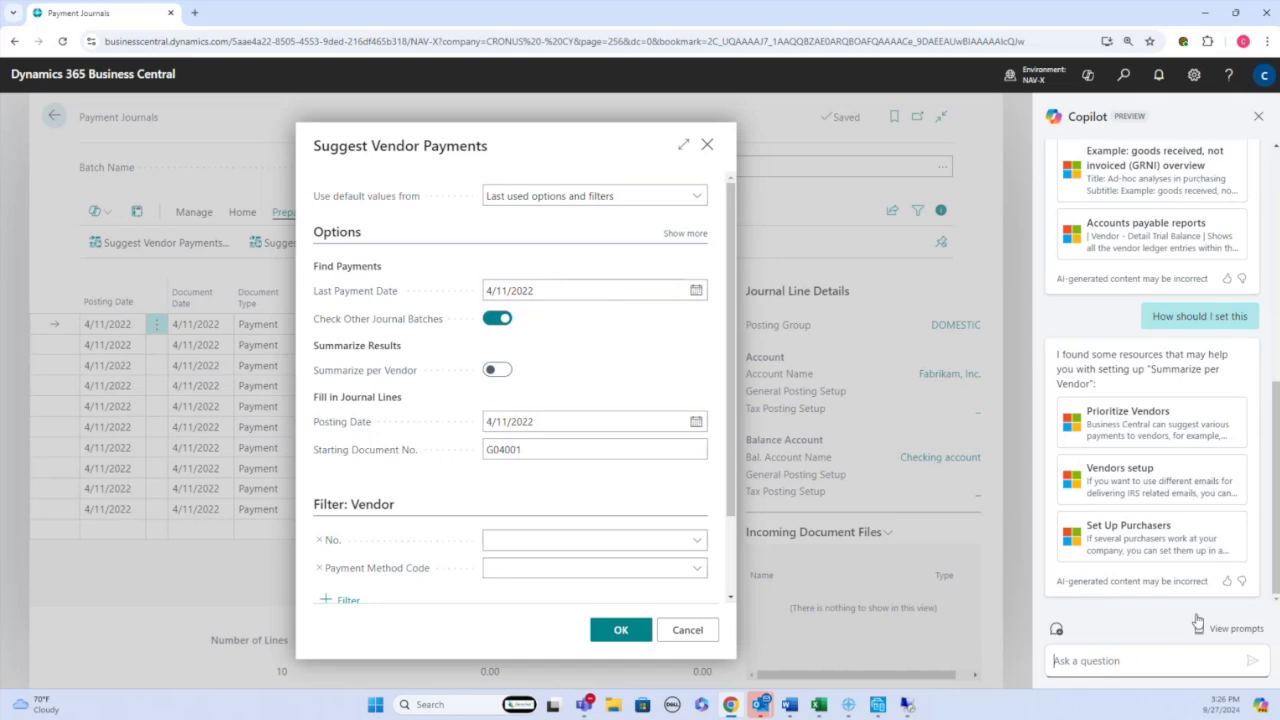
key(Escape)
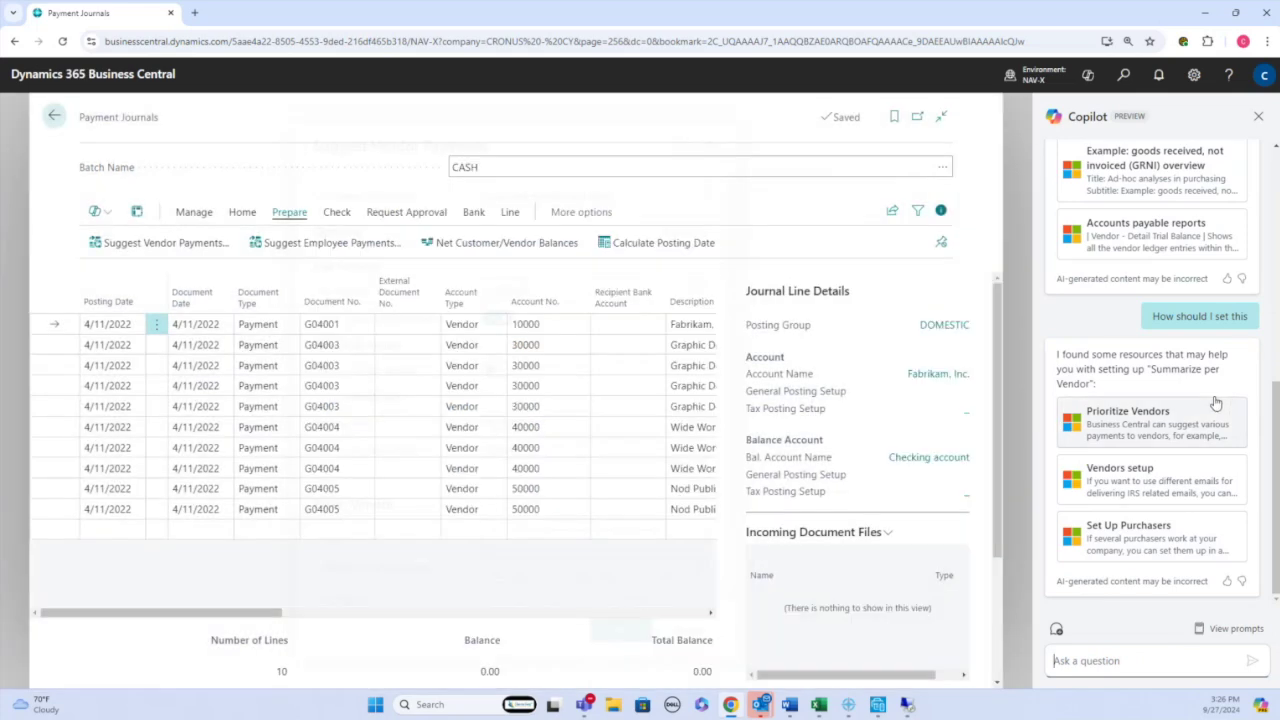
click(1260, 118)
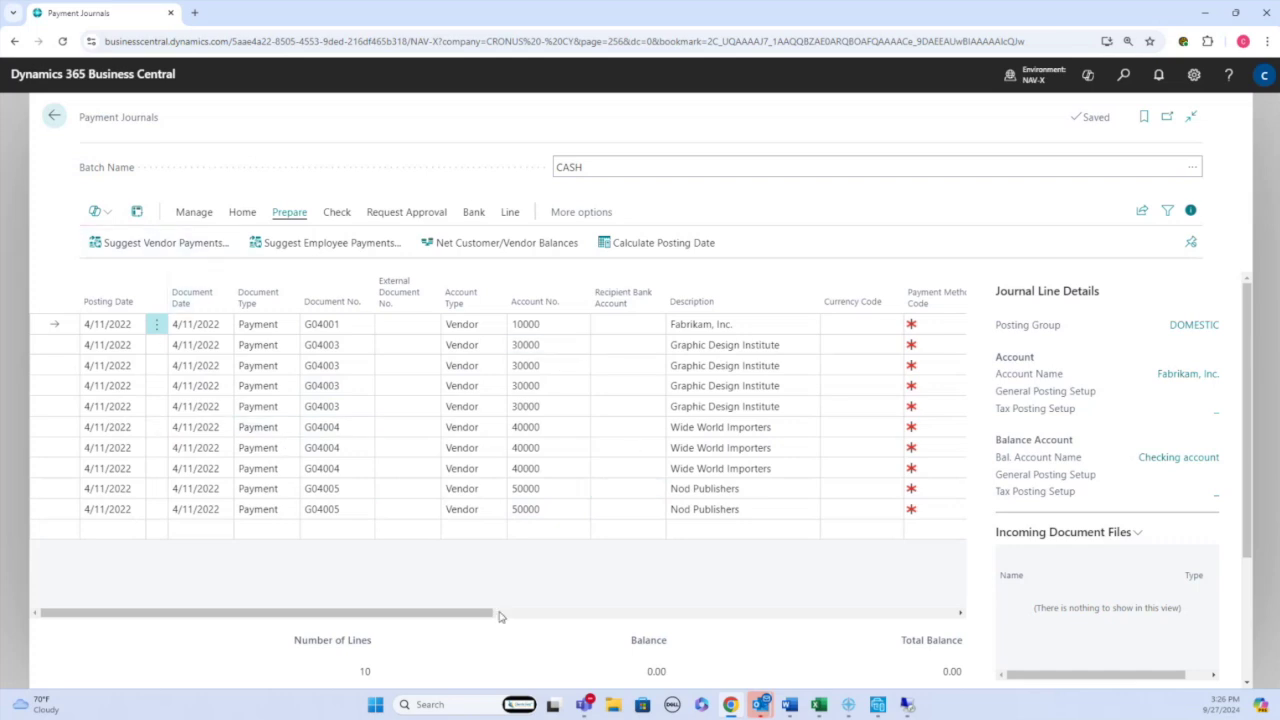
- Review the payment amounts, balancing accounts and applies-to document numbers on the CASH journal lines
drag(471, 615, 591, 602)
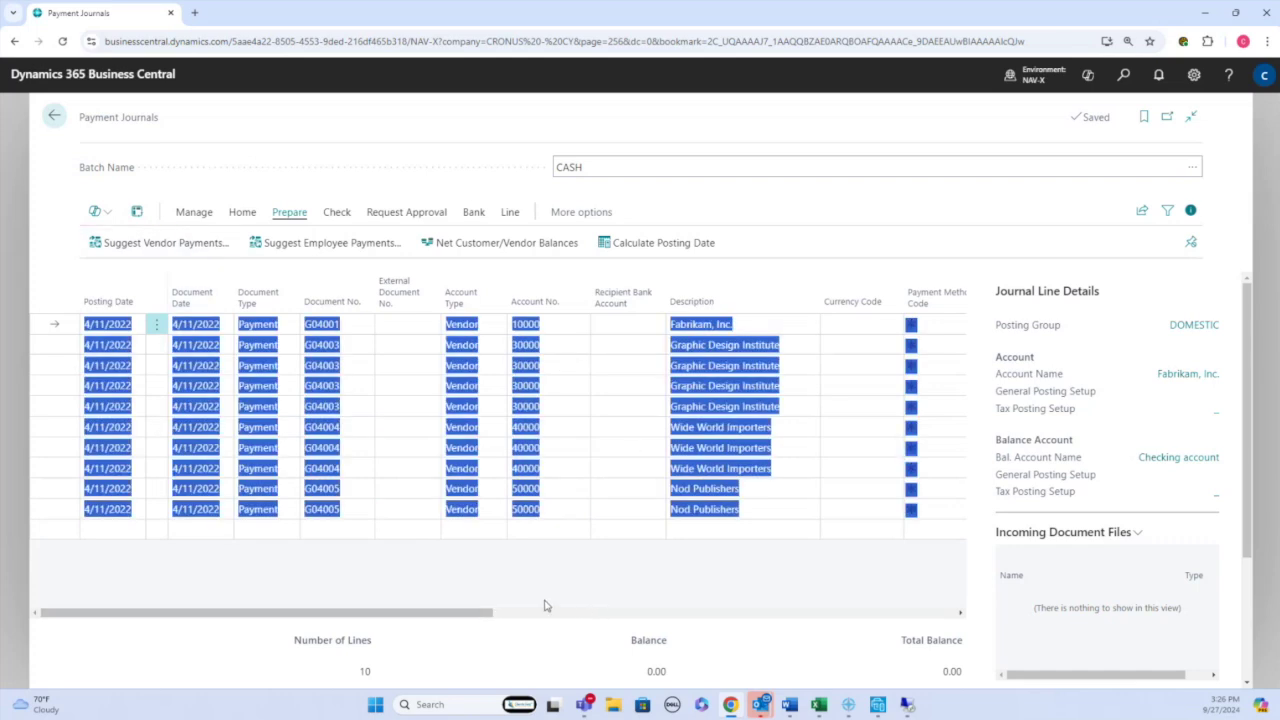
drag(491, 617, 829, 624)
click(636, 470)
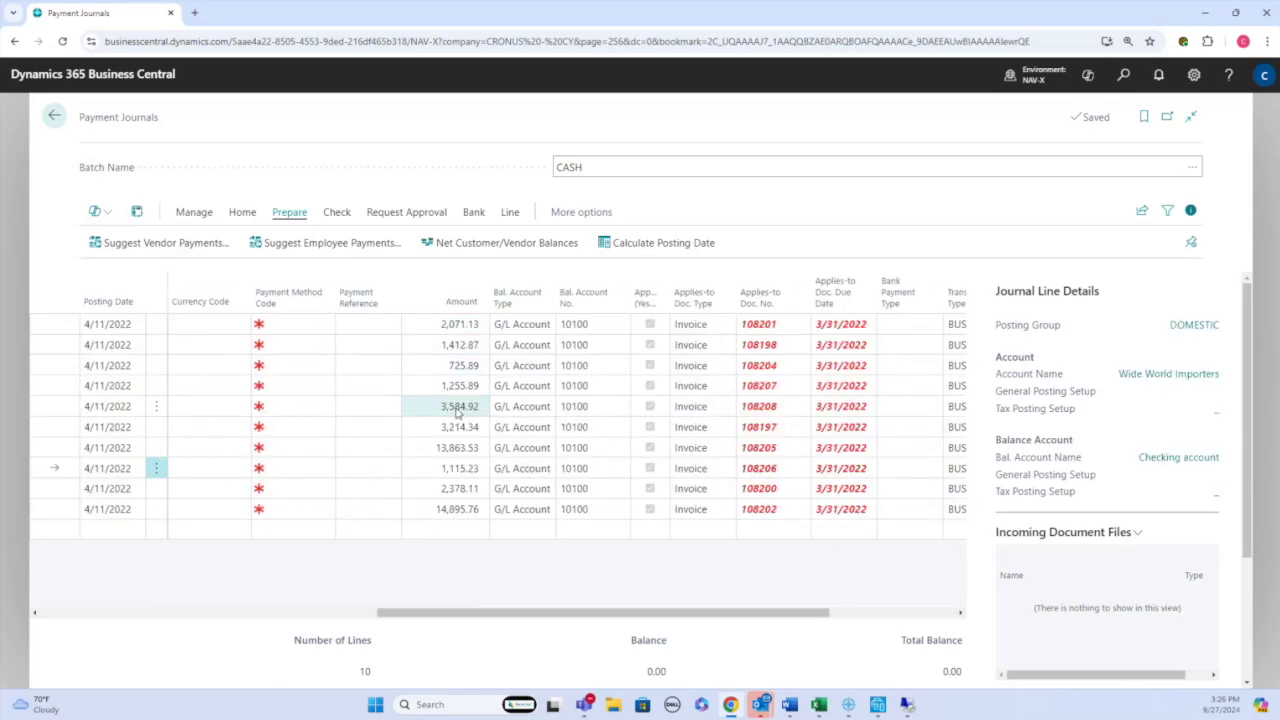
click(463, 344)
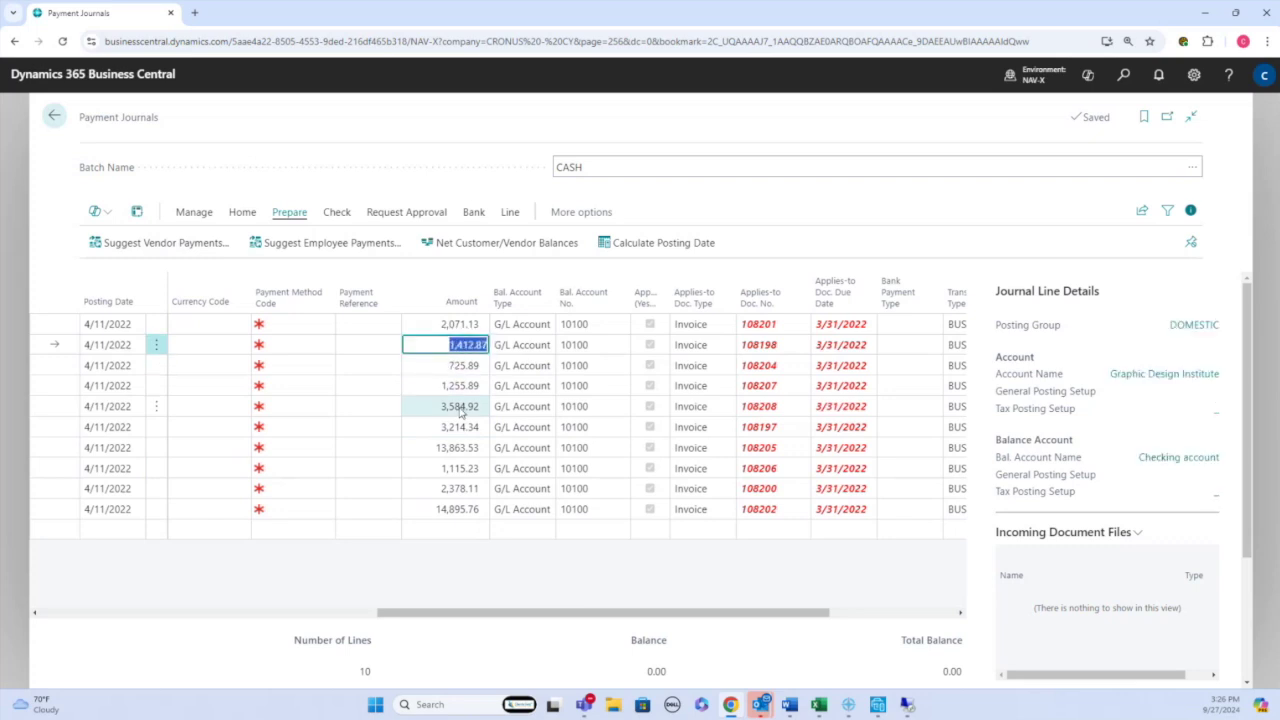
key(Tab)
key(Tab)
key(Tab)
key(Tab)
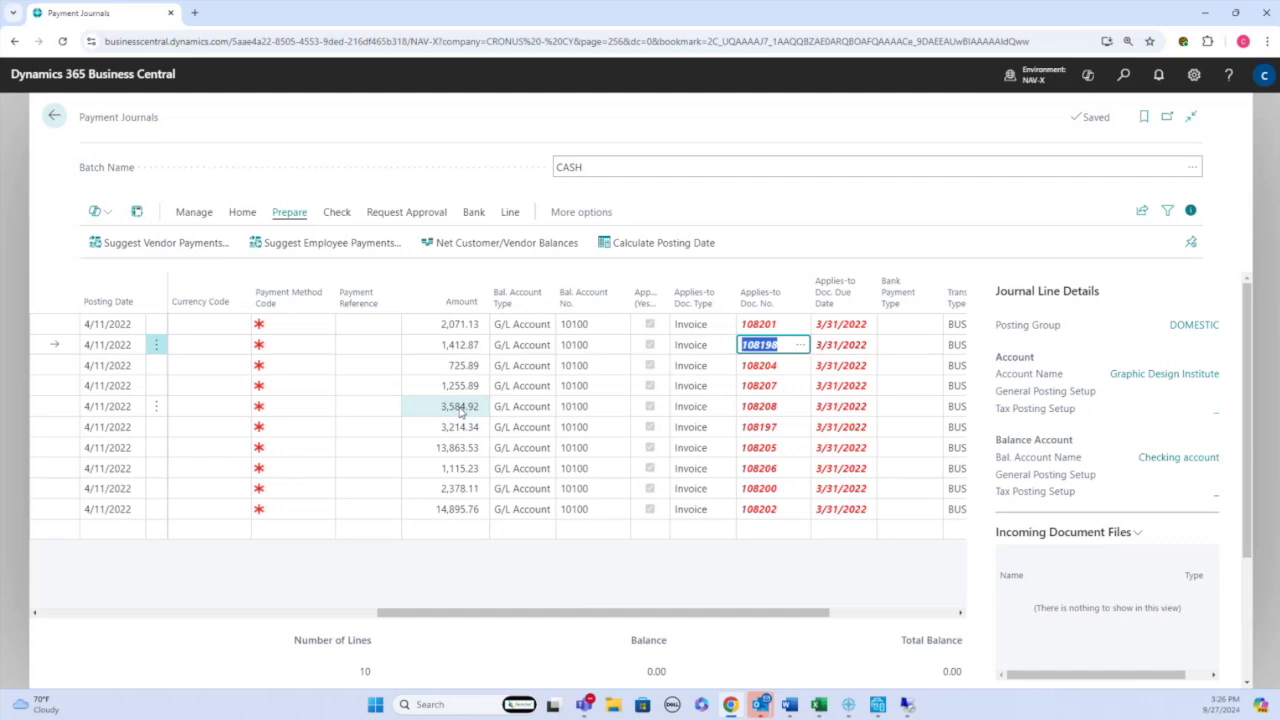
- Examine the remaining journal line columns, including Bank Payment Type, Check Printed and the dimension codes
key(Tab)
key(Tab)
key(Tab)
key(Tab)
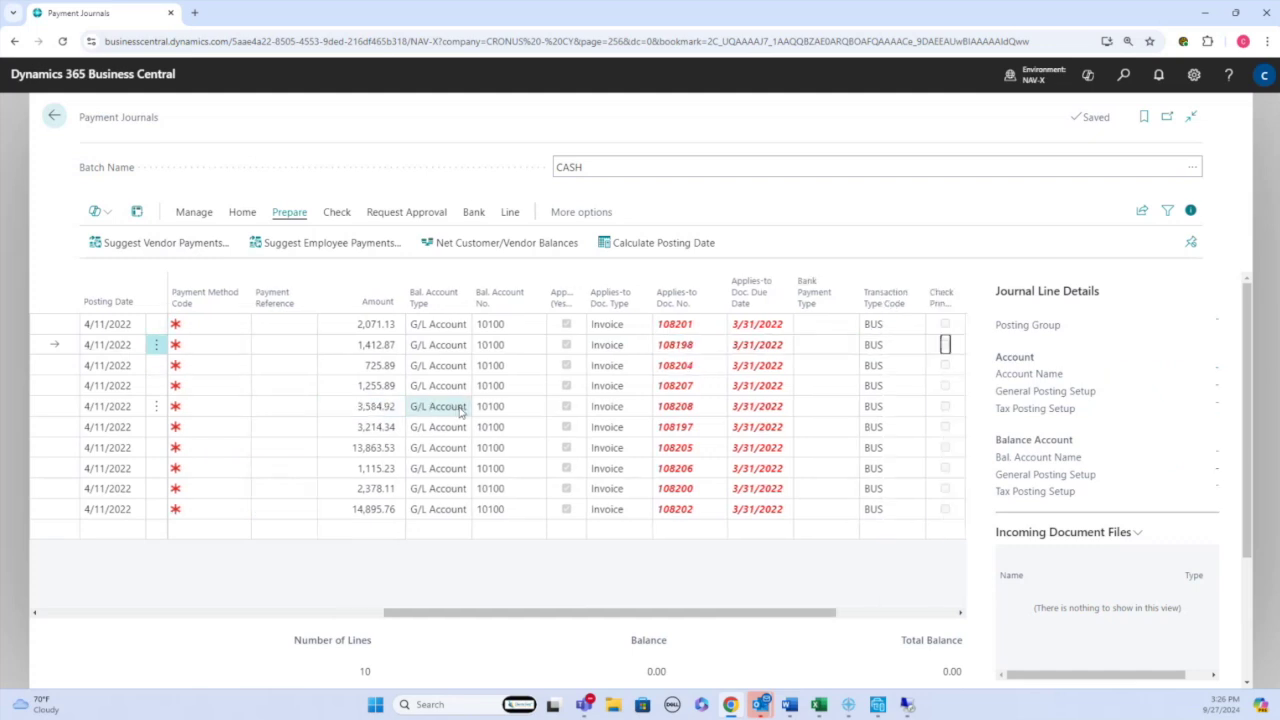
key(Tab)
key(Tab)
key(shift+Tab)
key(shift+Tab)
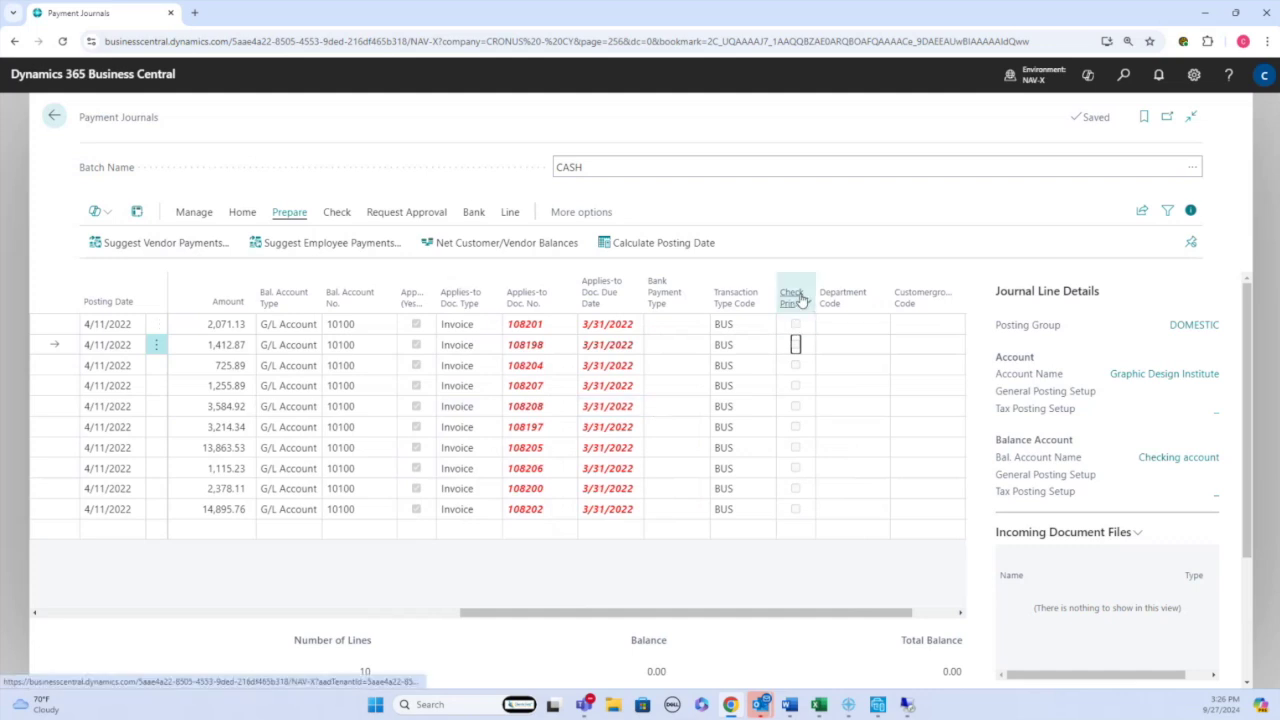
mouse_move(800, 300)
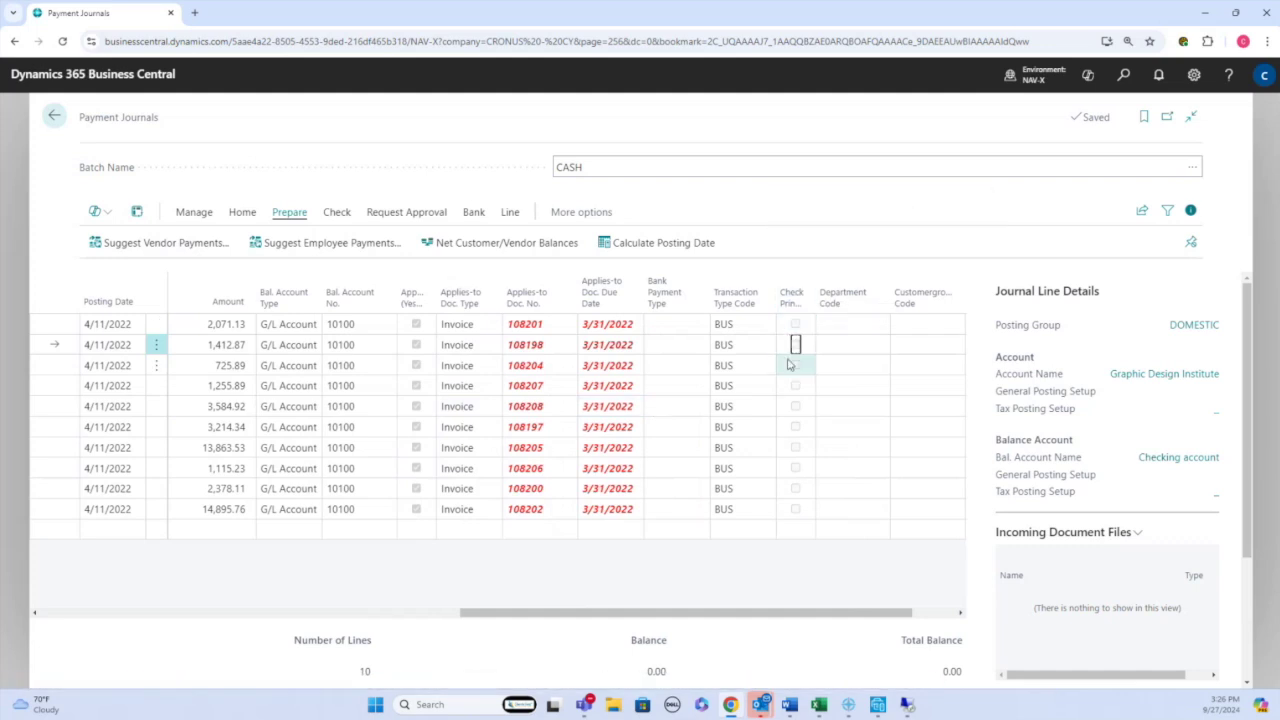
- Try to set the Bank Payment Type of the Fabrikam, Inc. payment line to Computer Check, and refresh the page to discard the change
click(703, 327)
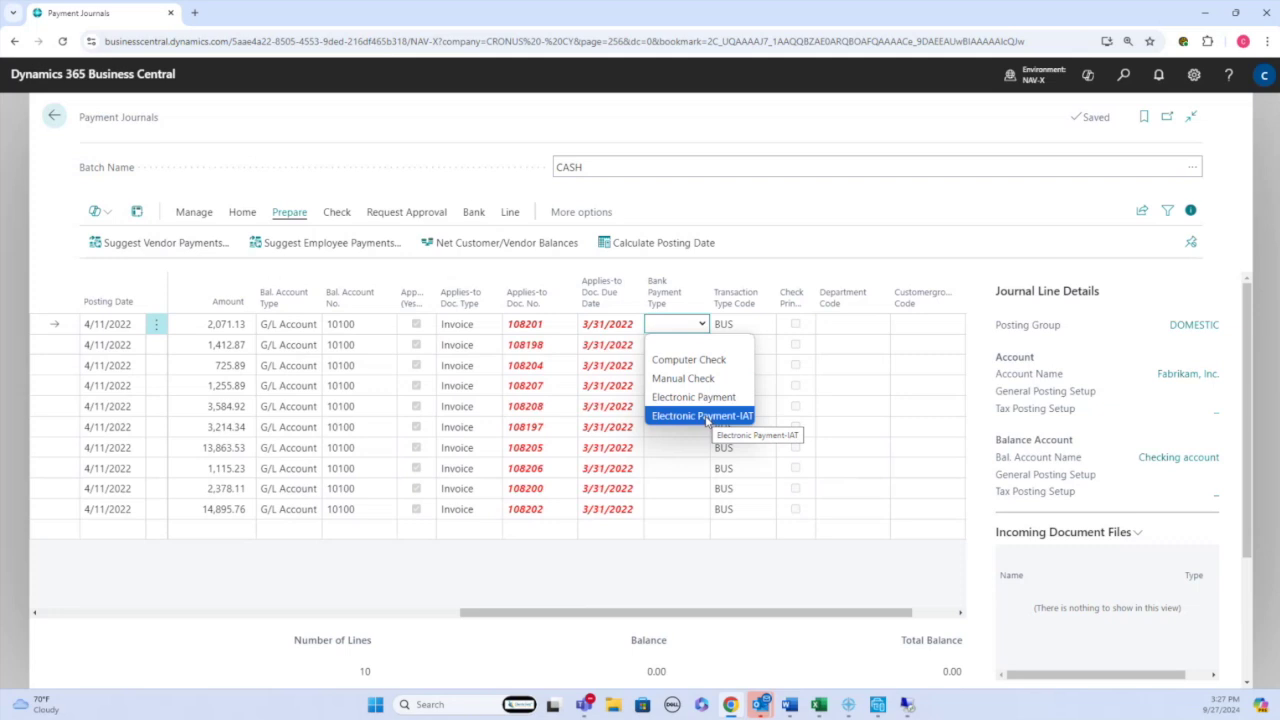
click(712, 358)
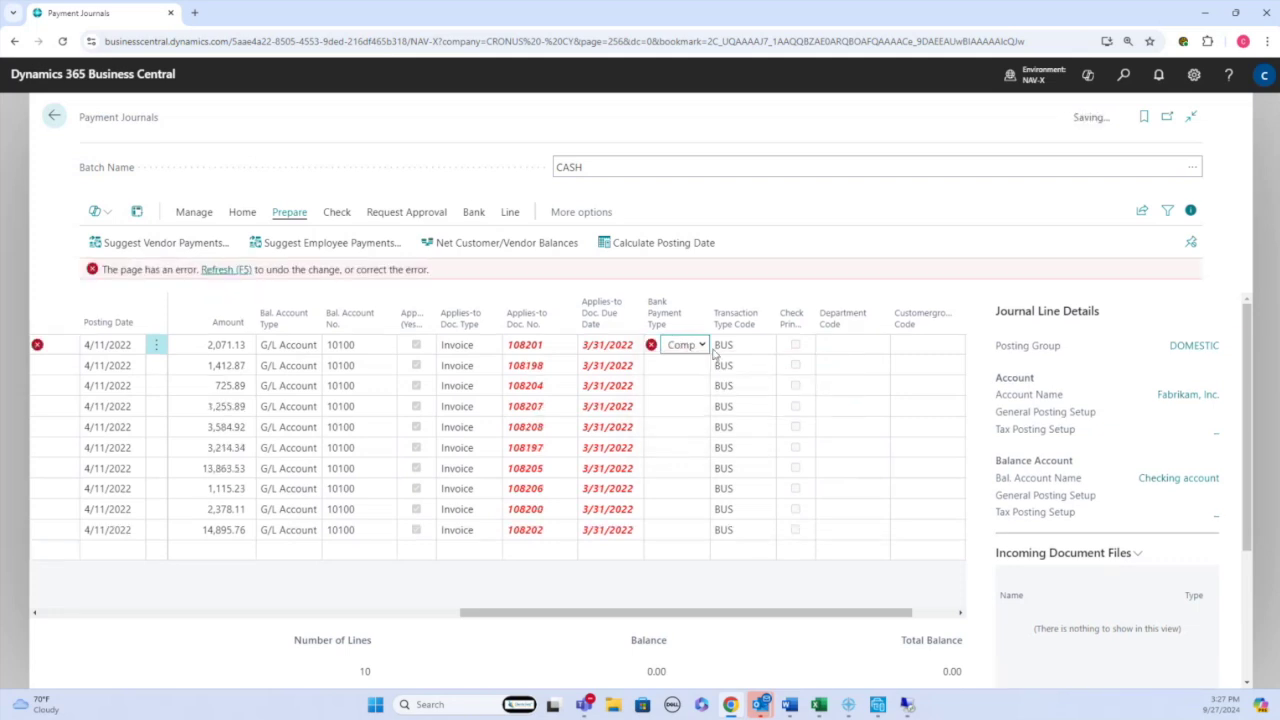
click(245, 274)
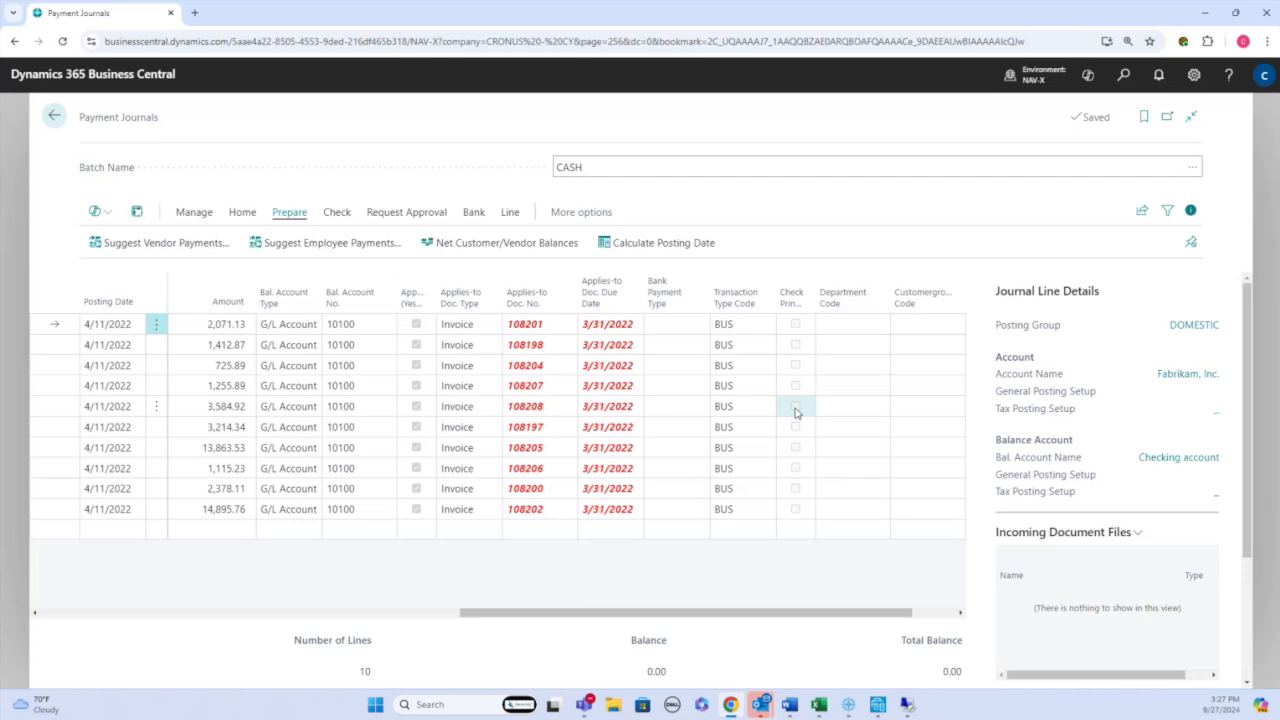
- Review the journal's approval request, bank export and check printing actions, and return to the role center
click(409, 218)
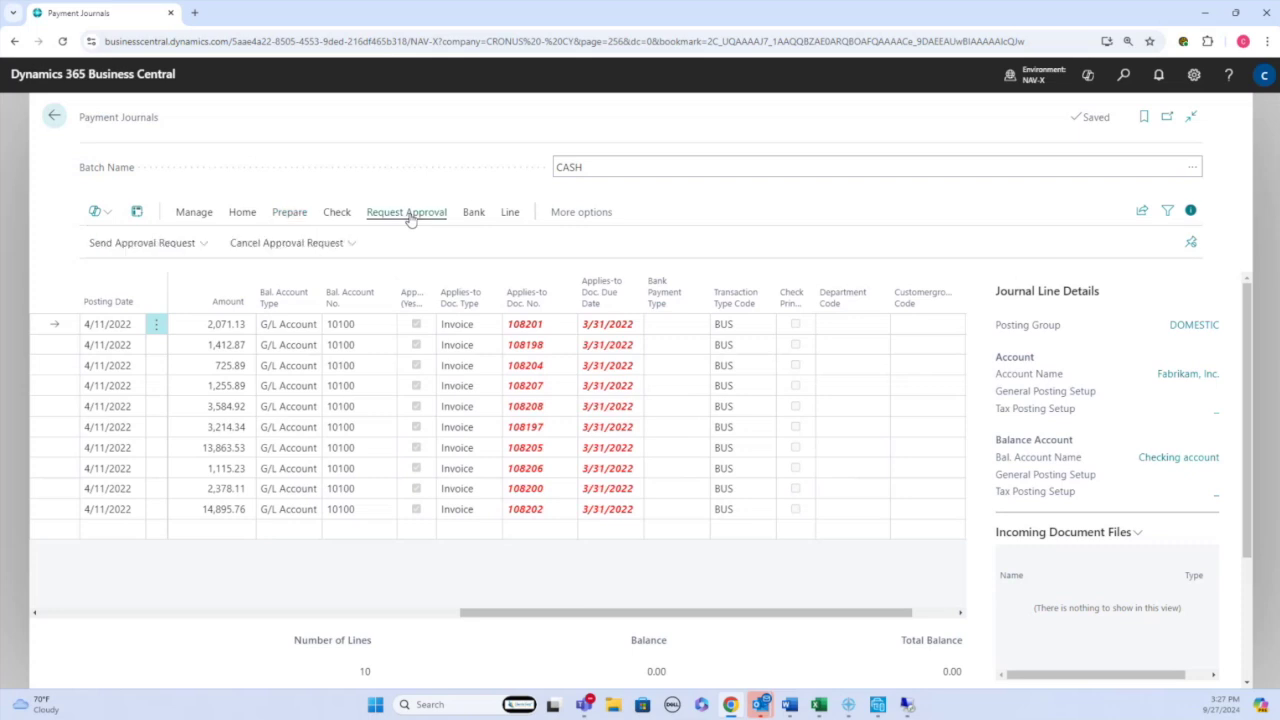
click(165, 246)
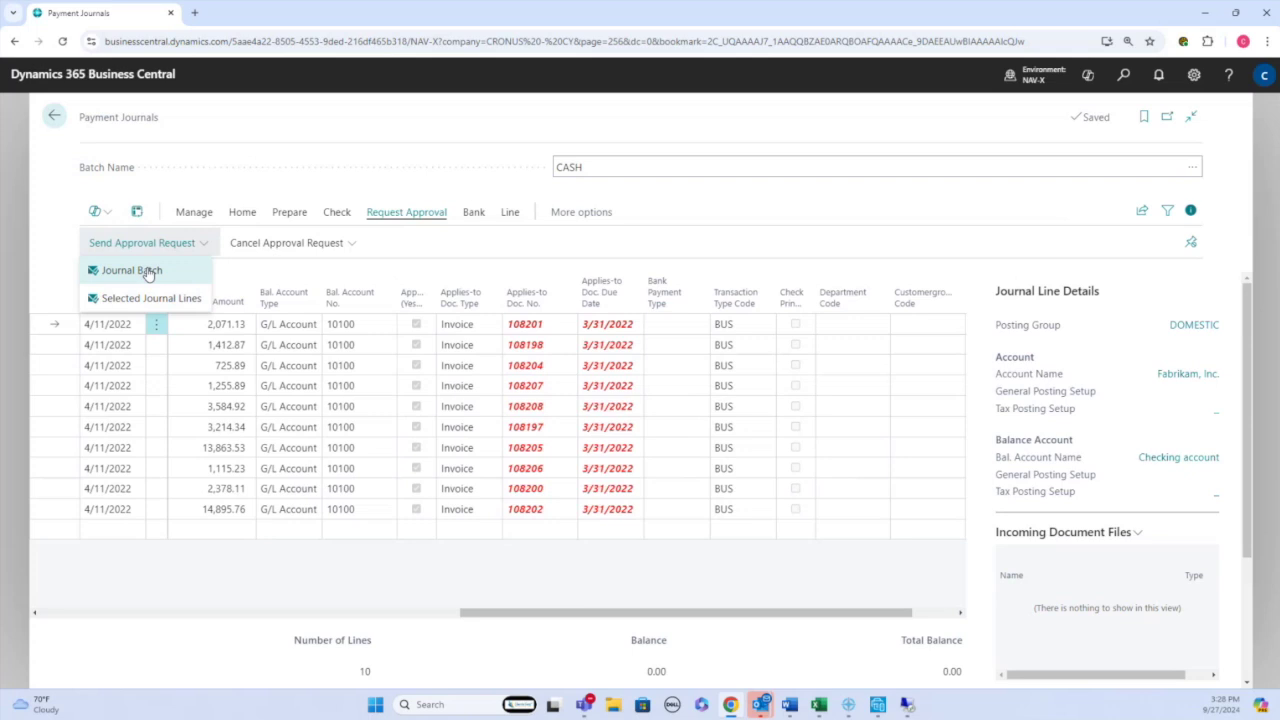
click(453, 248)
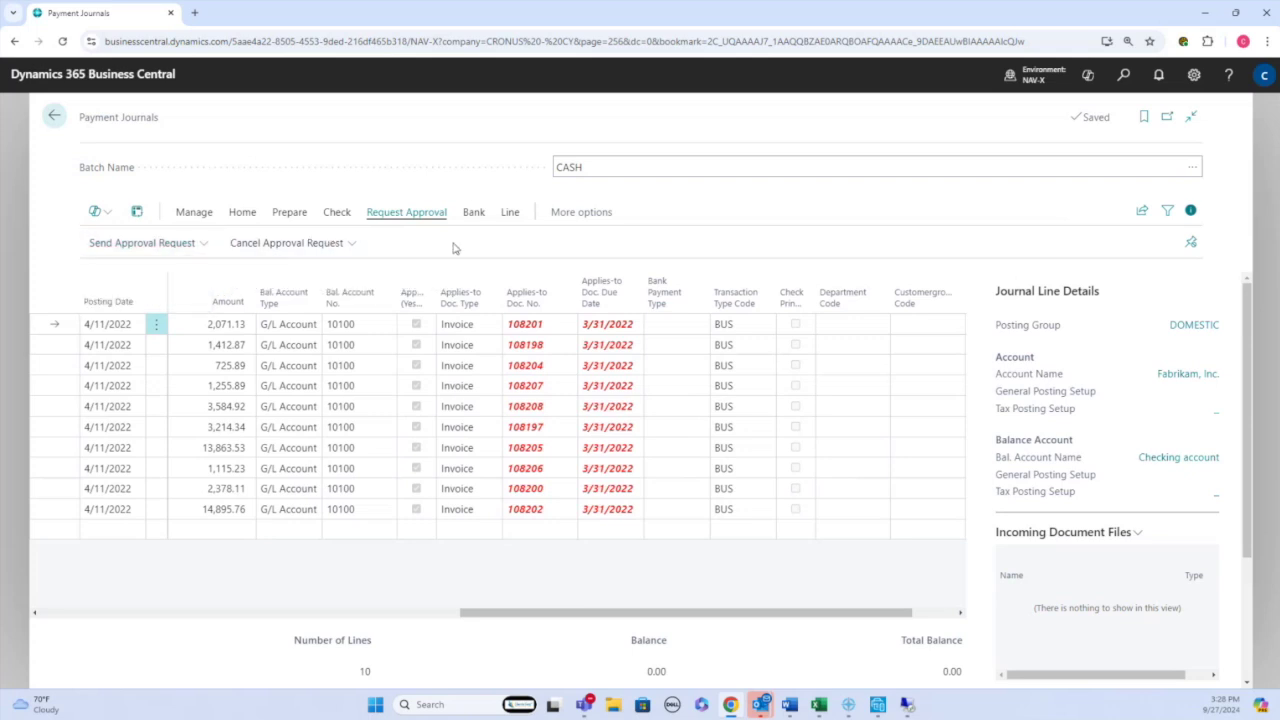
click(475, 219)
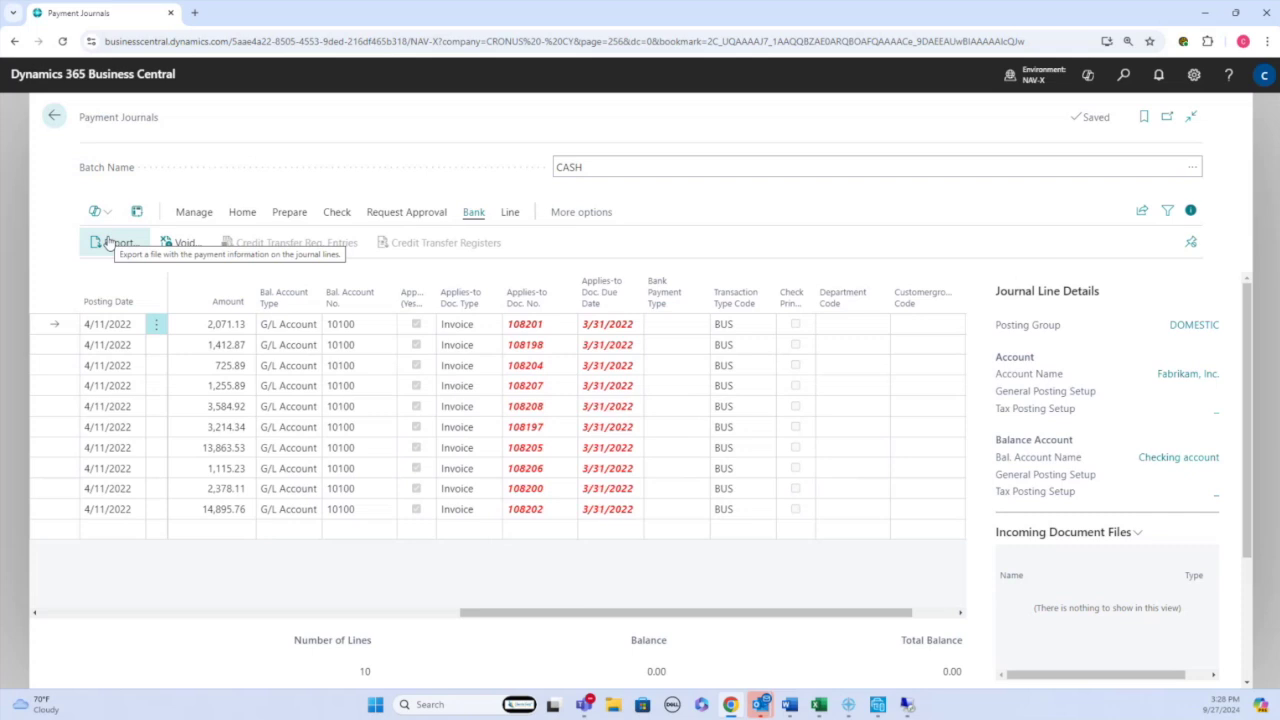
click(334, 213)
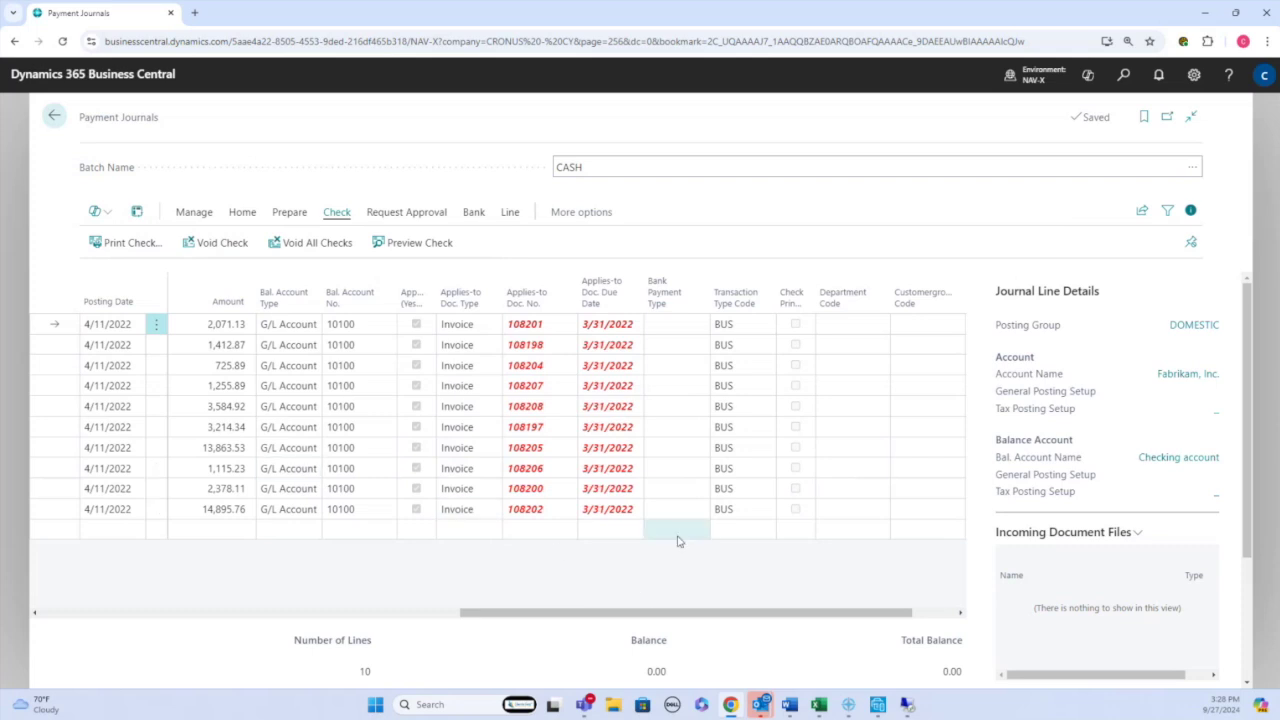
drag(685, 612, 263, 625)
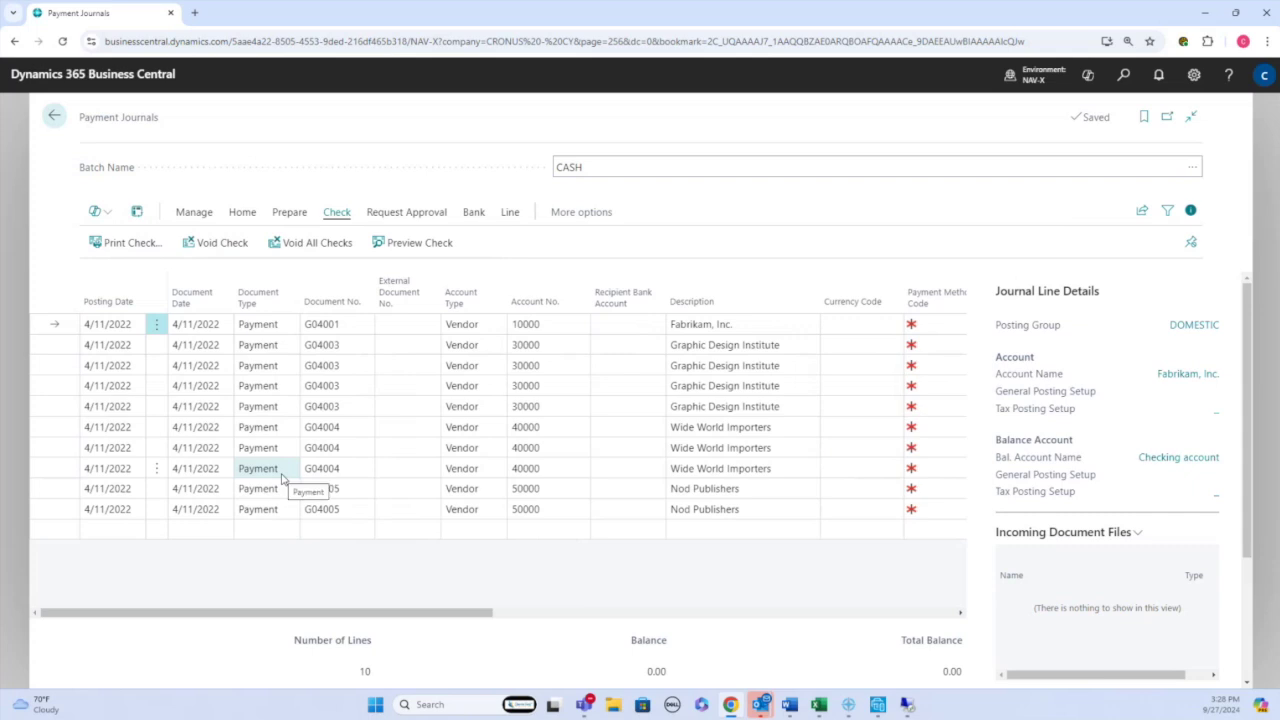
key(Escape)
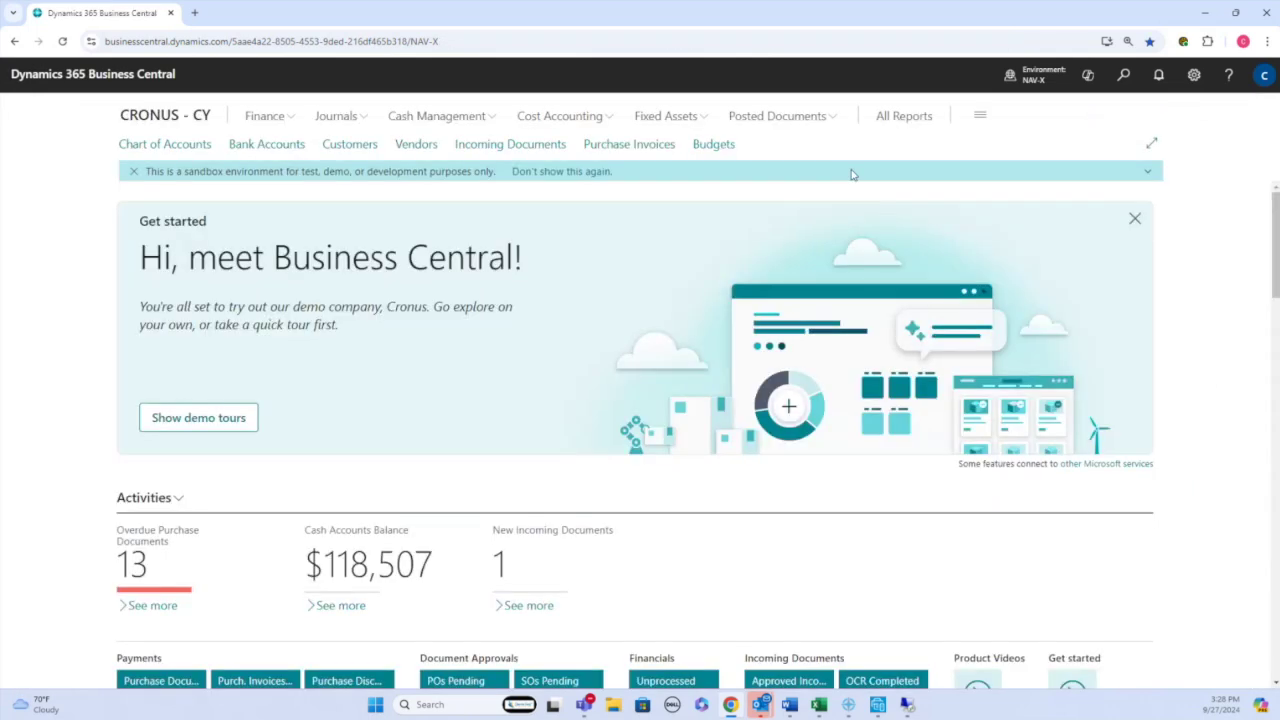
- Open Bank Account Reconciliations, start Reconcile with Copilot, and request the bank account selection
click(1124, 78)
text(bank rec)
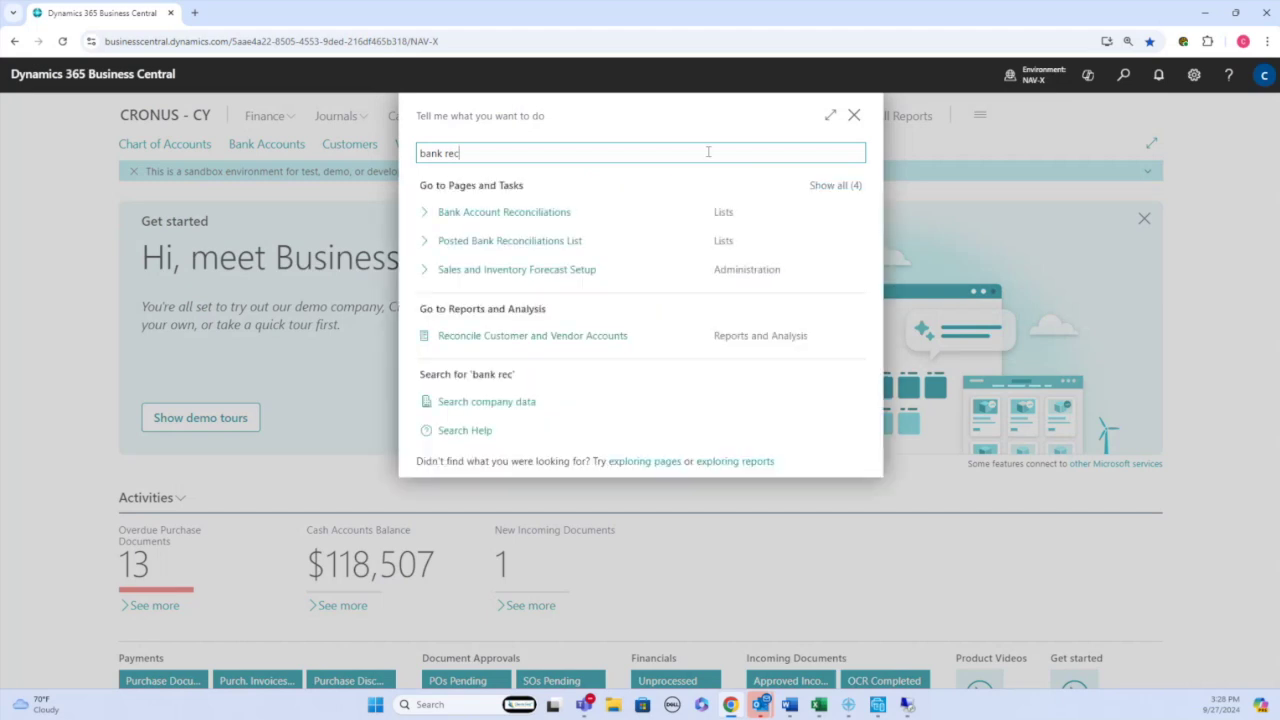
click(533, 213)
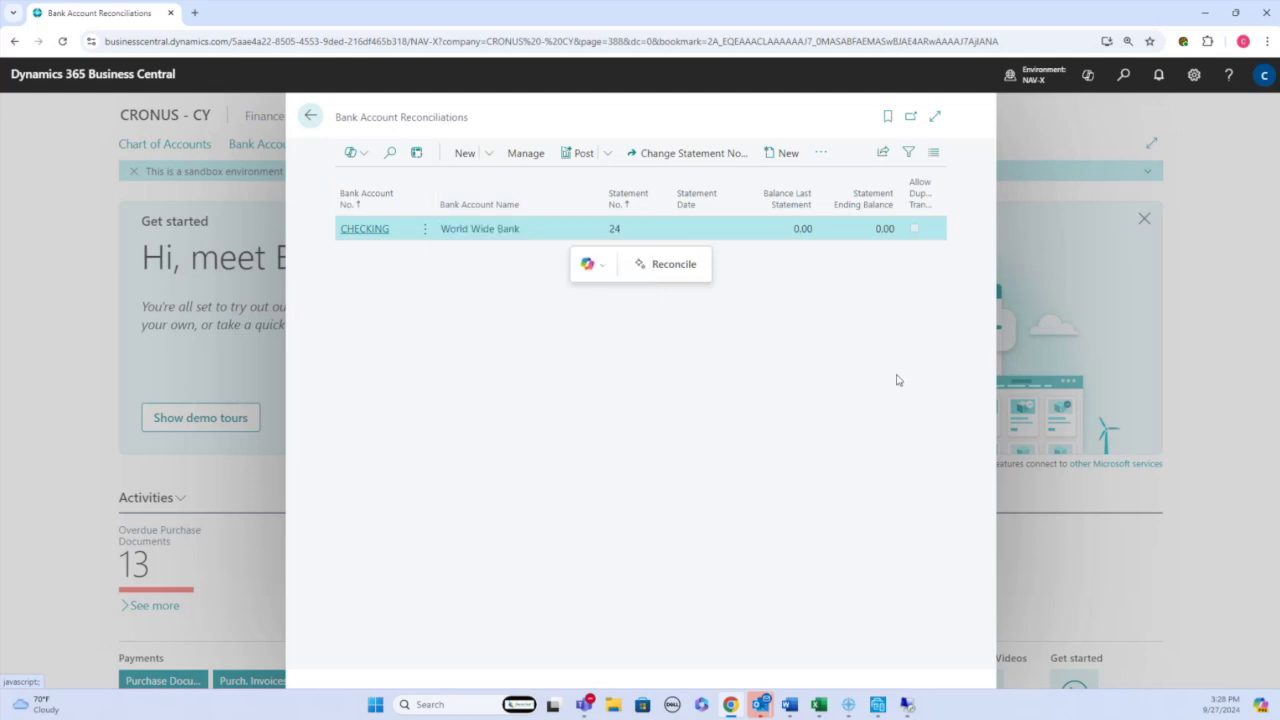
click(664, 268)
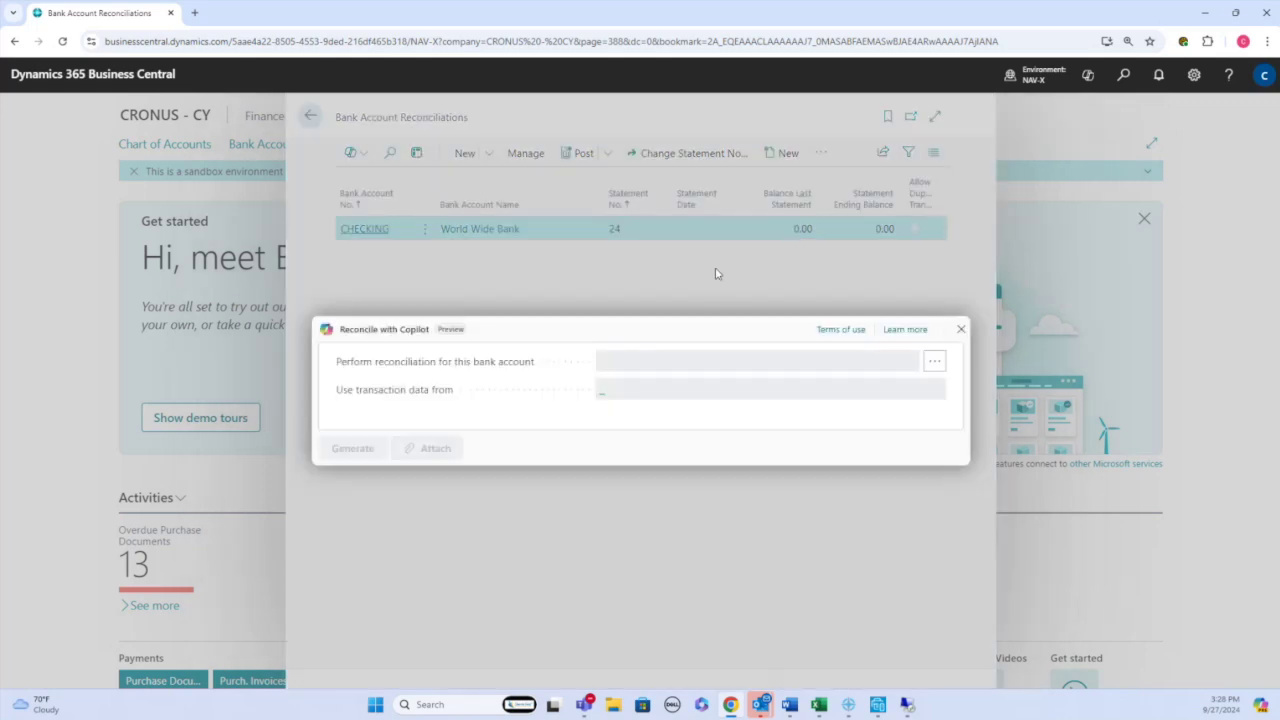
click(934, 362)
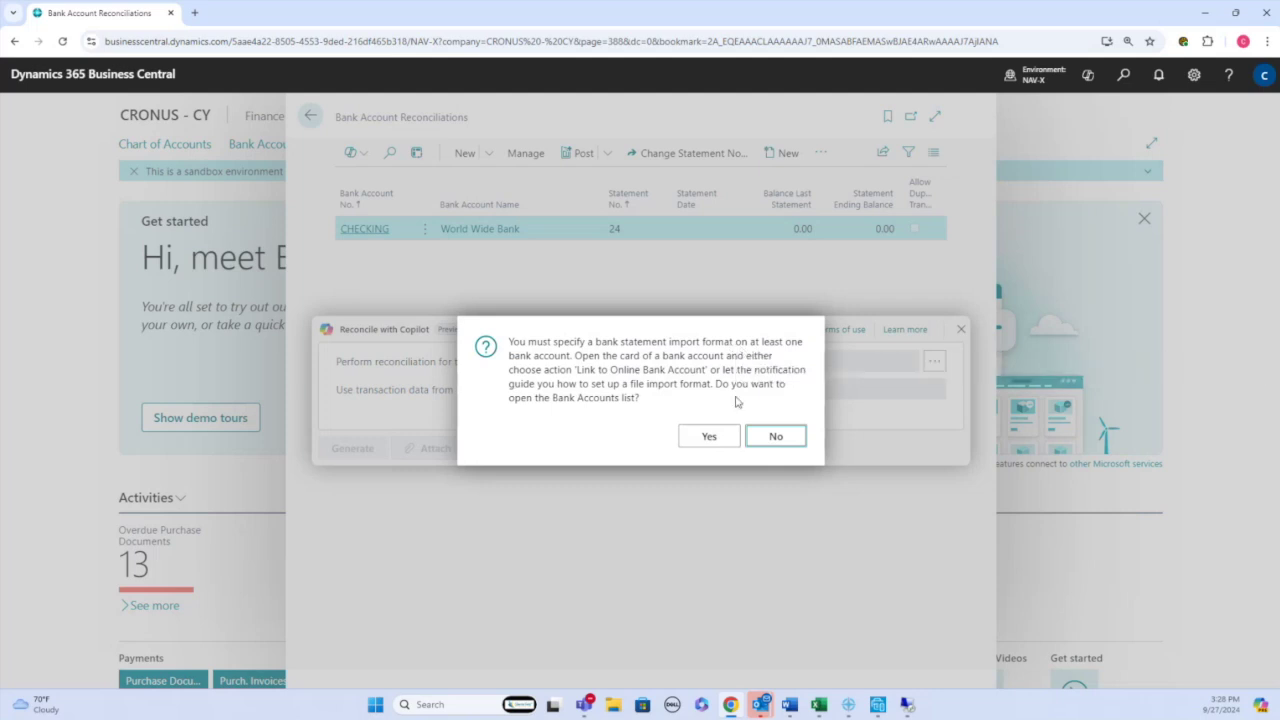
- Agree to open the Bank Accounts list and view the Bank Statement Import Format field on the CHECKING account's card
click(711, 445)
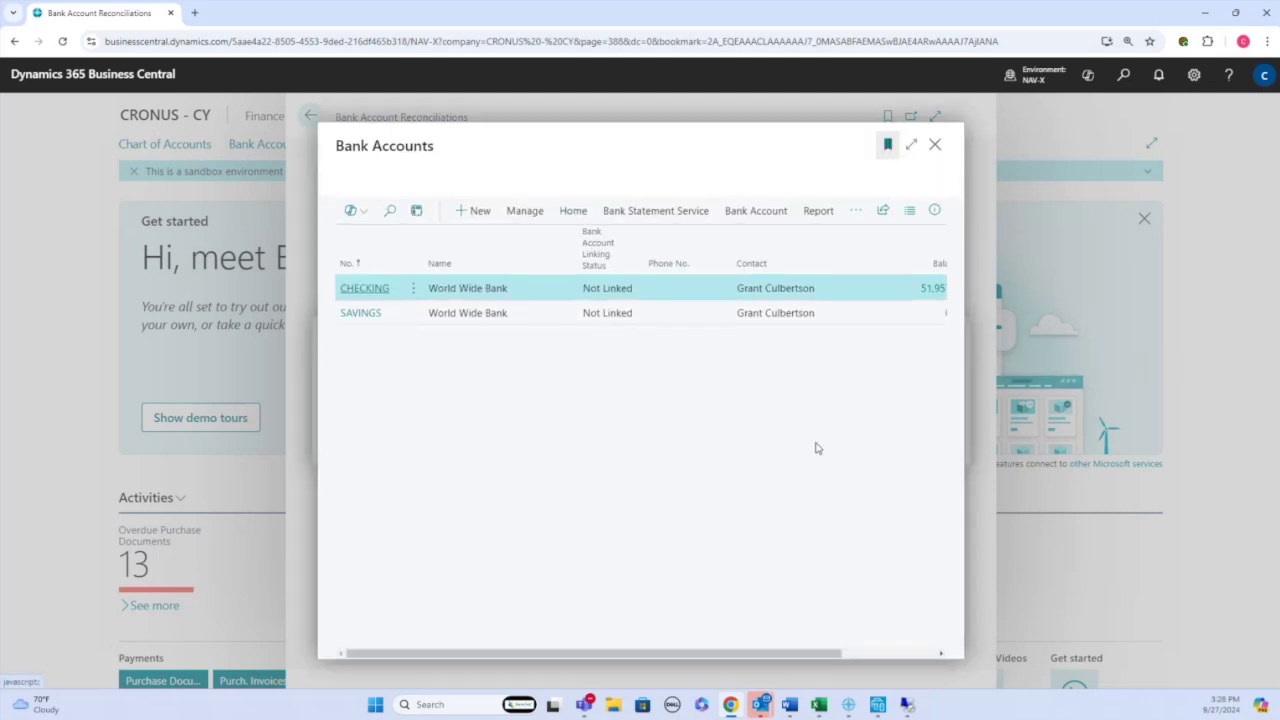
click(363, 296)
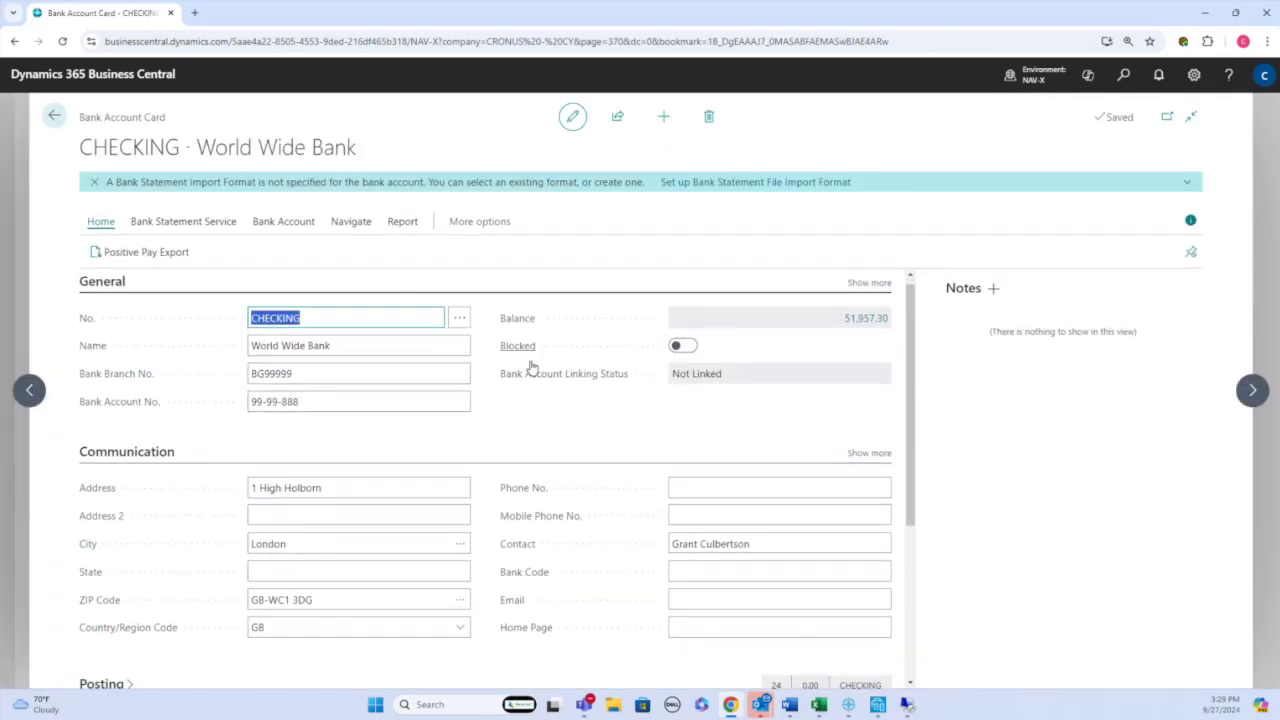
scroll(530, 362, down, 1)
mouse_move(530, 362)
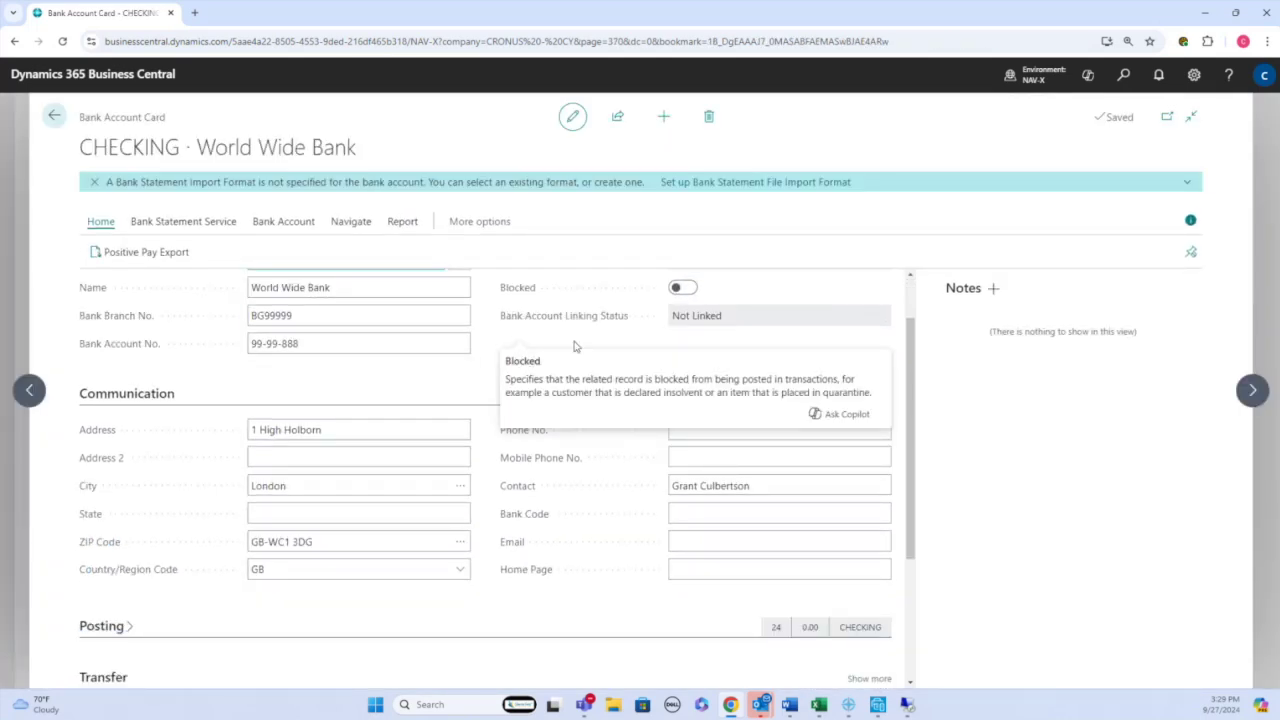
scroll(746, 515, down, 2)
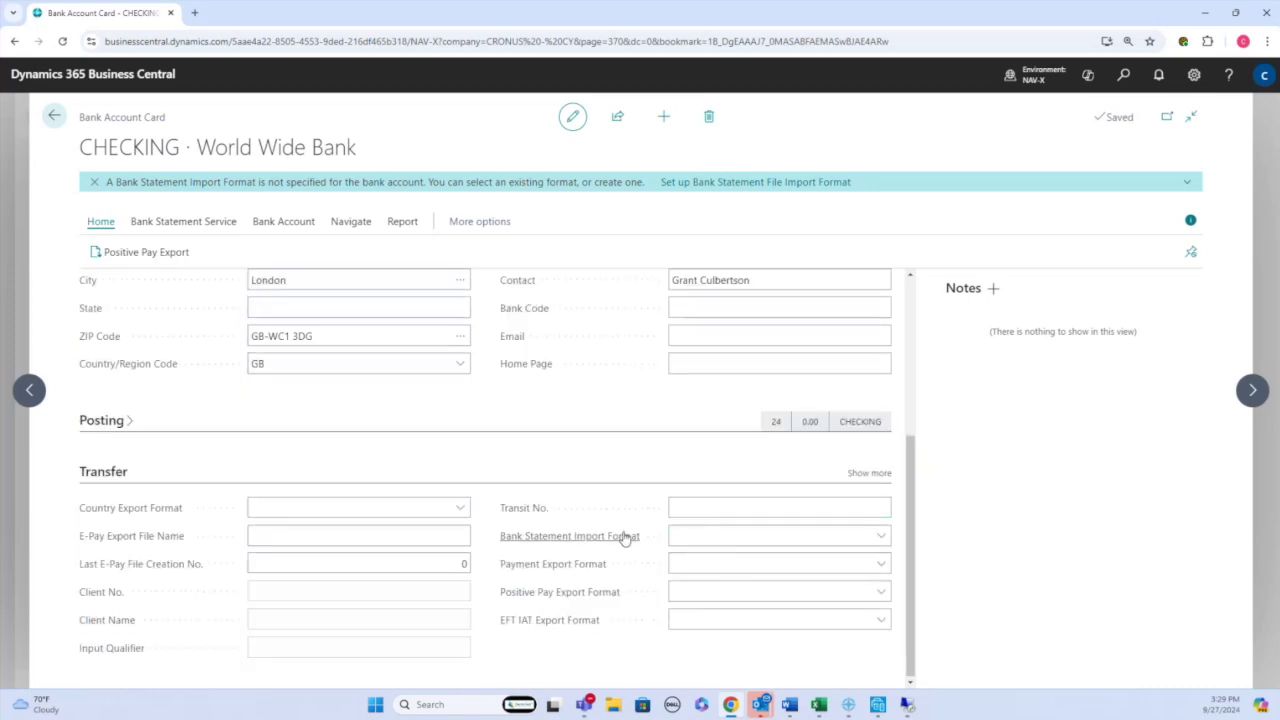
- Set the CHECKING account's Bank Statement Import Format to YODLEE11BANKFEED, and return to the Reconcile with Copilot window
click(880, 537)
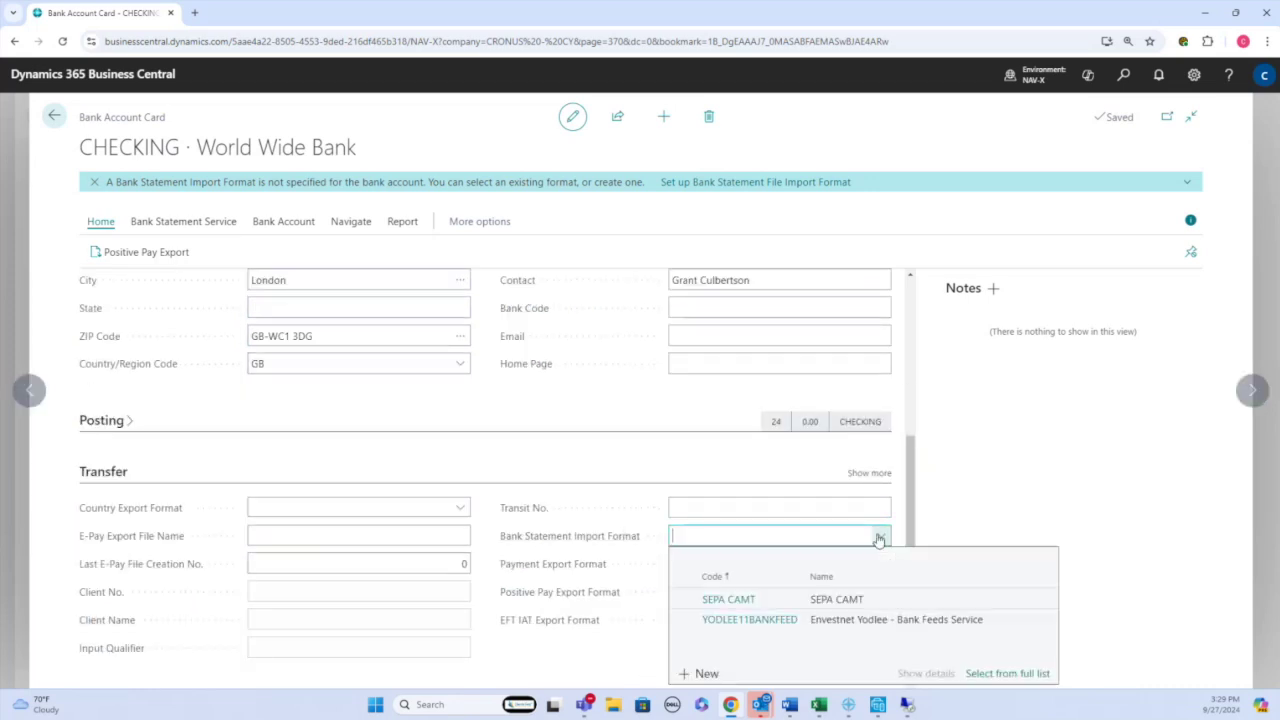
click(745, 619)
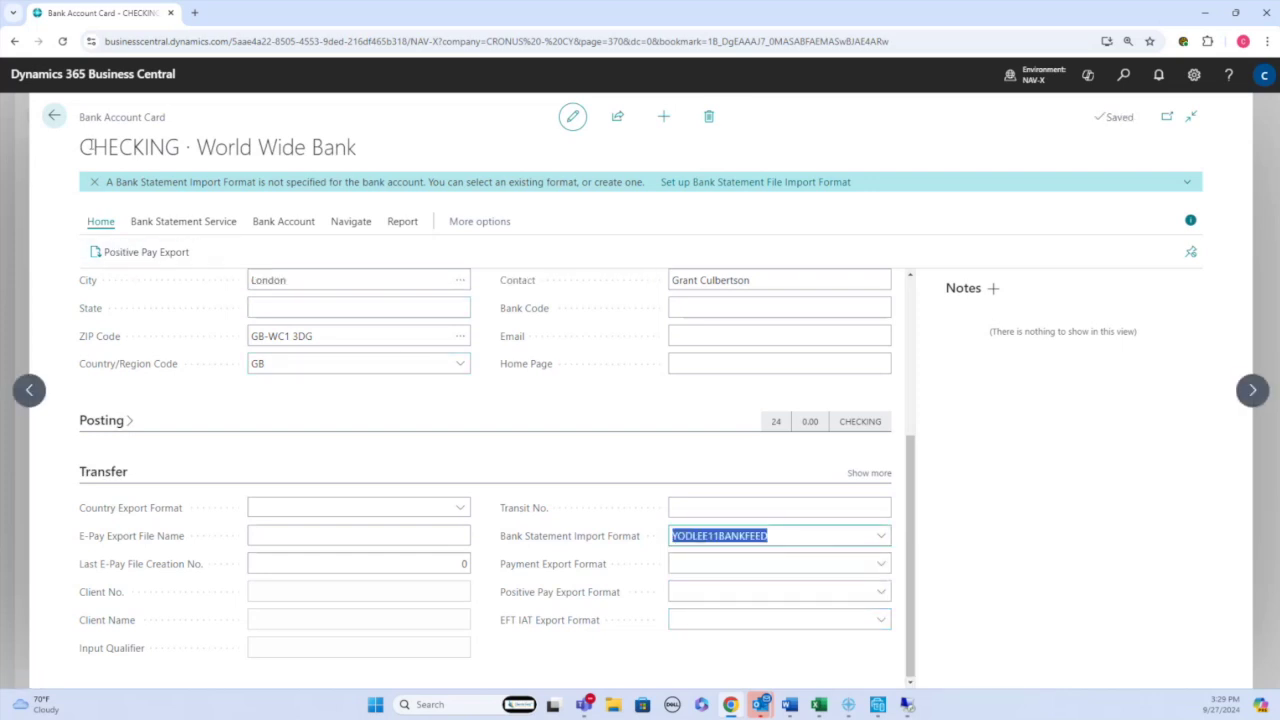
click(61, 124)
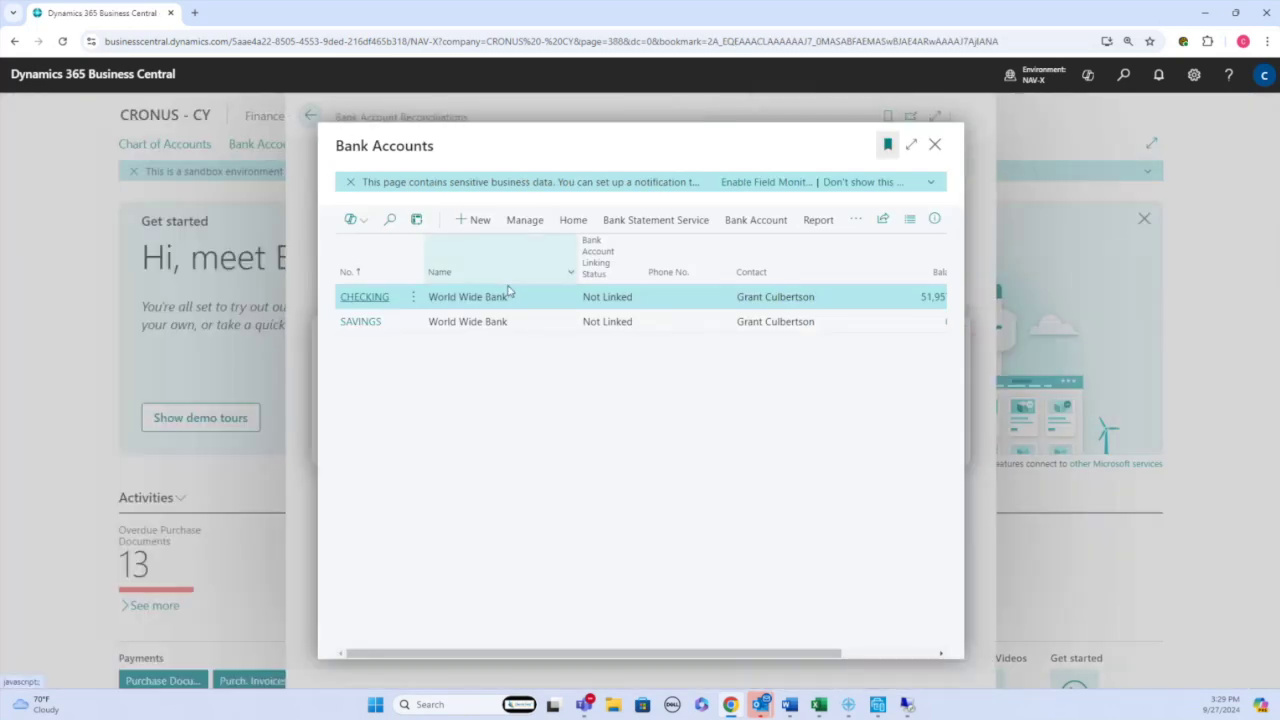
click(380, 296)
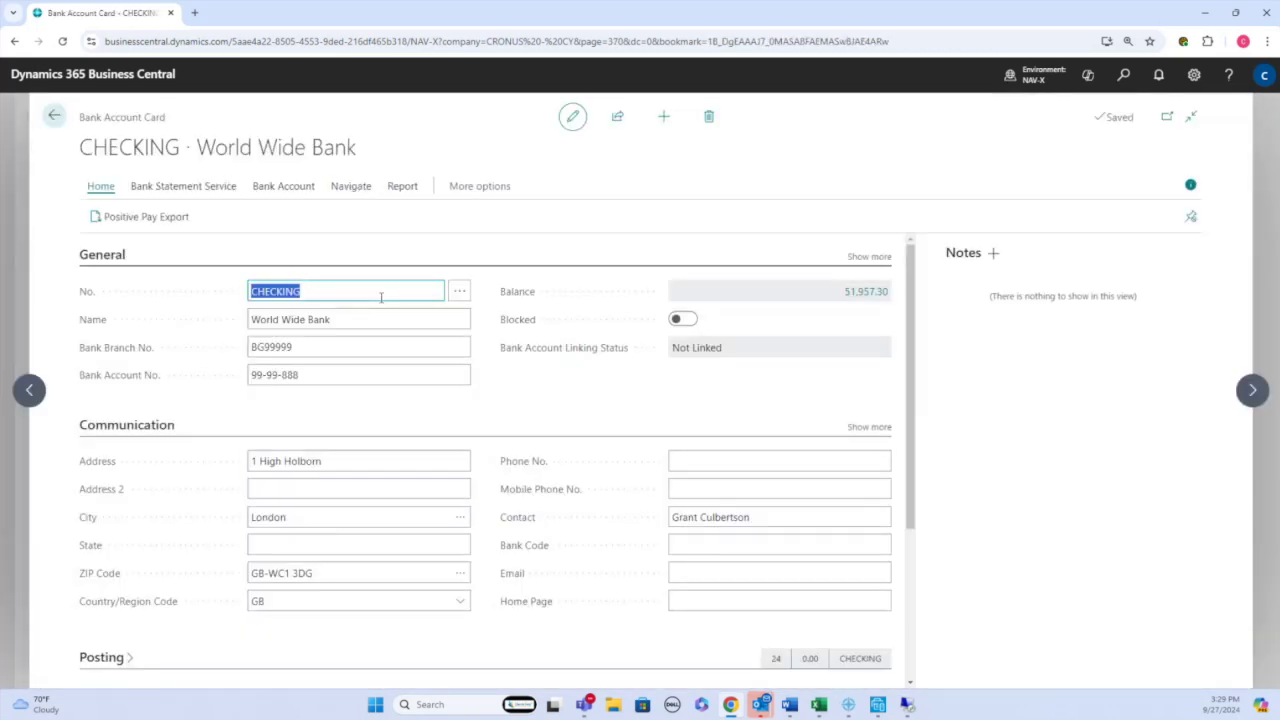
key(Escape)
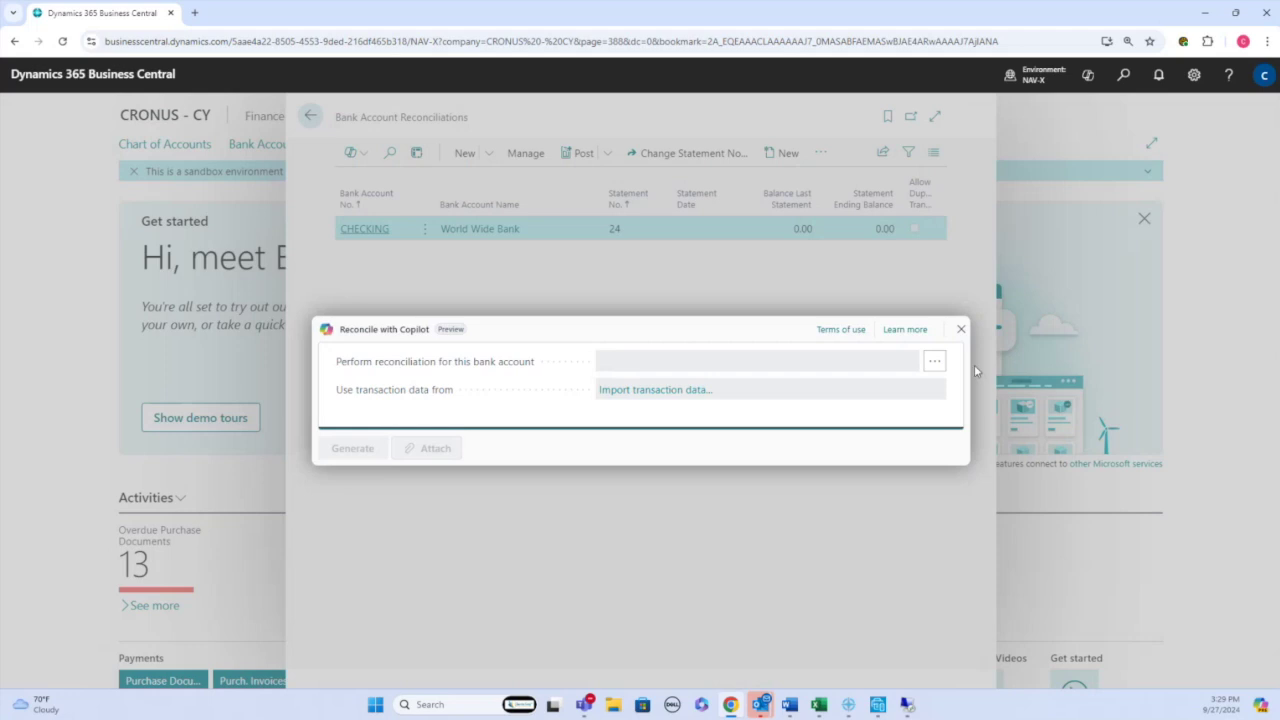
- Pick the CHECKING bank account for the Copilot reconciliation, decline to open the Bank Accounts list, and close the Copilot window
click(936, 364)
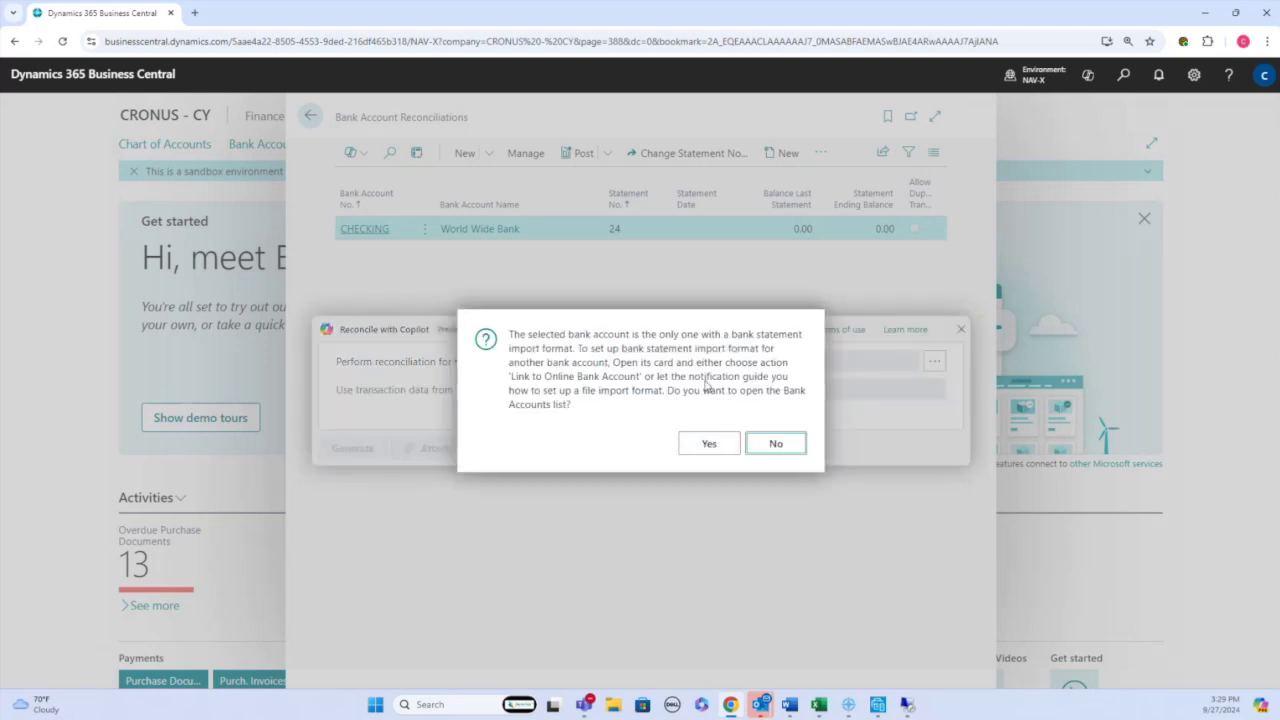
key(Escape)
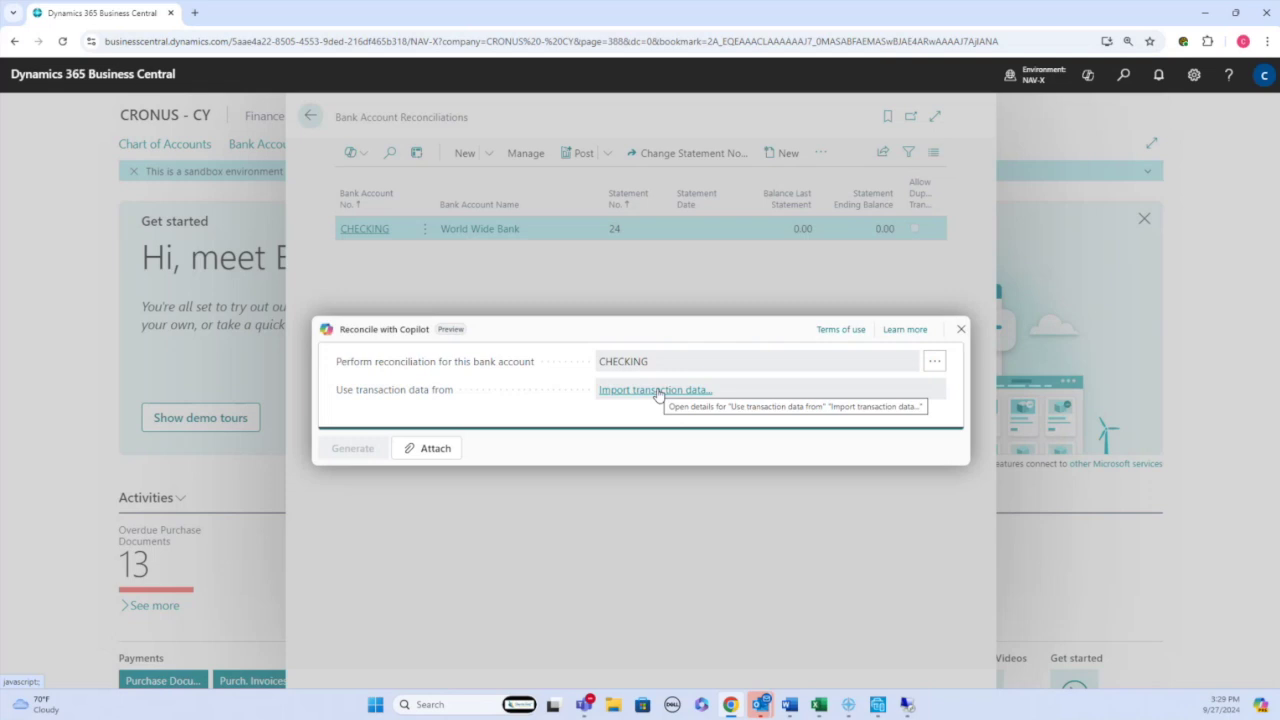
key(Escape)
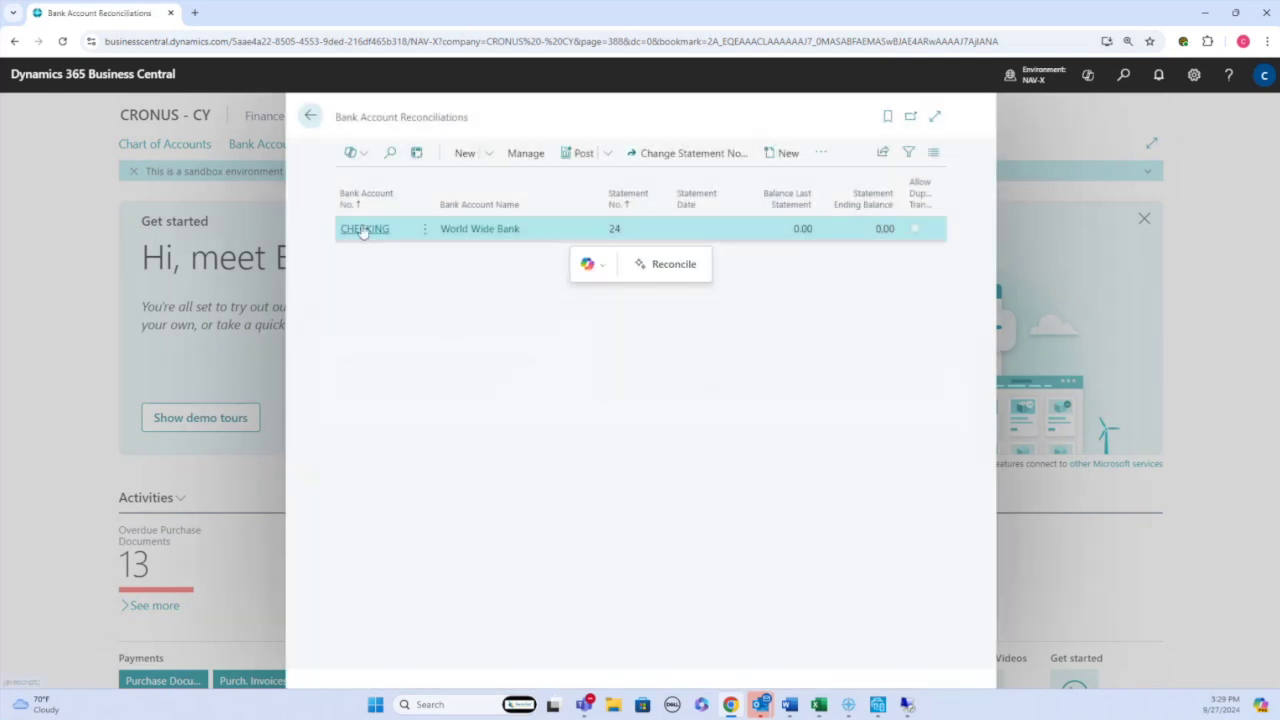
- Open the CHECKING reconciliation and examine its ledger entries, matching, bank and posting actions, and balance totals
click(363, 230)
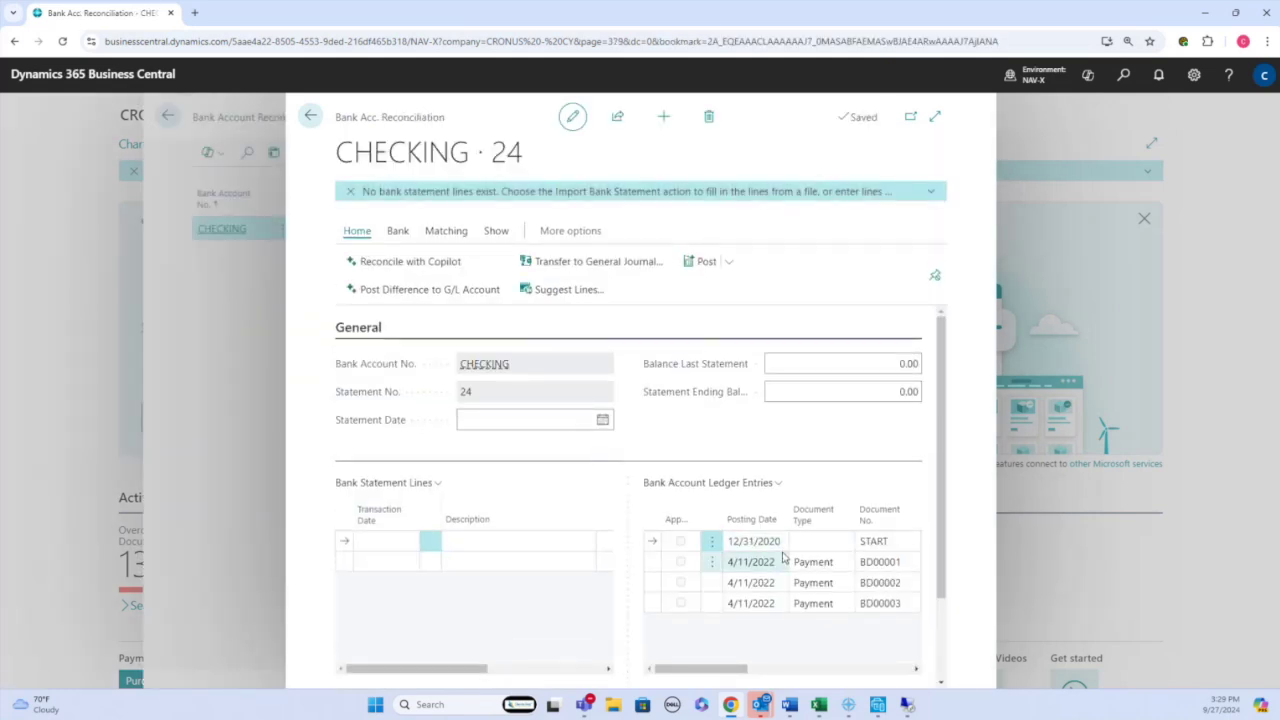
scroll(783, 557, down, 1)
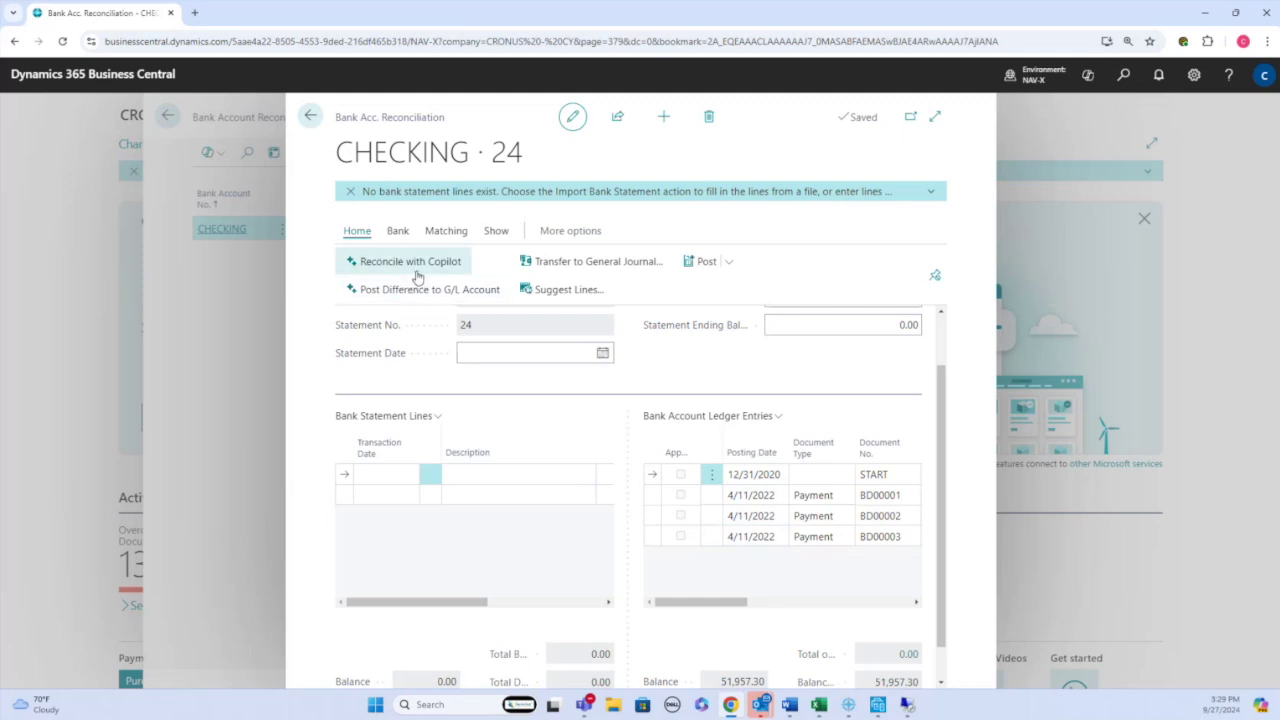
click(446, 231)
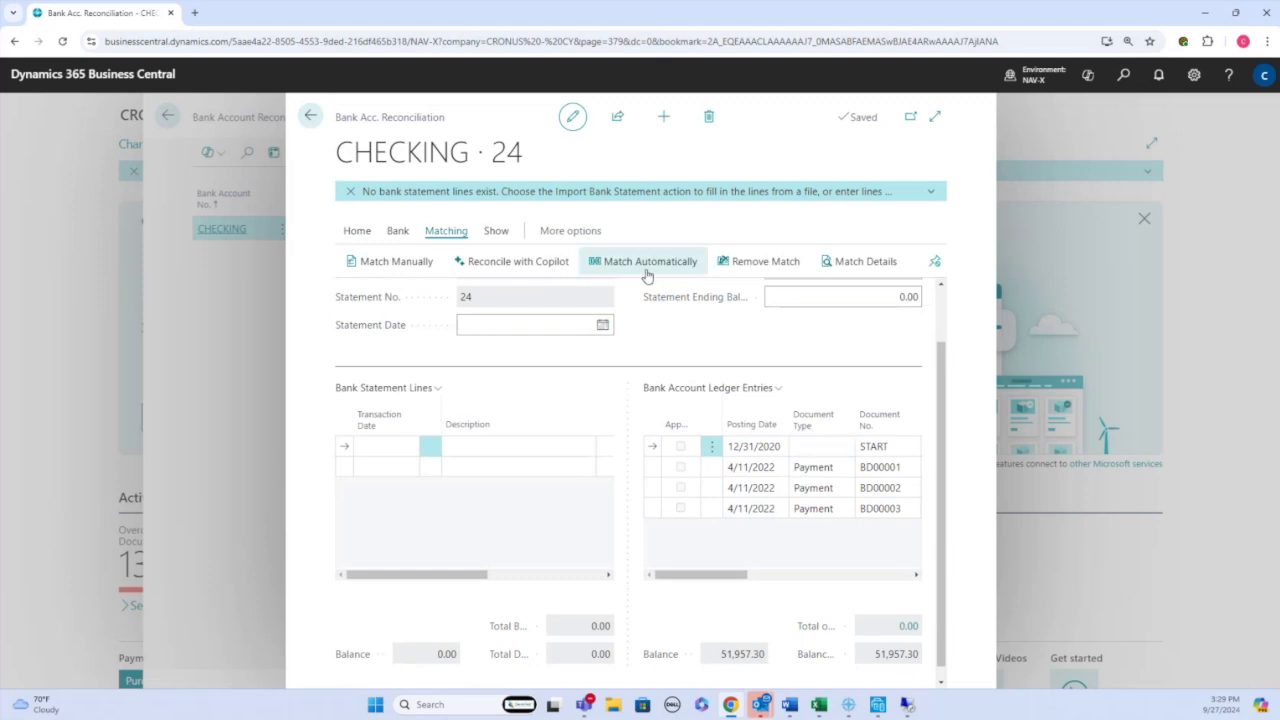
click(398, 231)
click(357, 231)
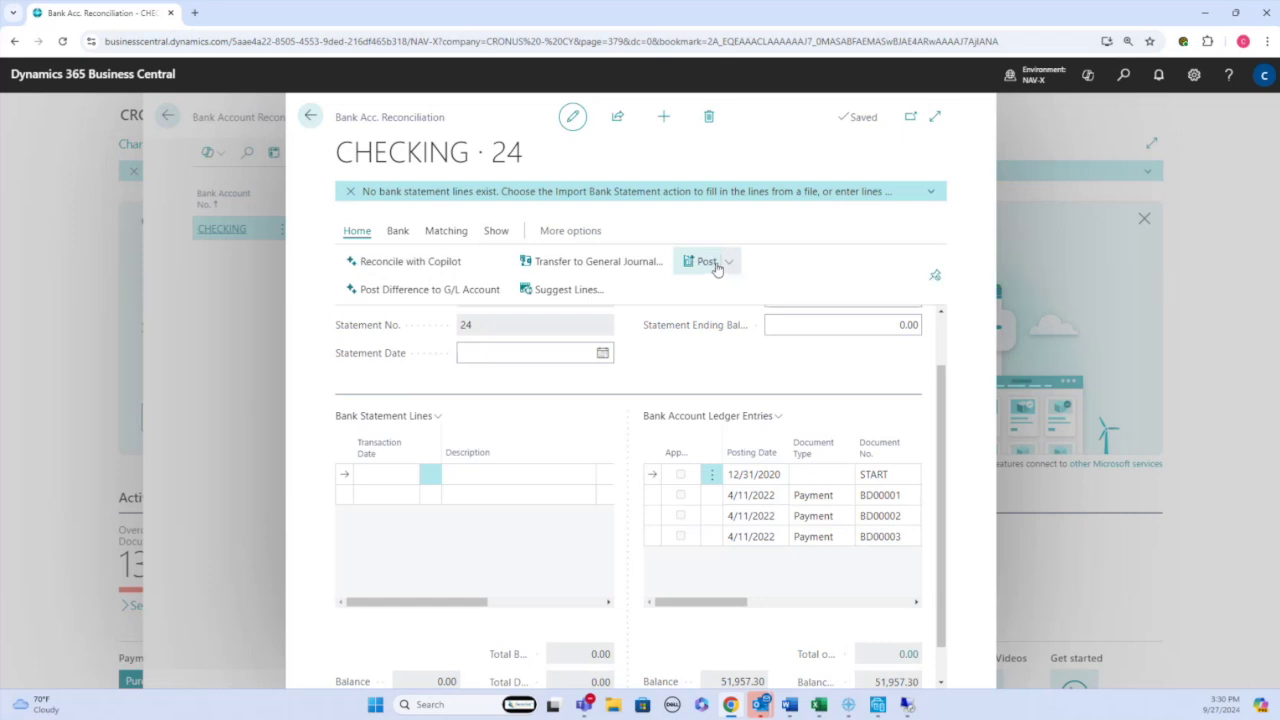
scroll(773, 441, down, 1)
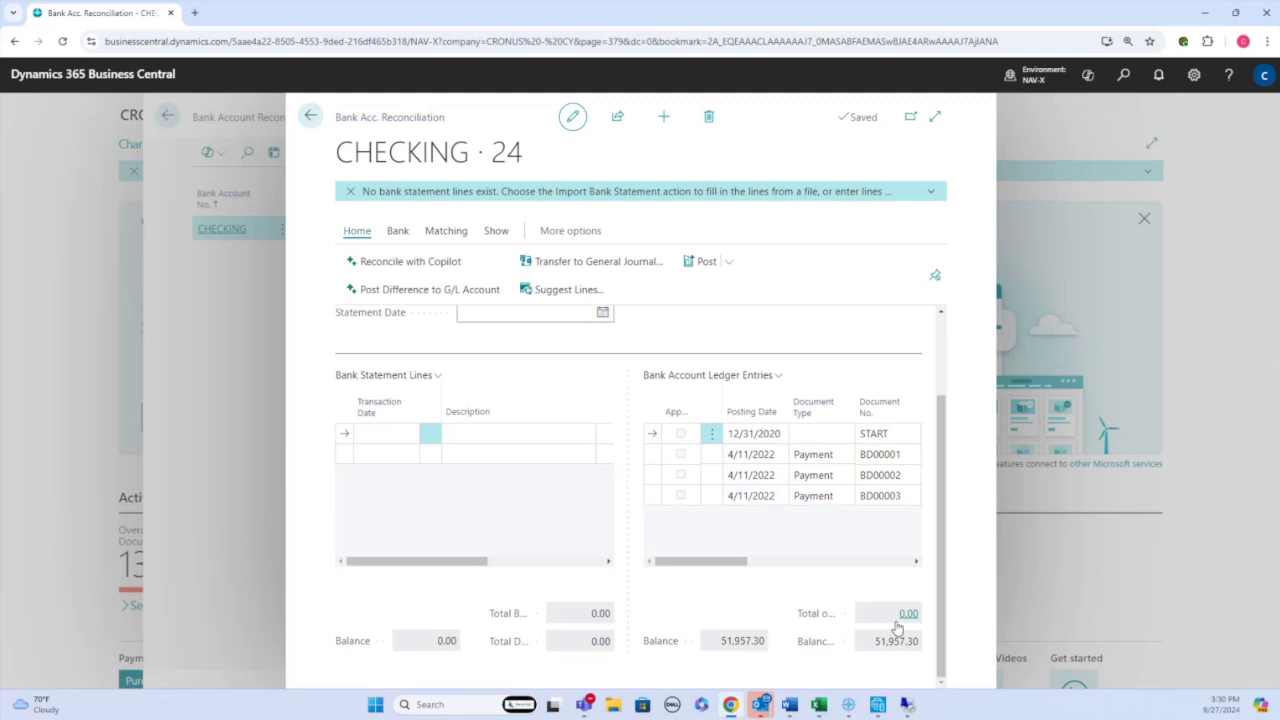
- Try to post the CHECKING bank reconciliation, and return to the role center
click(698, 261)
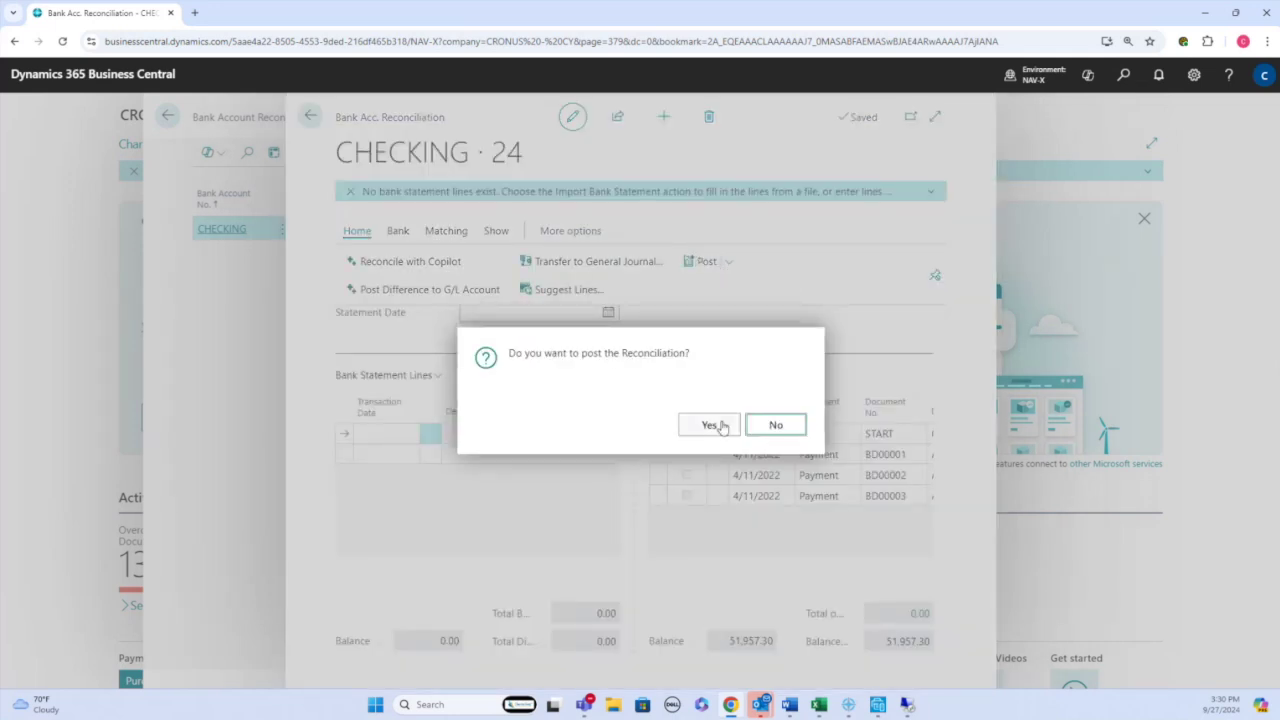
click(713, 426)
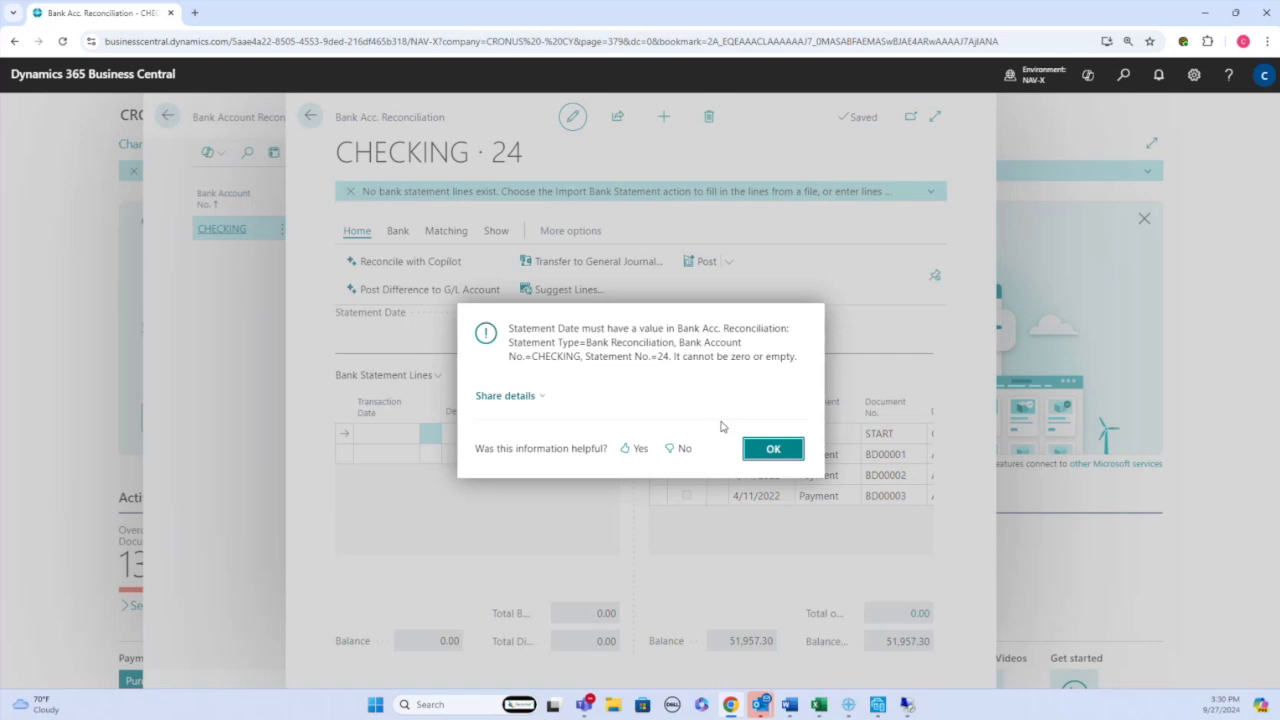
click(773, 450)
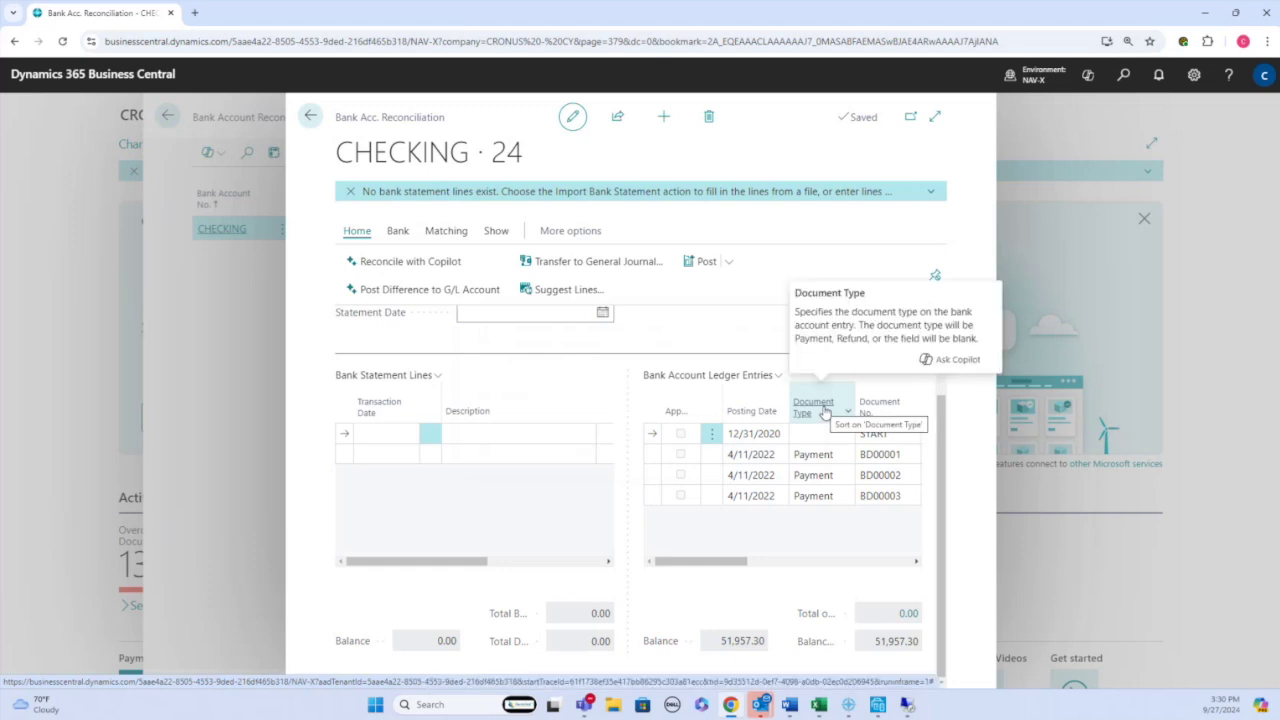
key(Escape)
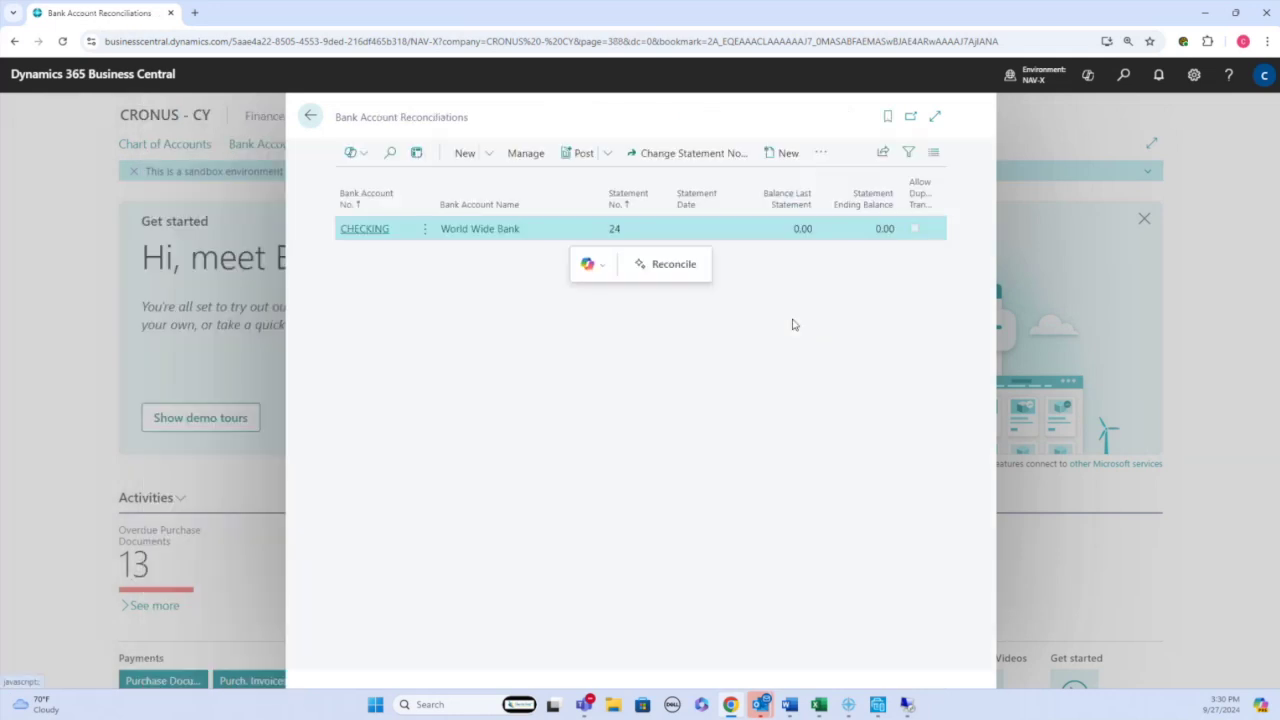
key(Escape)
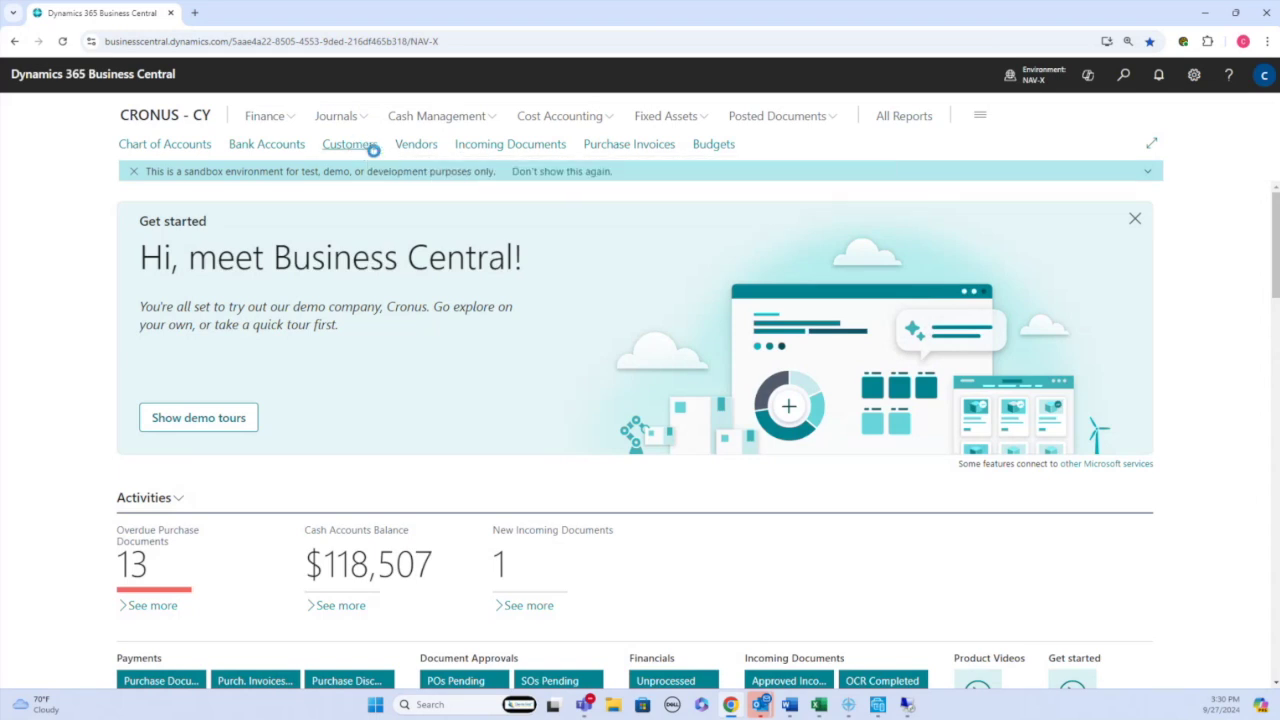
- Open Adatum Corporation's card from the Customers list and review its general, address and invoicing details
click(340, 140)
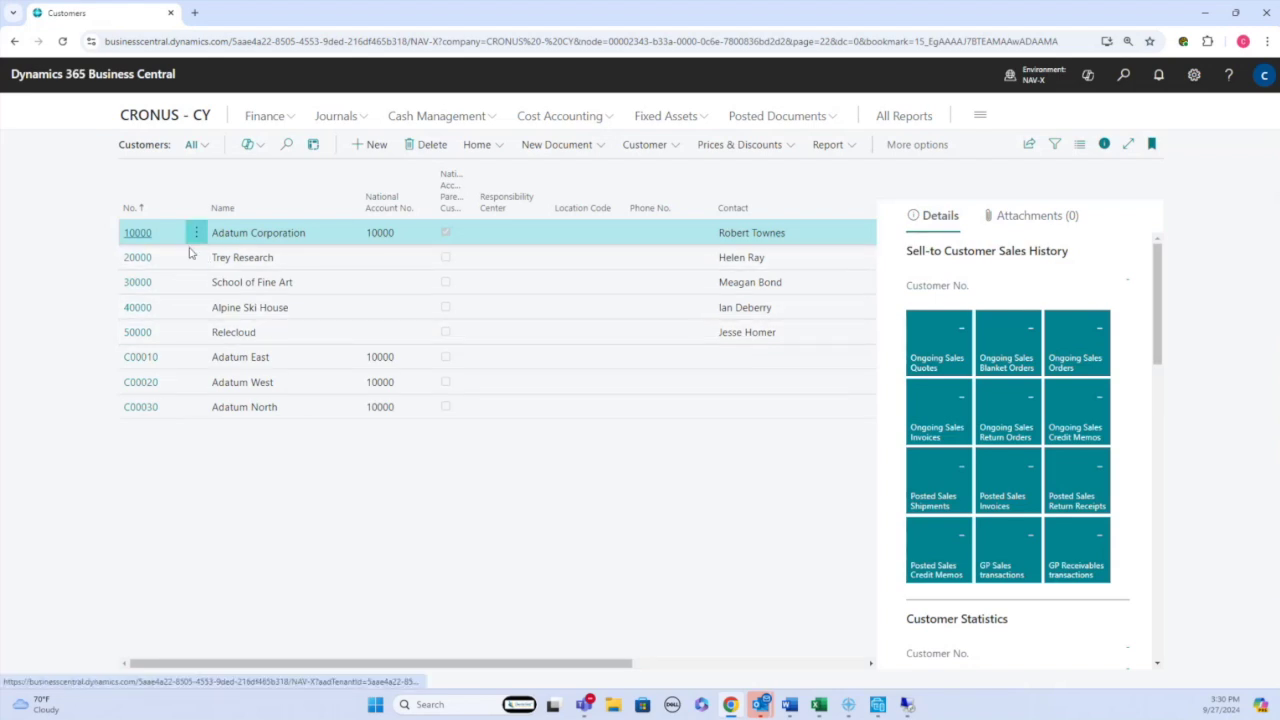
click(140, 234)
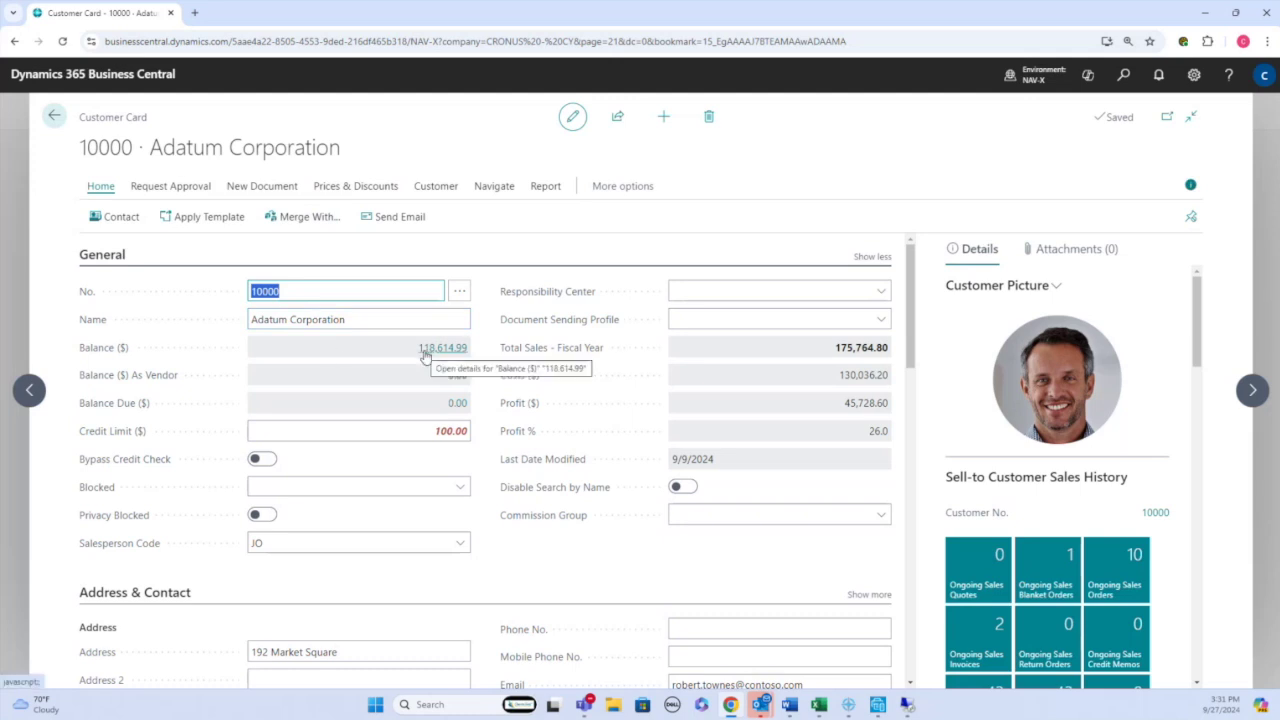
scroll(541, 562, down, 5)
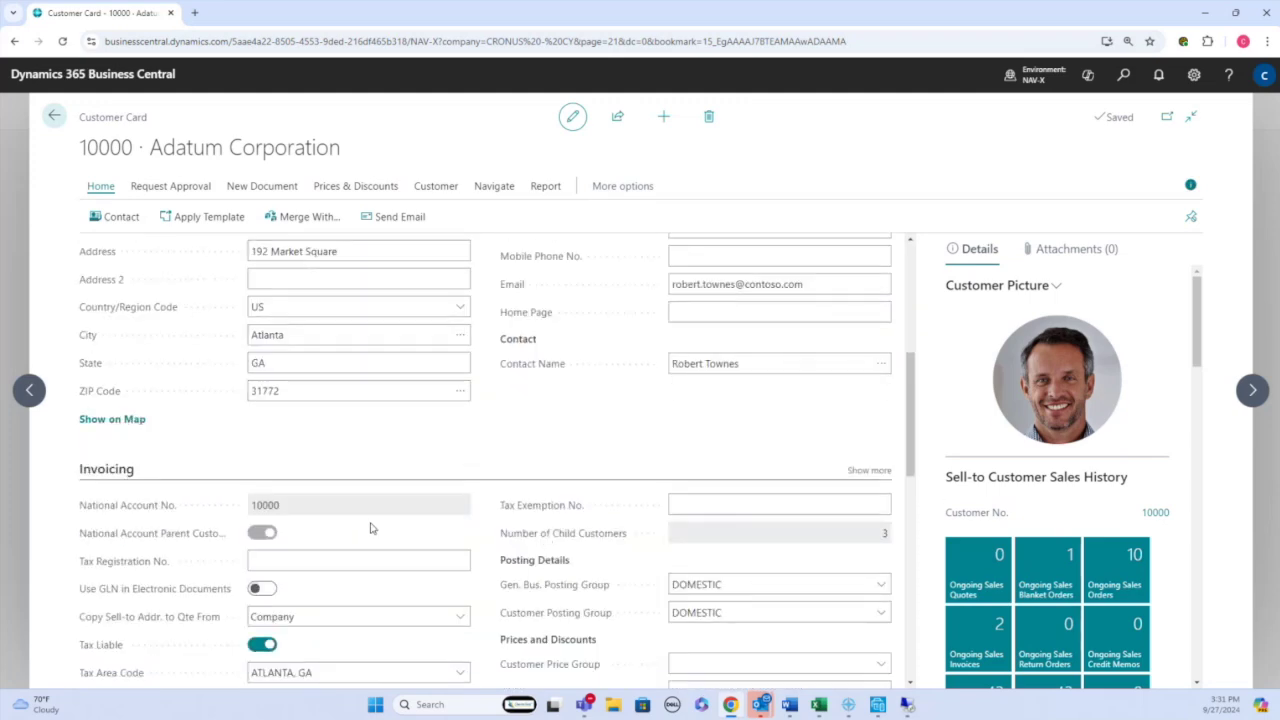
scroll(515, 615, down, 1)
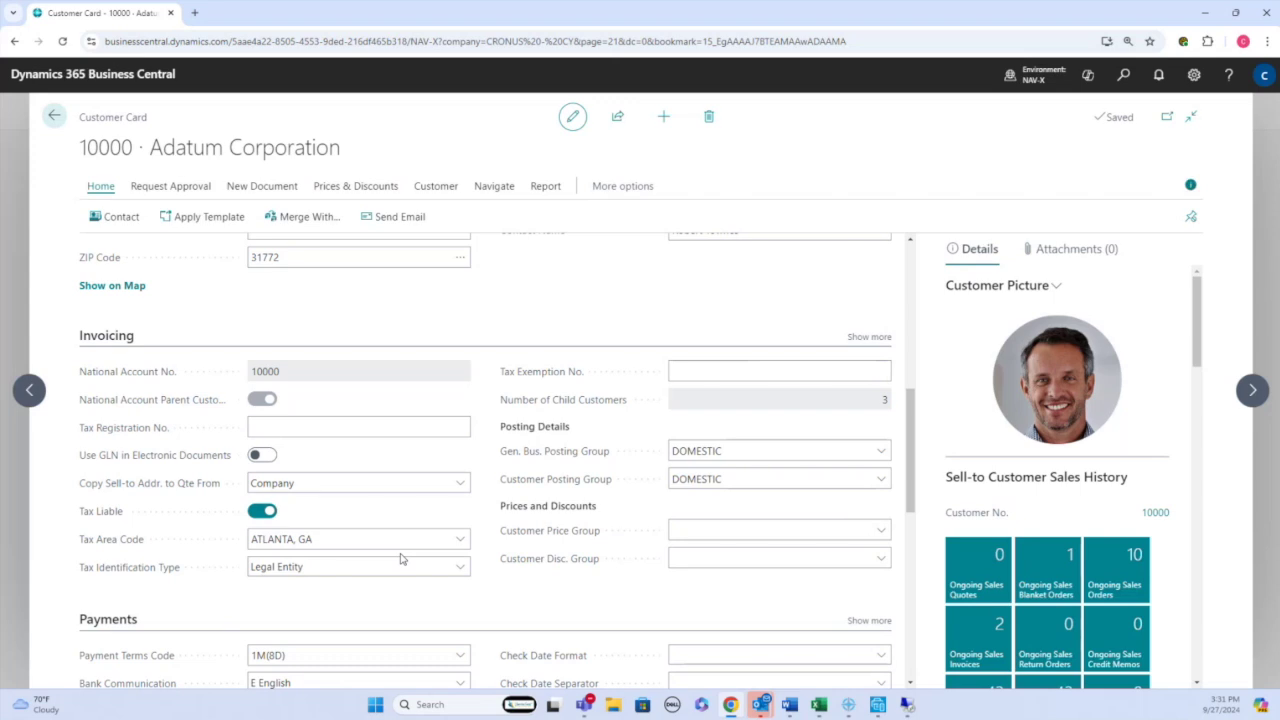
- View the available tax area codes and the ATLANTA, GA tax area's jurisdiction lines, and return to the customer card
click(461, 541)
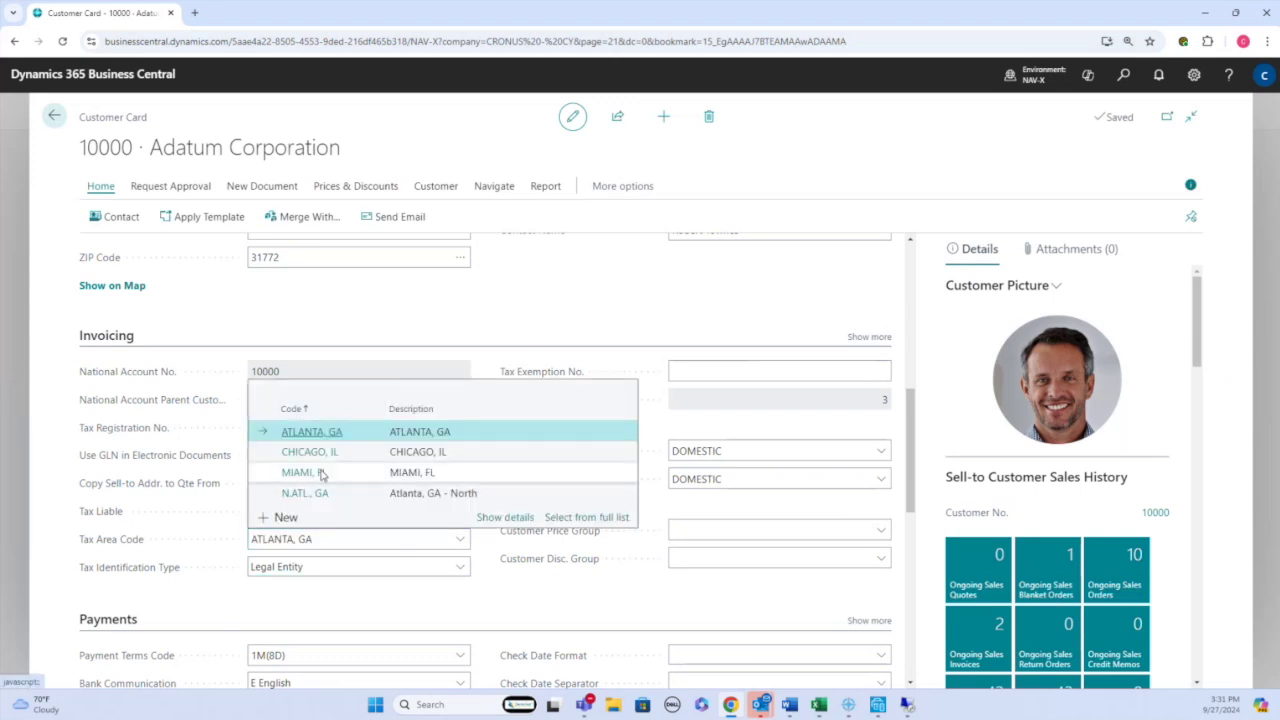
click(498, 518)
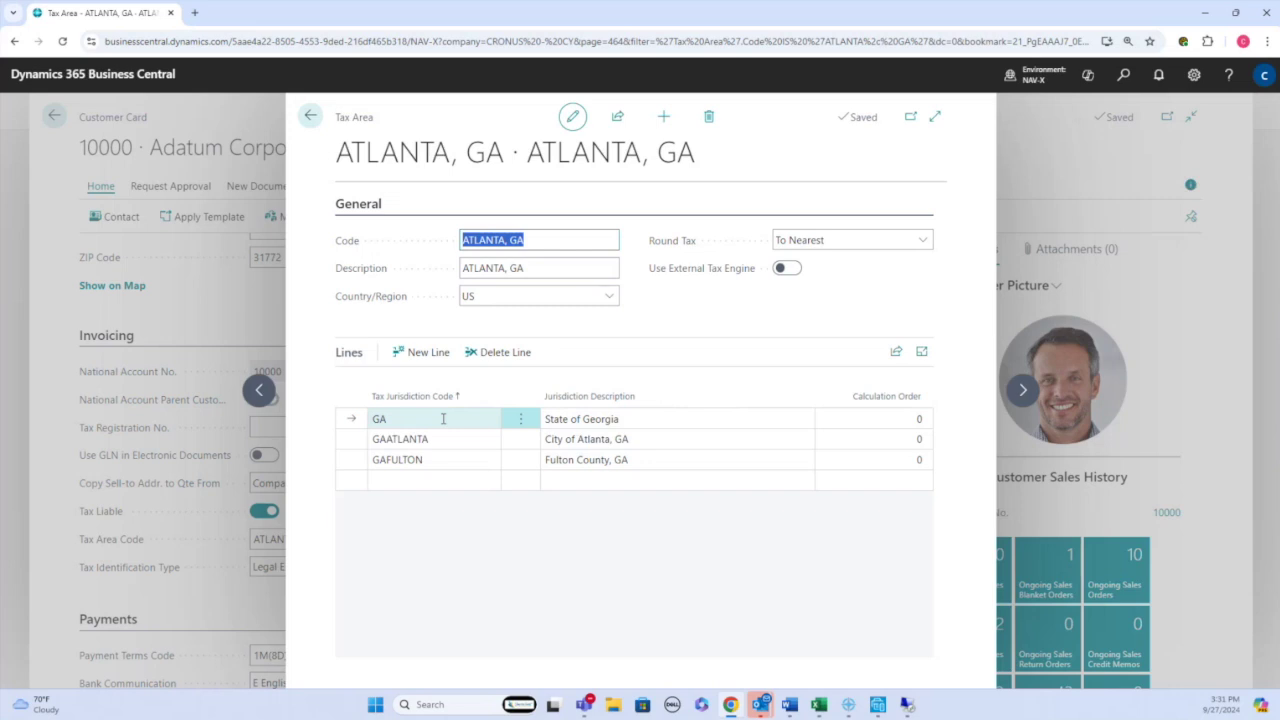
key(Escape)
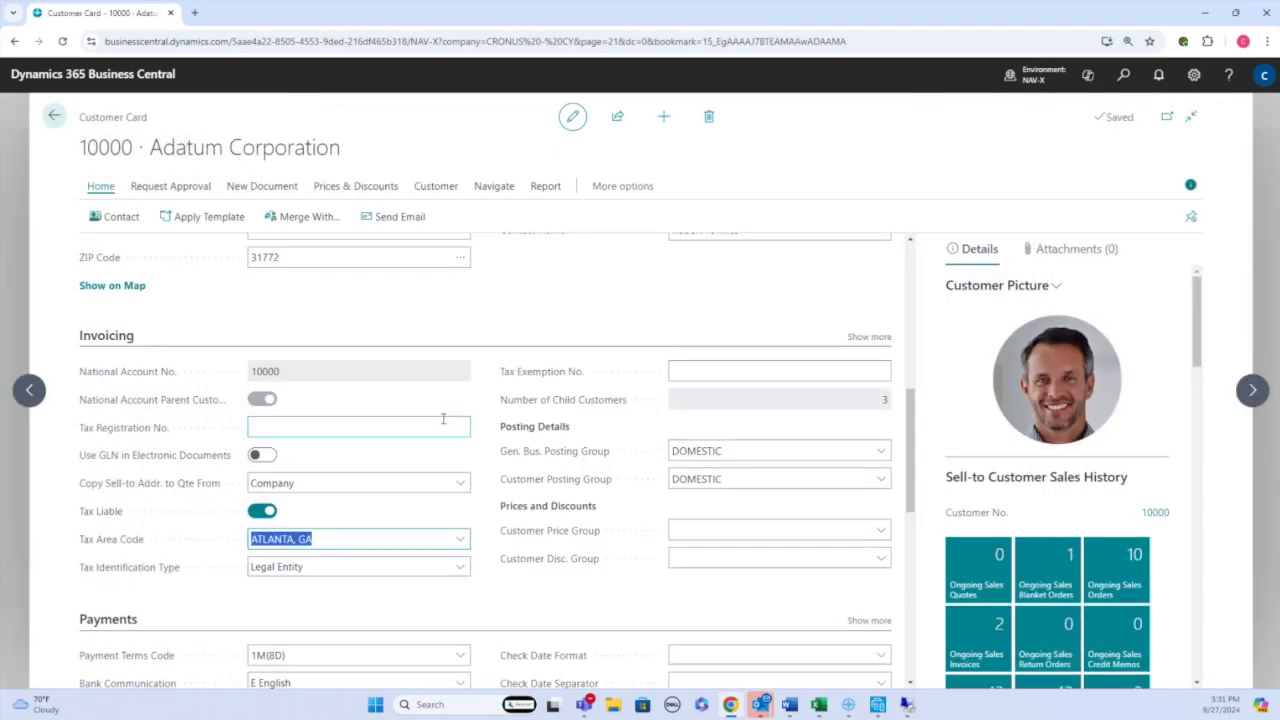
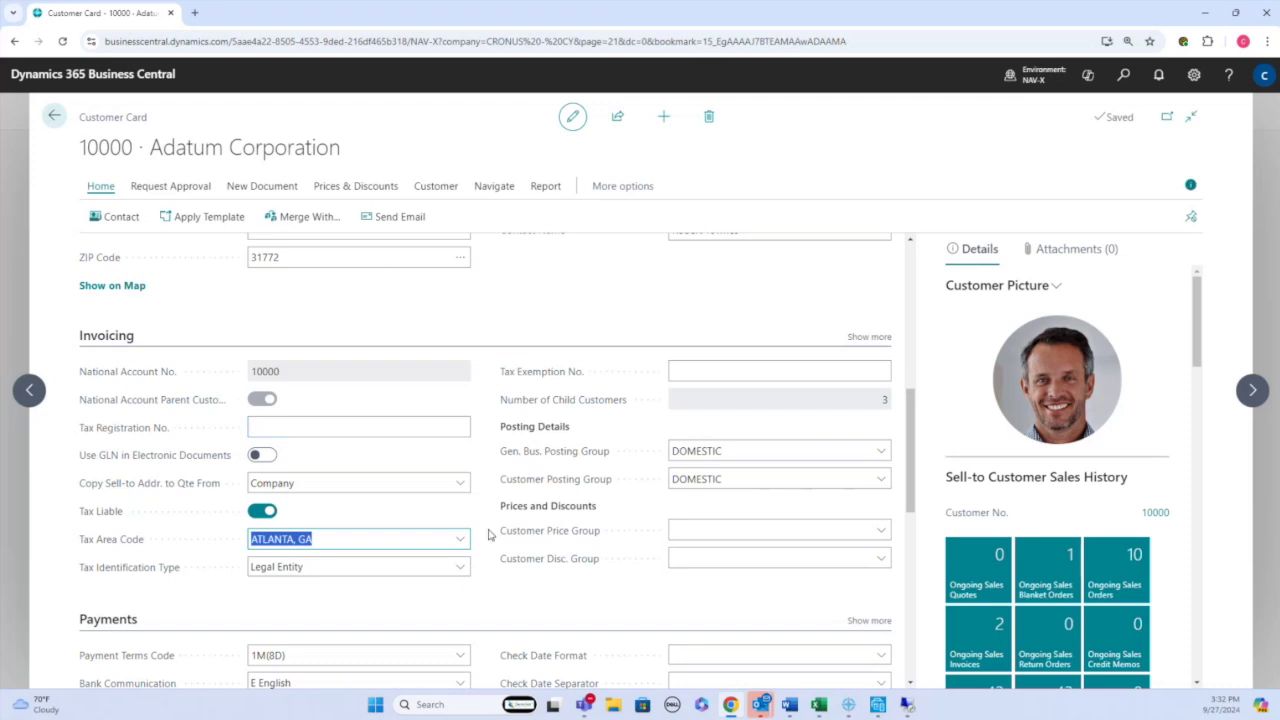
- Review the available payment terms codes and bank communication languages on the customer card, keeping Bank Communication set to E English
scroll(552, 568, down, 2)
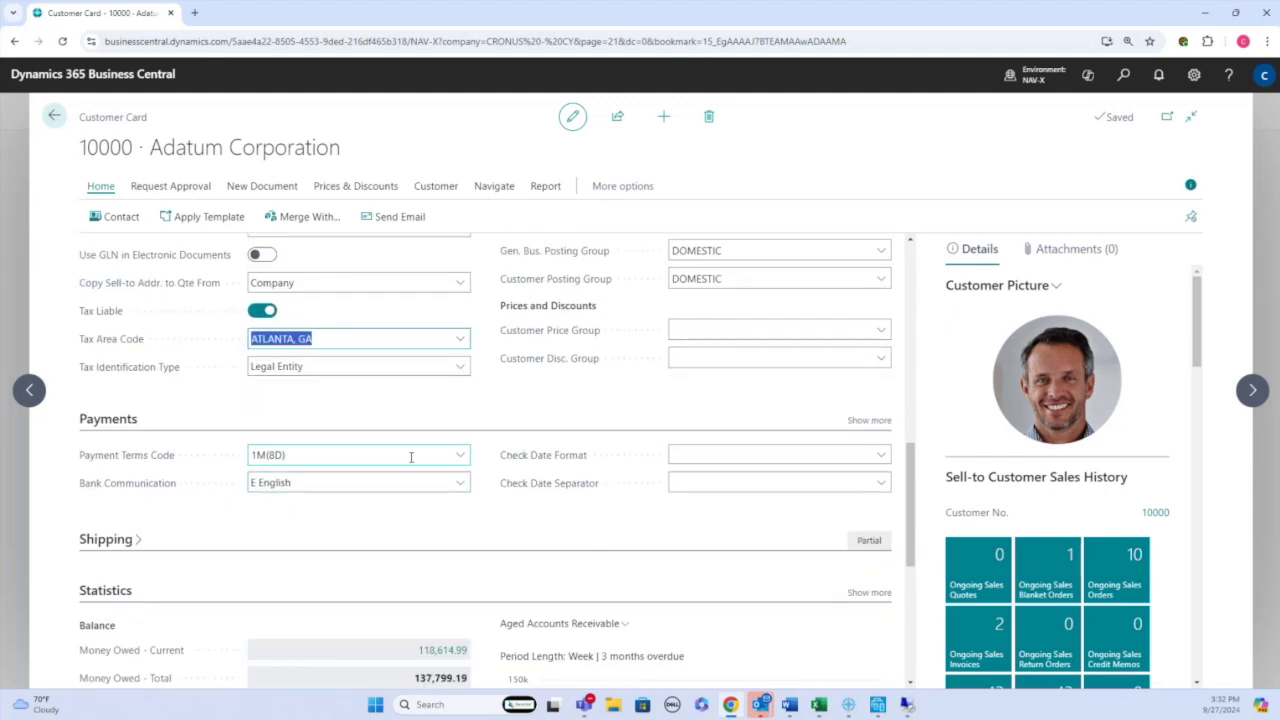
click(462, 457)
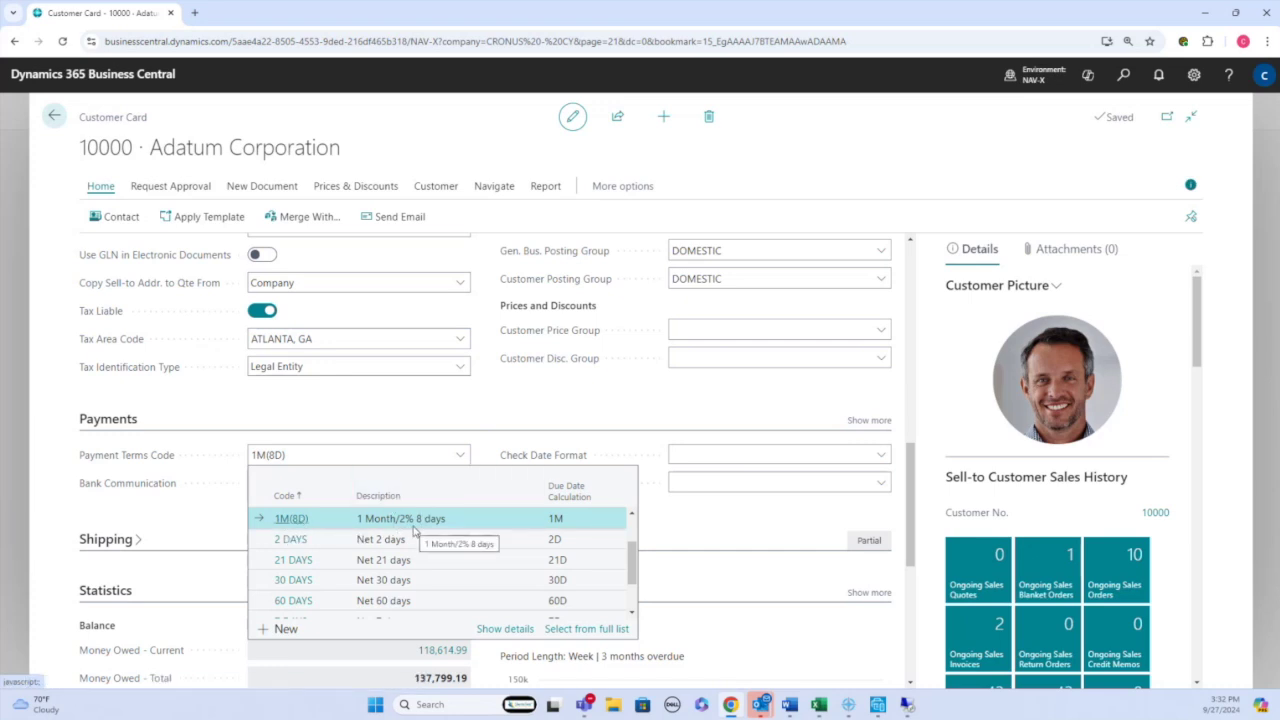
scroll(409, 529, down, 2)
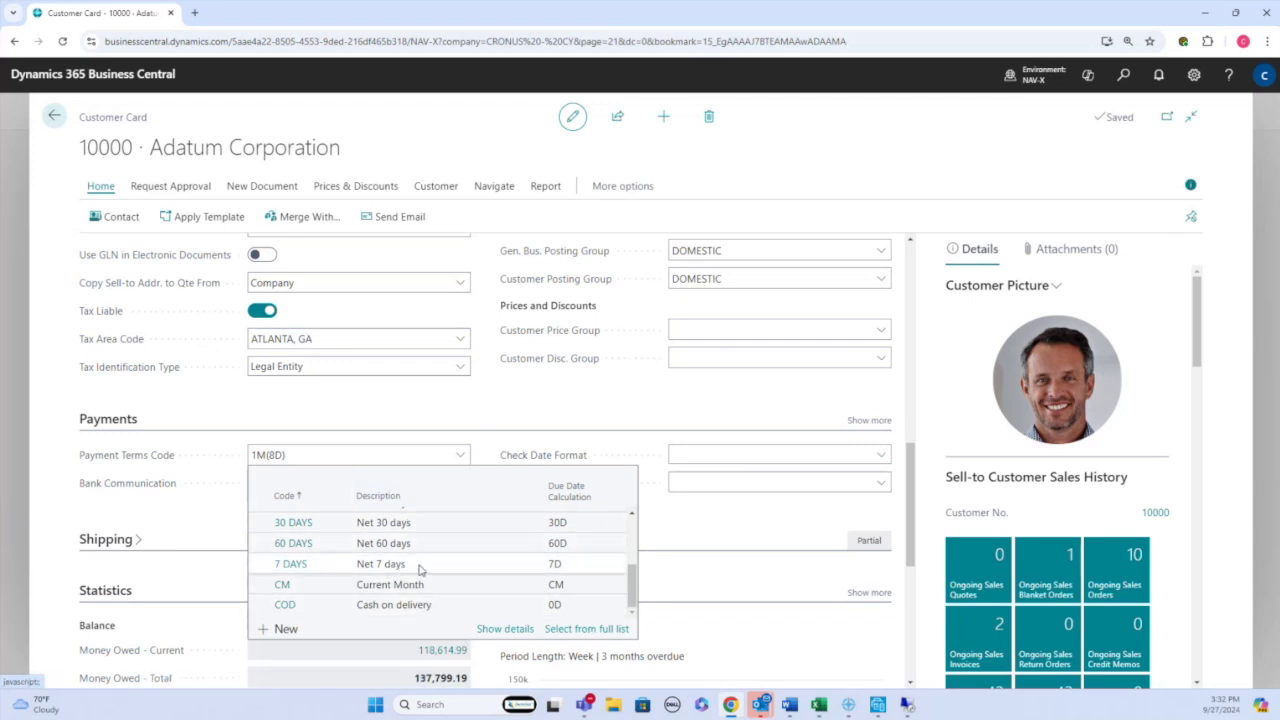
key(Escape)
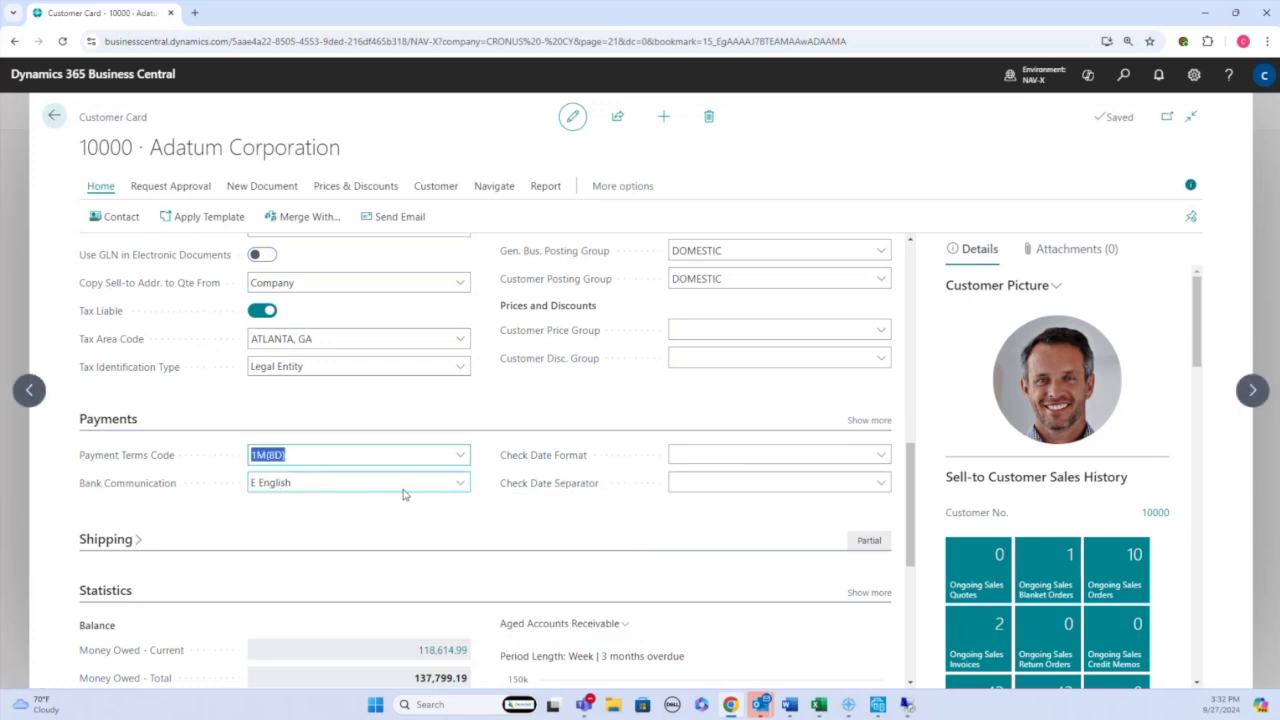
click(460, 483)
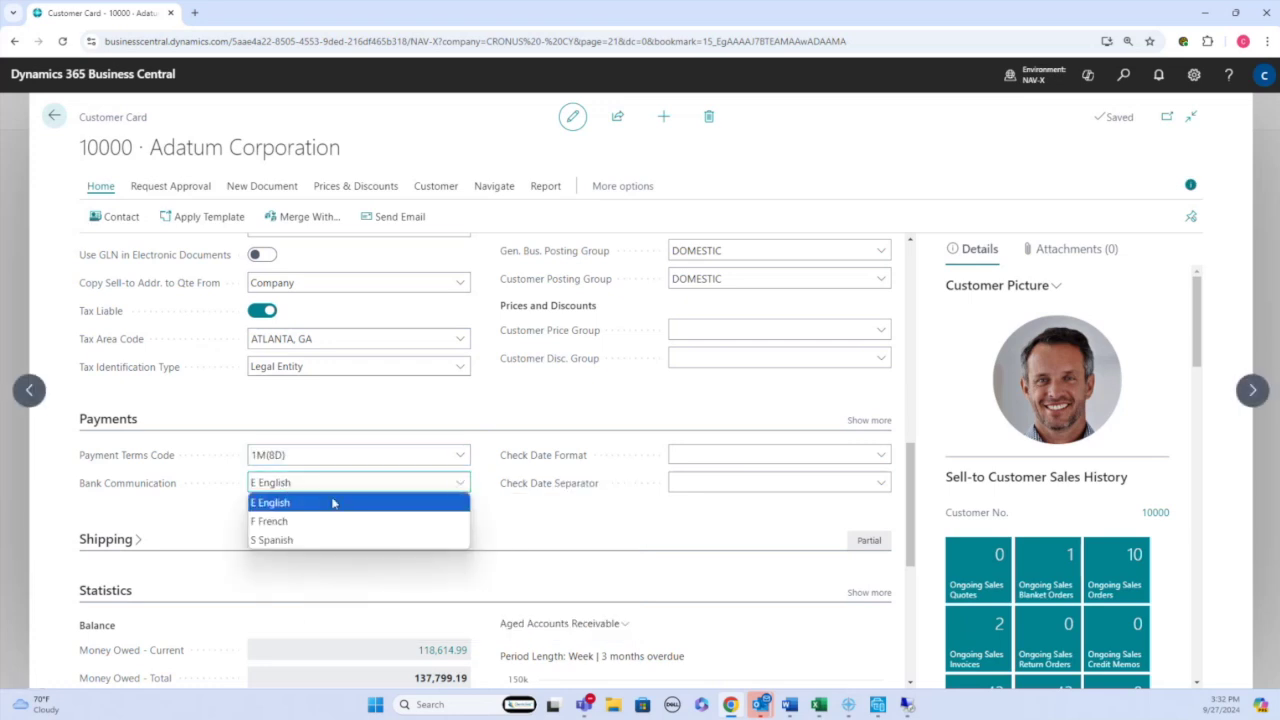
click(288, 489)
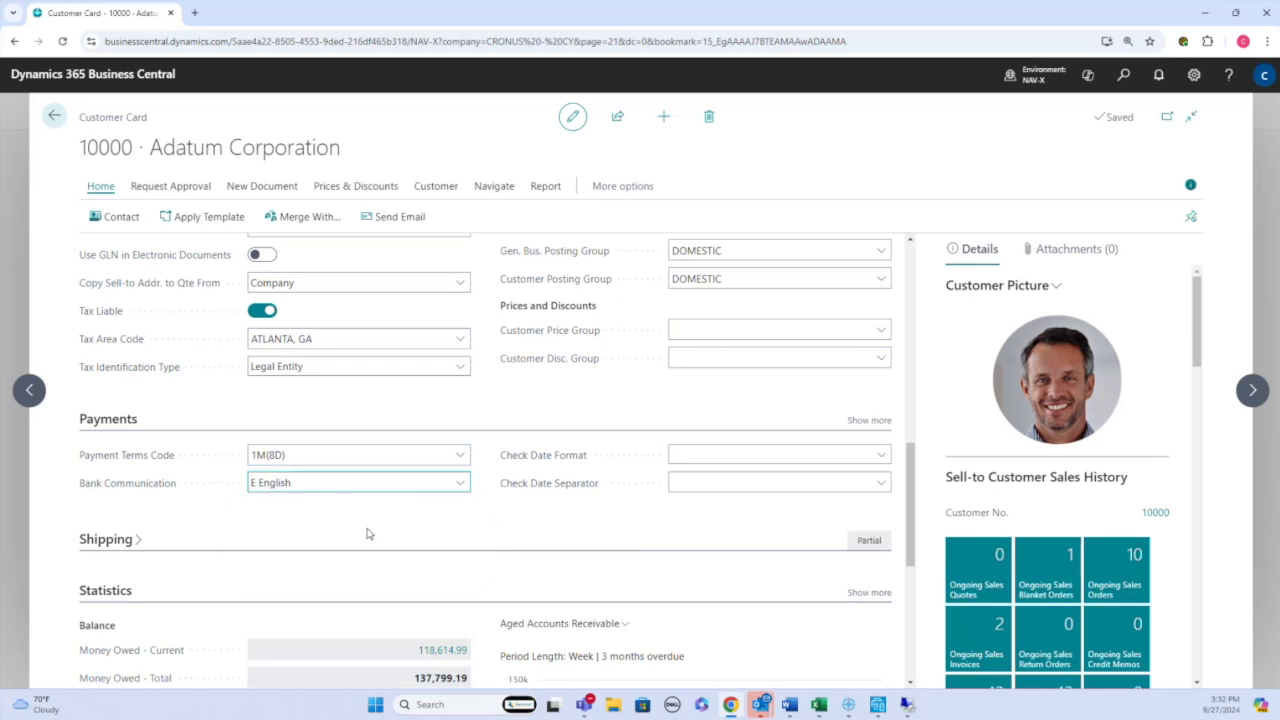
- Examine the customer's statistics for balances, payments and sales this year, along with the aged accounts receivable chart
scroll(367, 534, down, 5)
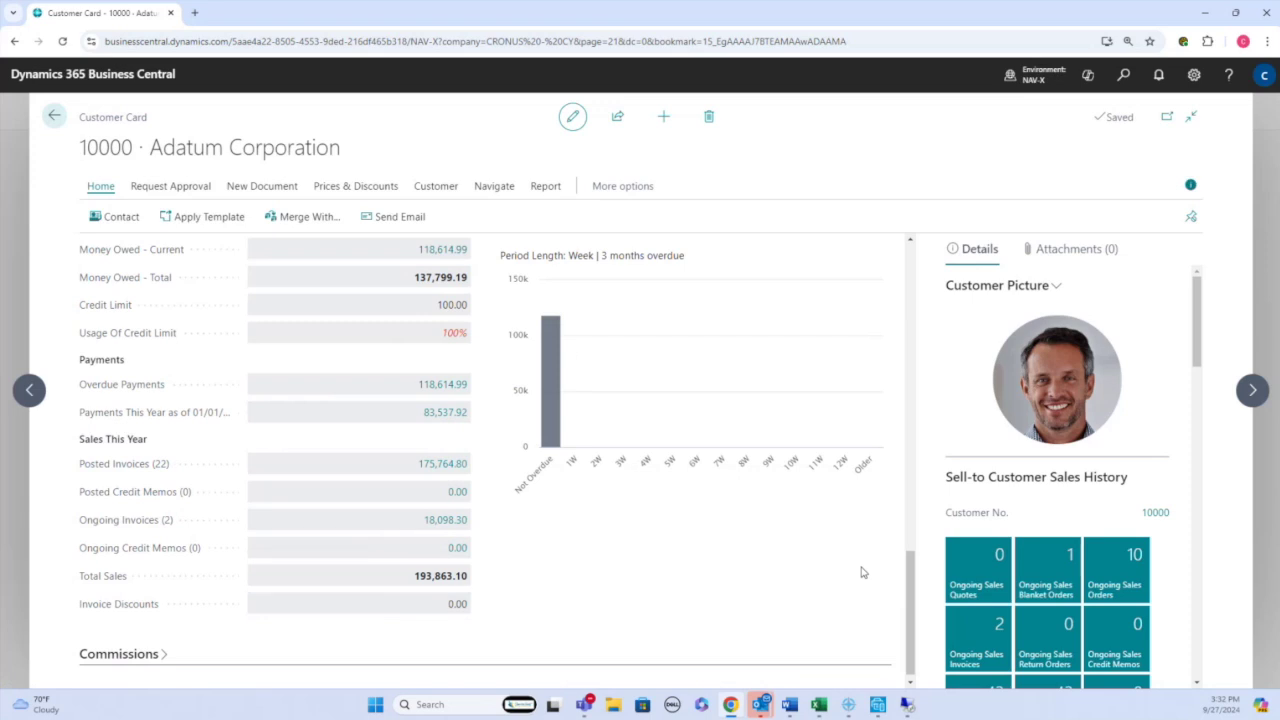
scroll(826, 531, up, 1)
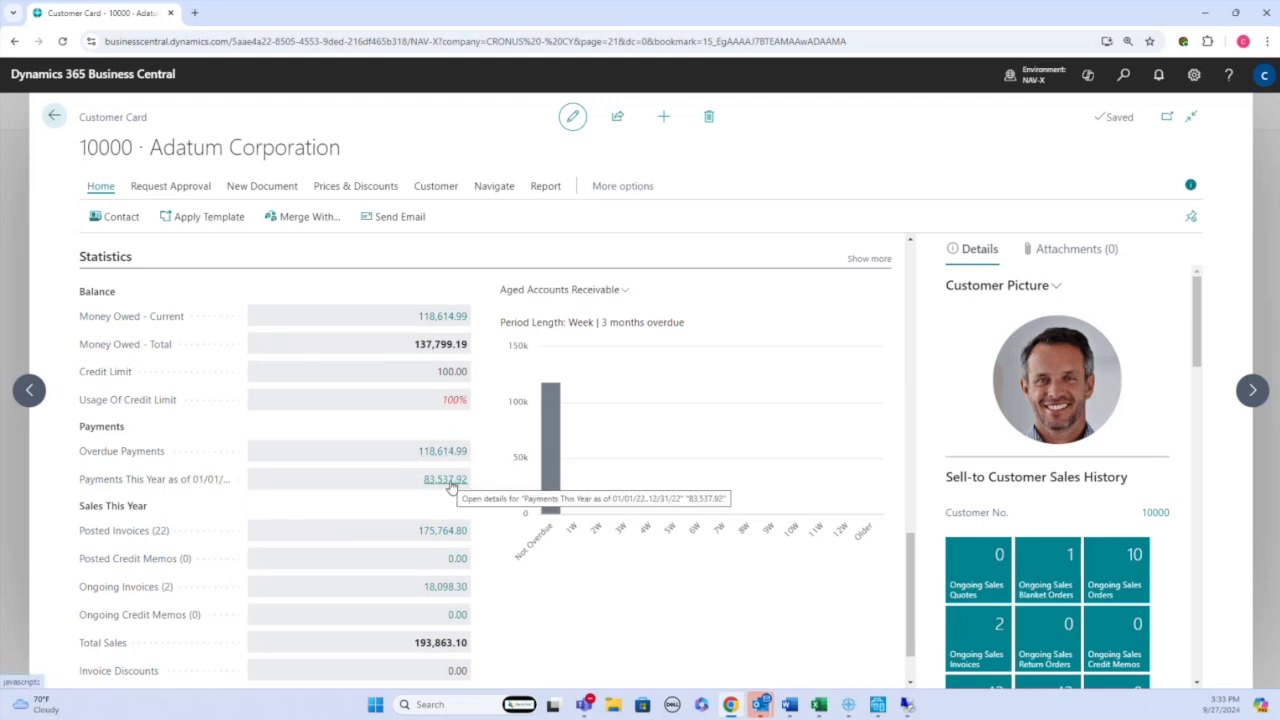
scroll(598, 642, down, 2)
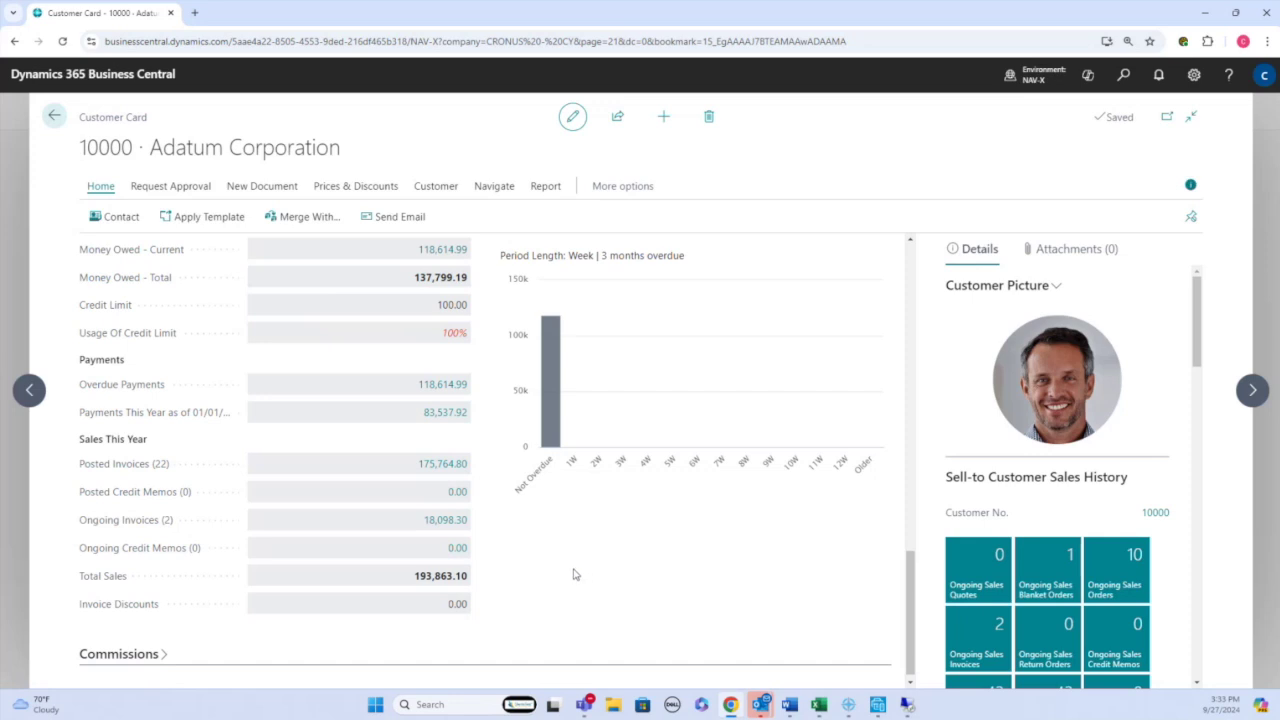
- View the bank accounts set up for Adatum Corporation, review the ECA Bank account card, and return to the customer card
scroll(519, 536, up, 1)
scroll(519, 536, up, 6)
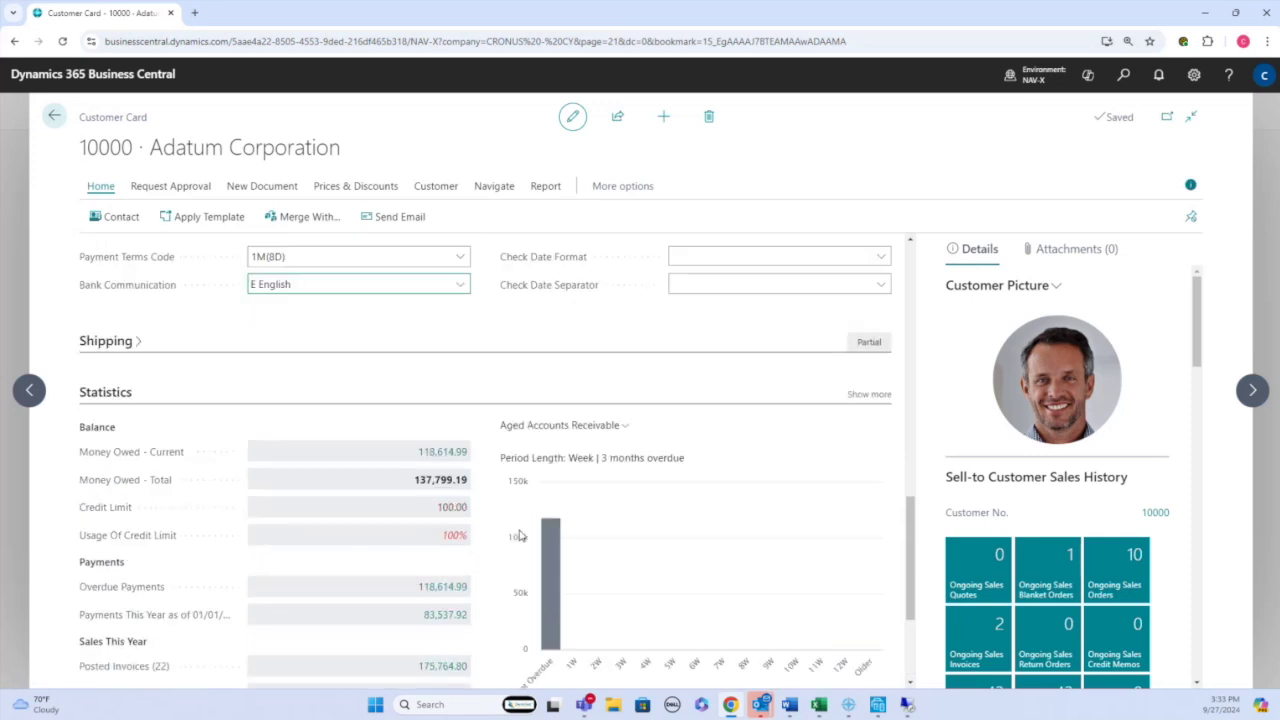
click(436, 187)
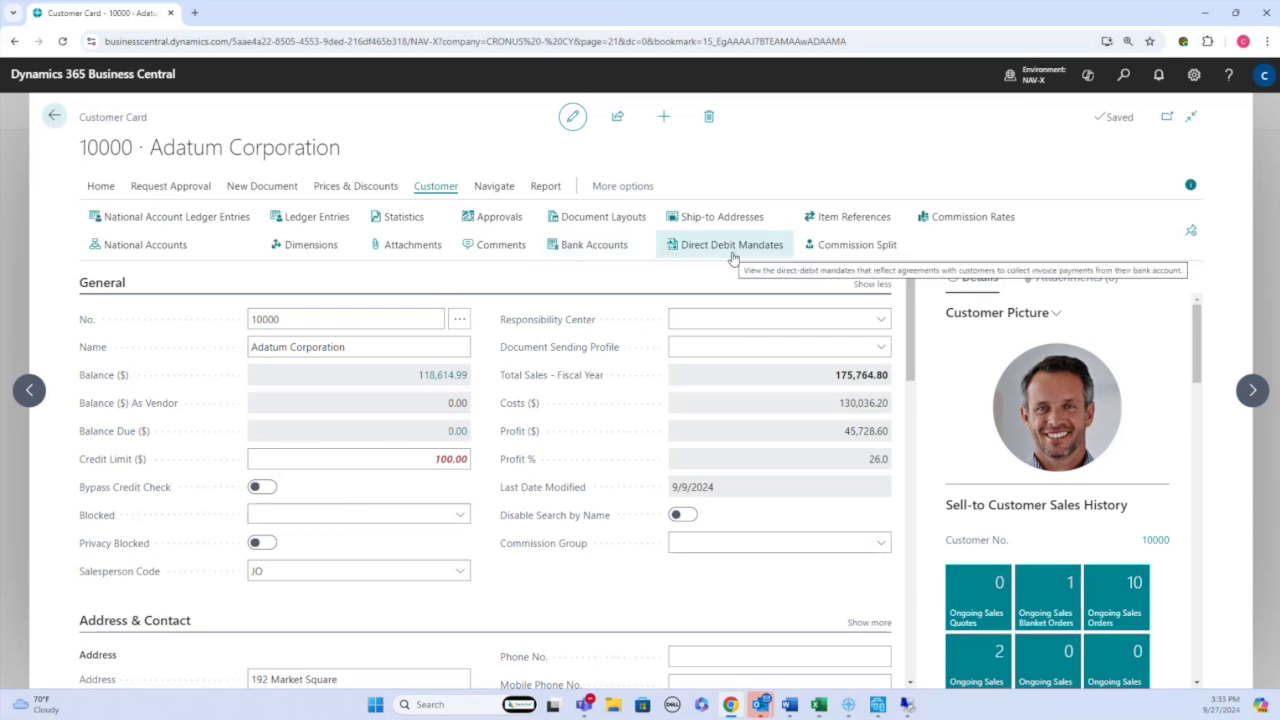
click(592, 245)
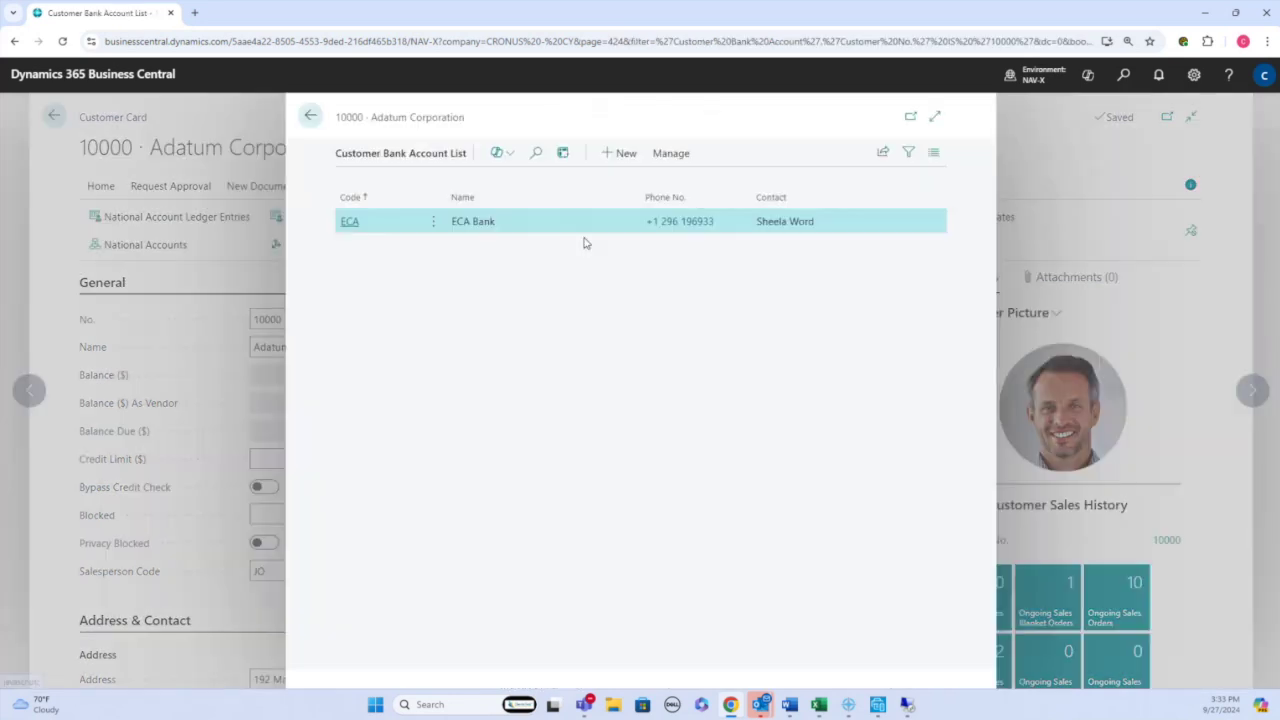
click(436, 230)
click(398, 268)
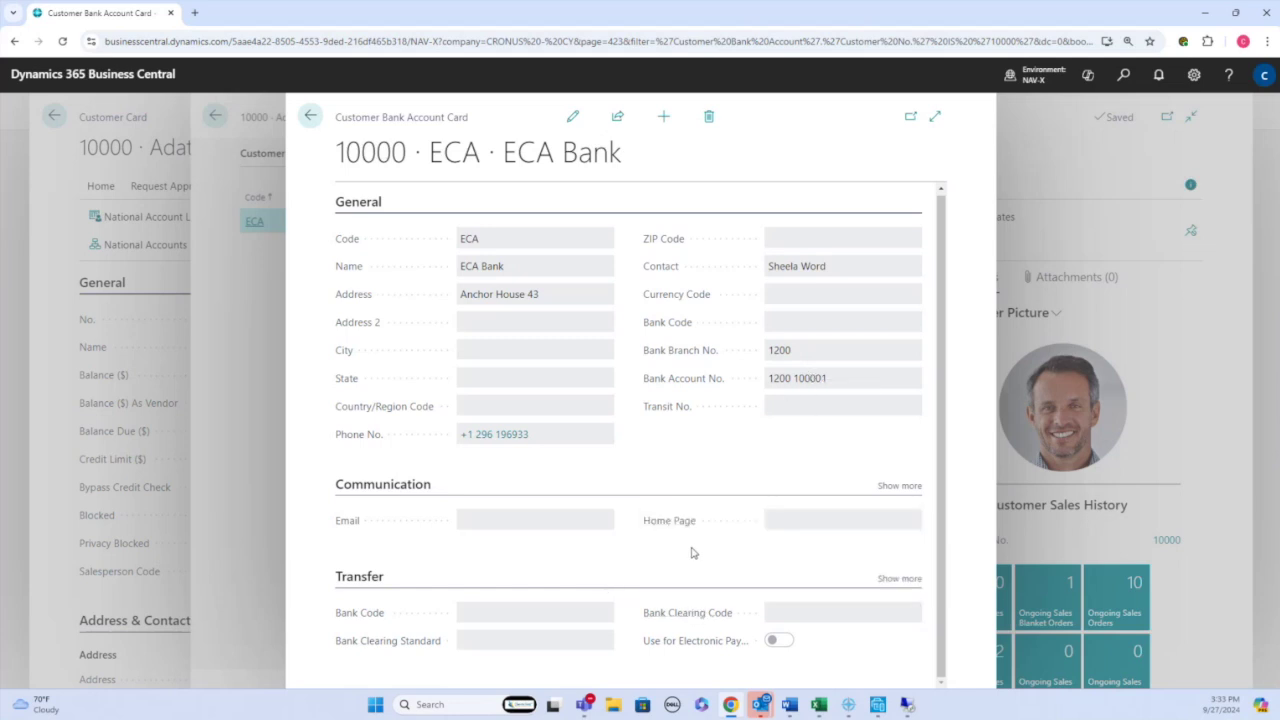
key(Escape)
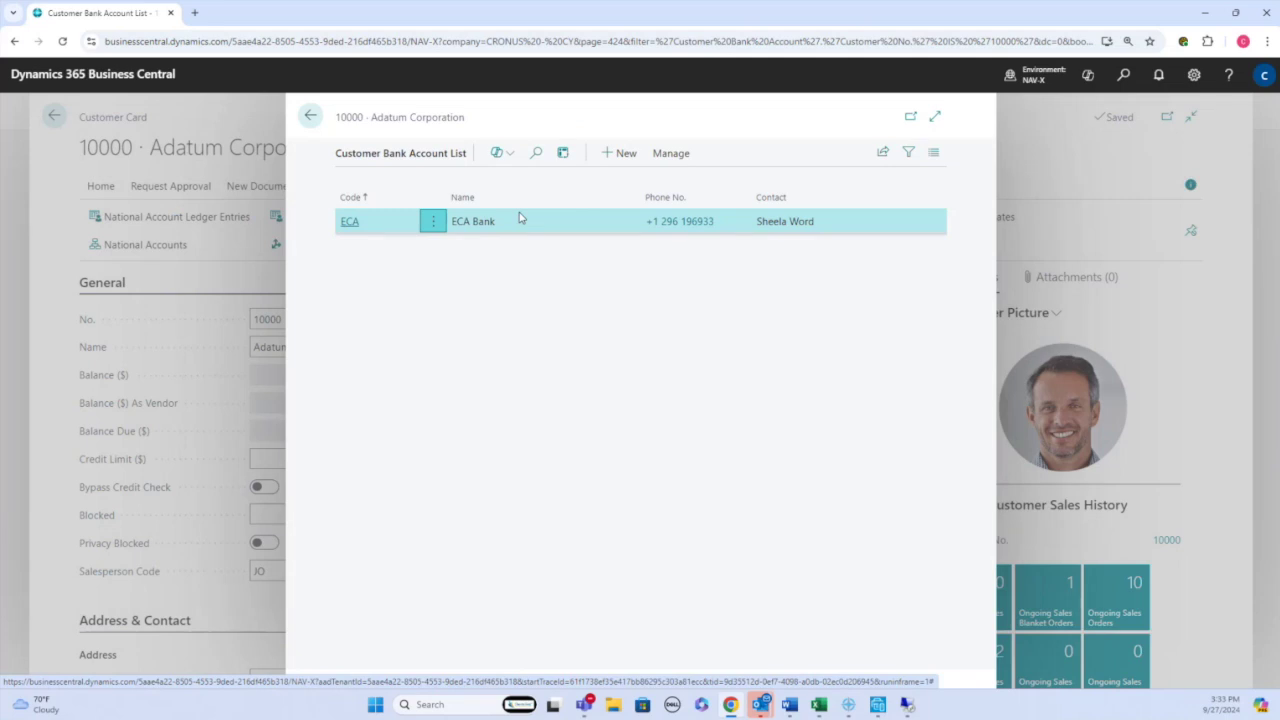
key(Escape)
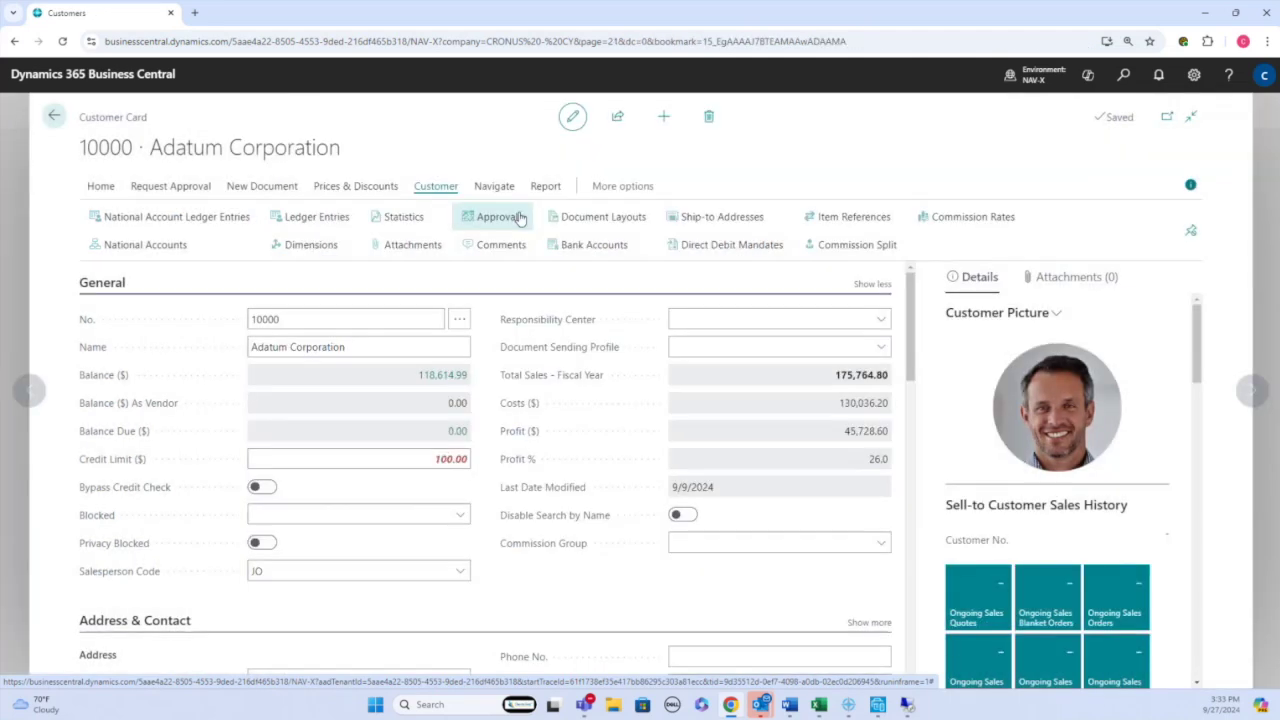
- Look over the general section of the customer card, and return through the Customers list to the role center
scroll(791, 460, down, 3)
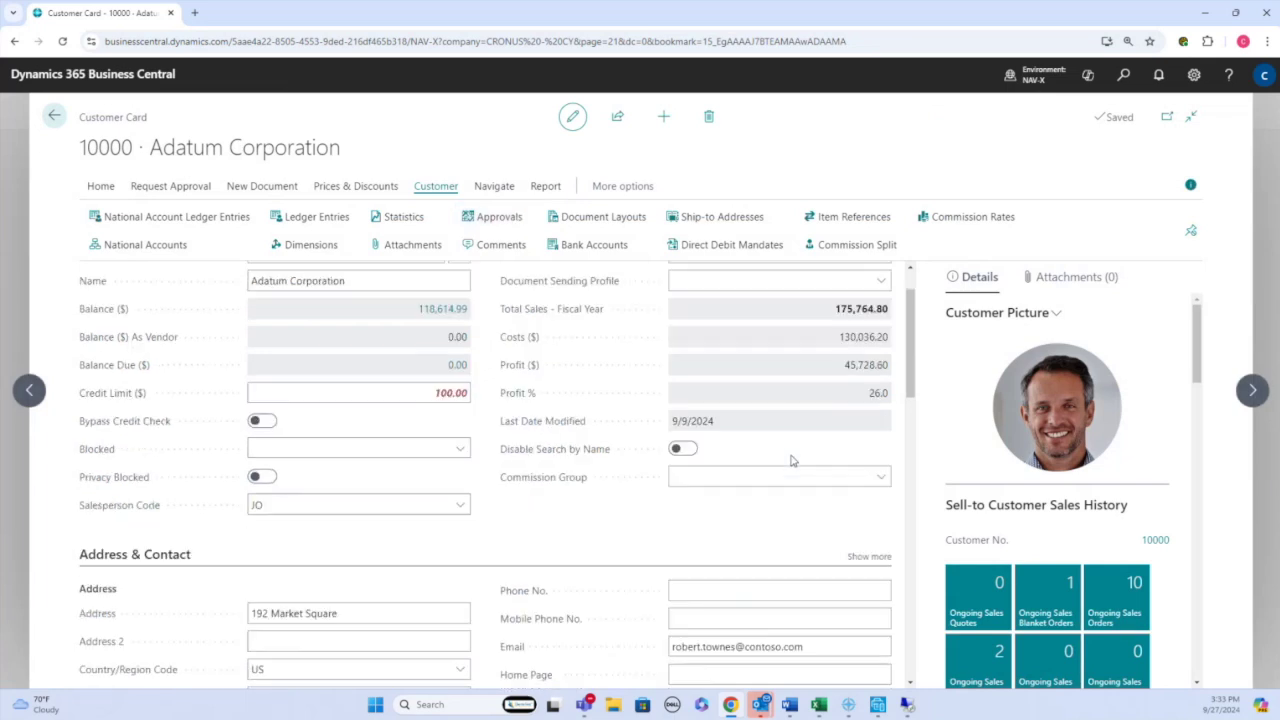
scroll(791, 460, up, 1)
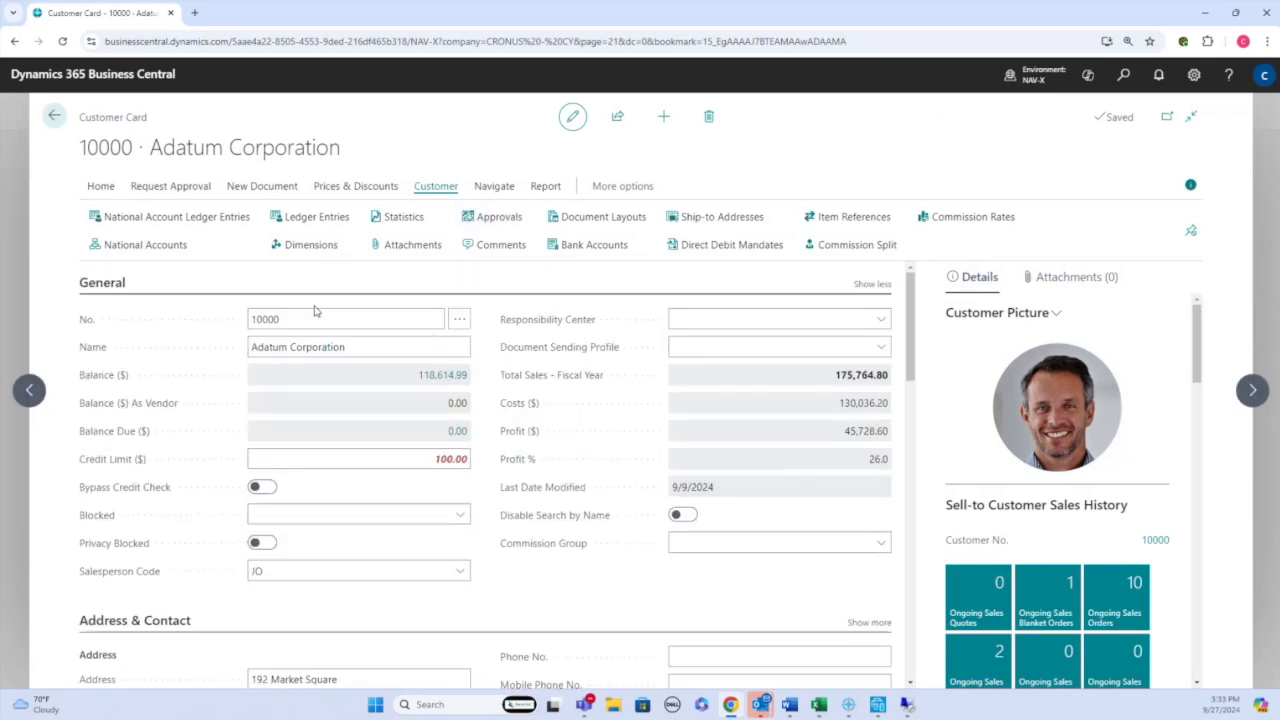
mouse_move(532, 327)
key(Escape)
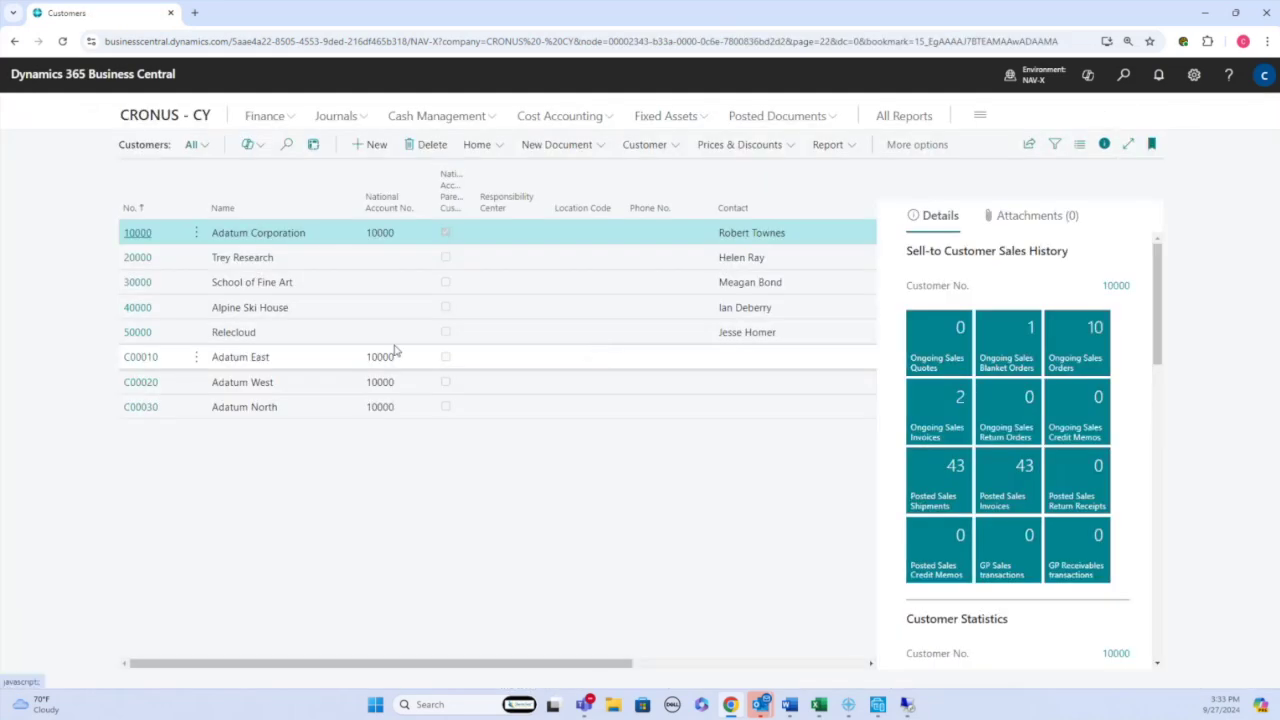
key(Escape)
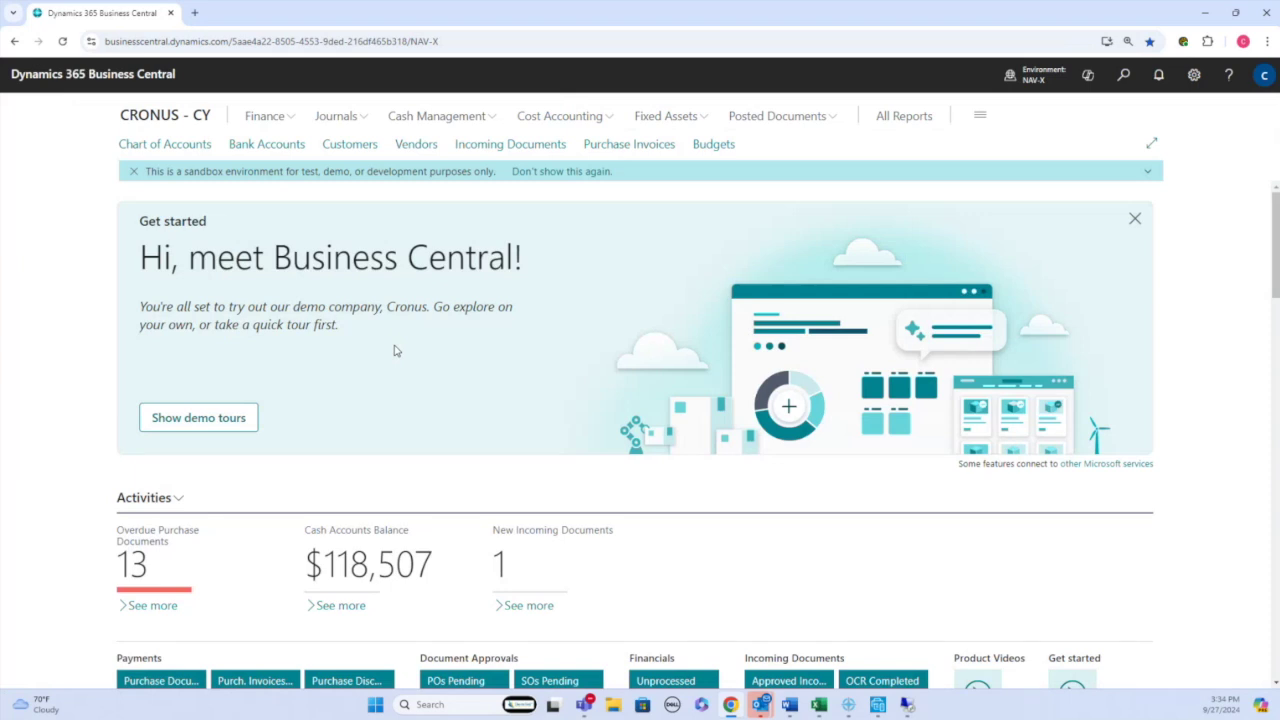
- Search for "customer ledge", open Customer Ledger Entries, and browse the posted invoices and payments
click(1124, 77)
text(customer ledge)
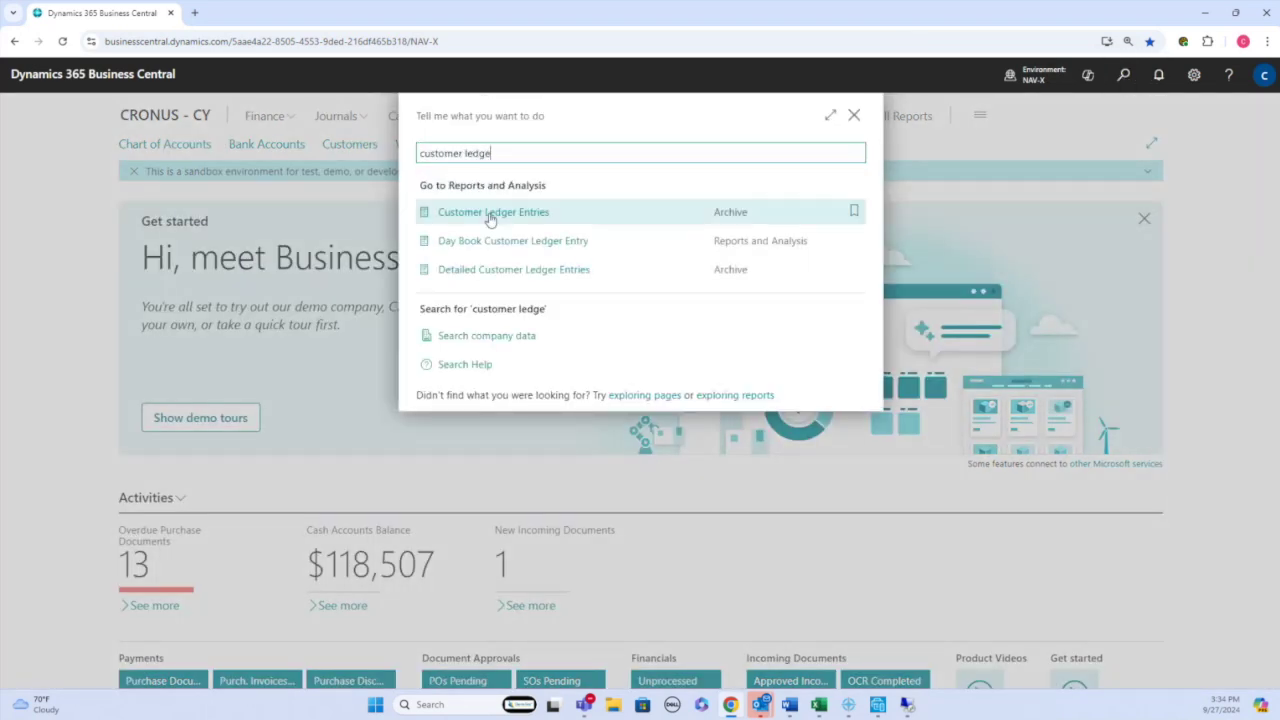
click(488, 216)
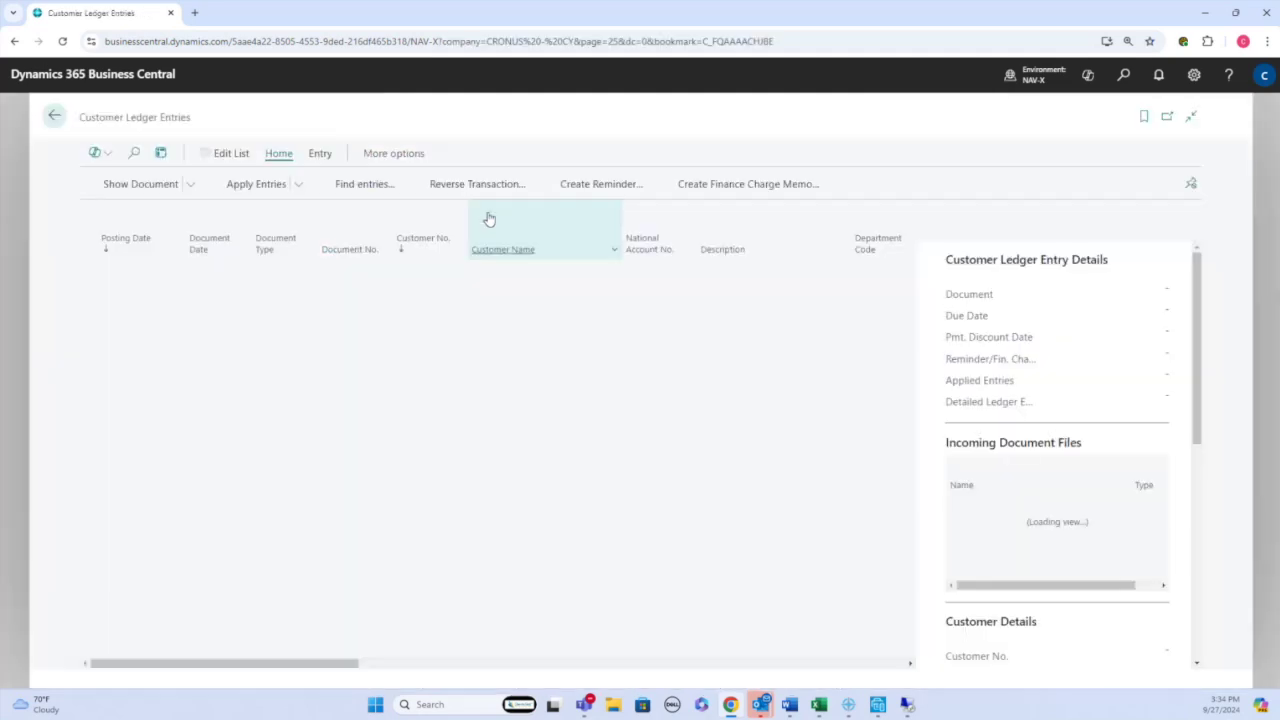
scroll(440, 340, down, 3)
scroll(428, 342, down, 8)
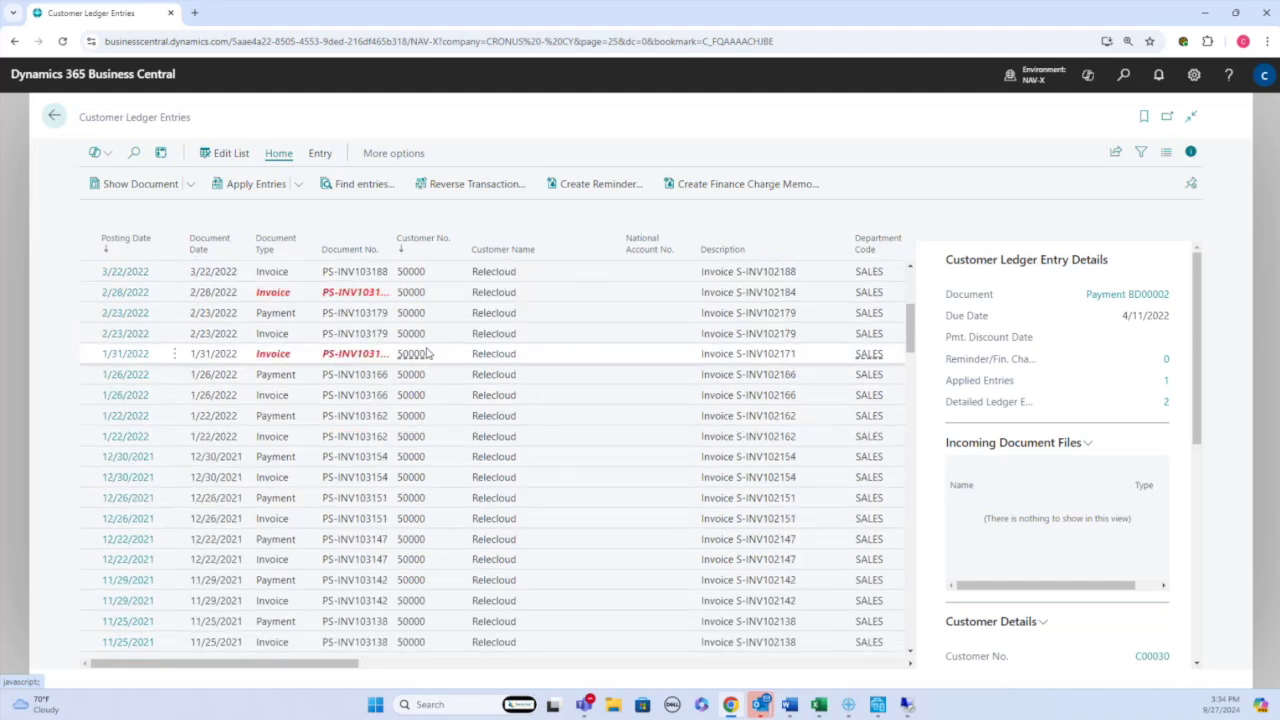
scroll(430, 360, down, 8)
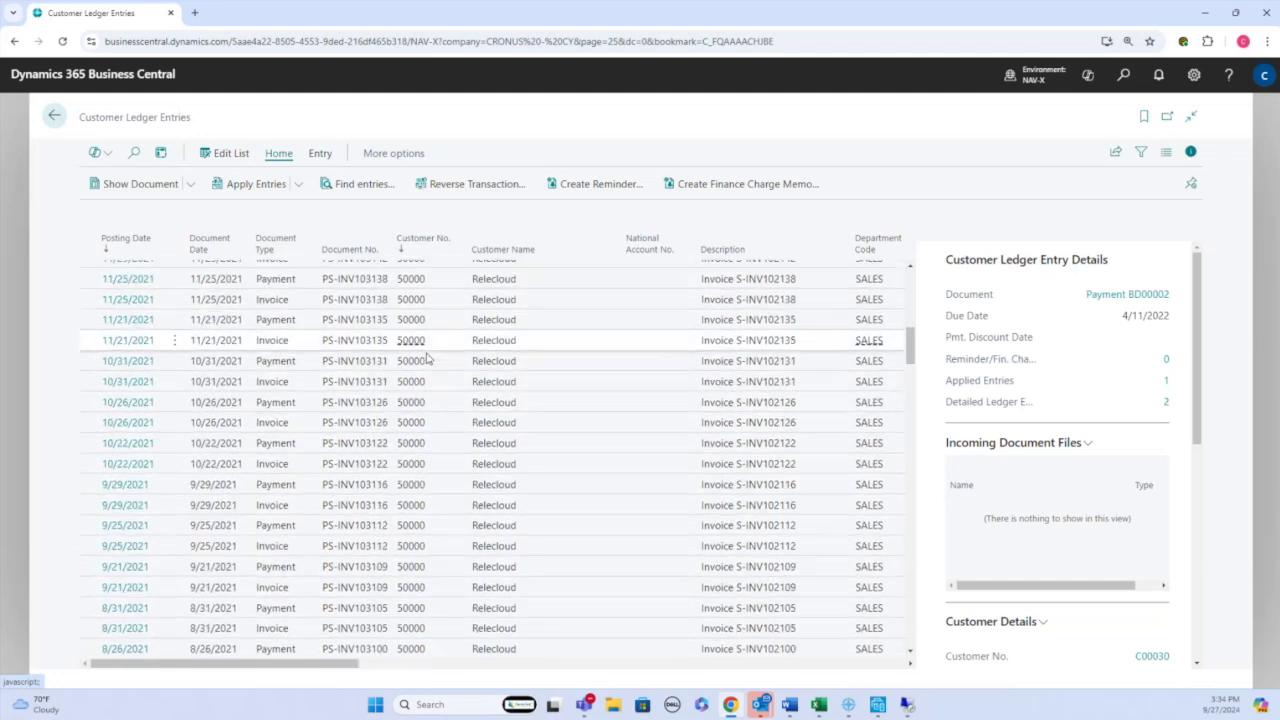
scroll(449, 453, down, 15)
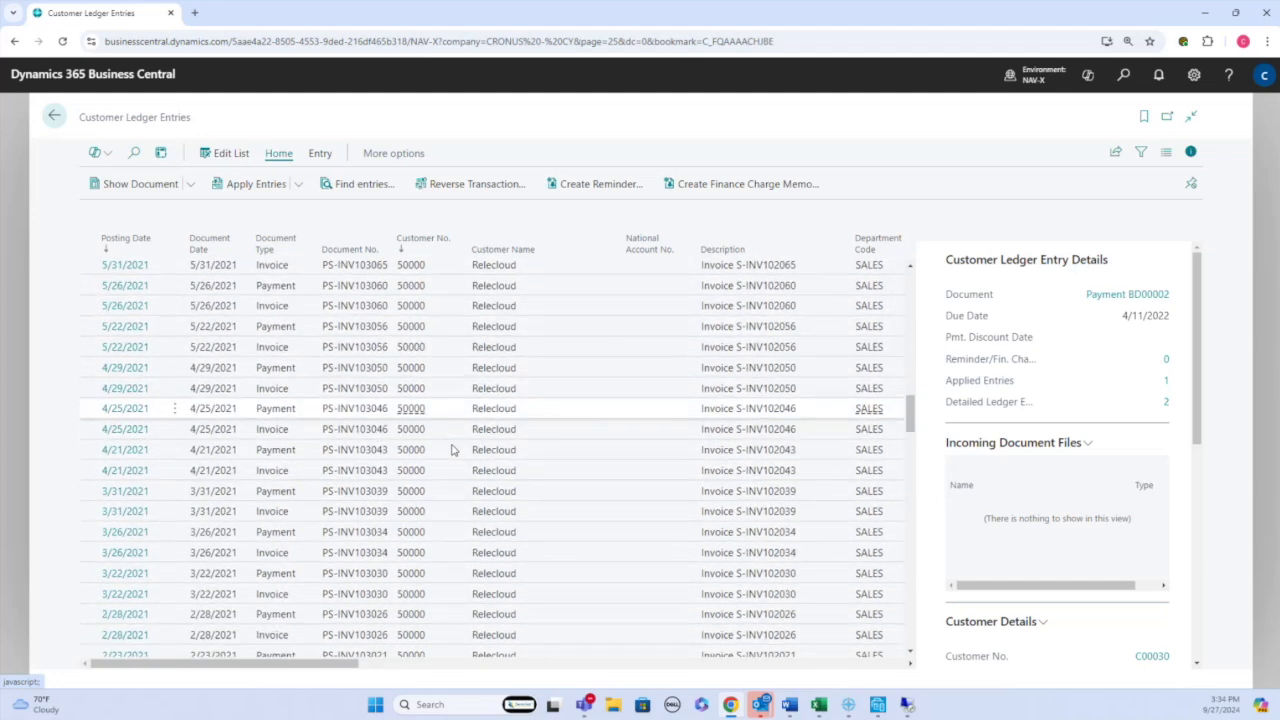
scroll(455, 451, up, 20)
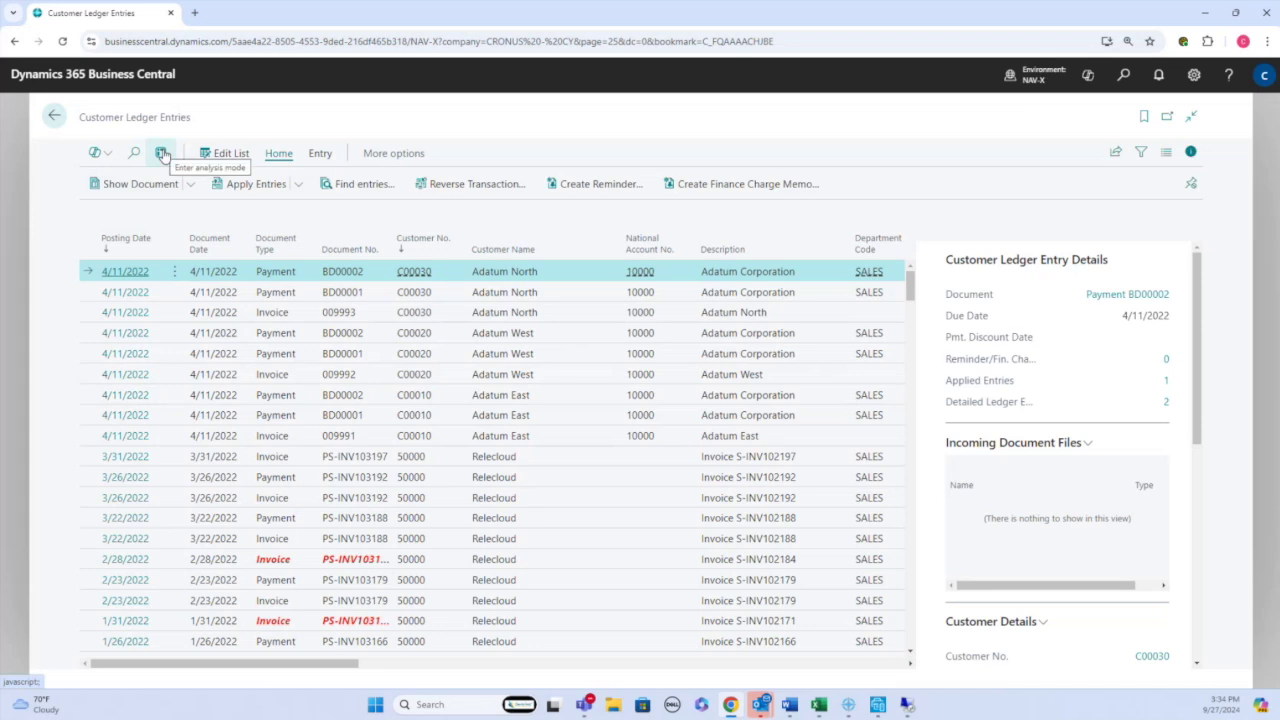
- Generate a Copilot analysis of the customer ledger entries with the prompt "show me payments by customer by month"
click(95, 155)
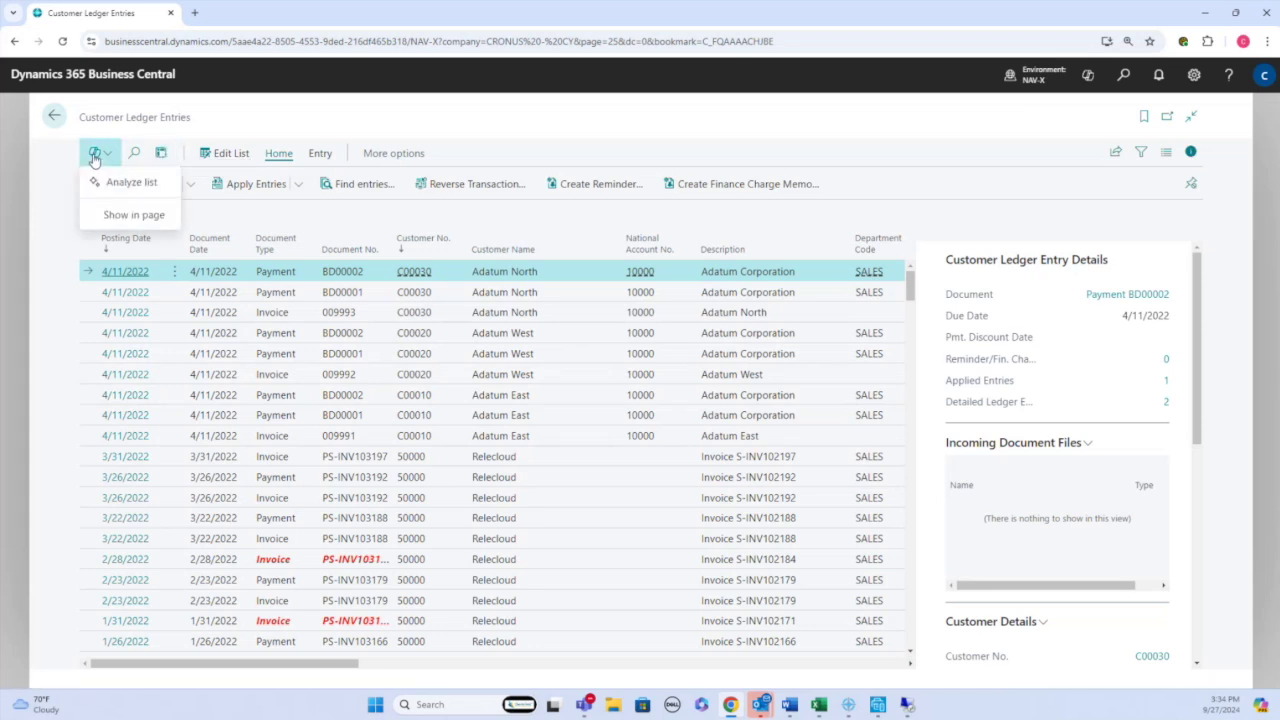
click(138, 185)
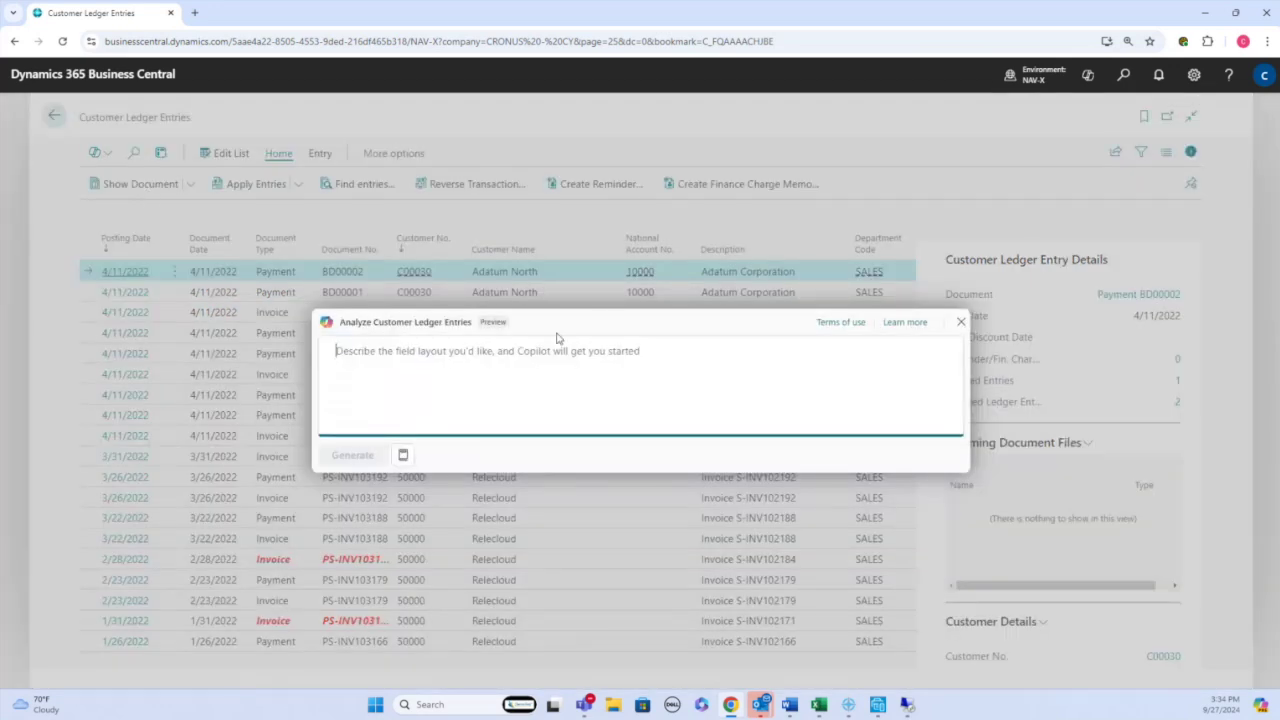
text(show )
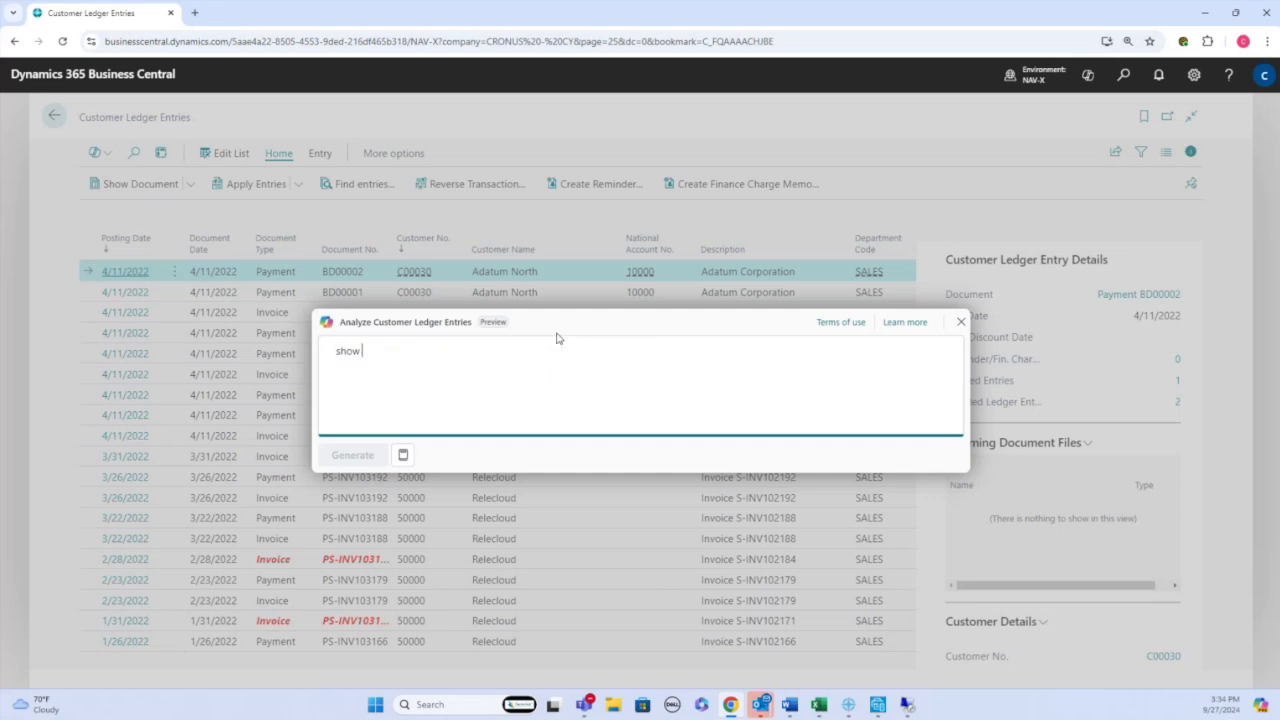
text(me payments )
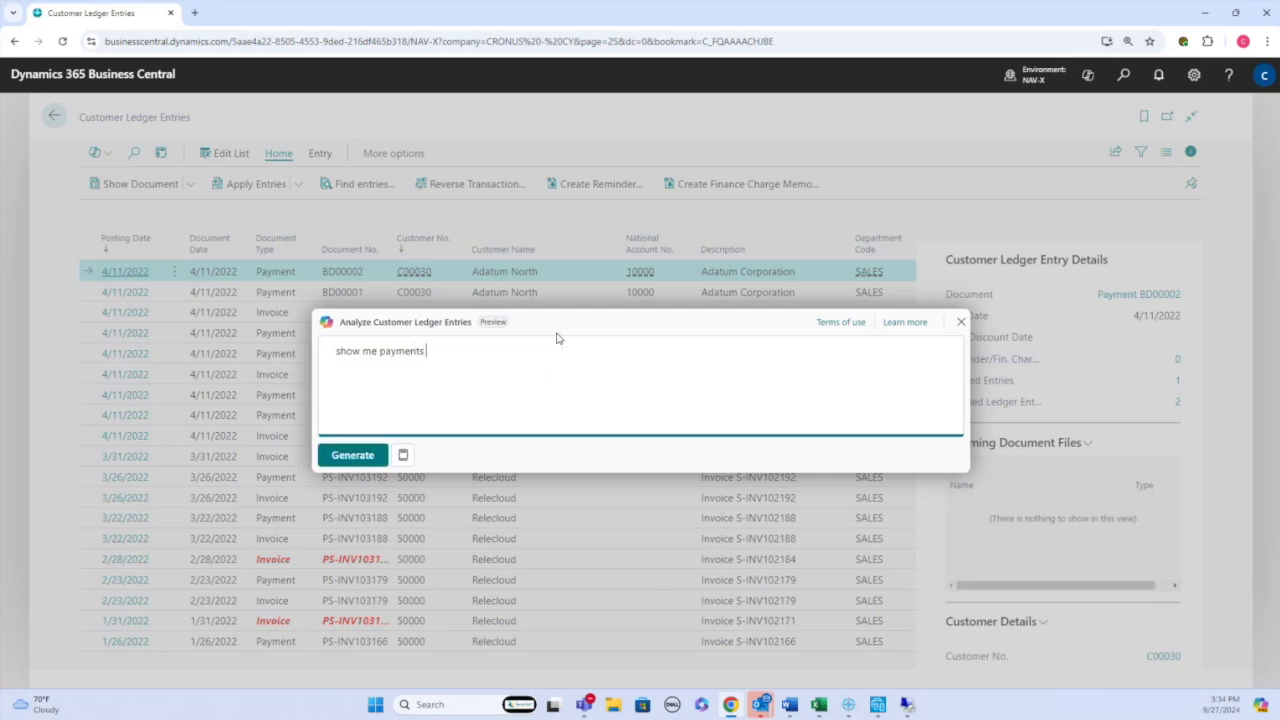
text(by customer by month)
click(366, 455)
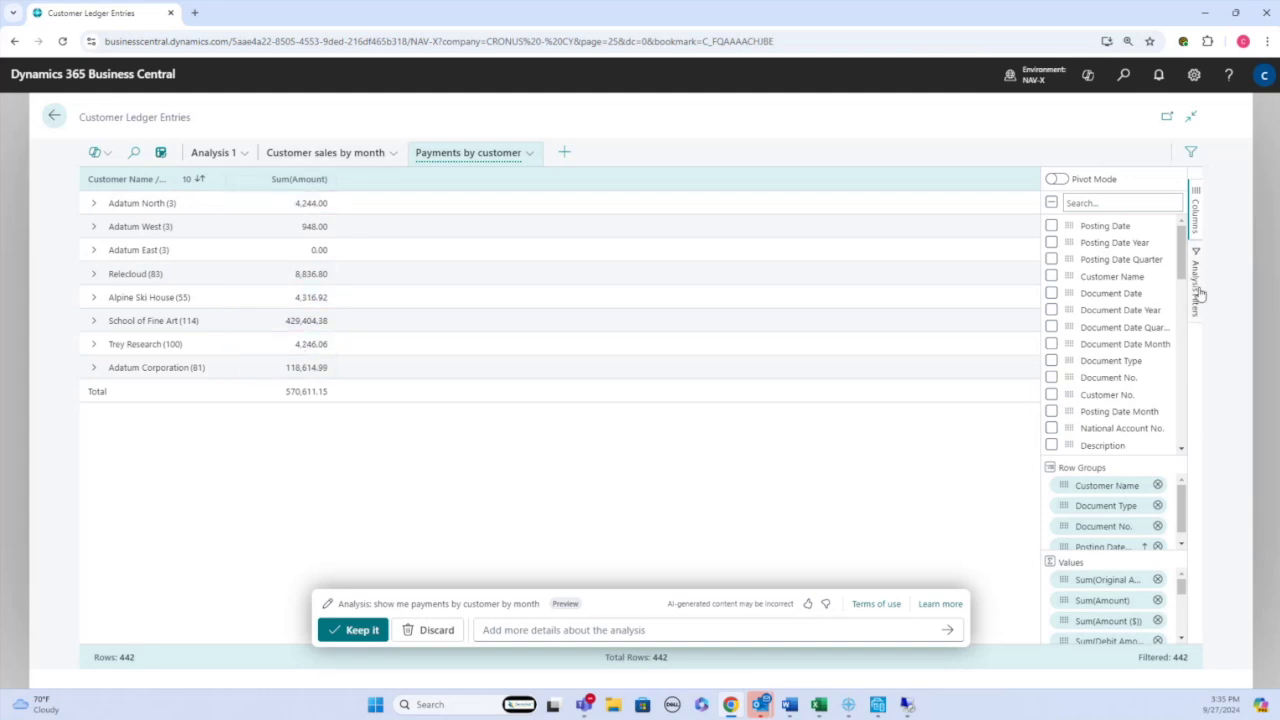
- Review the row groups and values of the generated Payments by customer analysis, and keep it
scroll(1182, 530, down, 1)
mouse_move(1182, 587)
mouse_down()
mouse_move(1182, 628)
mouse_move(1179, 570)
mouse_up()
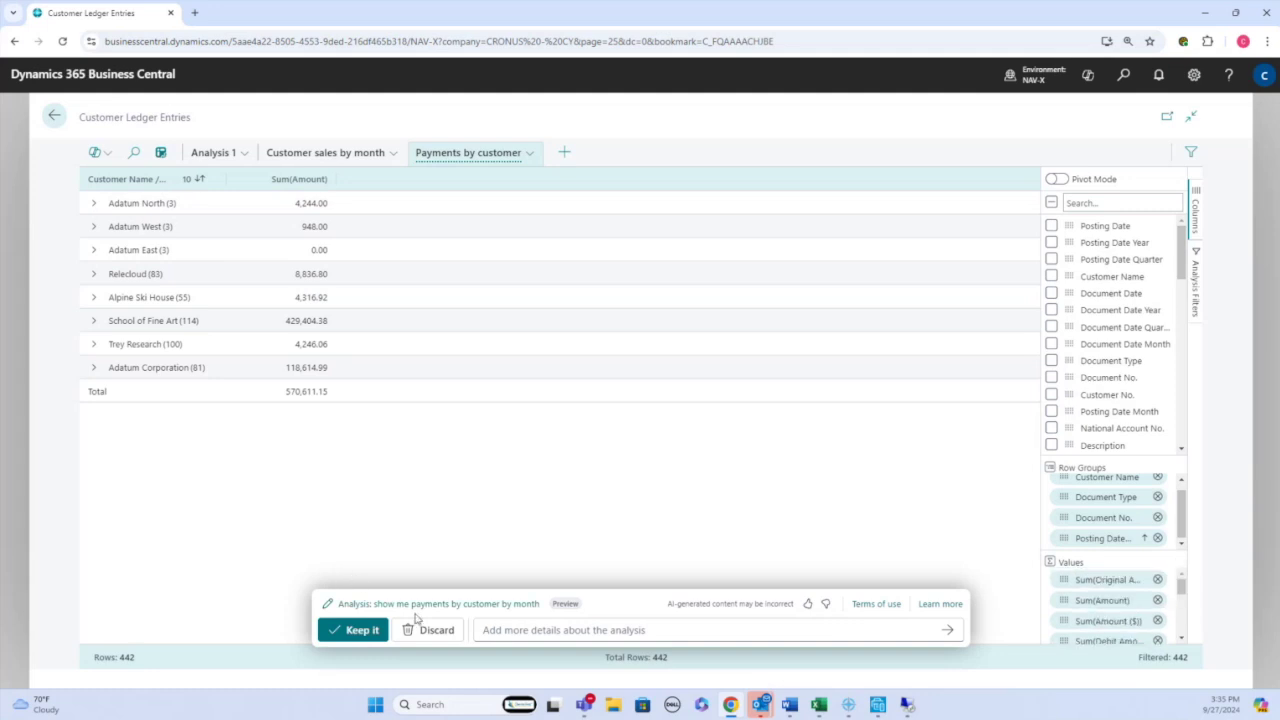
click(360, 632)
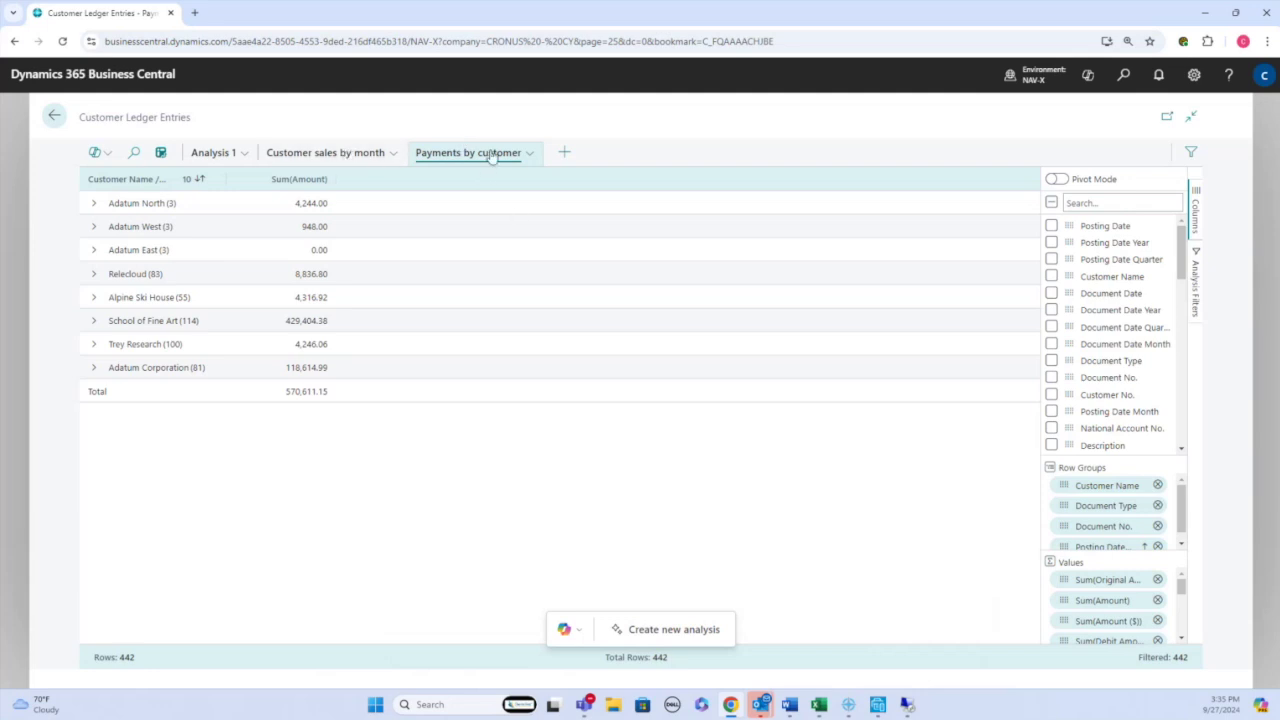
- Examine the Customer sales by month analysis, including Alpine Ski House's breakdown and summary statistics for the January sales, and return to the role center
click(340, 155)
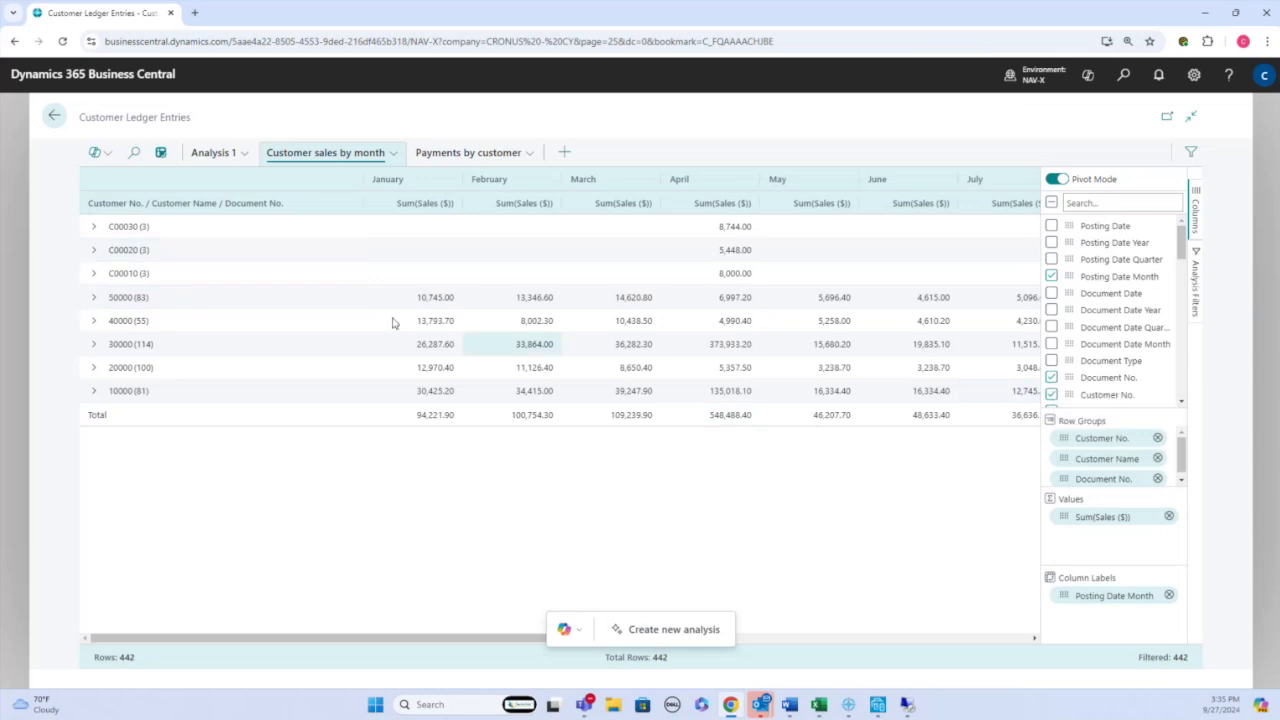
click(92, 322)
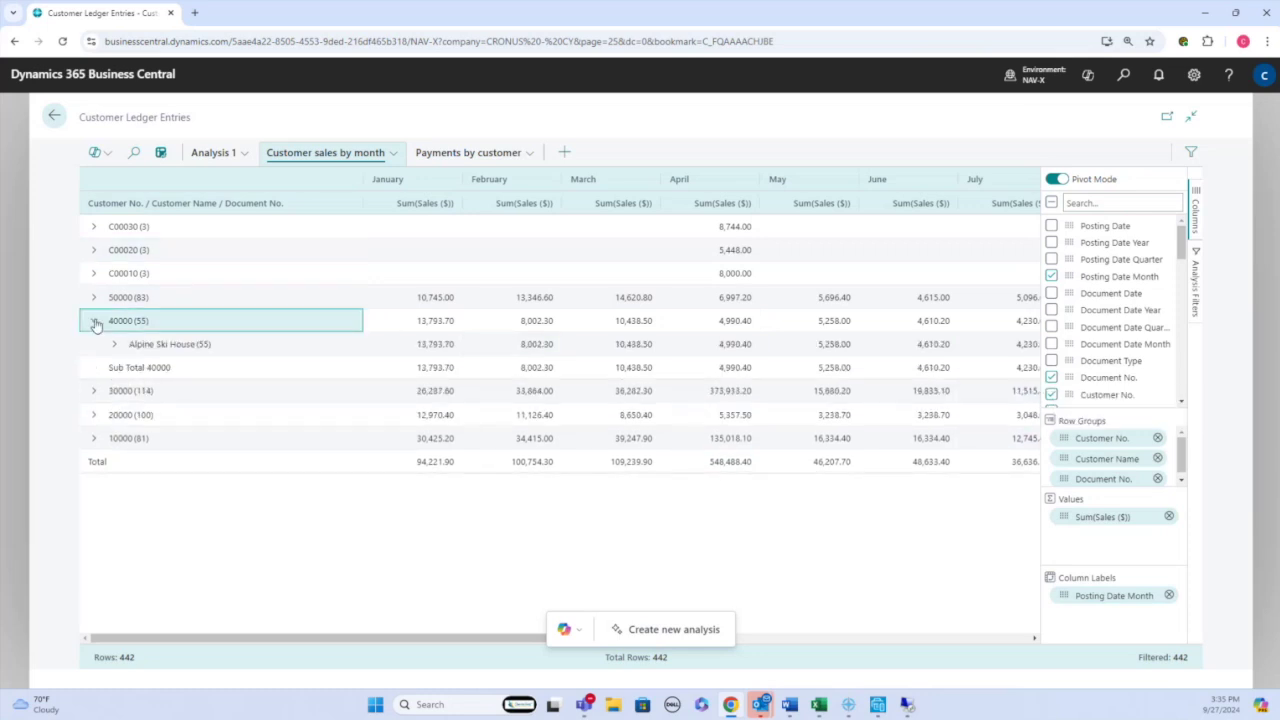
click(94, 322)
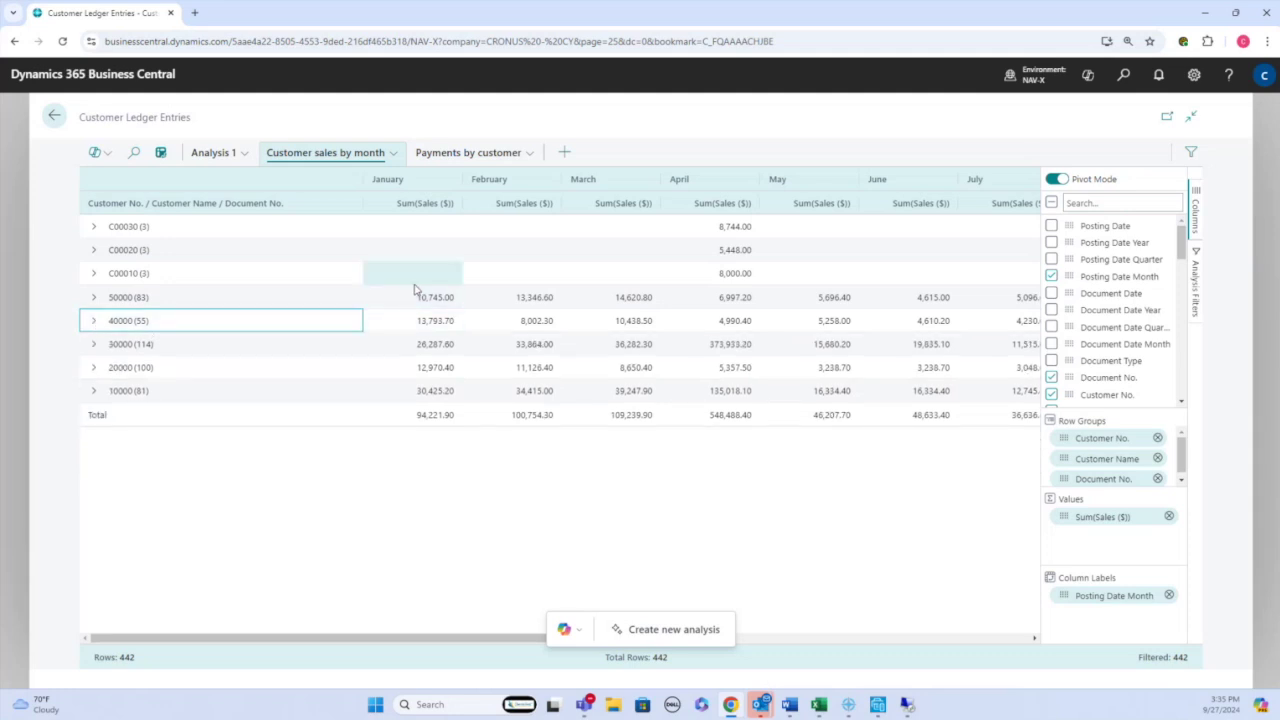
drag(443, 293, 447, 428)
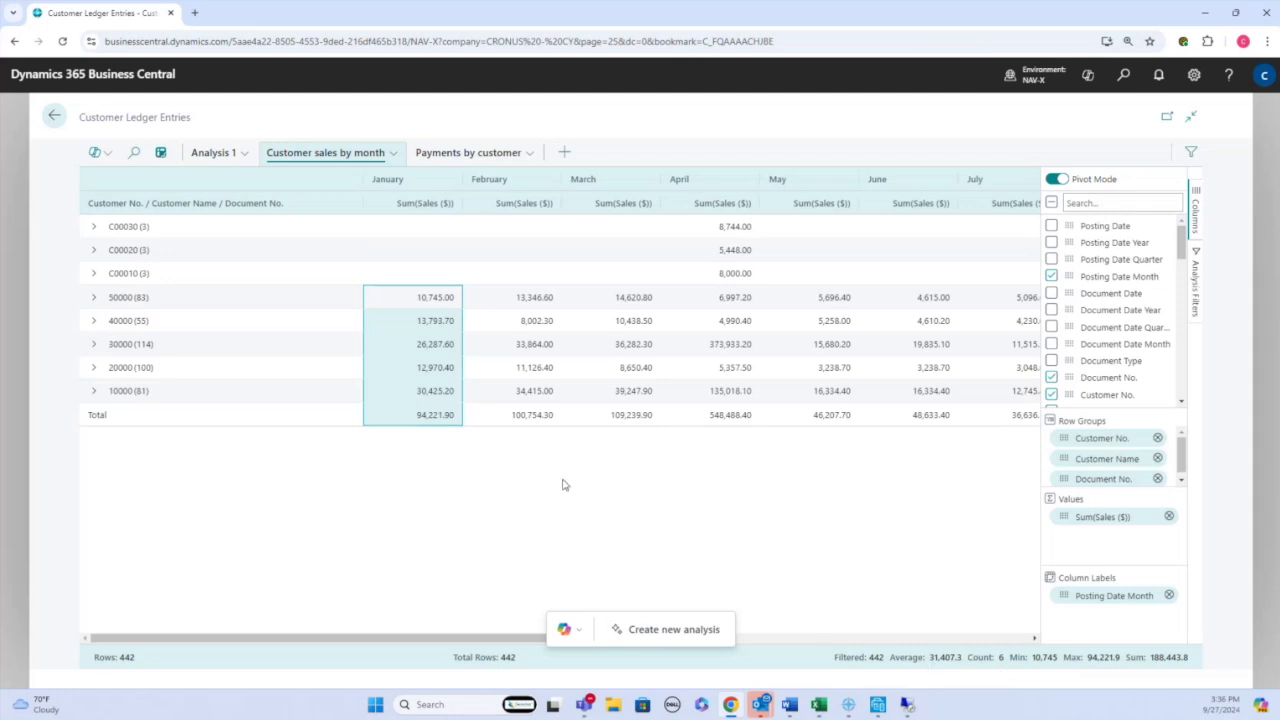
click(54, 116)
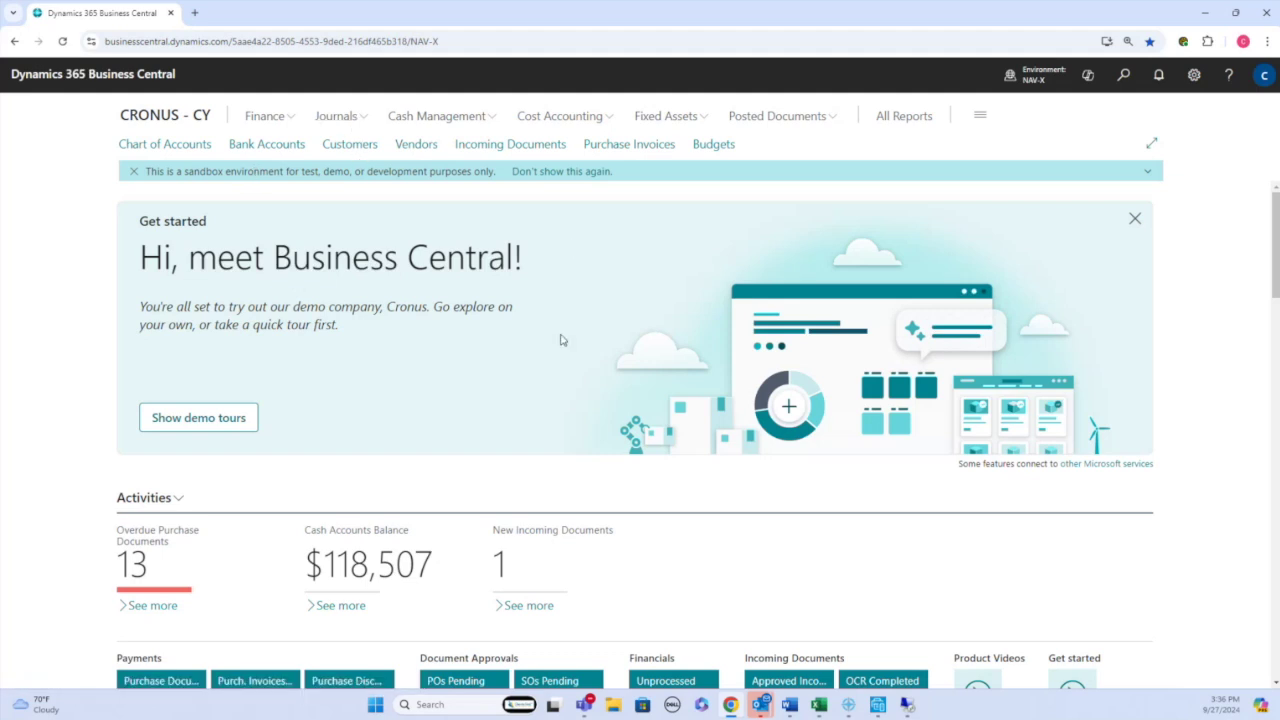
- Search for "bank dep", open the Bank Deposits list, and open the deposit for the CHECKING account
click(1122, 77)
text(bank)
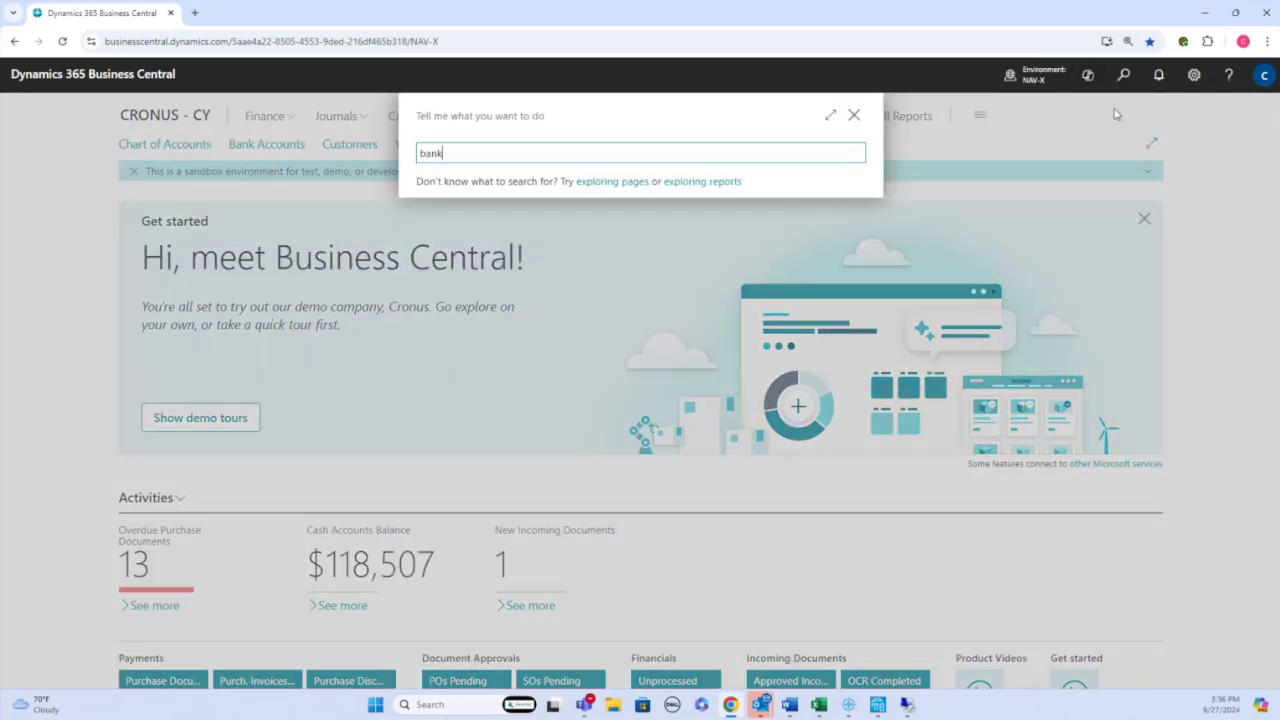
text( dep)
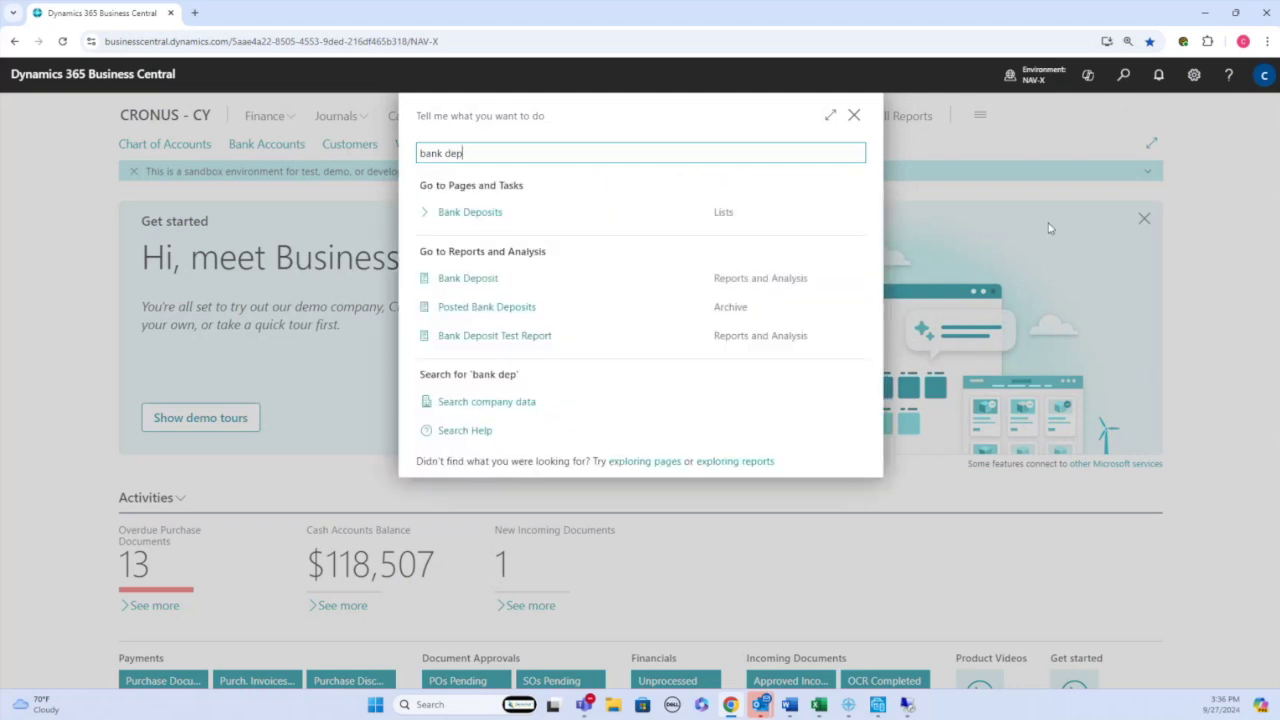
click(488, 214)
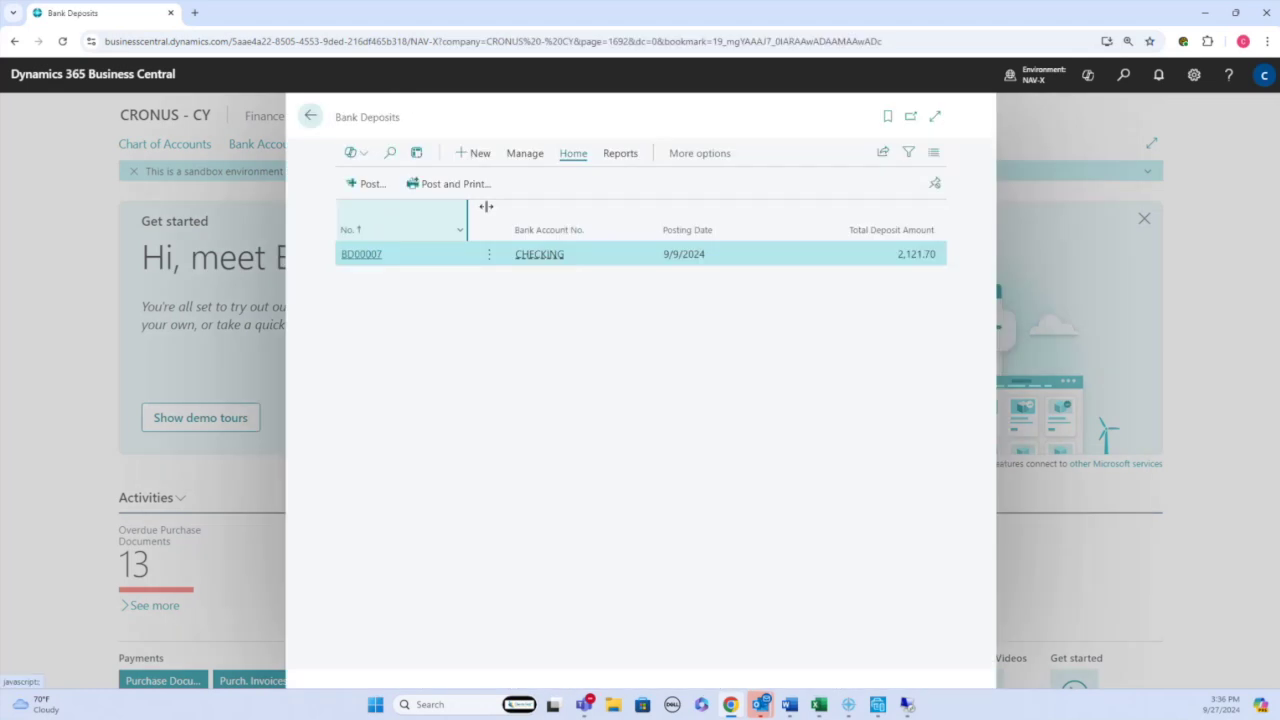
click(364, 256)
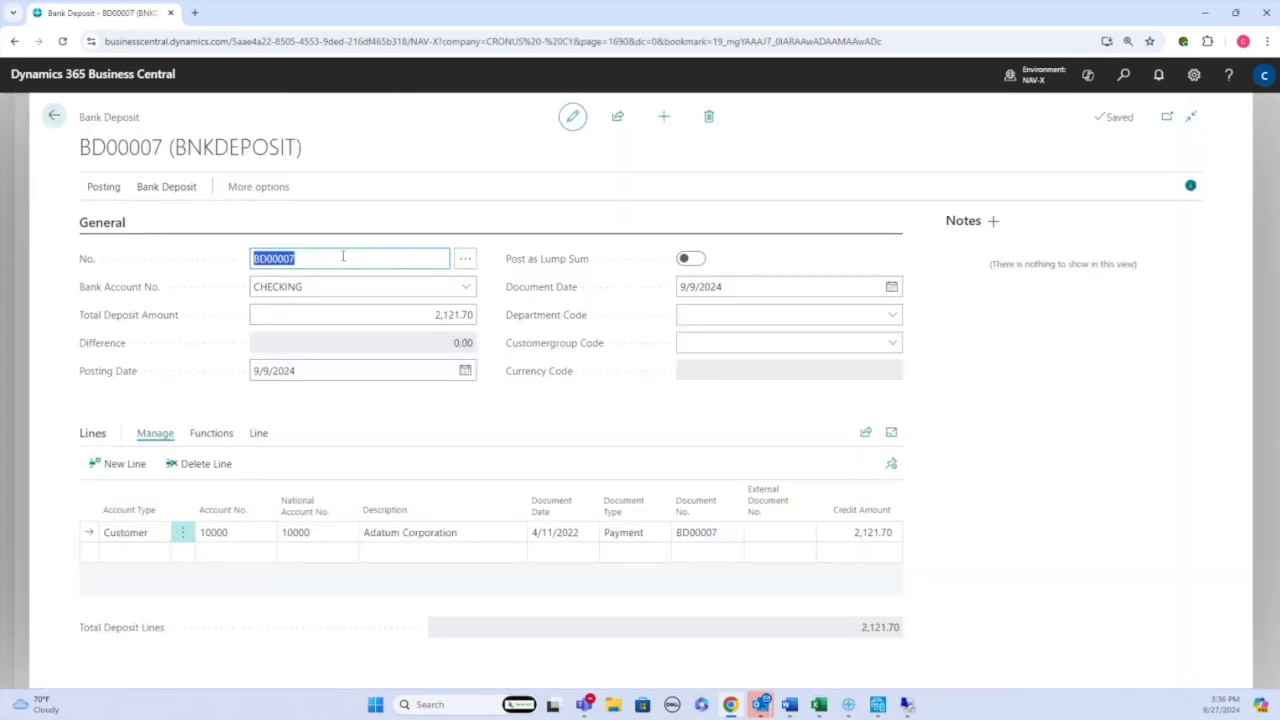
- Add a customer payment line for Alpine Ski House to the bank deposit with external document number 45554
click(371, 317)
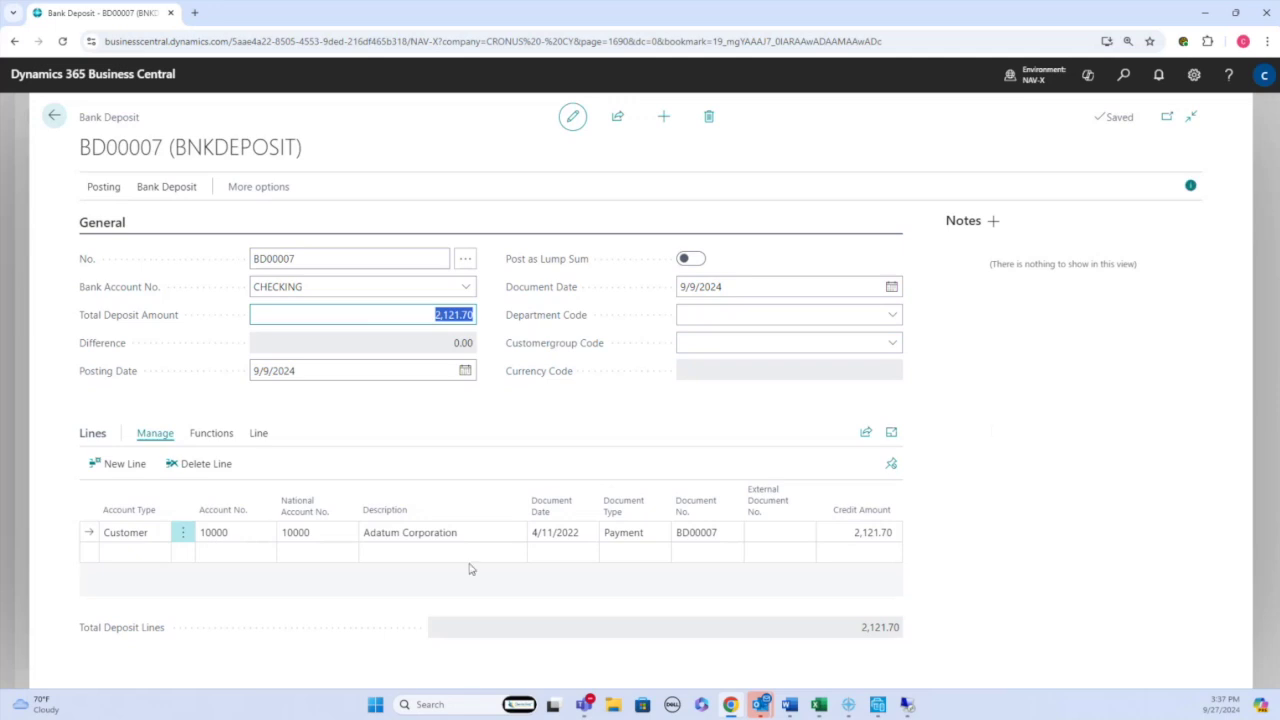
click(157, 555)
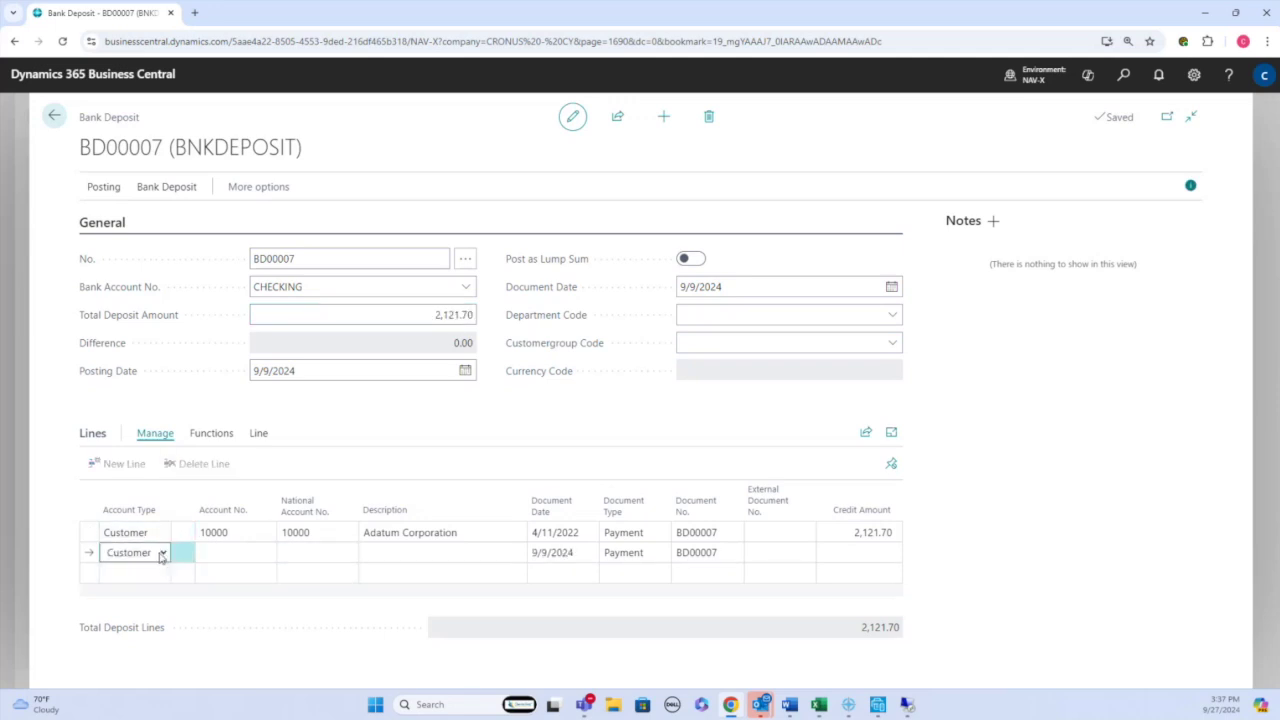
click(162, 554)
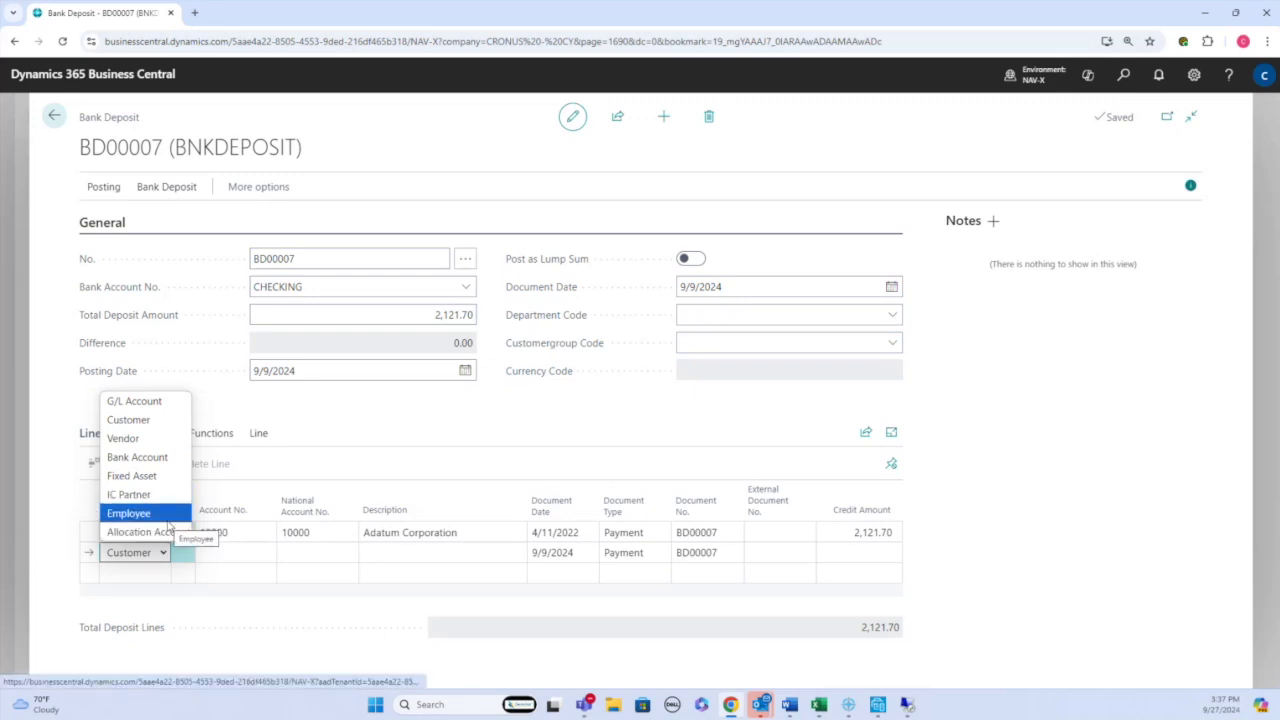
click(245, 552)
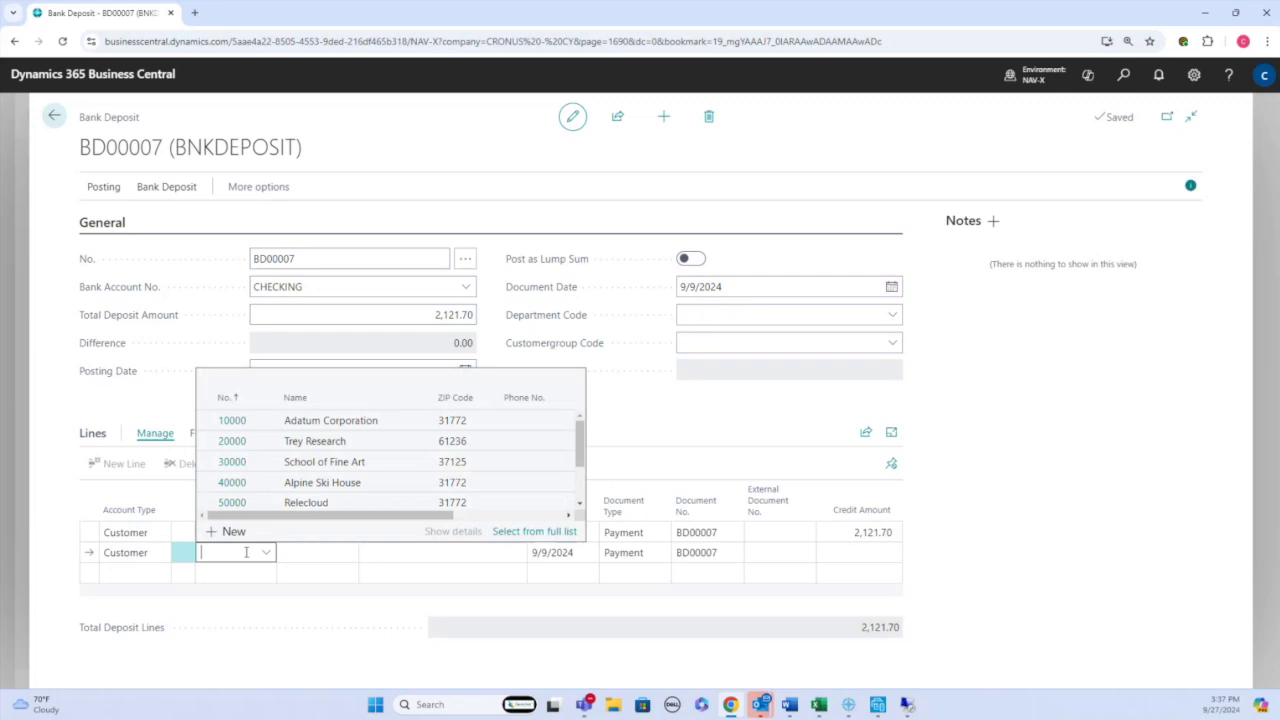
click(247, 489)
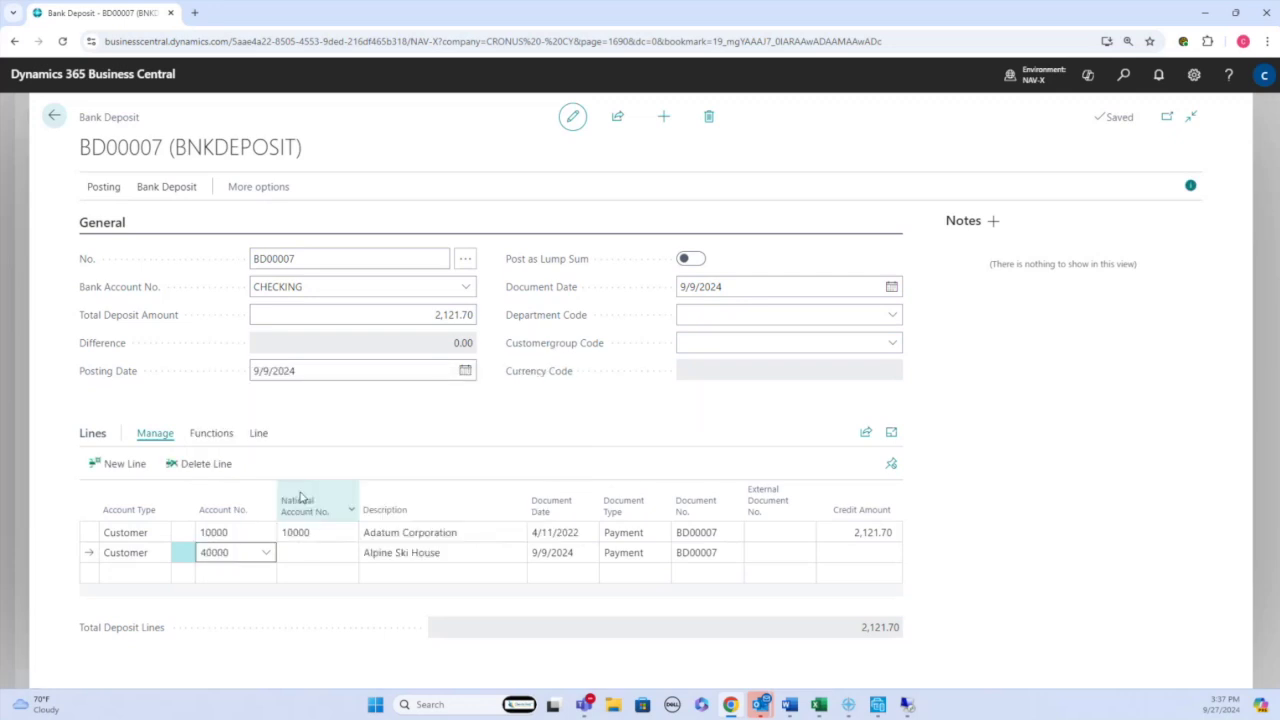
key(Tab)
key(Tab)
key(Tab)
key(Tab)
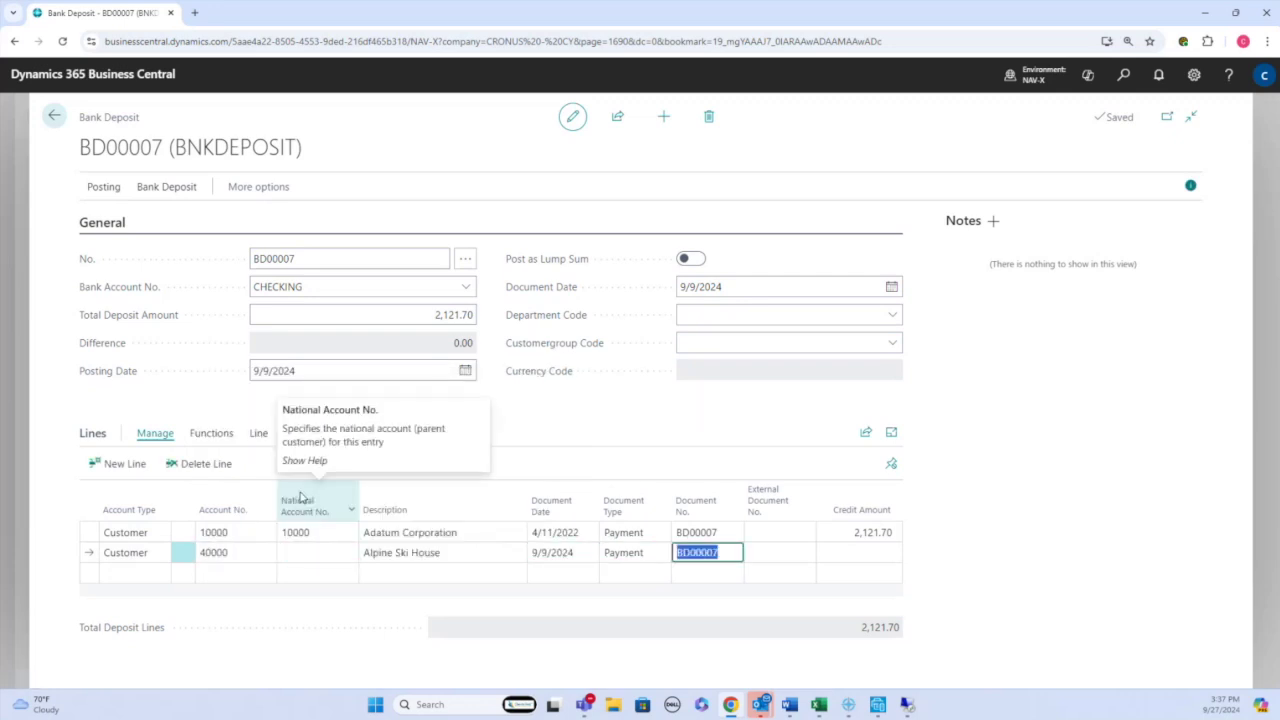
text(45554)
key(Tab)
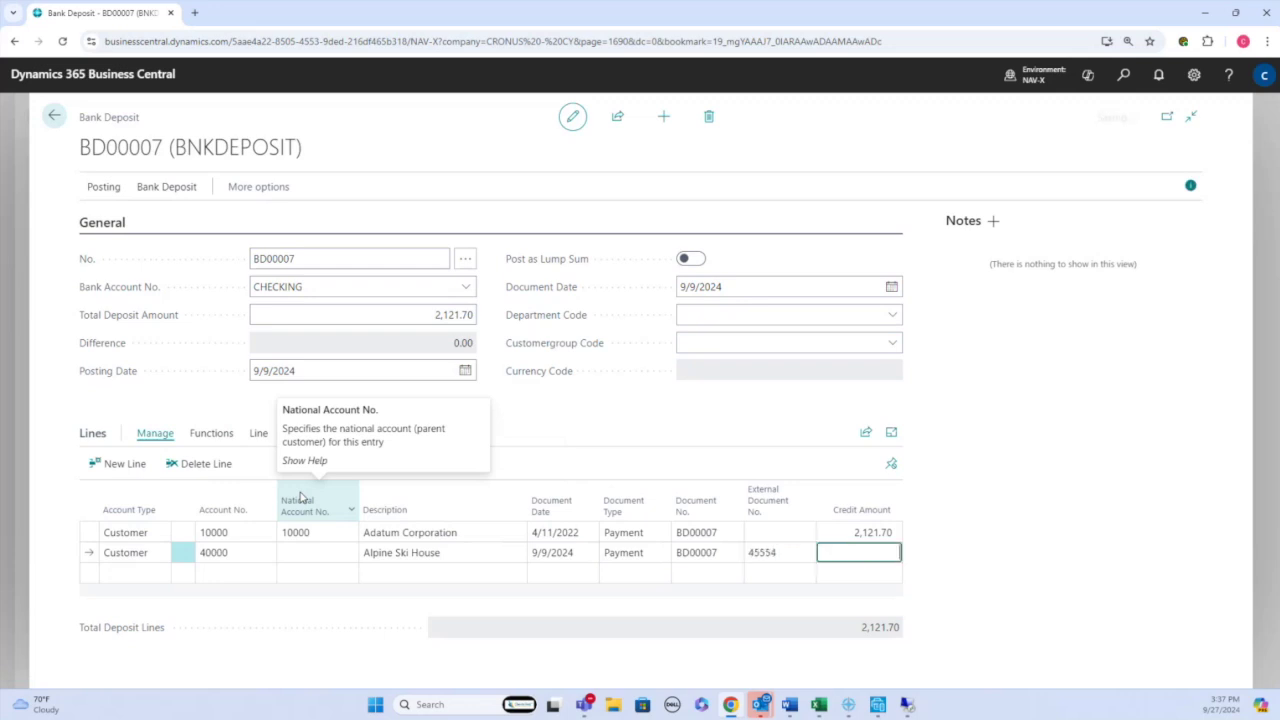
- Open the entries to apply for the Alpine Ski House line and set Invoice S-INV102180's Amount to Apply to 4315
click(256, 433)
click(229, 433)
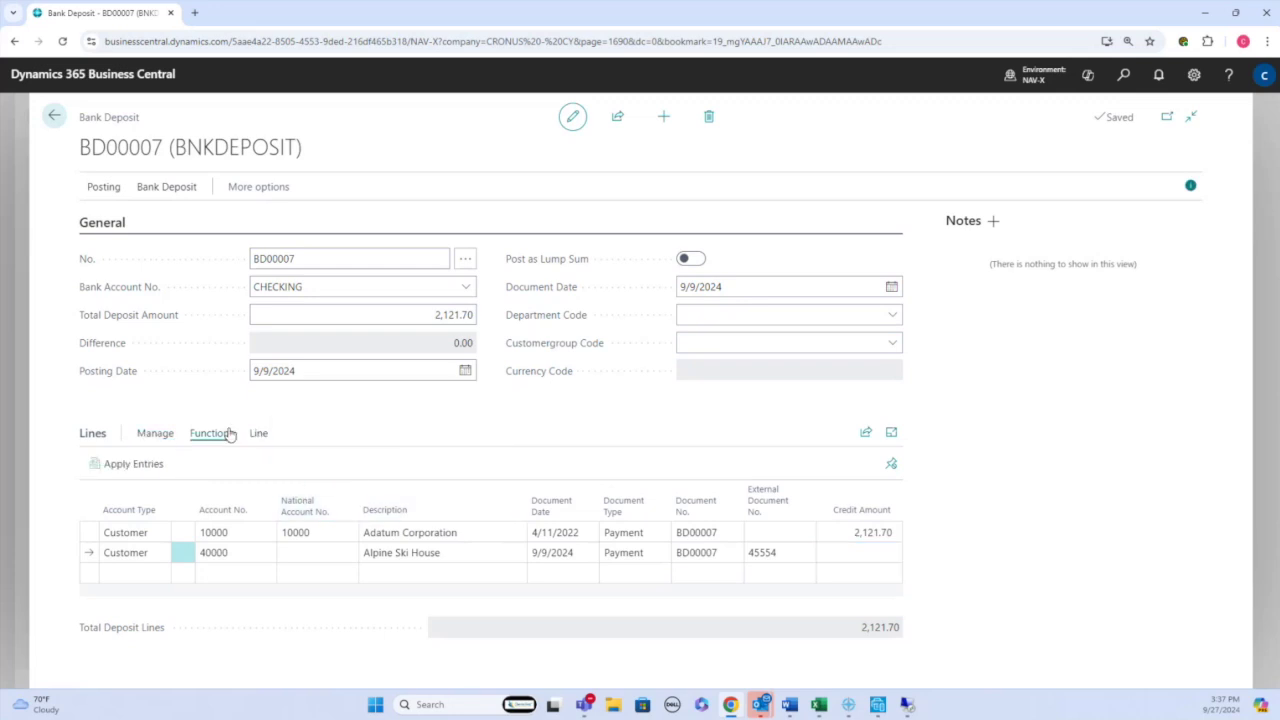
click(117, 465)
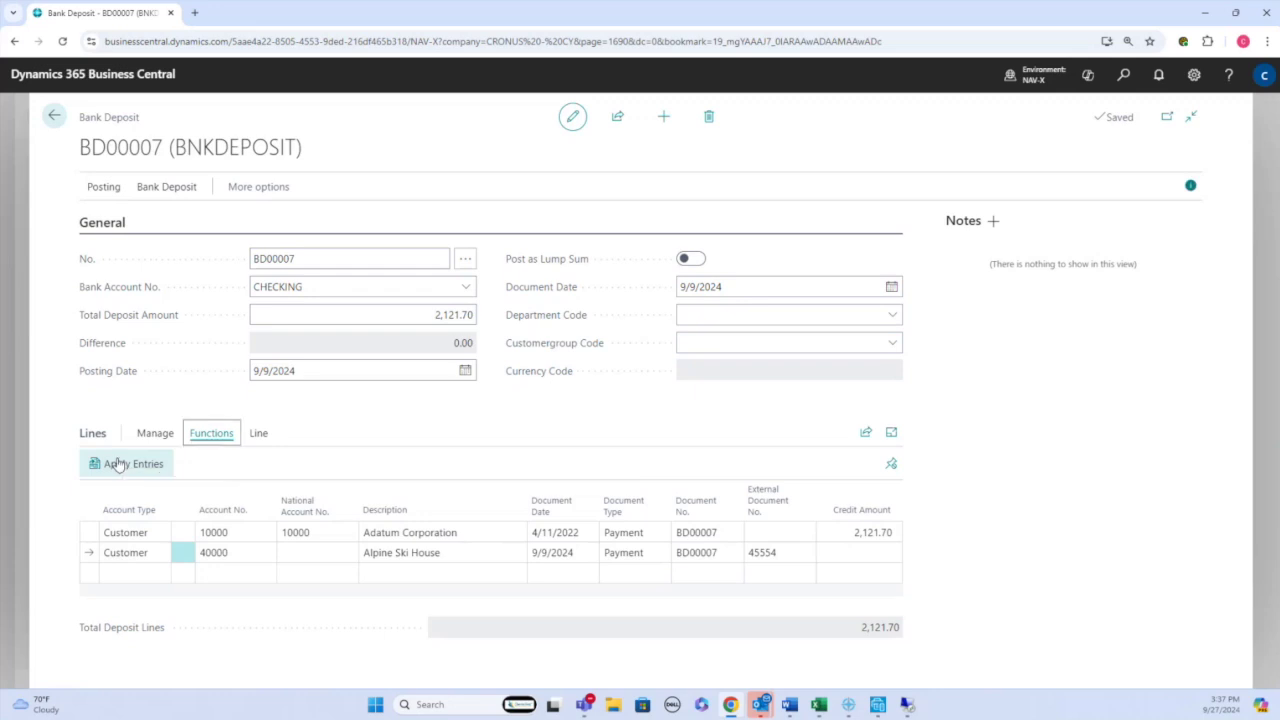
click(117, 465)
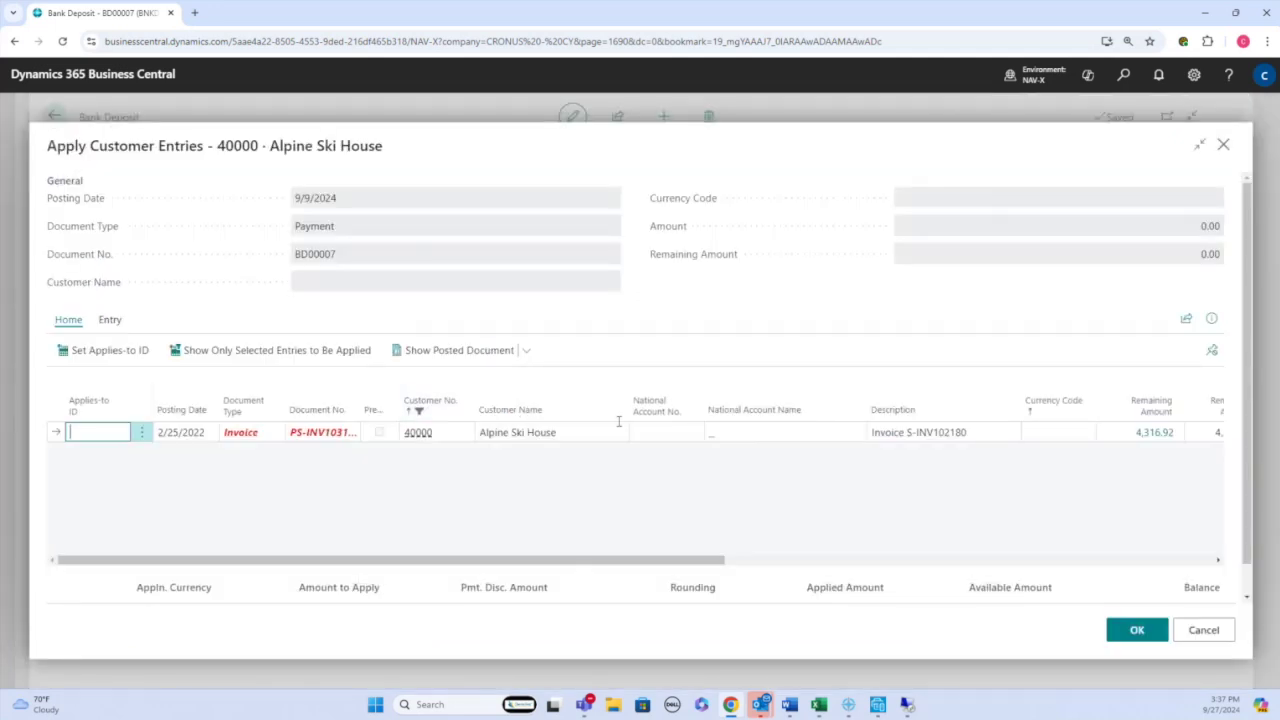
key(Tab)
key(Tab)
key(Tab)
key(Tab)
key(Tab)
key(Tab)
key(Tab)
key(Tab)
key(Tab)
key(Tab)
key(Tab)
key(Tab)
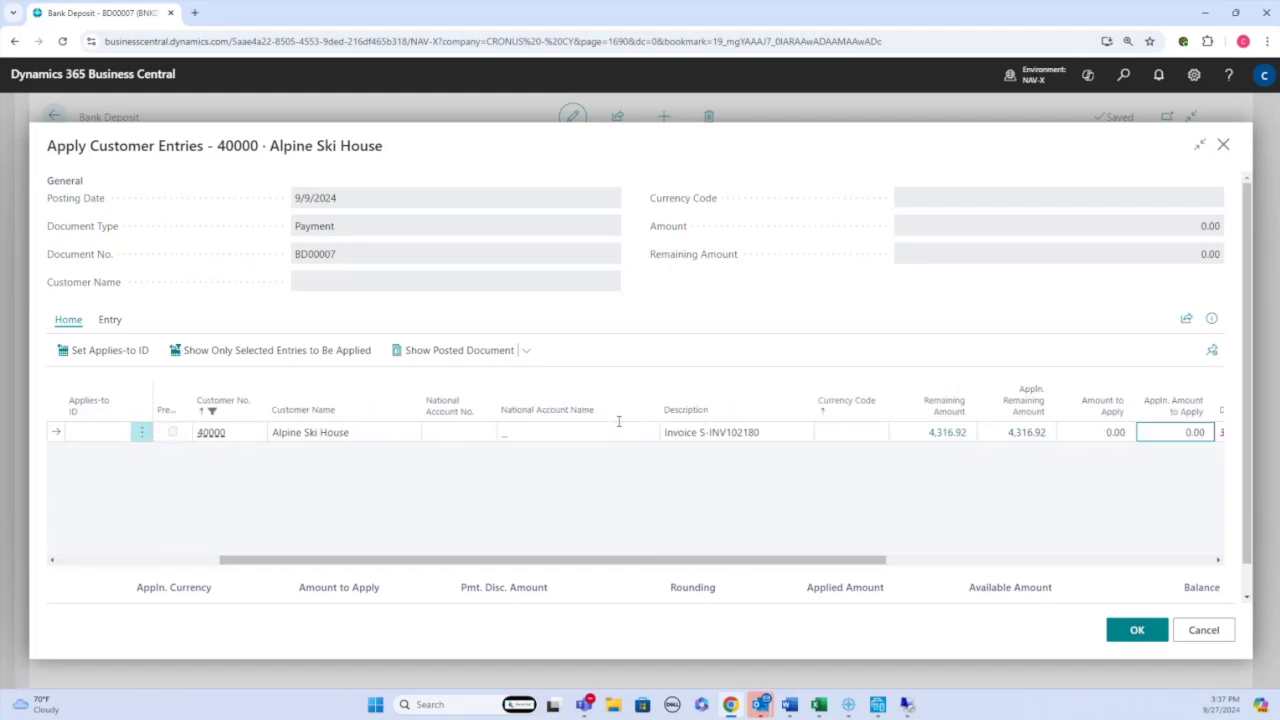
key(shift+Tab)
key(shift+Tab)
key(shift+Tab)
key(shift+Tab)
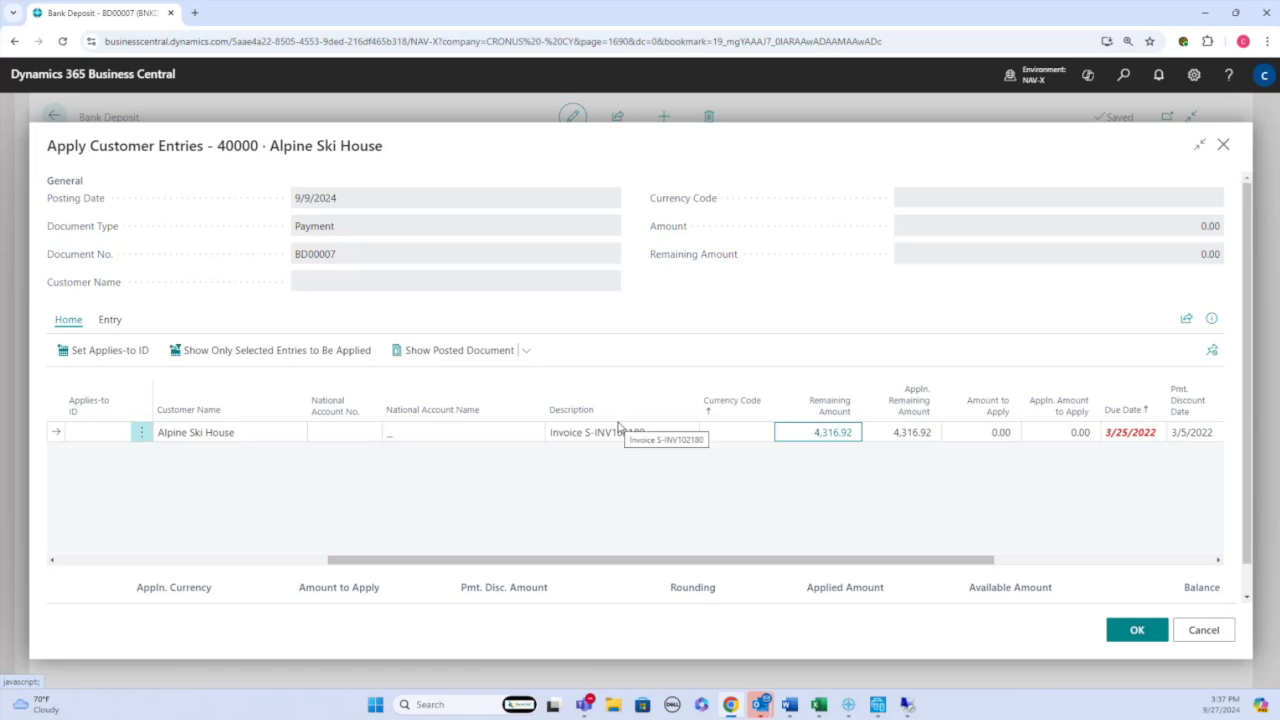
key(Tab)
key(Tab)
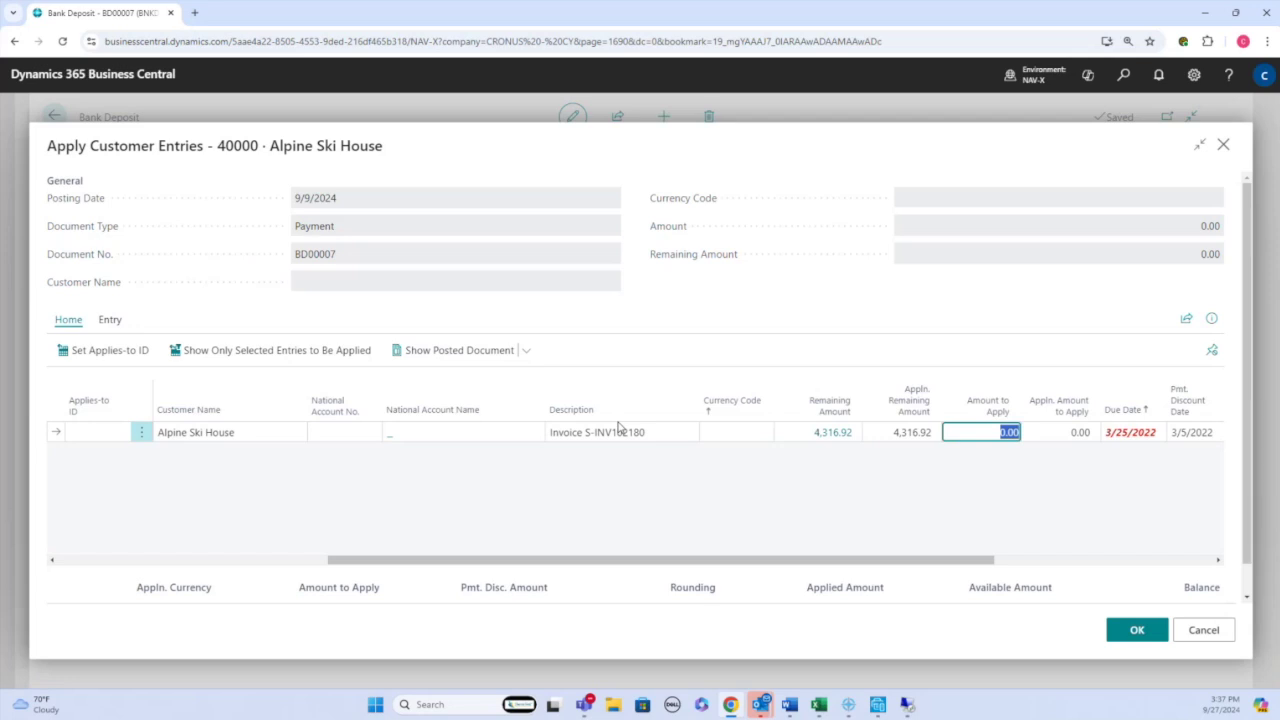
key(shift+F11)
text(4315)
key(Tab)
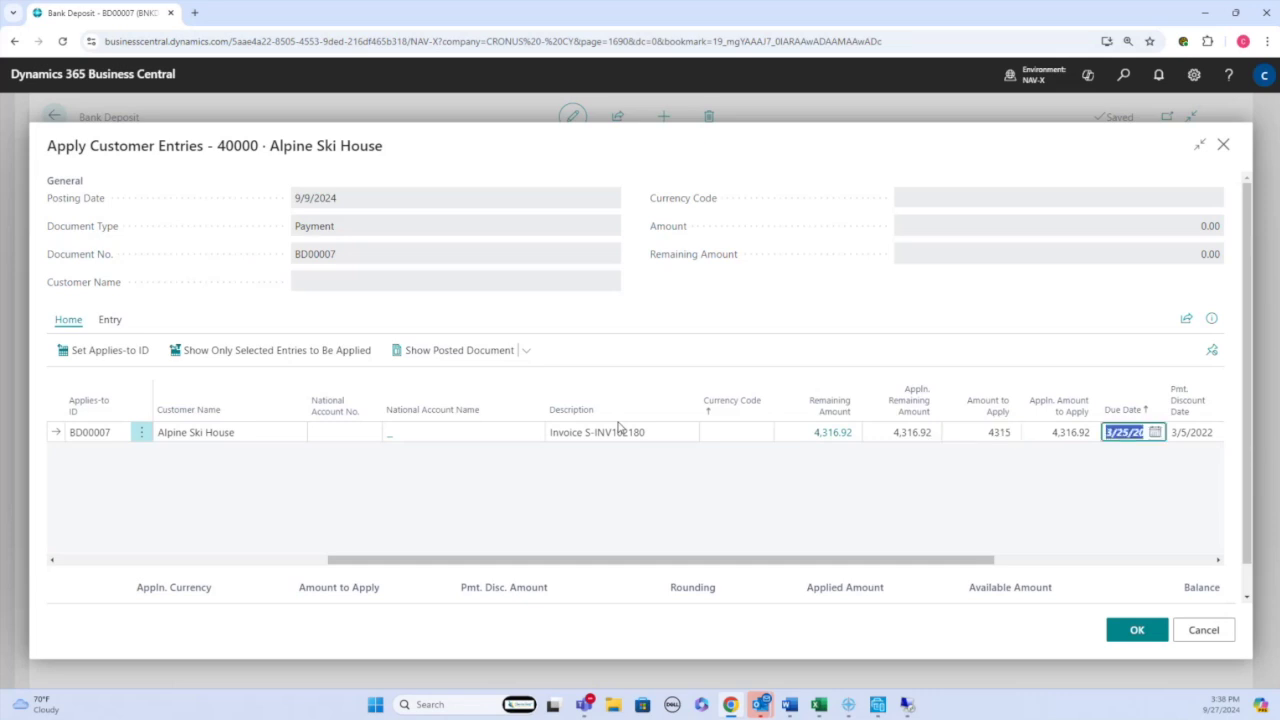
- Check the invoice's payment discount and maximum payment tolerance fields, and accept the application to the deposit line
key(Tab)
key(Tab)
key(Tab)
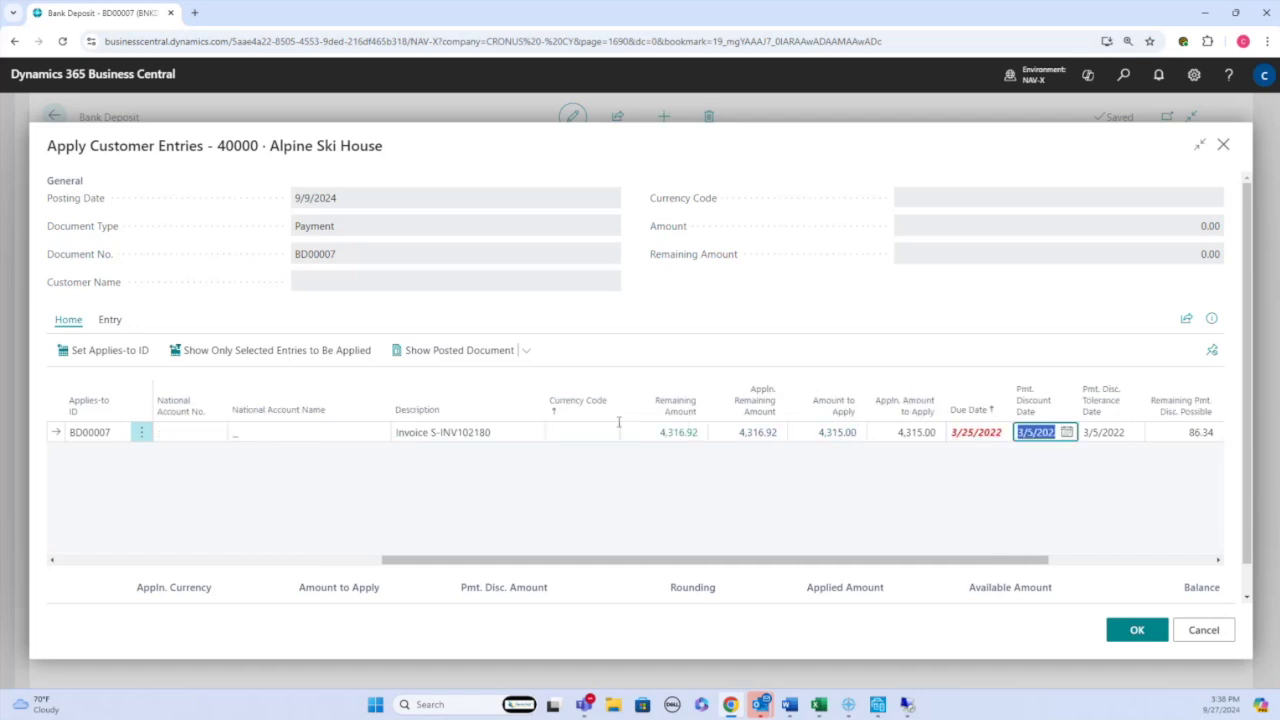
key(Tab)
key(Tab)
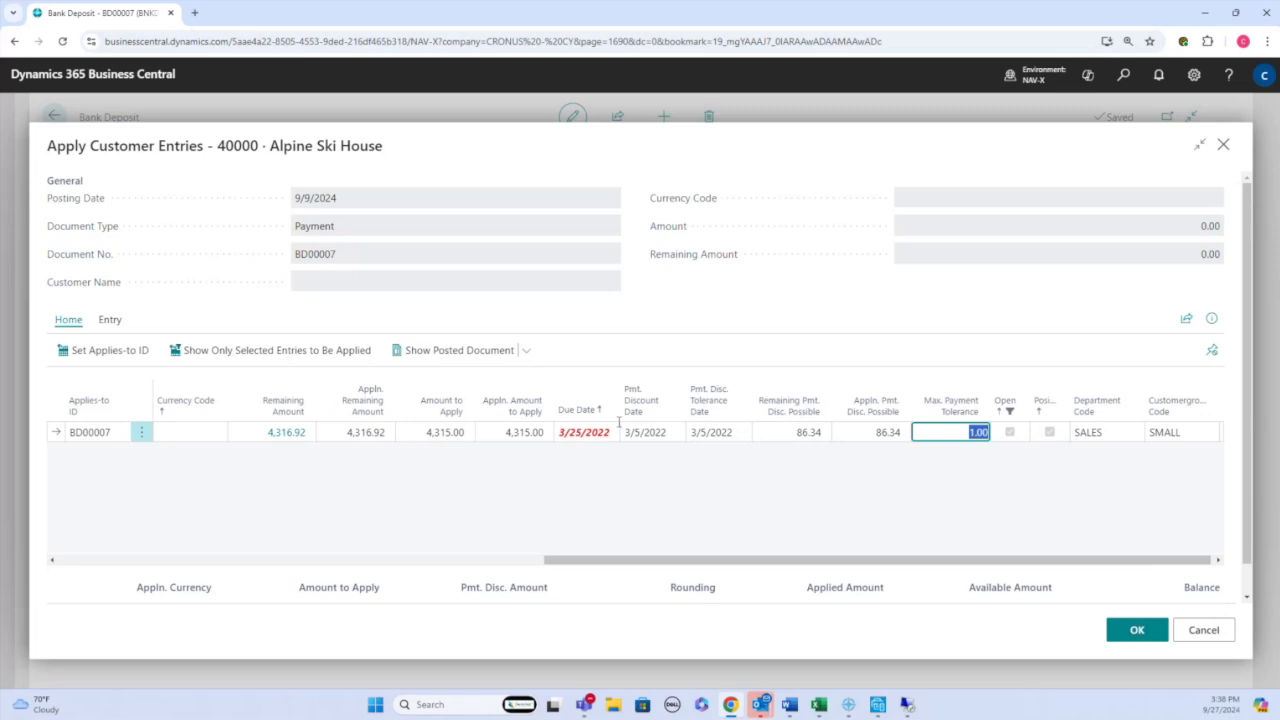
click(1139, 632)
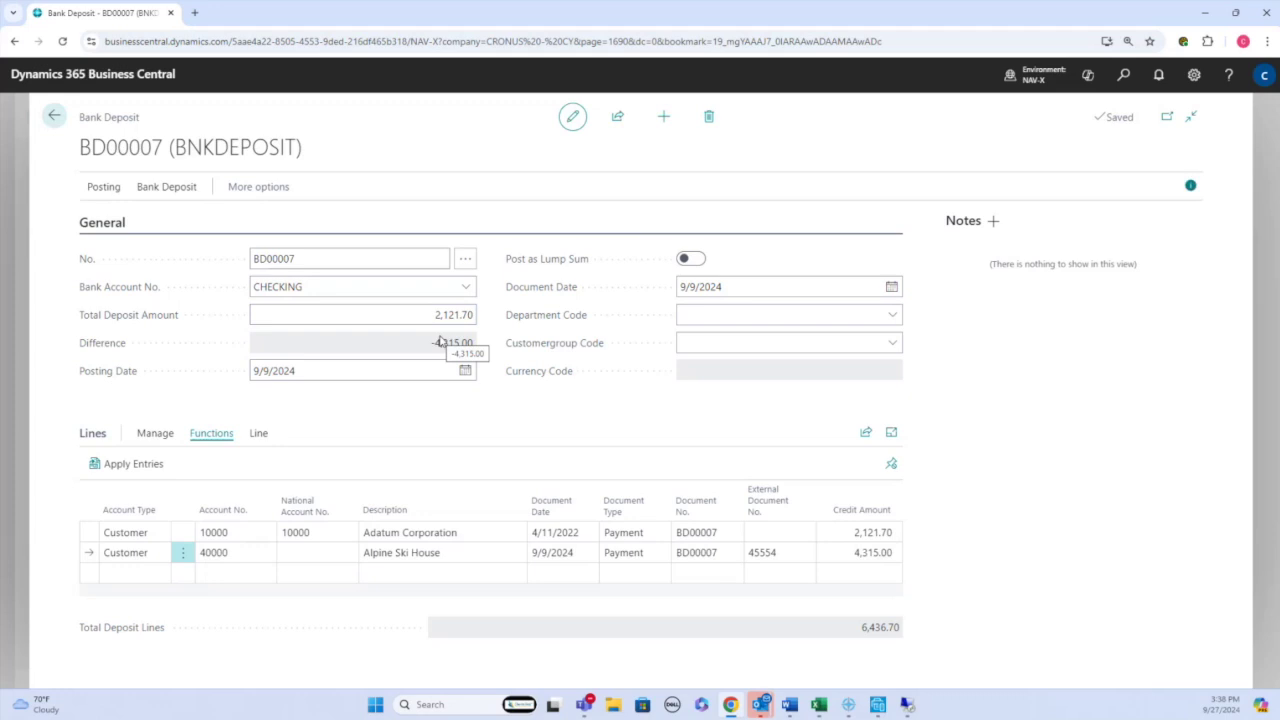
- Preview the Bank Deposit Test Report for this deposit, read its warning line, and return to the deposit
click(372, 368)
click(105, 187)
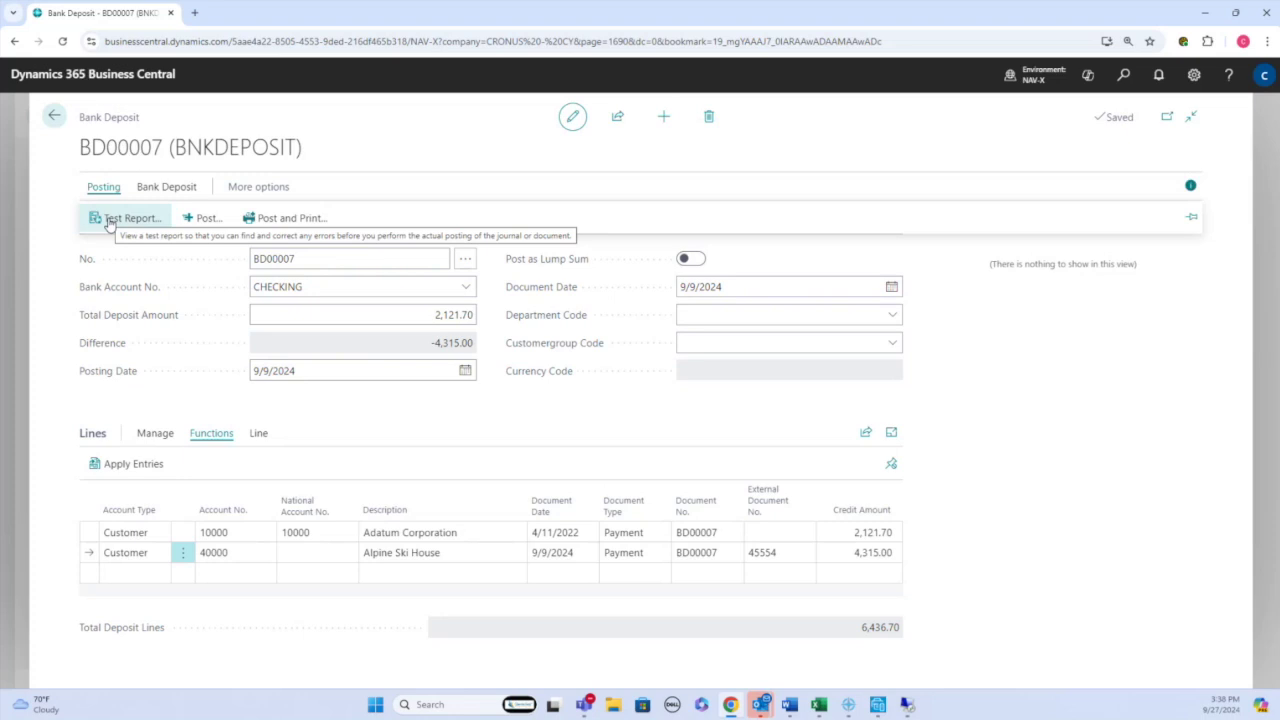
click(110, 220)
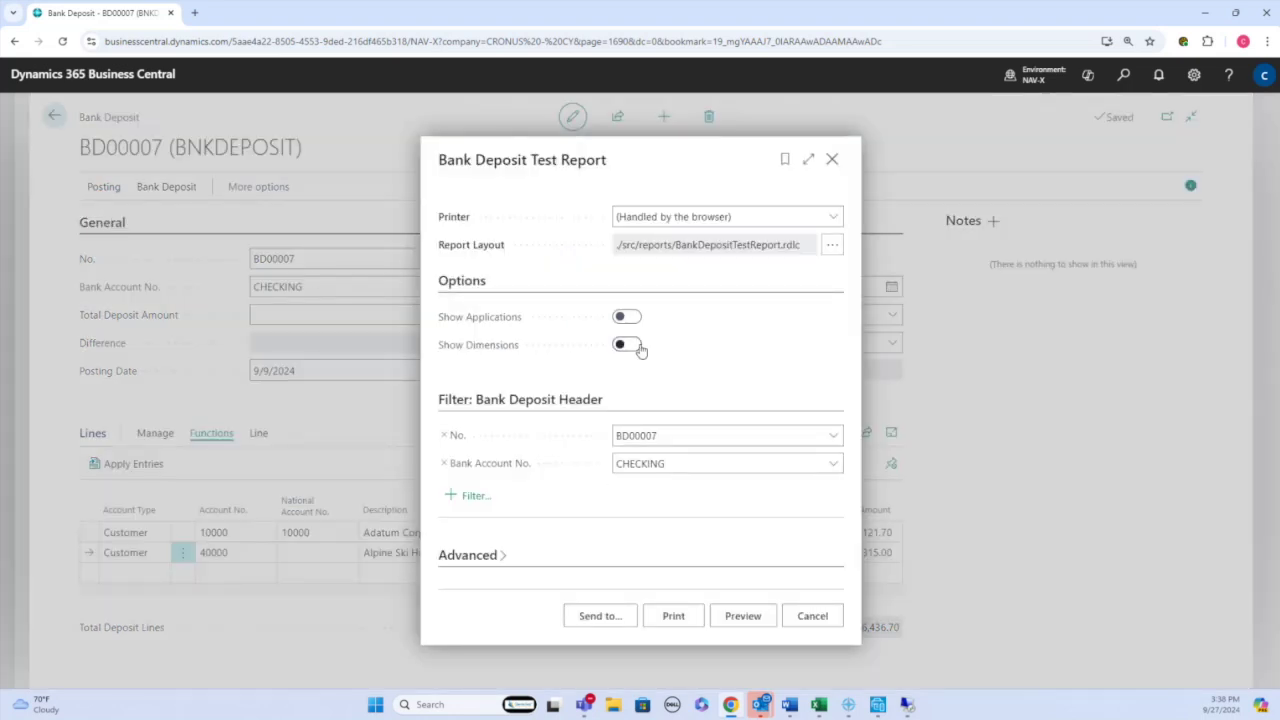
click(743, 616)
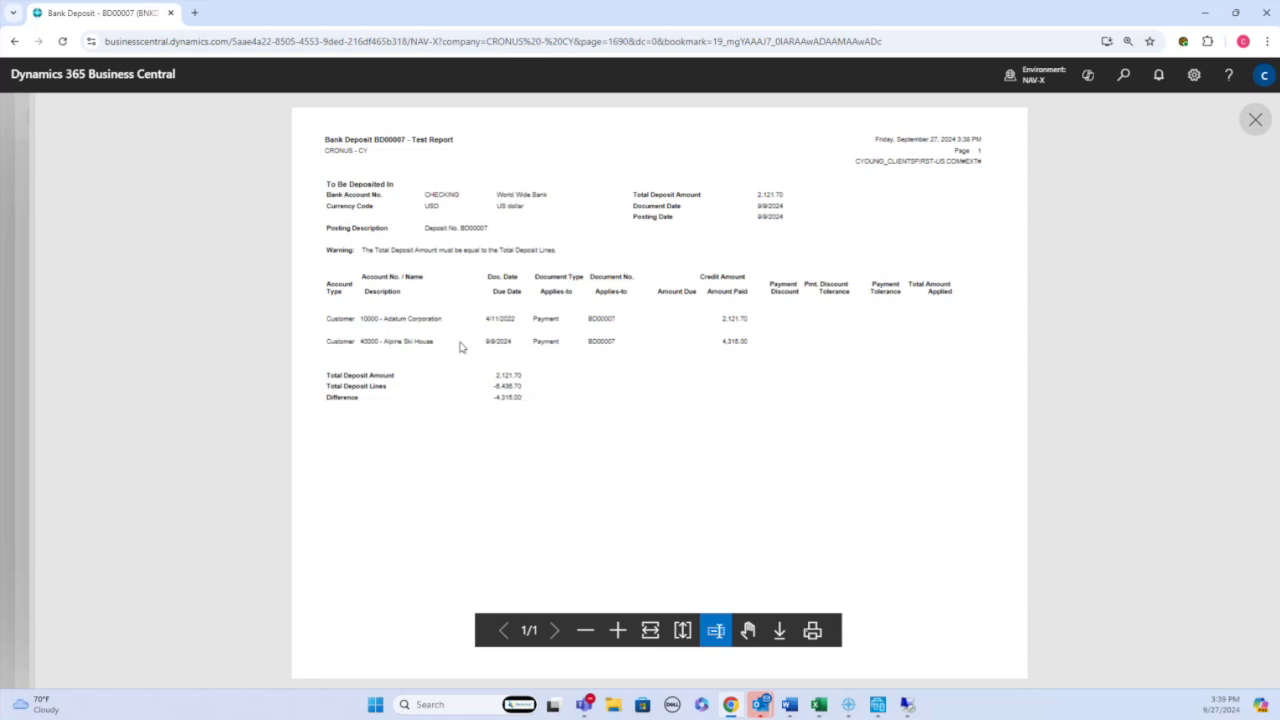
drag(325, 254, 402, 252)
click(402, 252)
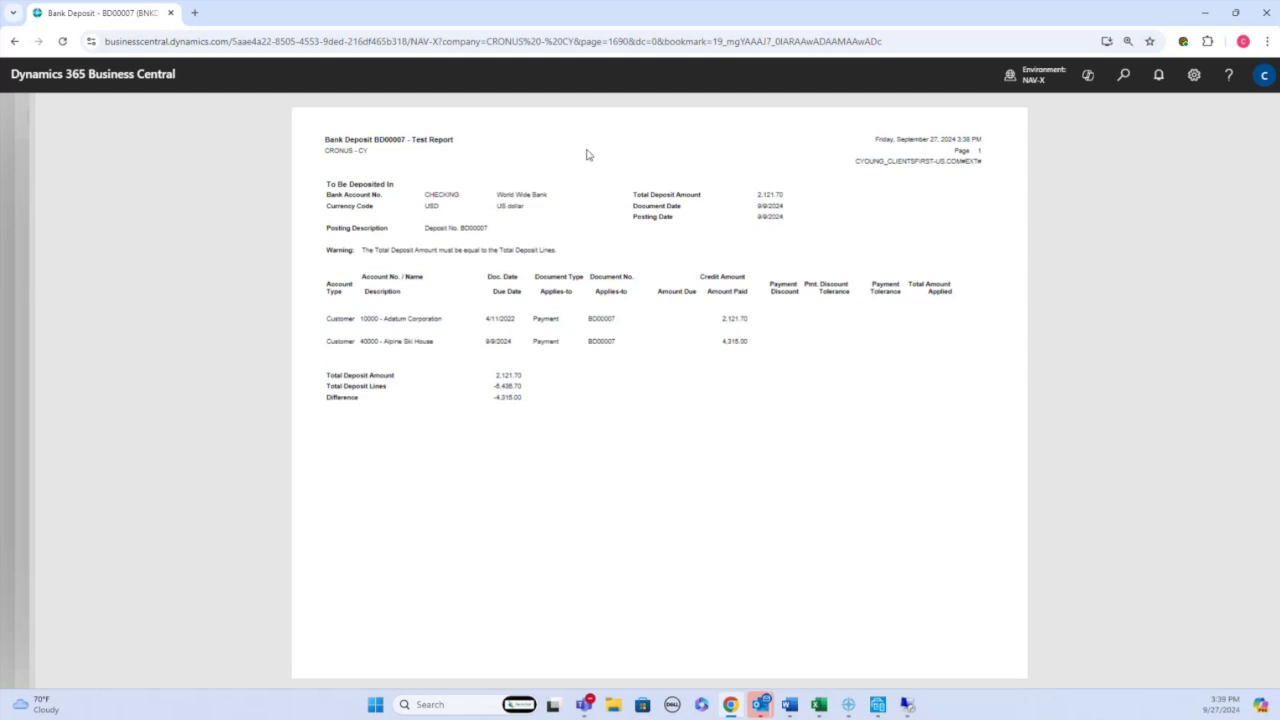
click(1265, 136)
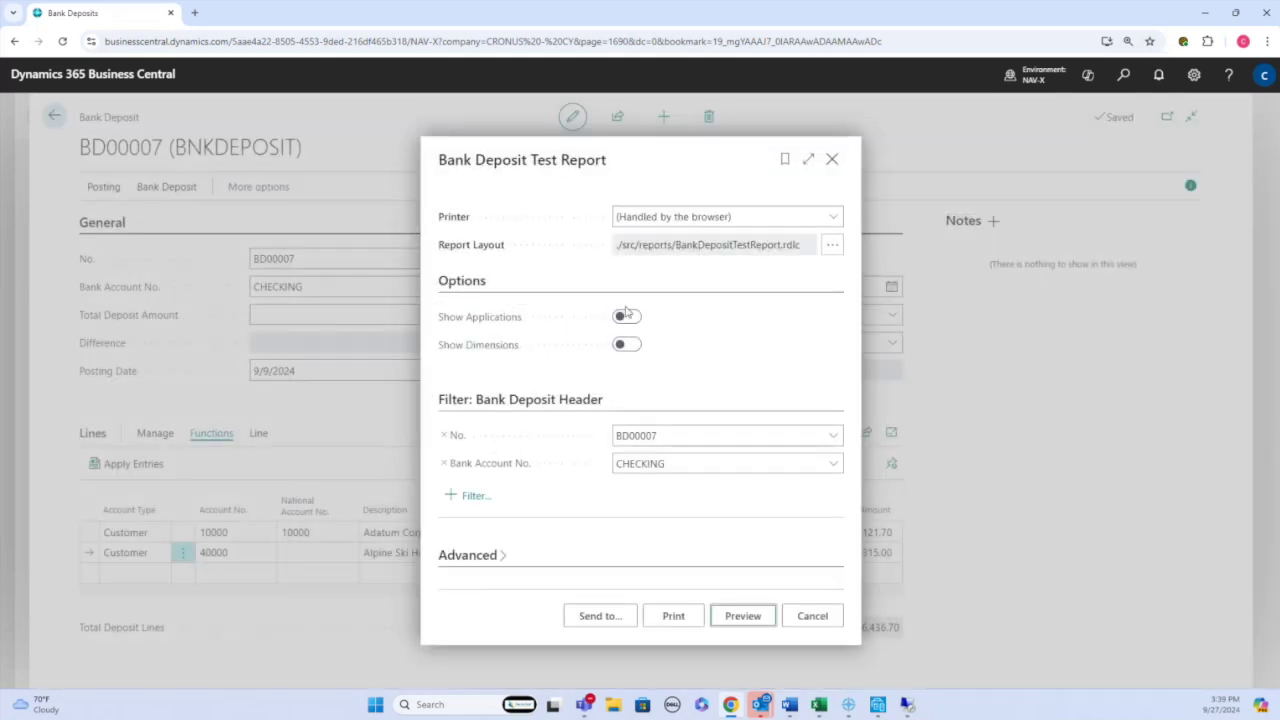
key(Escape)
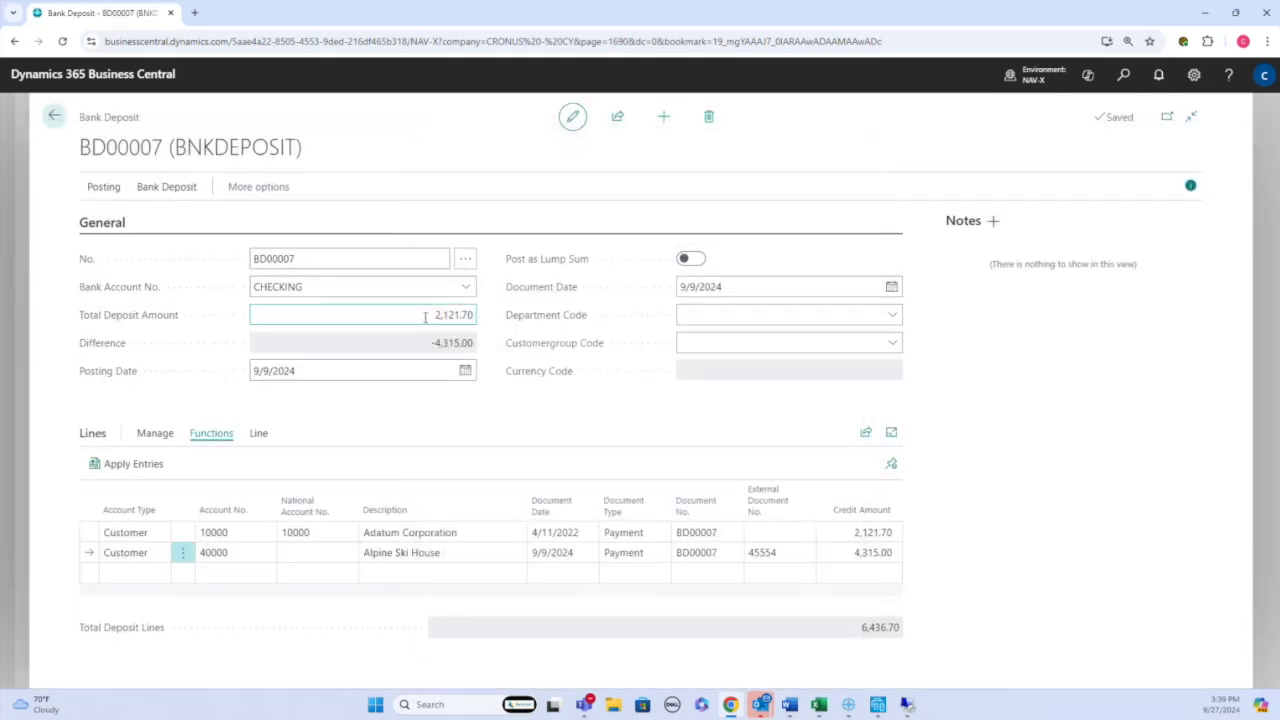
- Reset the deposit's Total Deposit Amount to 0
click(425, 317)
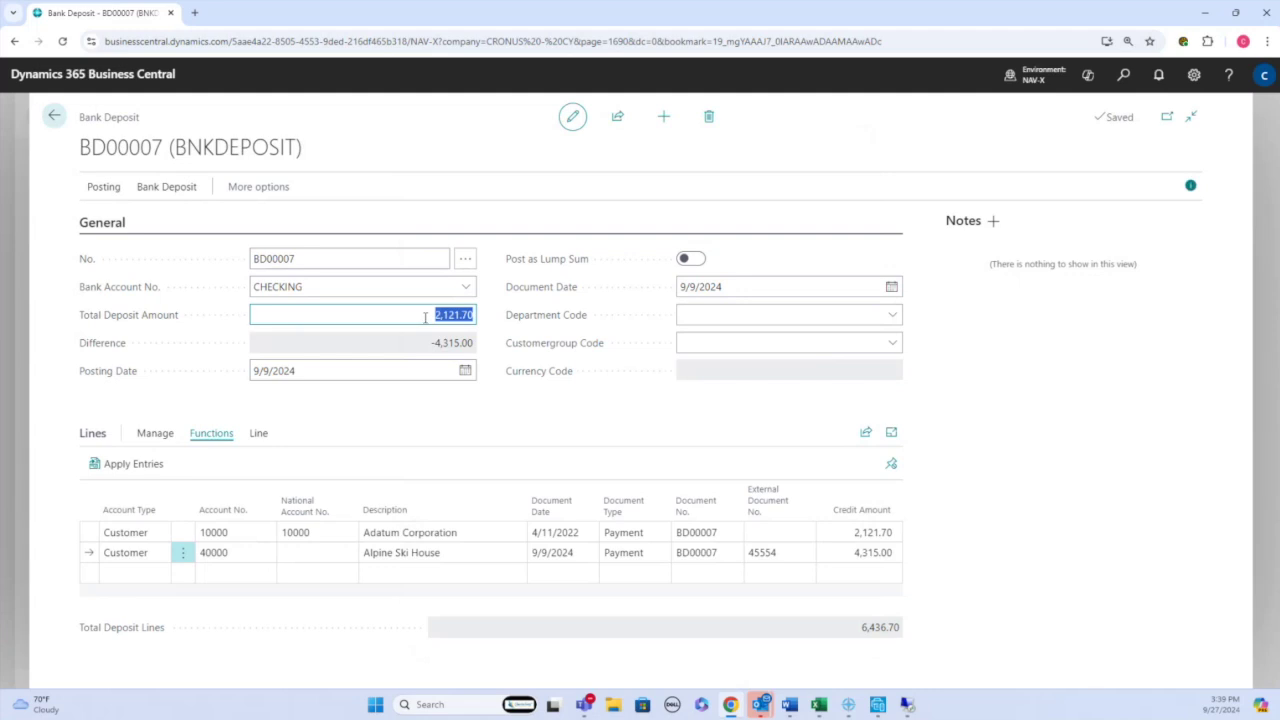
key(BackSpace)
text(0)
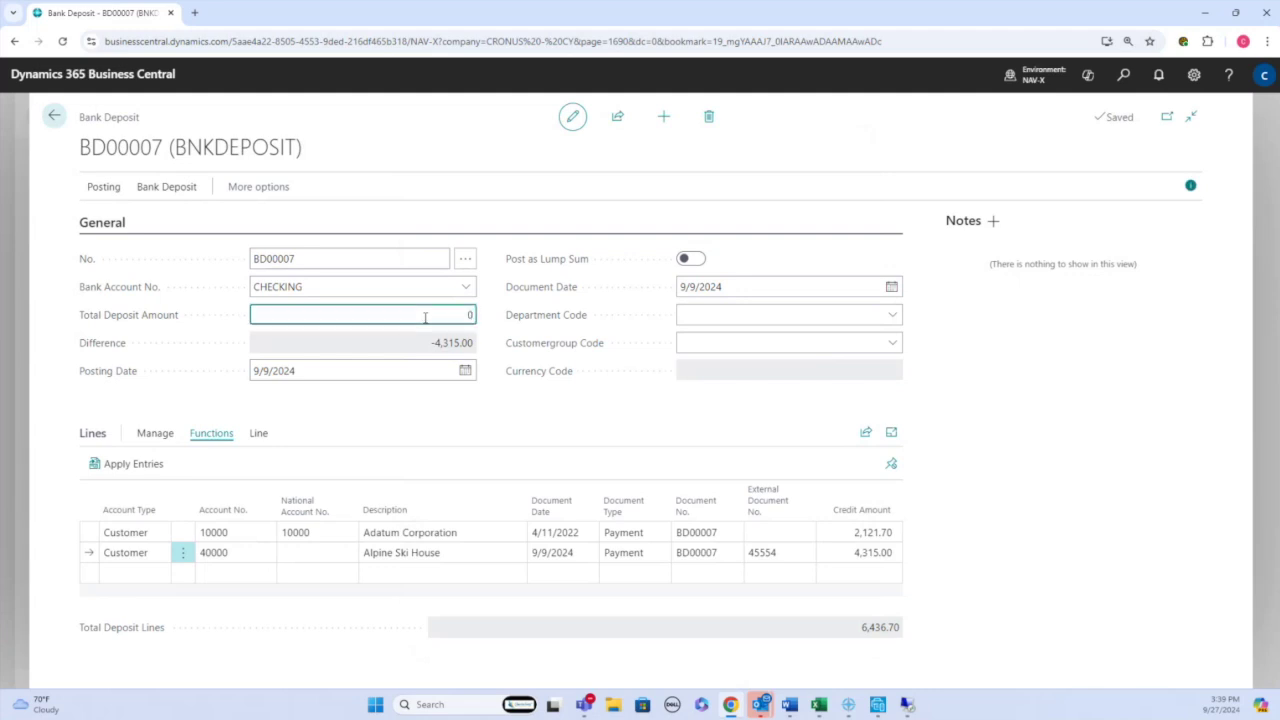
key(Tab)
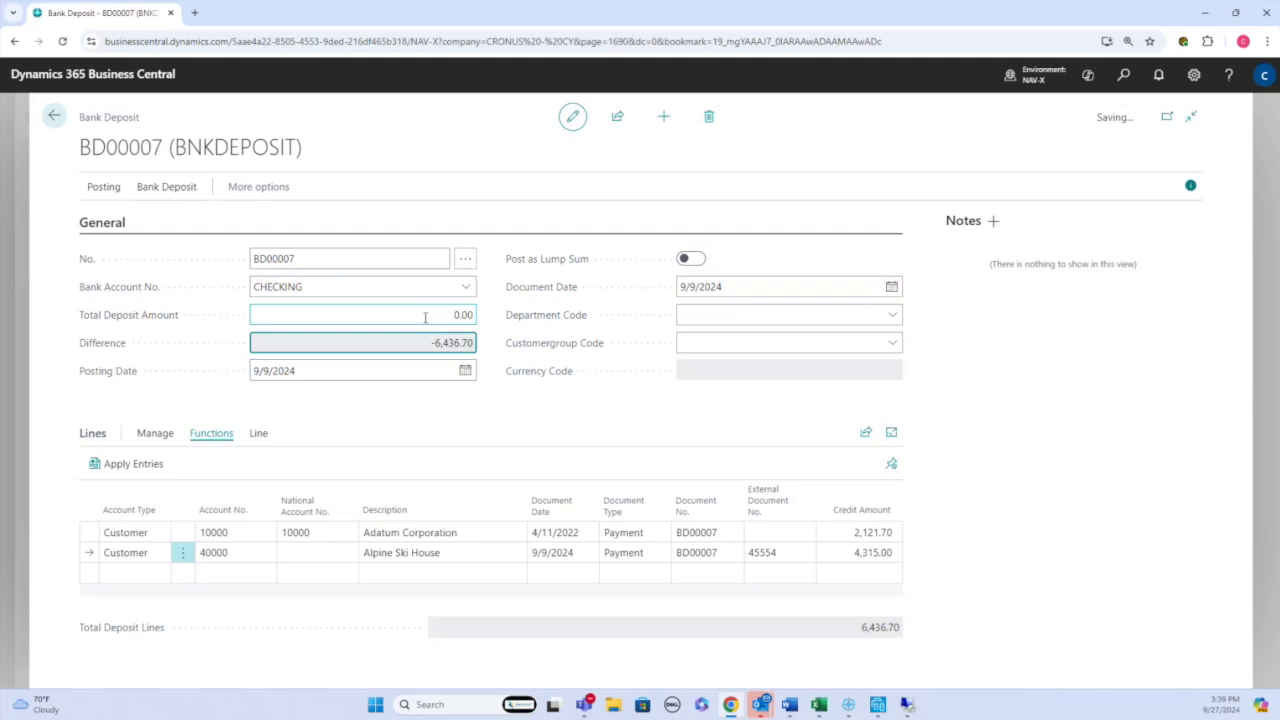
- Set the Total Deposit Amount to 6,436.70 to match the total of the deposit lines
click(425, 317)
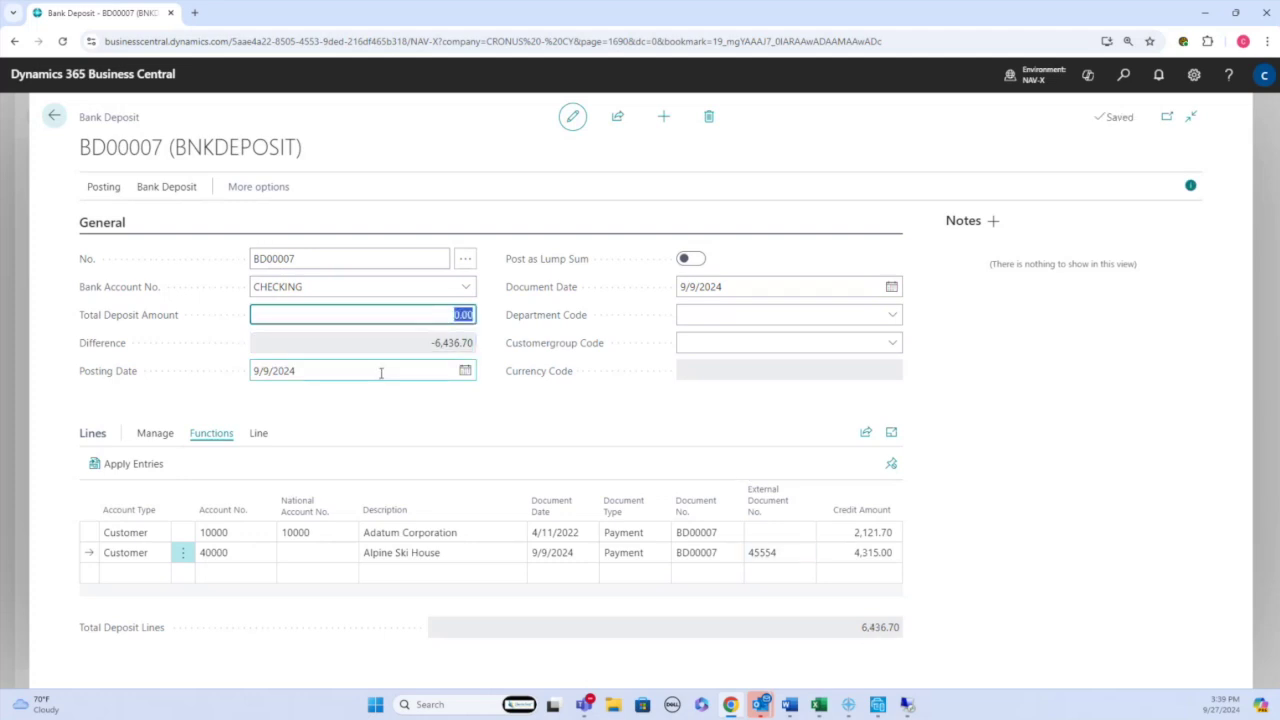
text(6,436.70)
key(Tab)
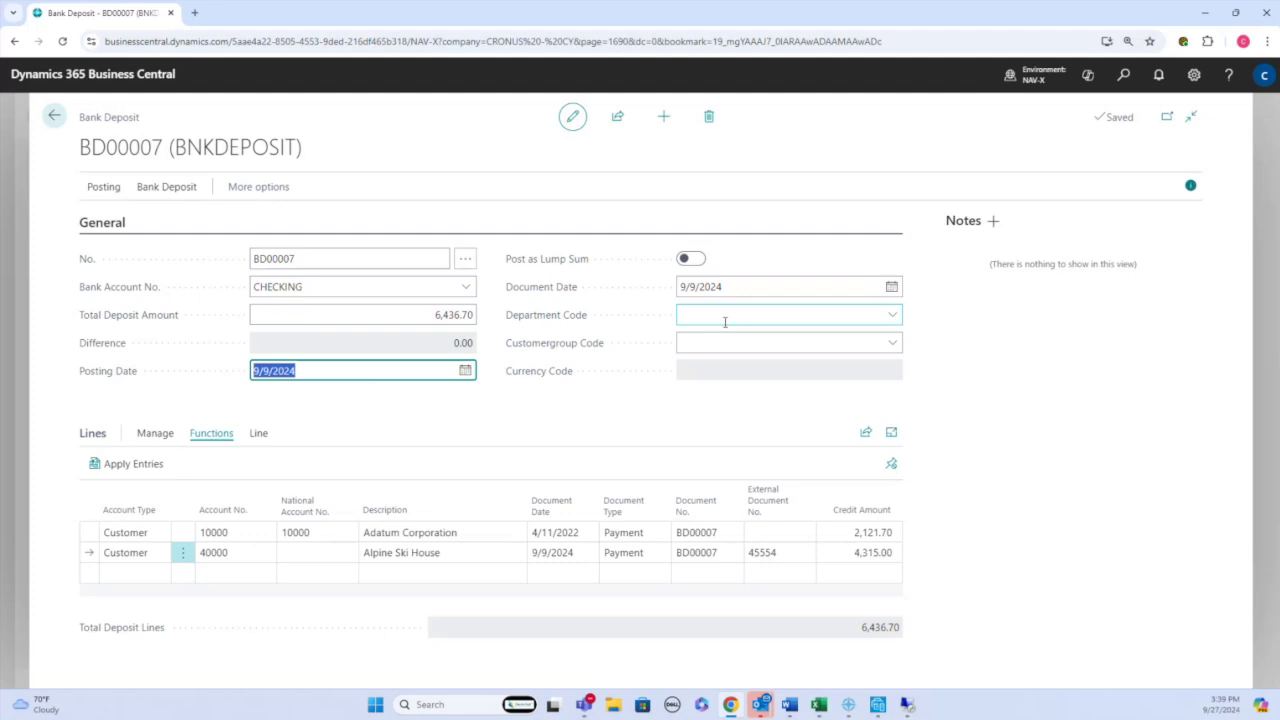
- Return to the role center, search for "general jou", and open the General Journals page
key(Escape)
key(Escape)
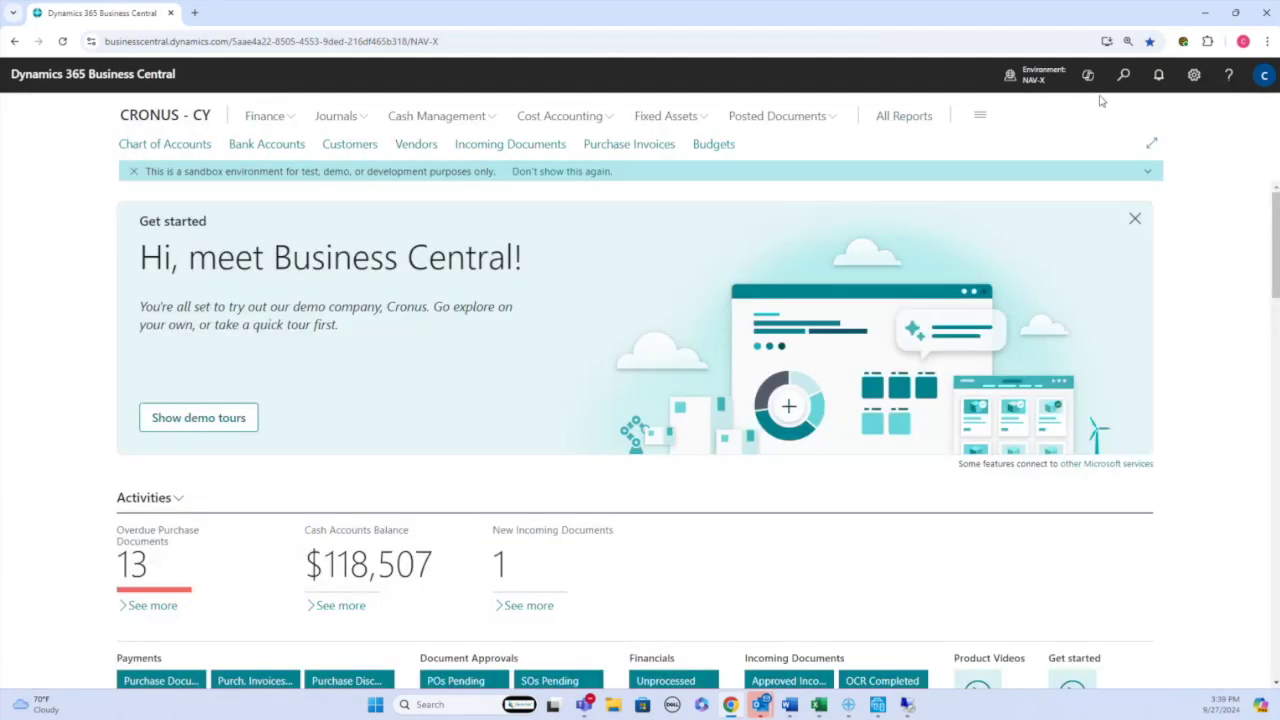
click(1123, 75)
text(journ)
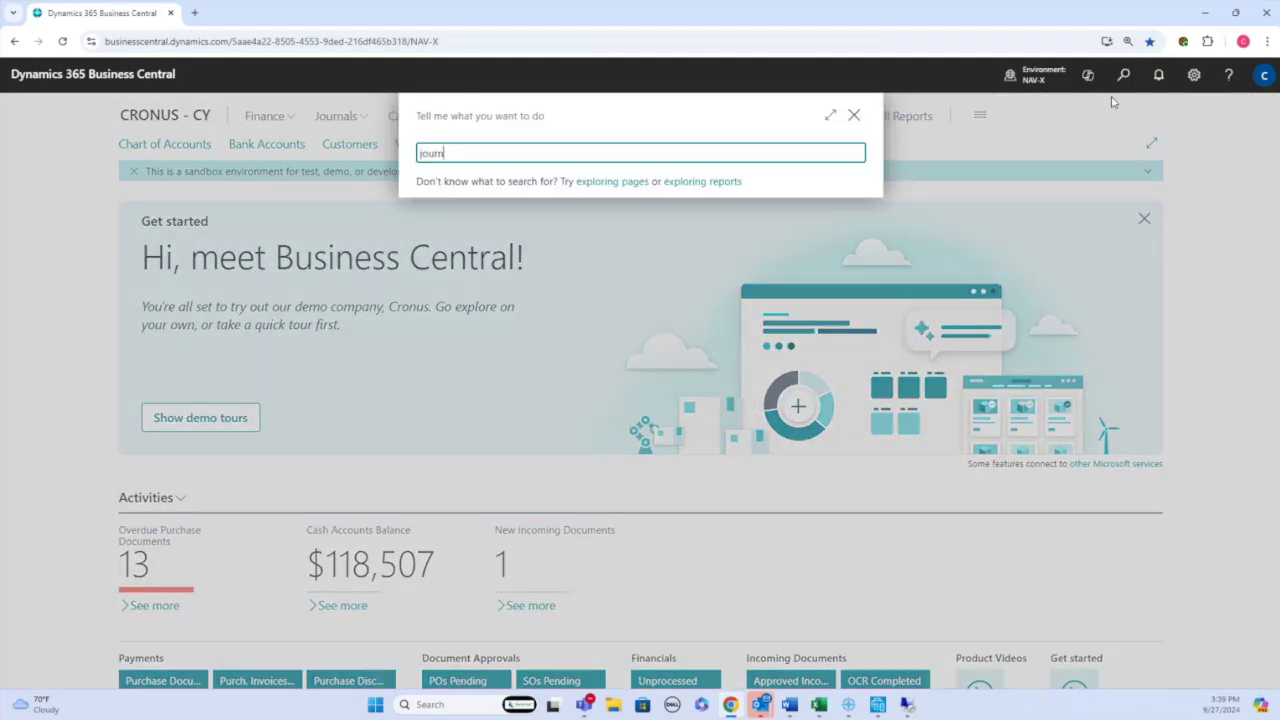
key(BackSpace)
key(BackSpace)
key(BackSpace)
key(BackSpace)
key(BackSpace)
text(general jou)
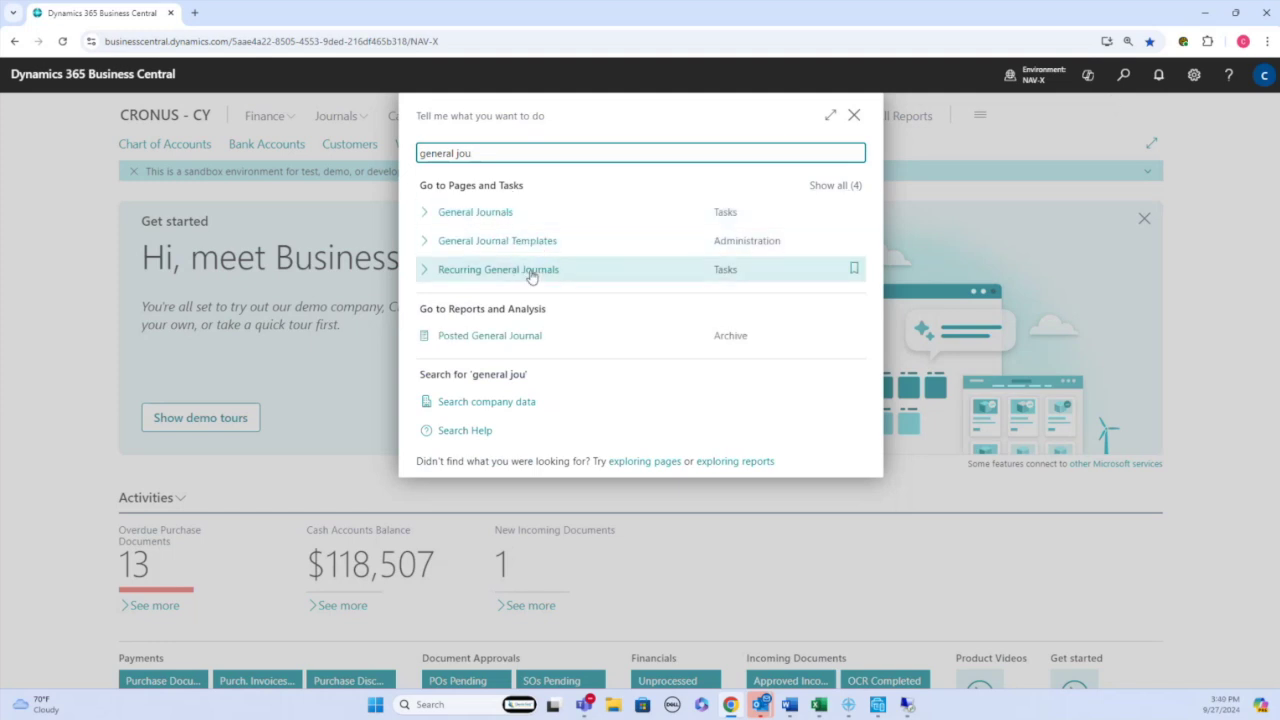
click(476, 217)
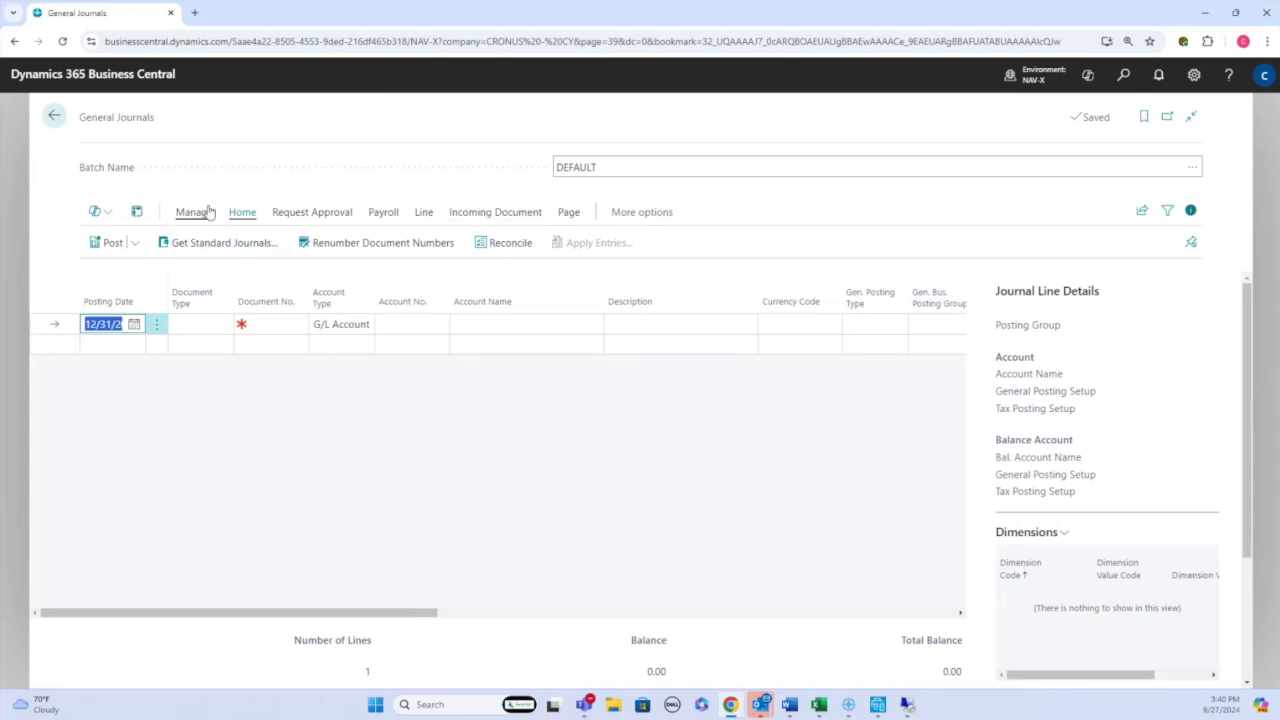
- Examine the DEFAULT journal batch's standard journal actions and its option for importing payroll transactions
click(240, 212)
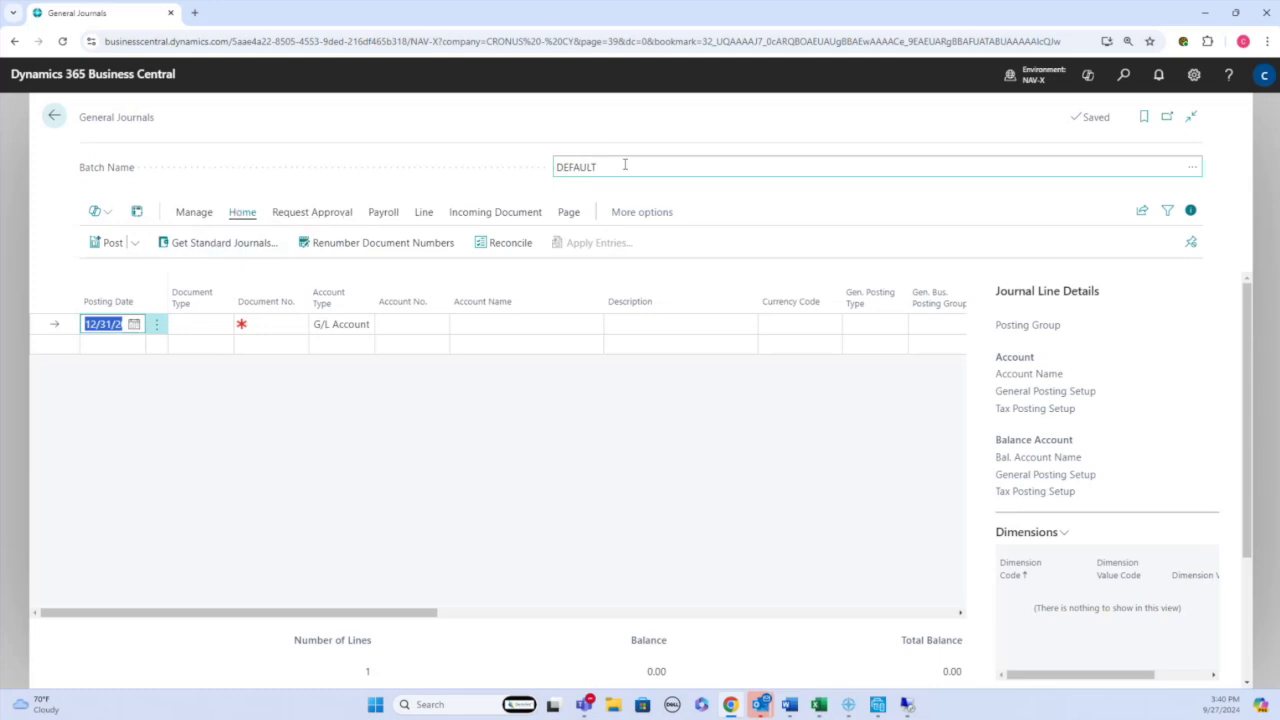
click(230, 248)
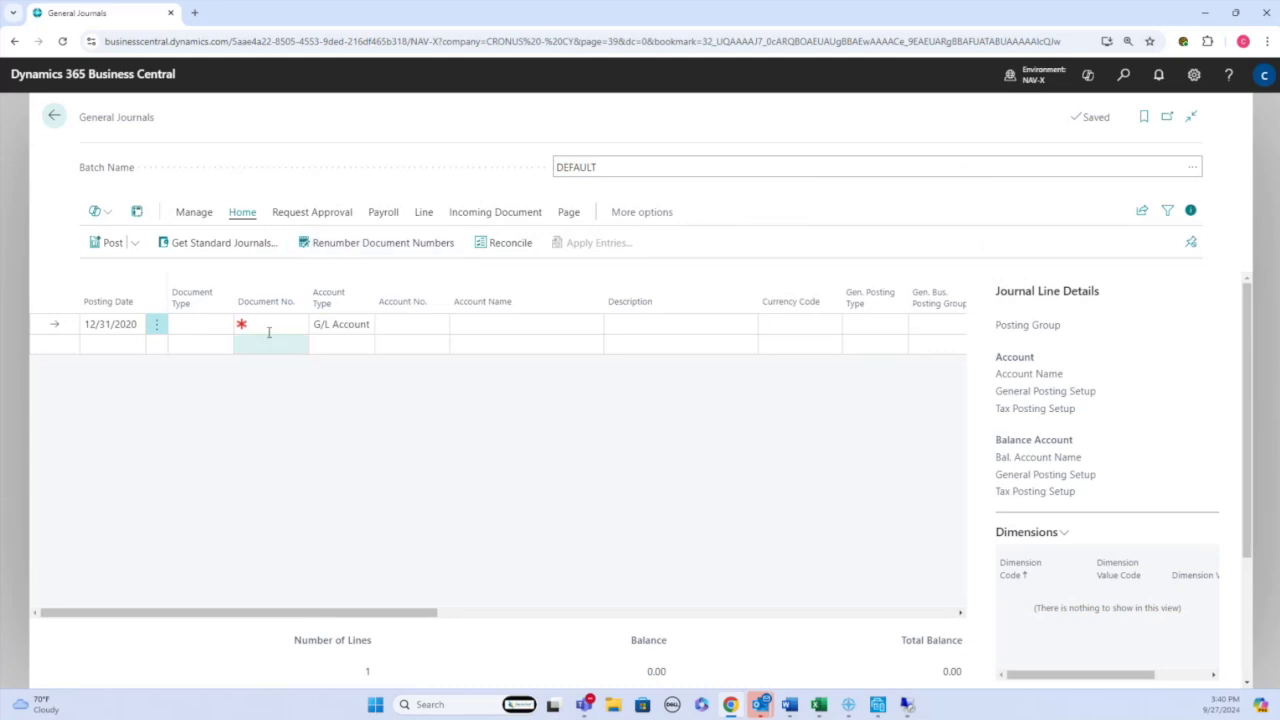
click(382, 212)
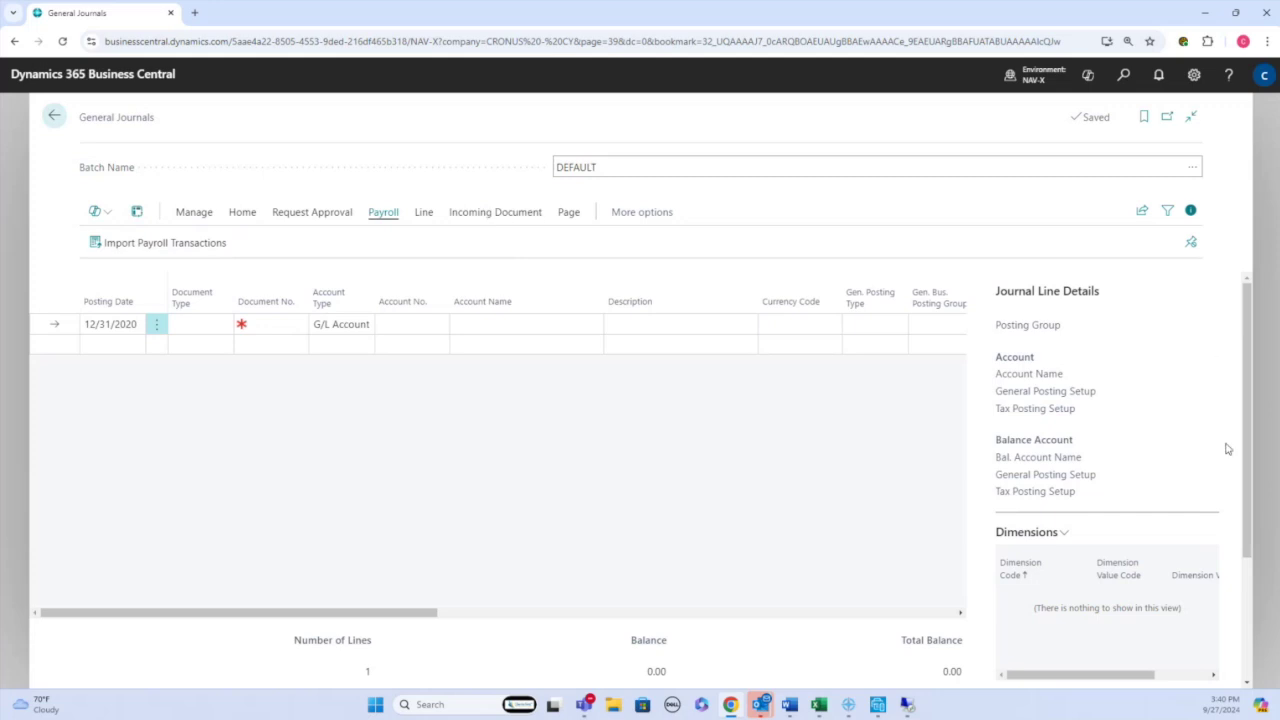
- Examine the journal's incoming document actions and the document type options available for the first journal line
click(491, 212)
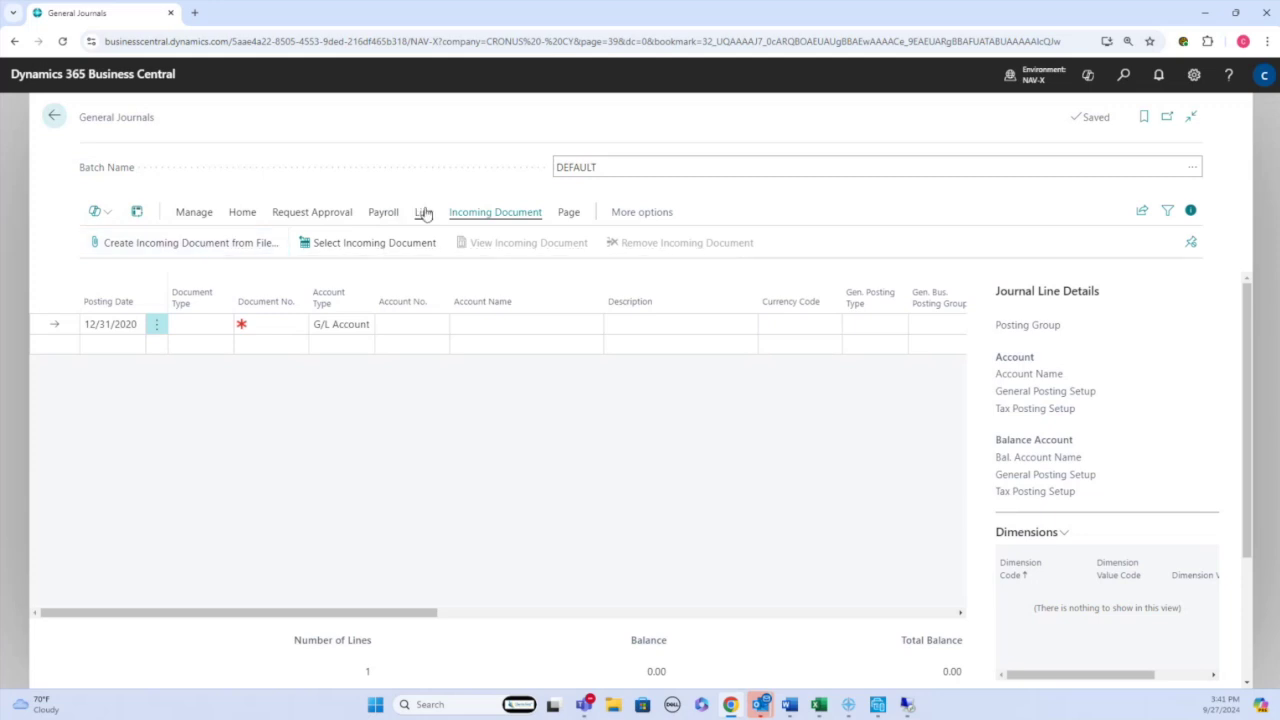
click(245, 214)
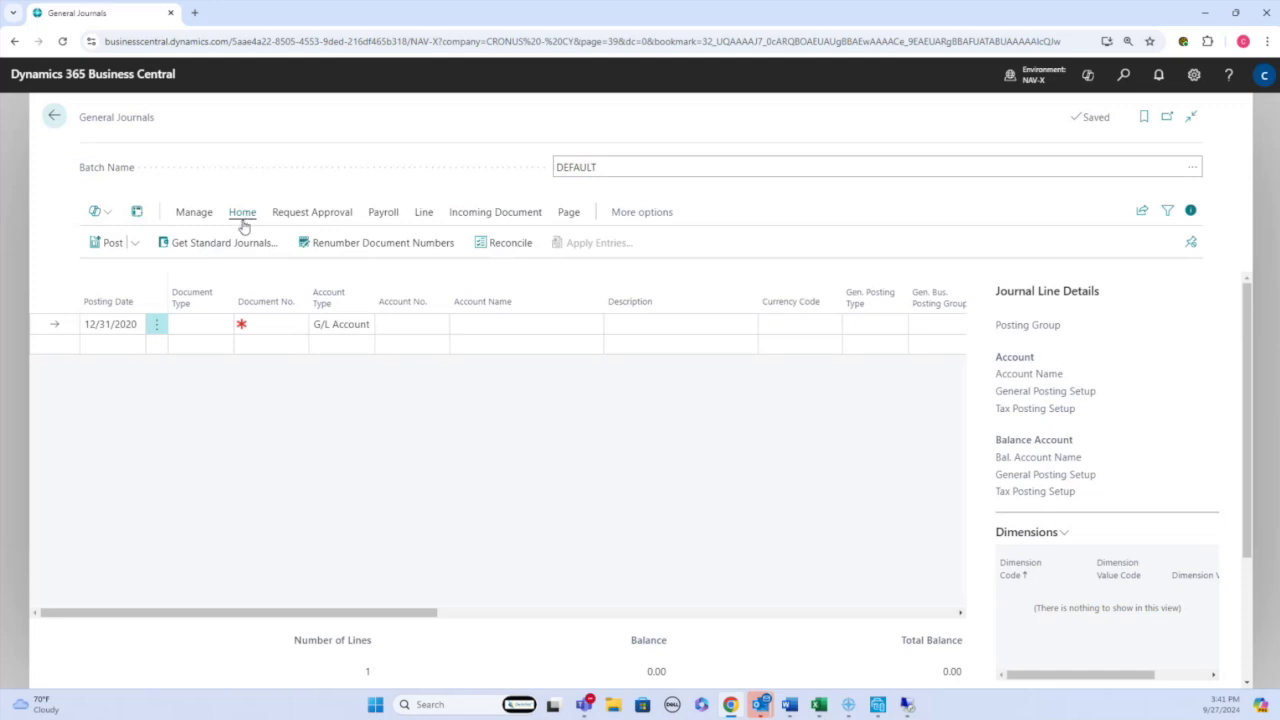
click(187, 328)
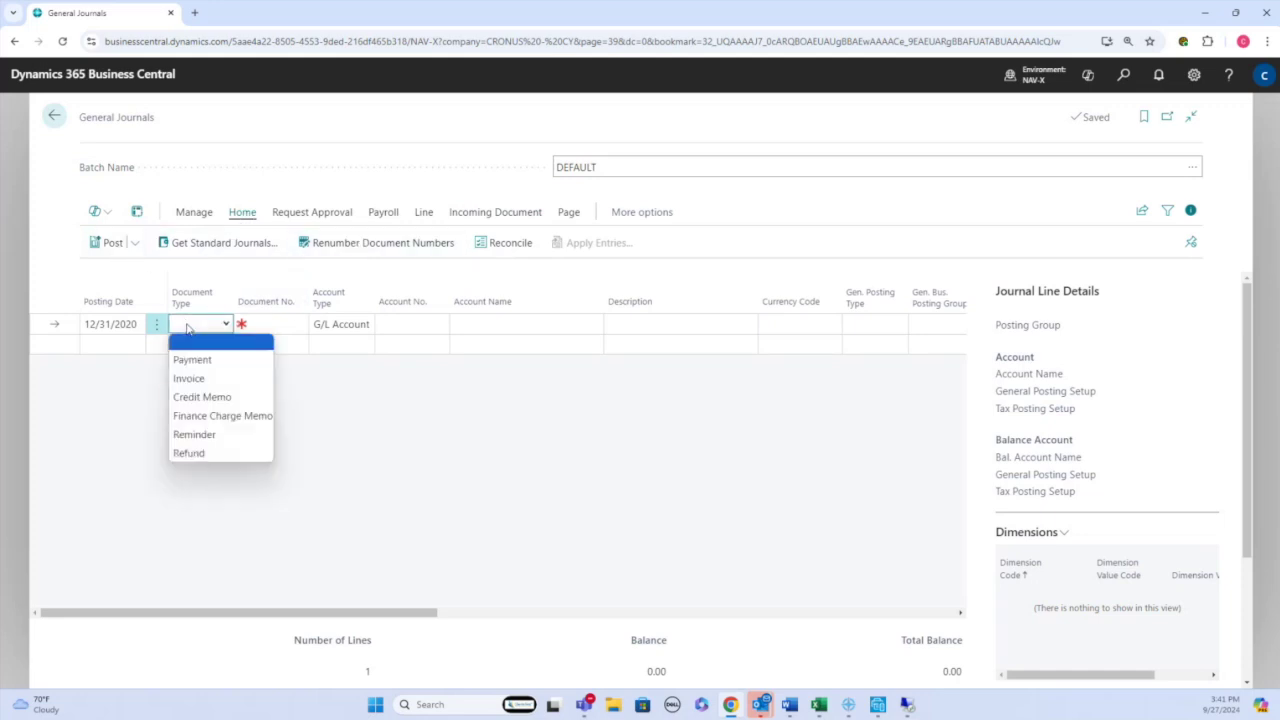
click(187, 328)
key(Tab)
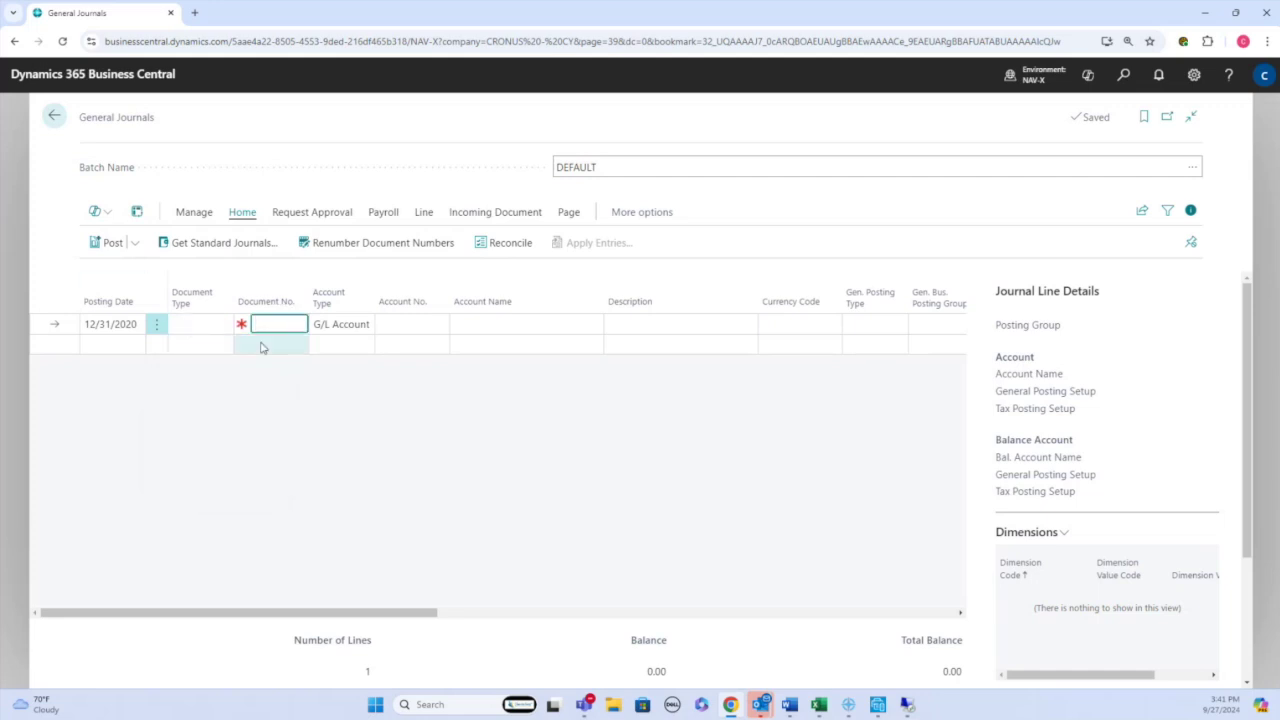
click(207, 322)
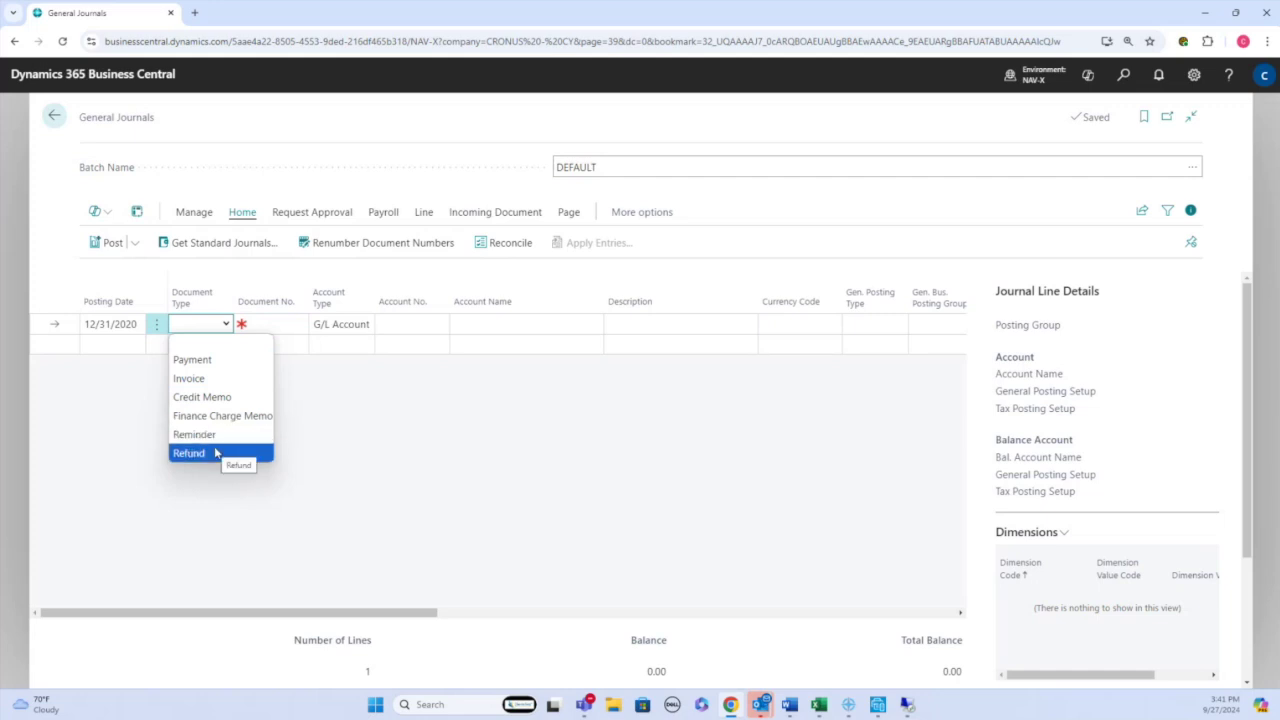
- Enter document number GJ0001 on the first journal line and choose G/L account 10300 Petty Cash
click(287, 322)
text(gj0001)
key(Tab)
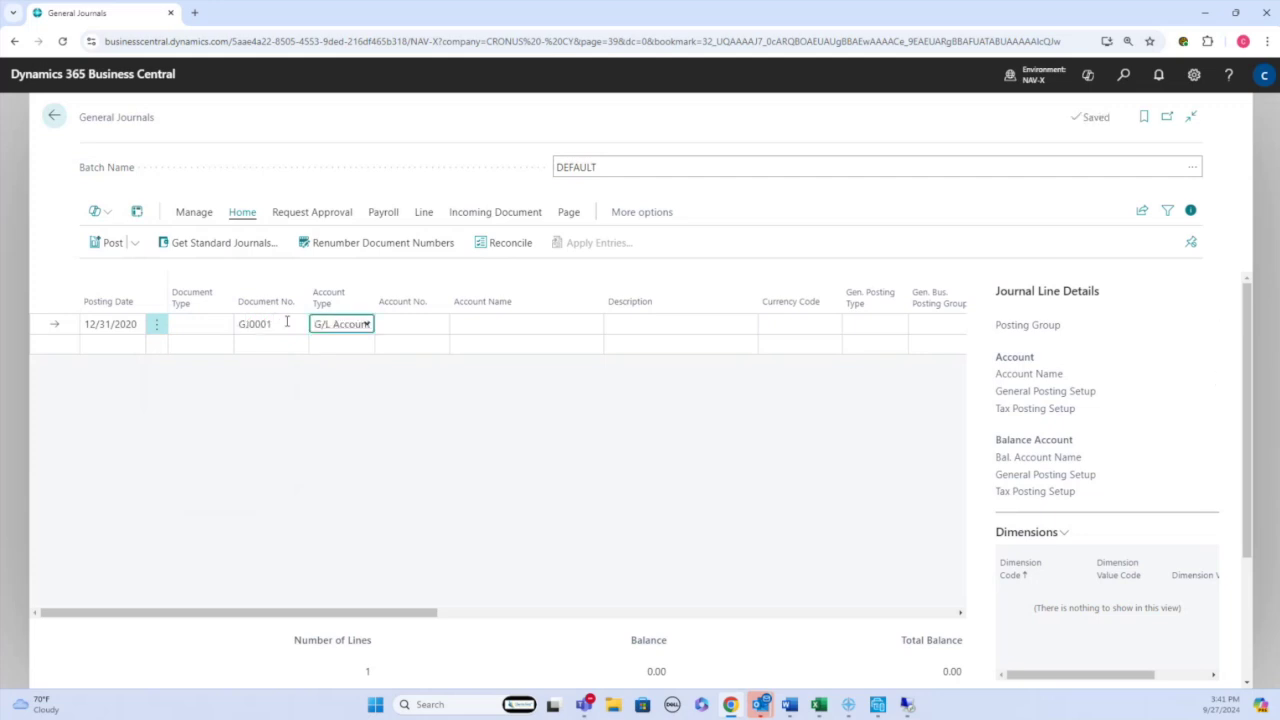
click(366, 325)
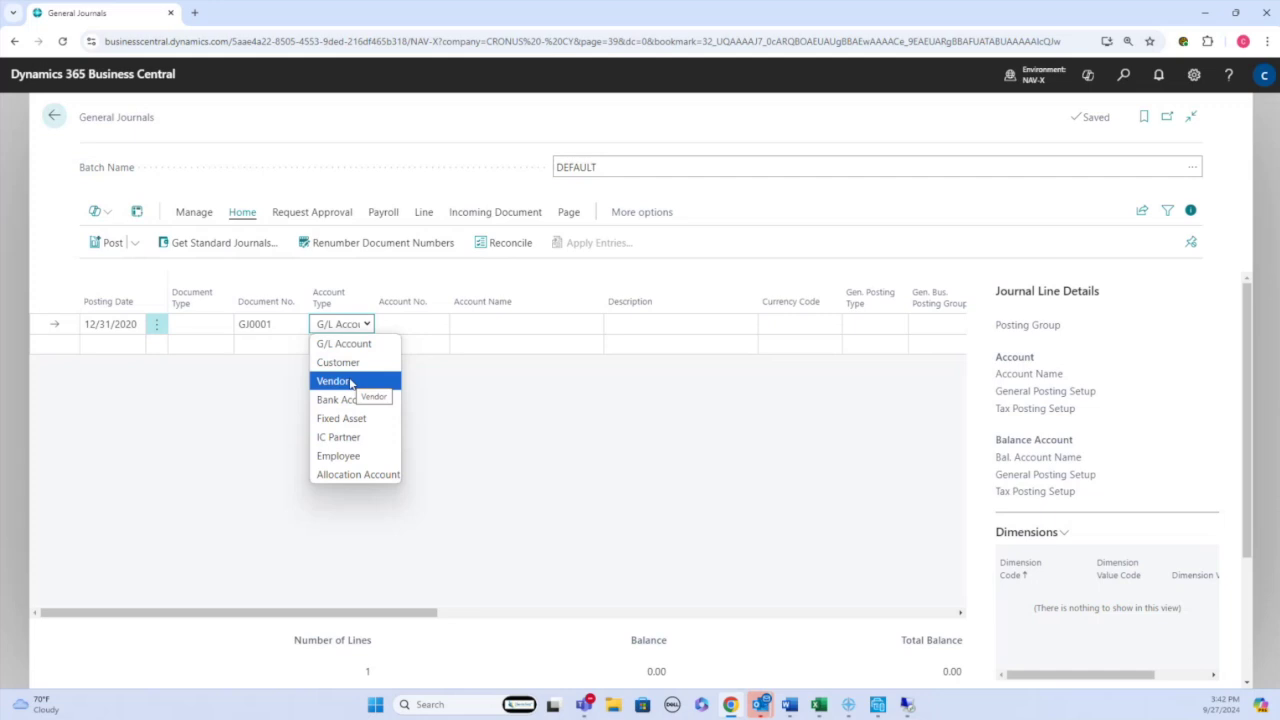
click(420, 324)
click(435, 327)
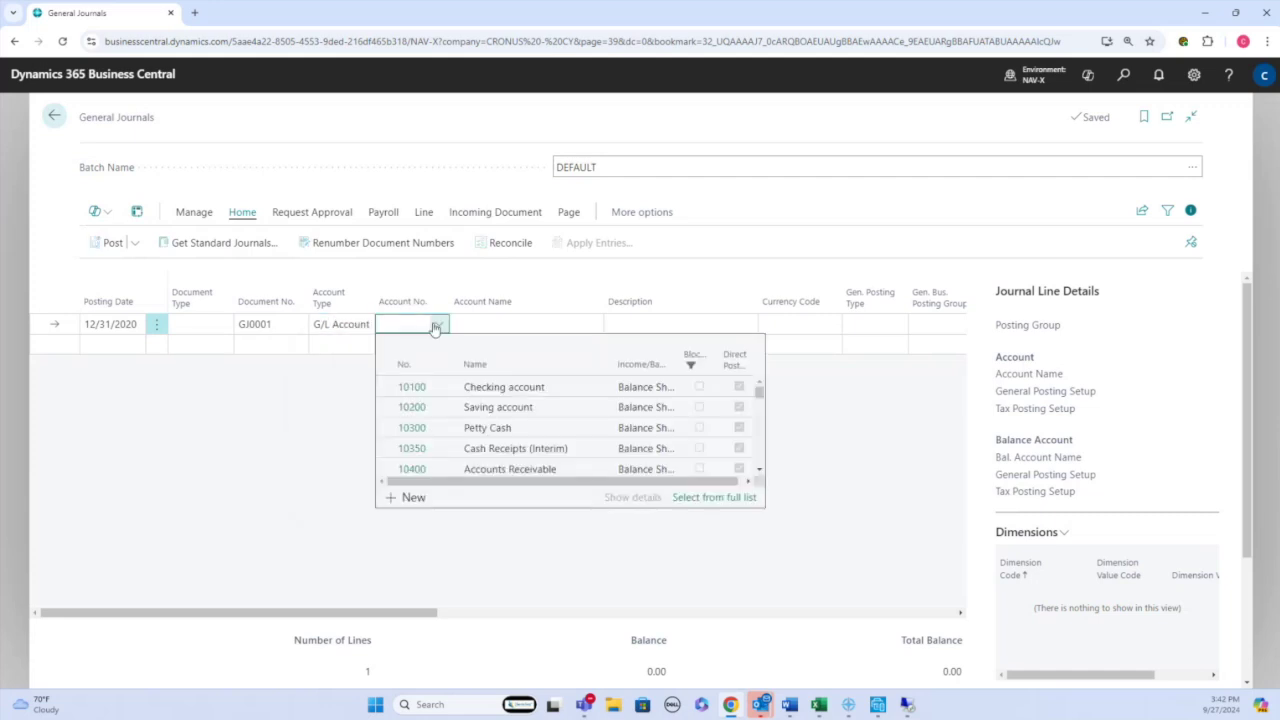
click(412, 428)
- Set the Petty Cash line's amount to -100
key(Tab)
key(Tab)
key(Tab)
key(Tab)
key(Tab)
key(Tab)
key(Tab)
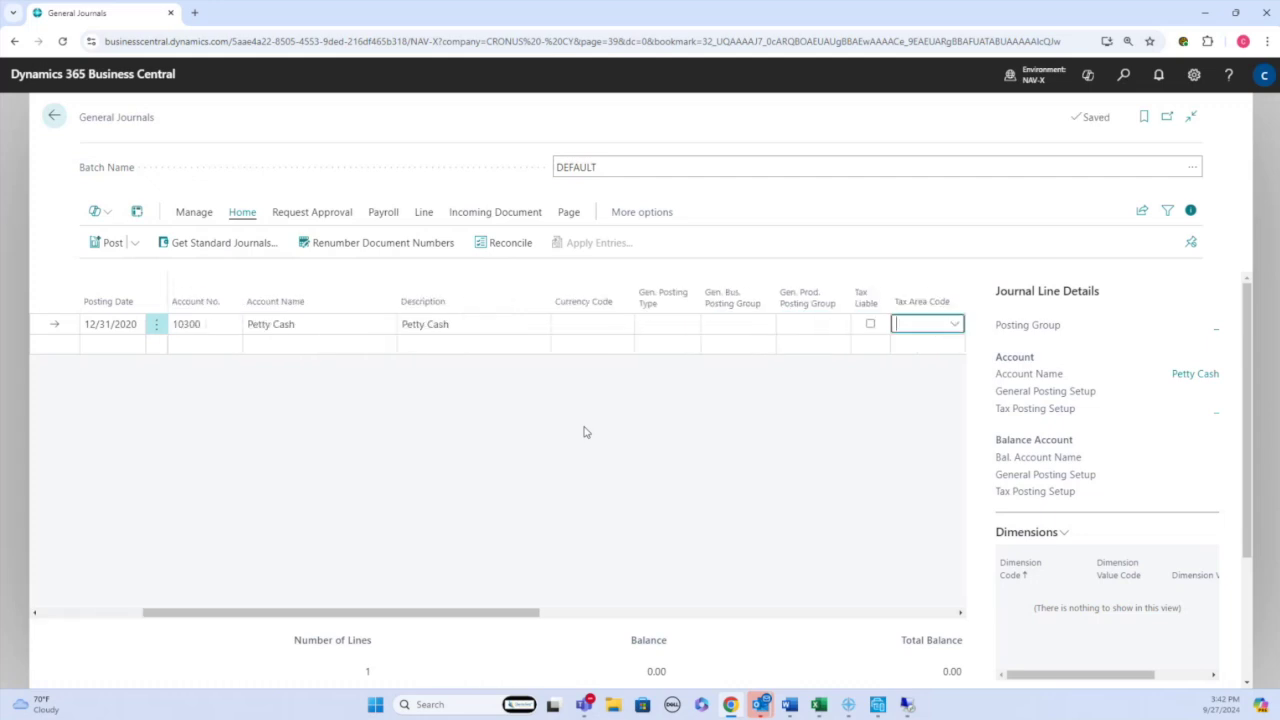
key(Tab)
key(Tab)
key(Tab)
key(Tab)
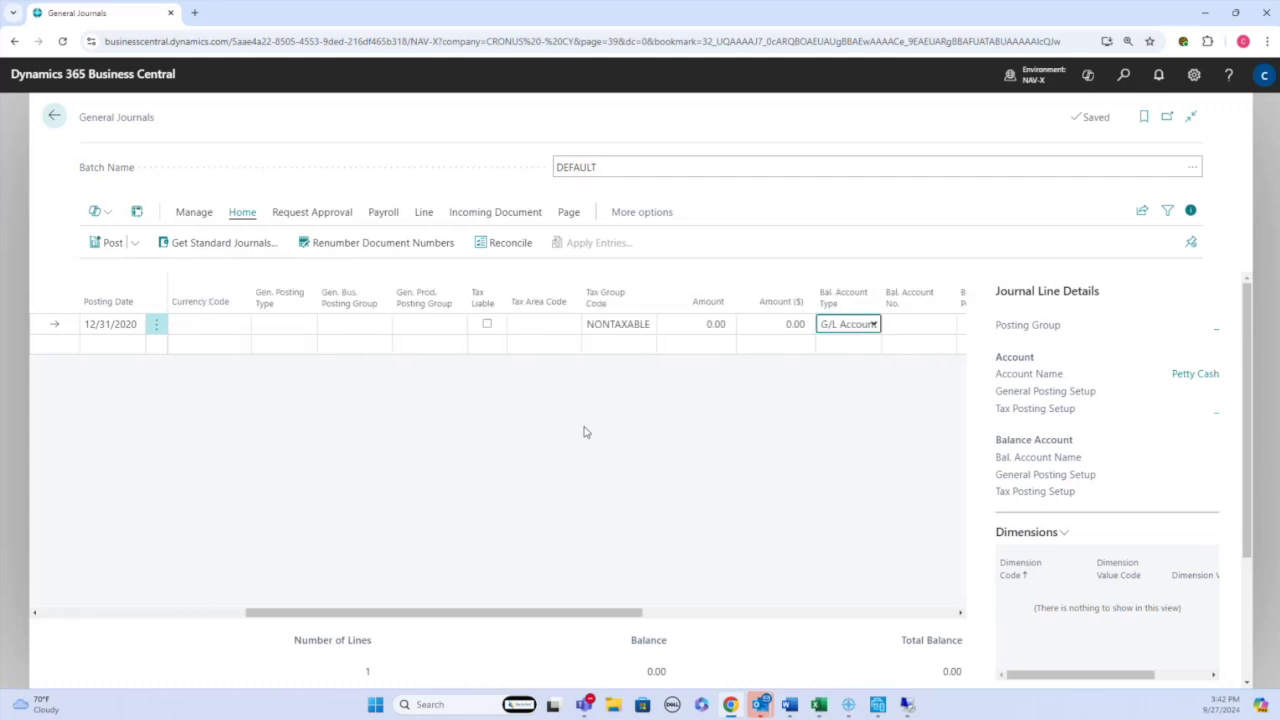
key(shift+Tab)
key(shift+Tab)
key(shift+Tab)
key(shift+Tab)
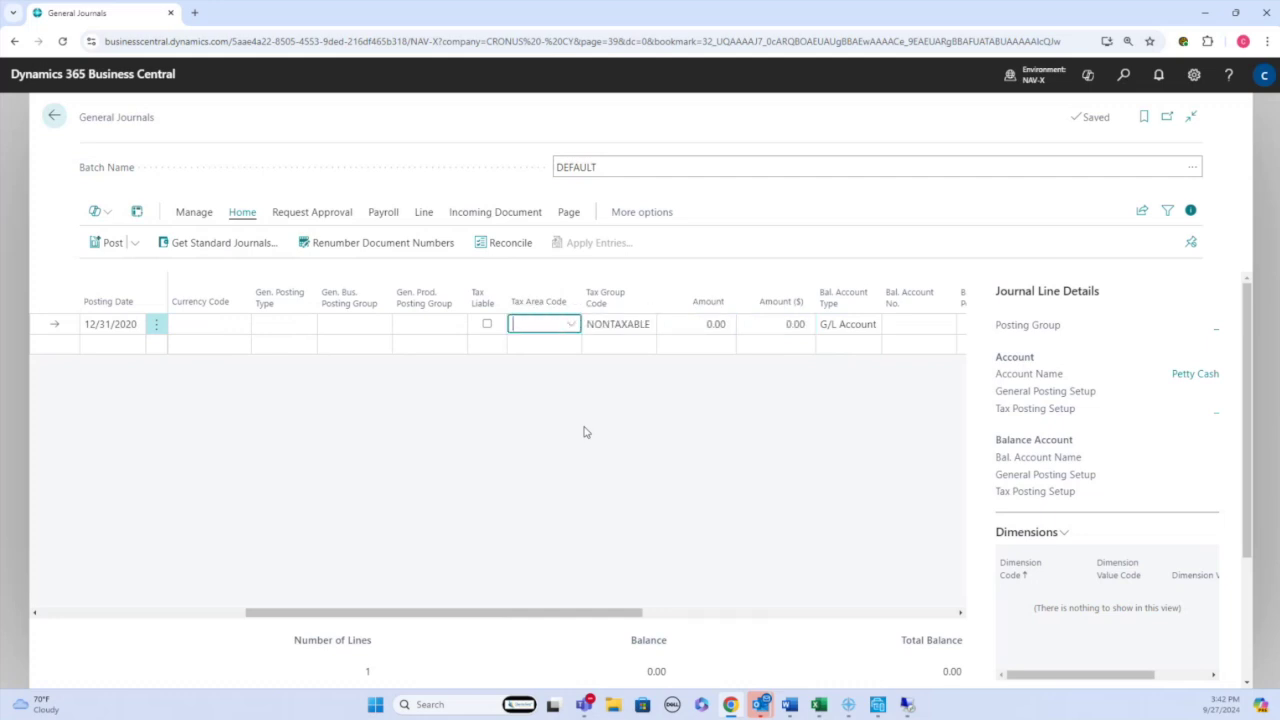
key(Tab)
key(Tab)
key(Tab)
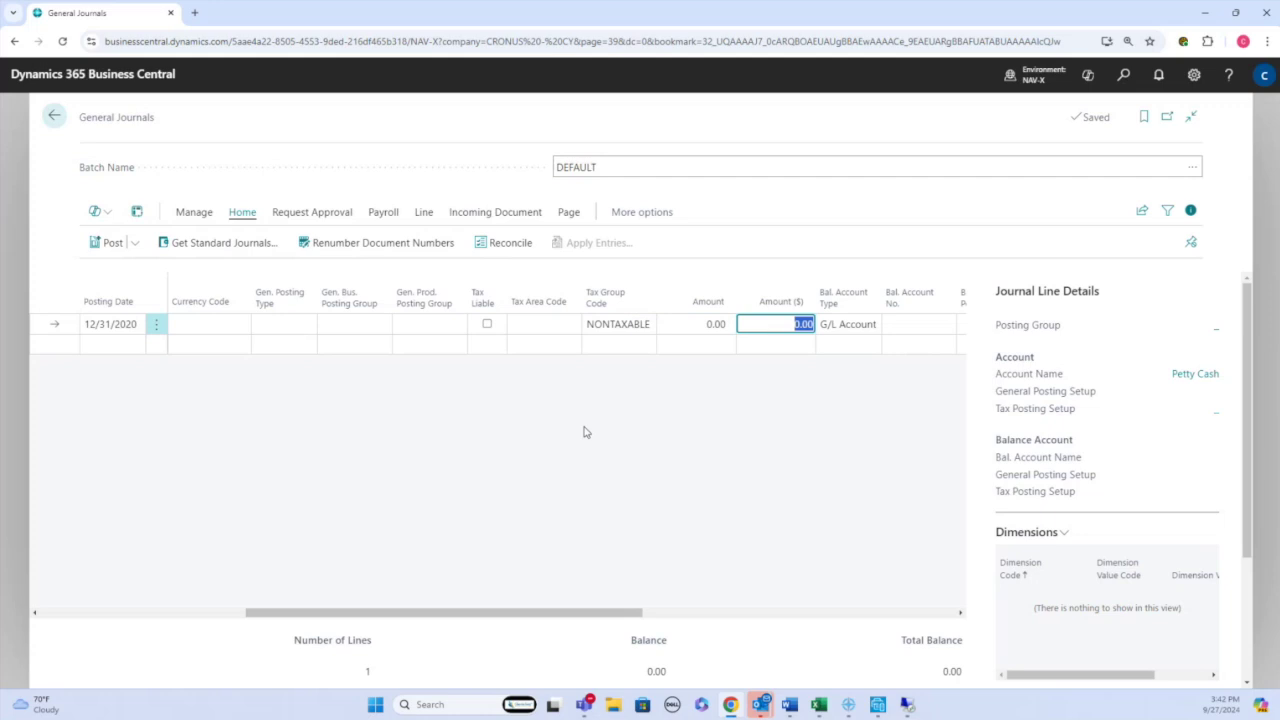
text(-100)
key(Tab)
key(Tab)
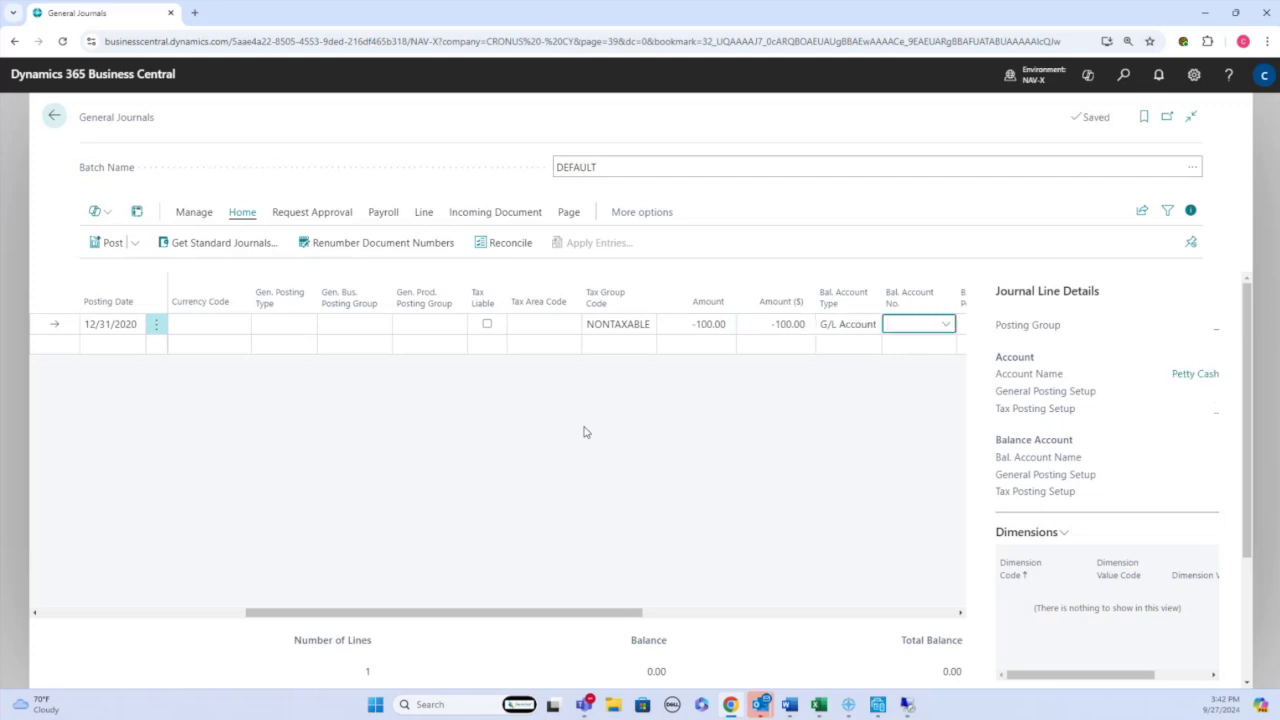
- Search the balancing accounts for "auto", "gas" and "trave", and choose 61200 Repairs and Maintenance Expense as the balancing account
click(945, 325)
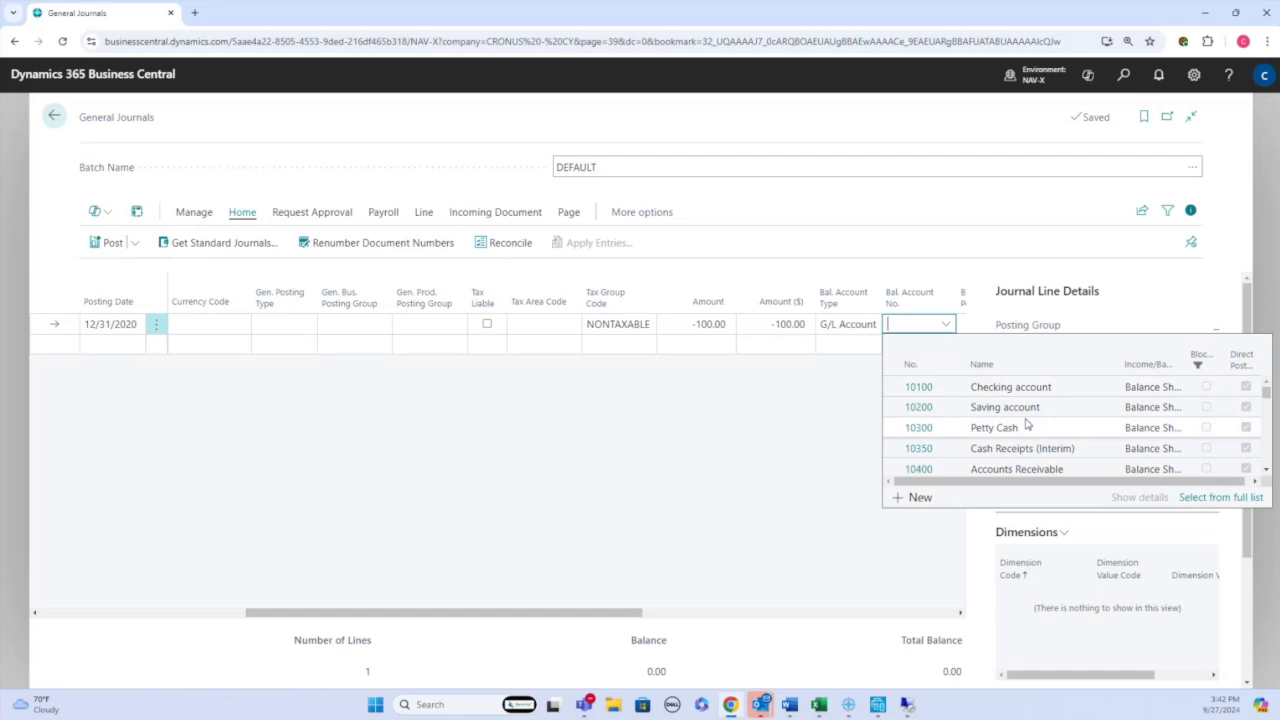
text(auto)
key(BackSpace)
key(BackSpace)
key(BackSpace)
key(BackSpace)
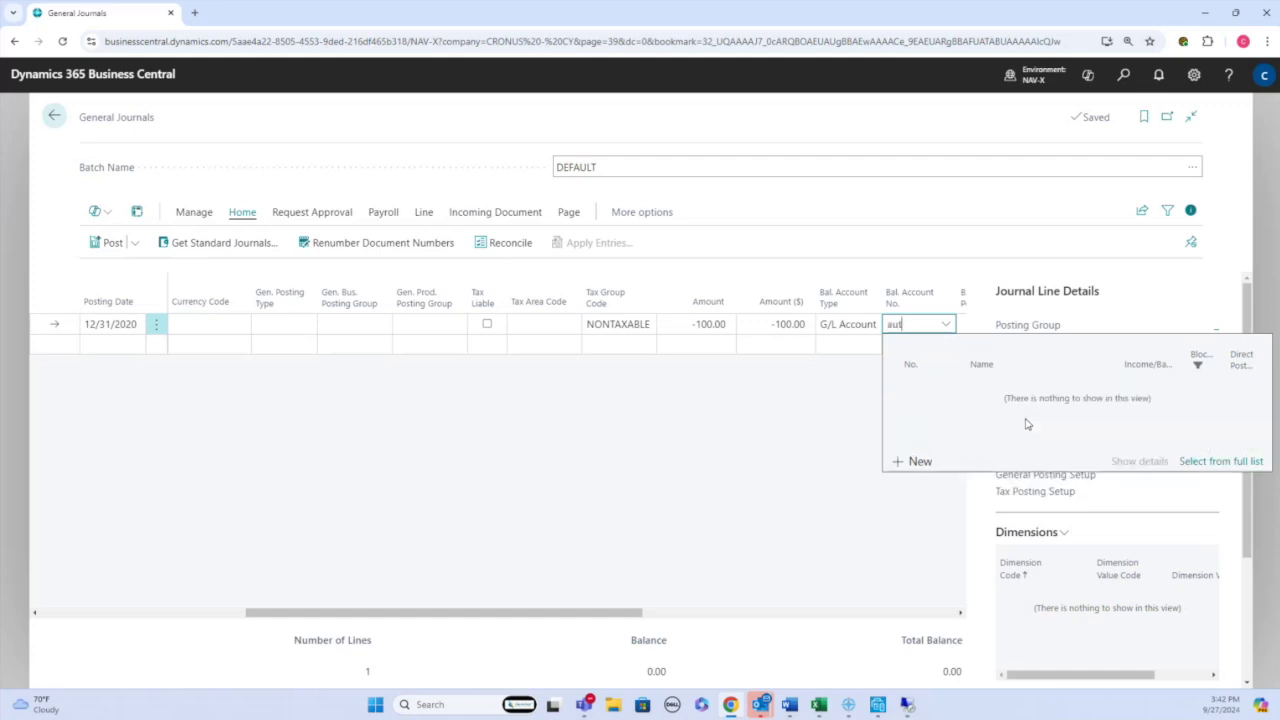
text(gas)
key(BackSpace)
key(BackSpace)
key(BackSpace)
text(trave)
key(BackSpace)
key(BackSpace)
key(BackSpace)
key(BackSpace)
key(BackSpace)
scroll(1063, 435, down, 5)
scroll(1065, 433, down, 10)
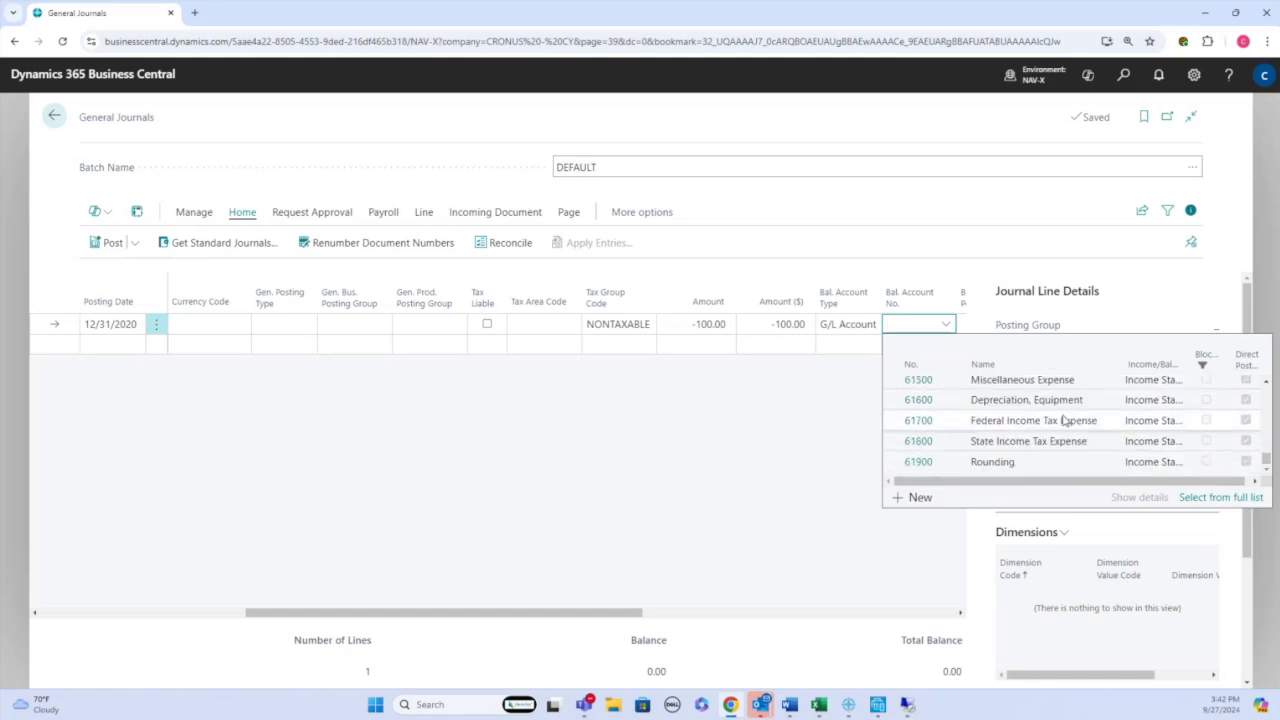
scroll(1065, 416, up, 3)
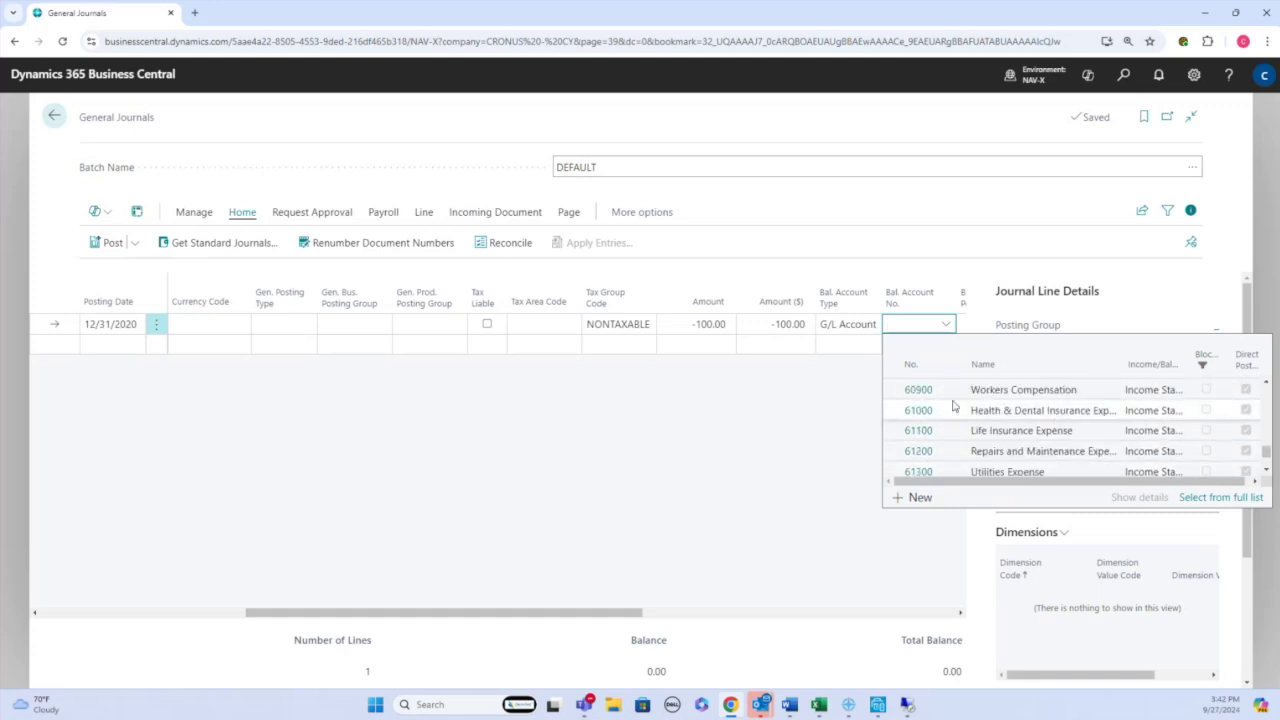
click(919, 451)
key(Tab)
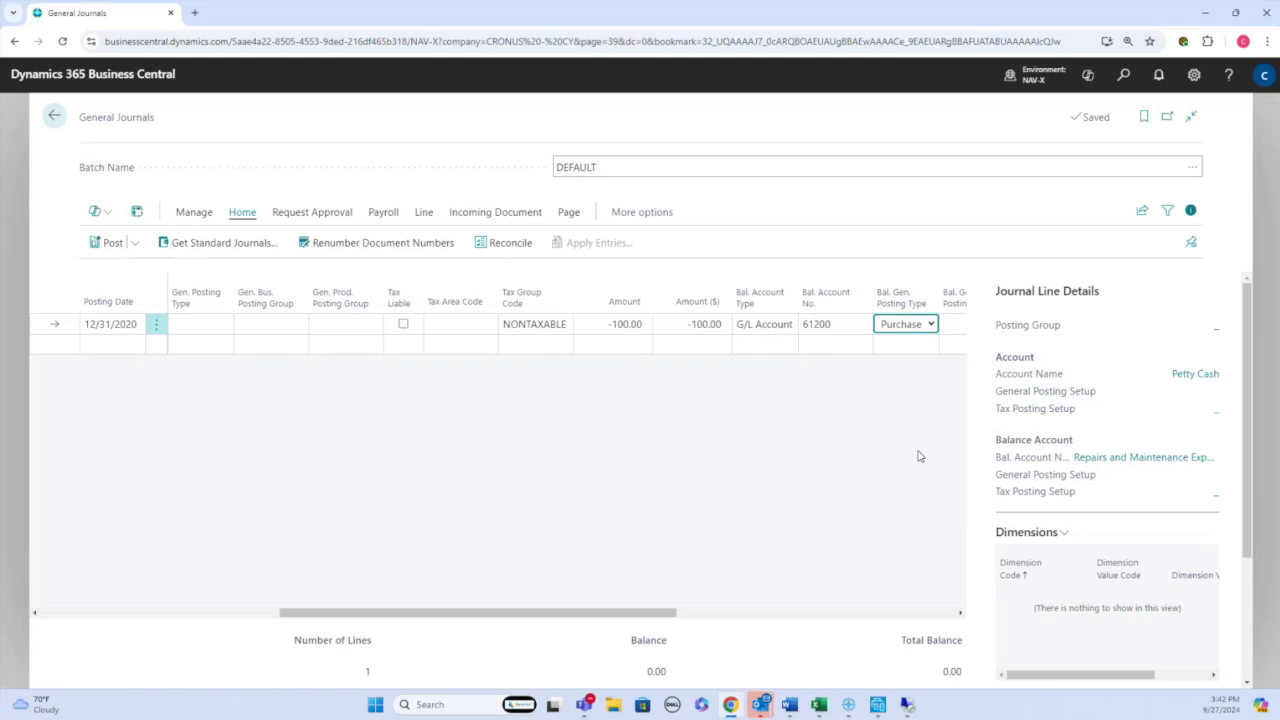
- Clear the balancing account number from the Petty Cash line
key(shift+Tab)
key(shift+Tab)
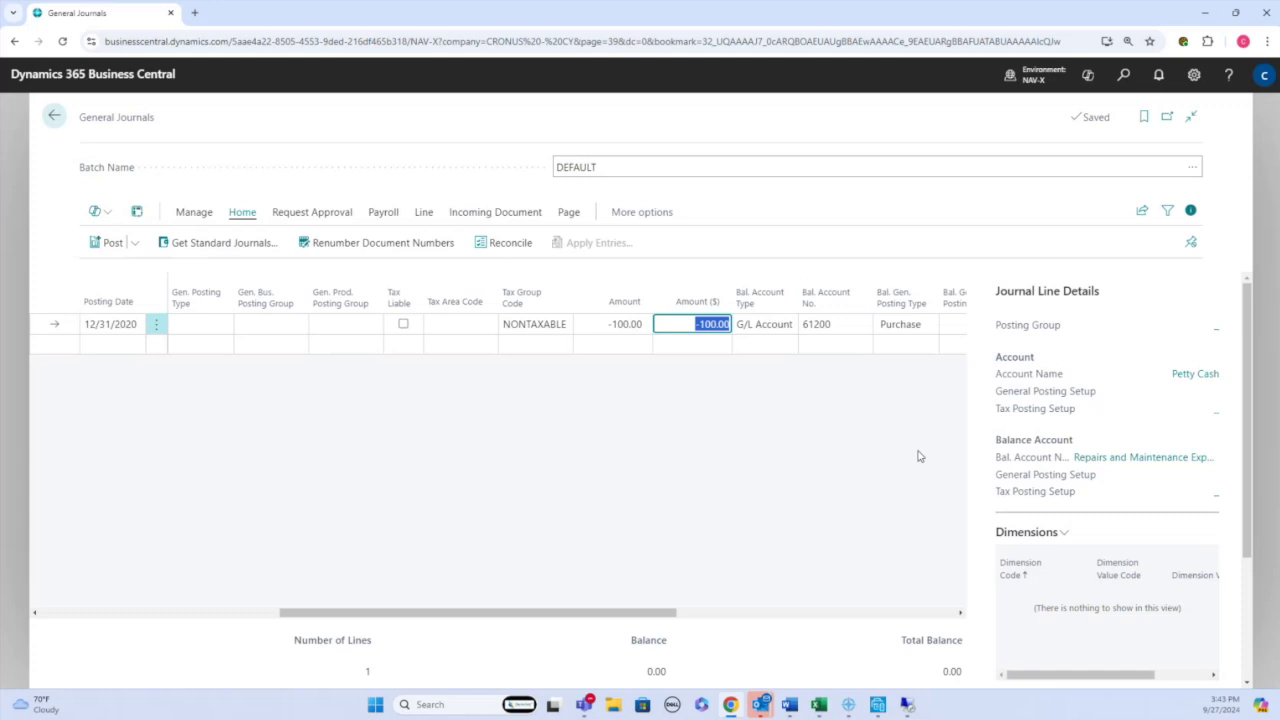
key(Tab)
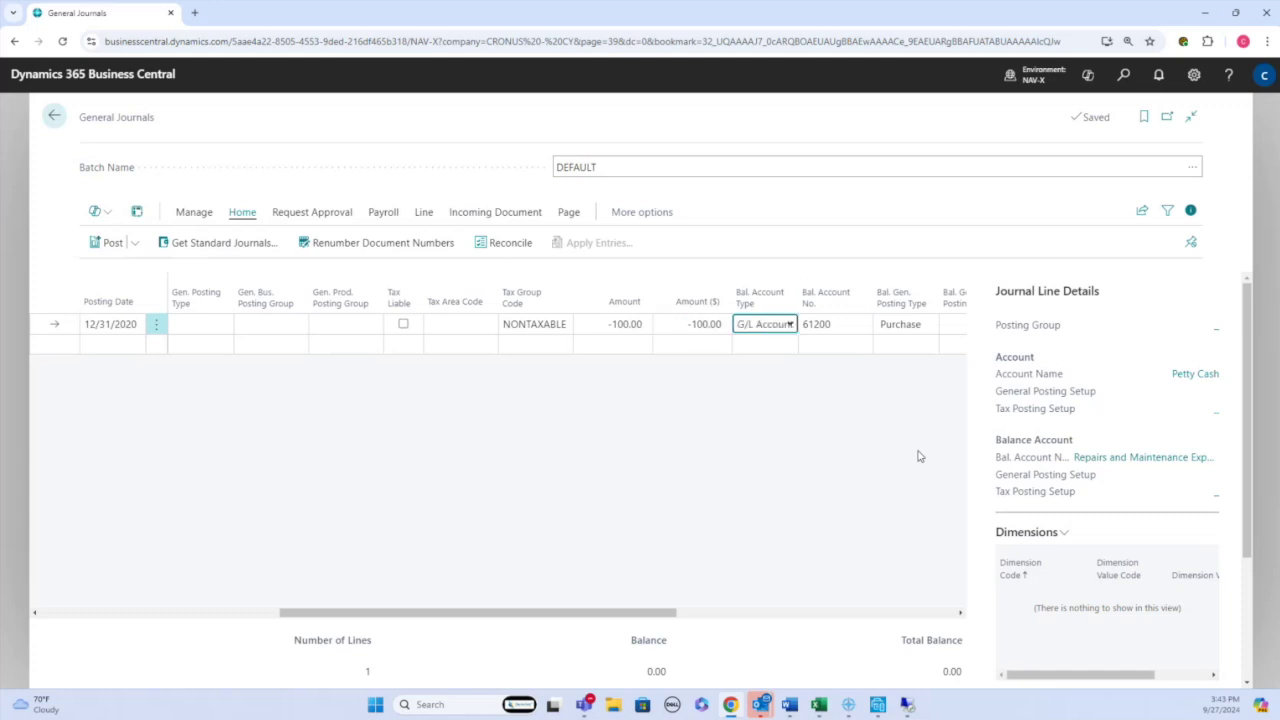
key(Tab)
key(Delete)
key(Tab)
- Add a second journal line under GJ0001, search accounts for "repai", and choose 61200 Repairs and Maintenance Expense
key(Down)
key(Left)
key(Left)
key(Left)
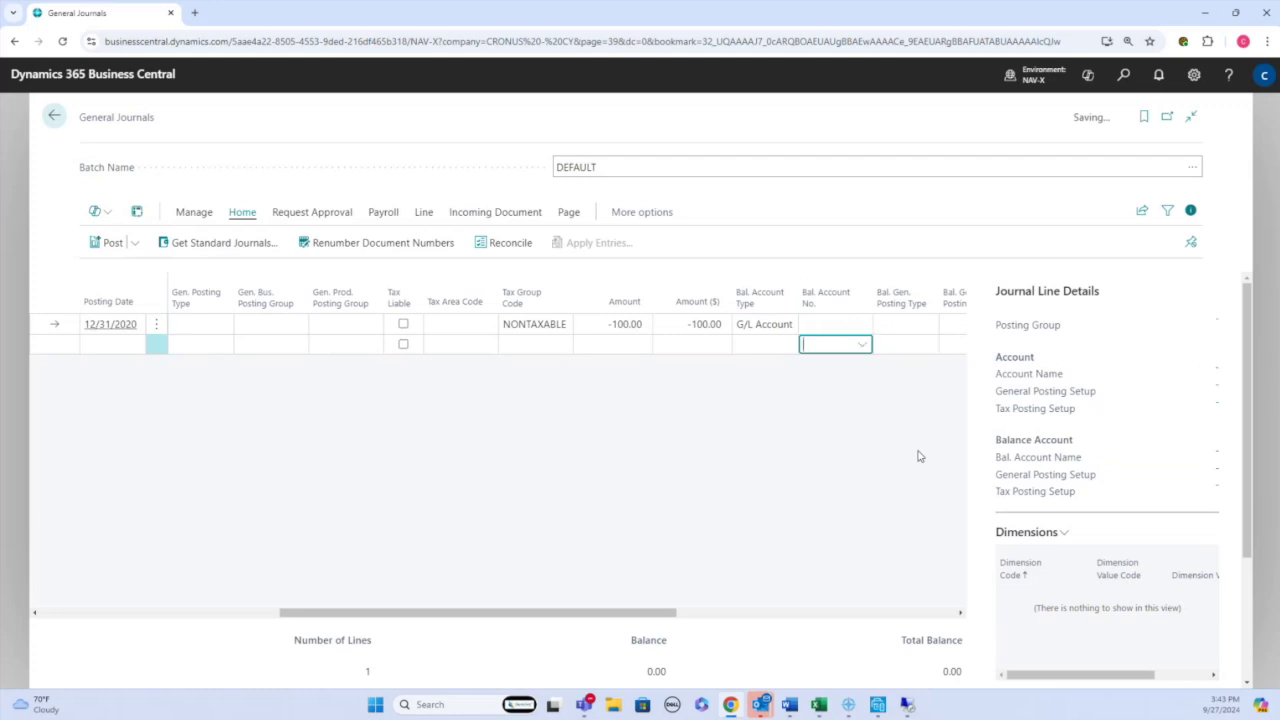
key(Left)
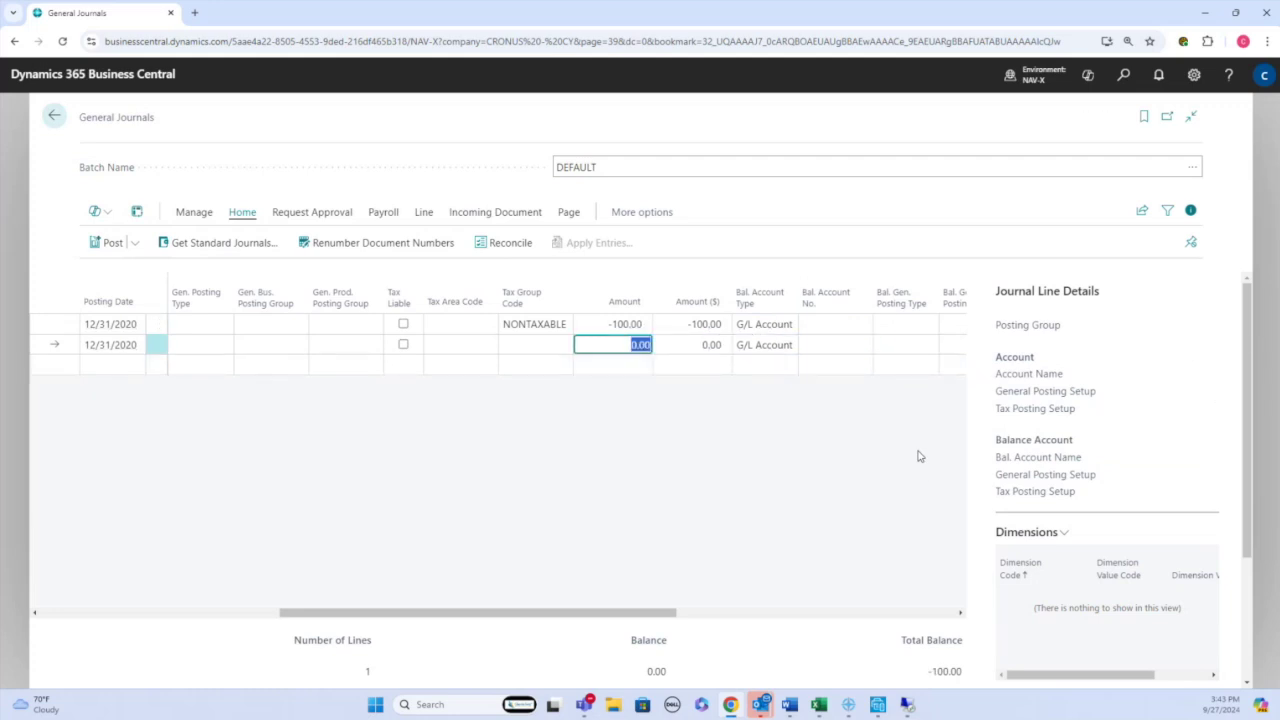
key(Left)
key(Left)
key(Left)
key(Left)
key(Left)
key(Left)
key(Left)
key(Left)
key(Left)
key(Left)
key(Left)
key(Left)
key(Left)
key(Left)
key(Right)
key(Right)
key(Right)
key(Right)
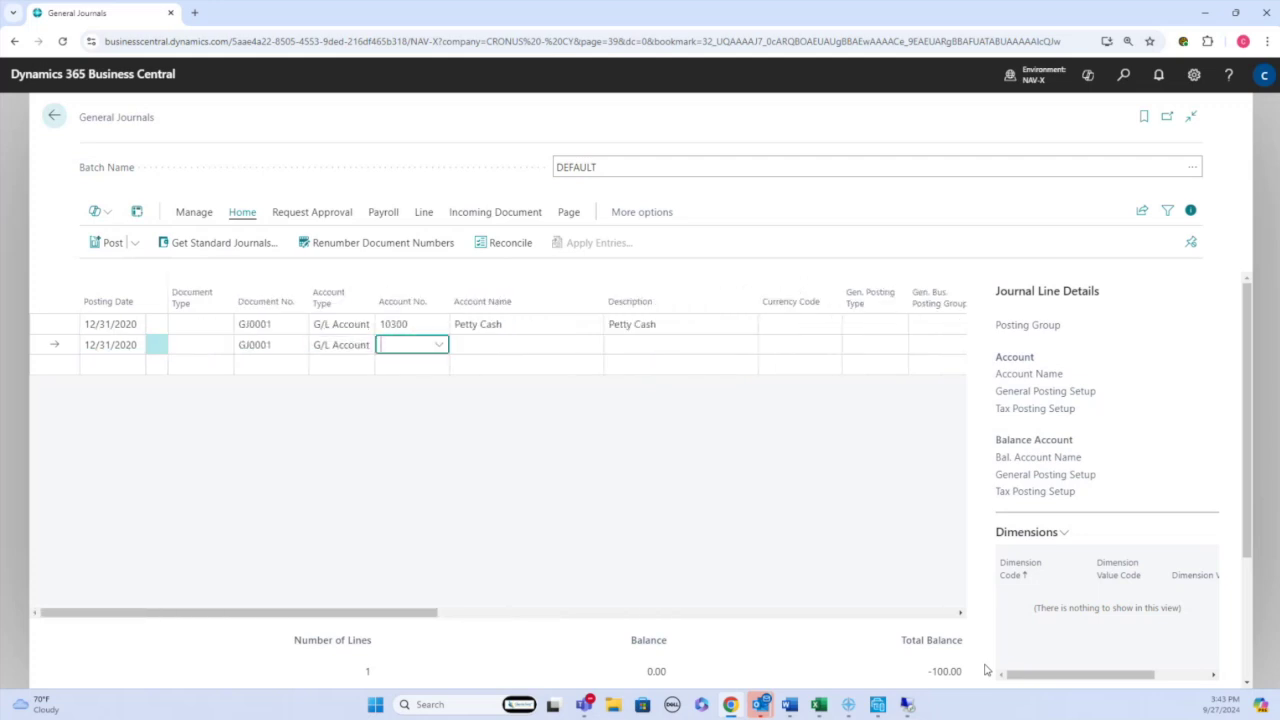
text(repai)
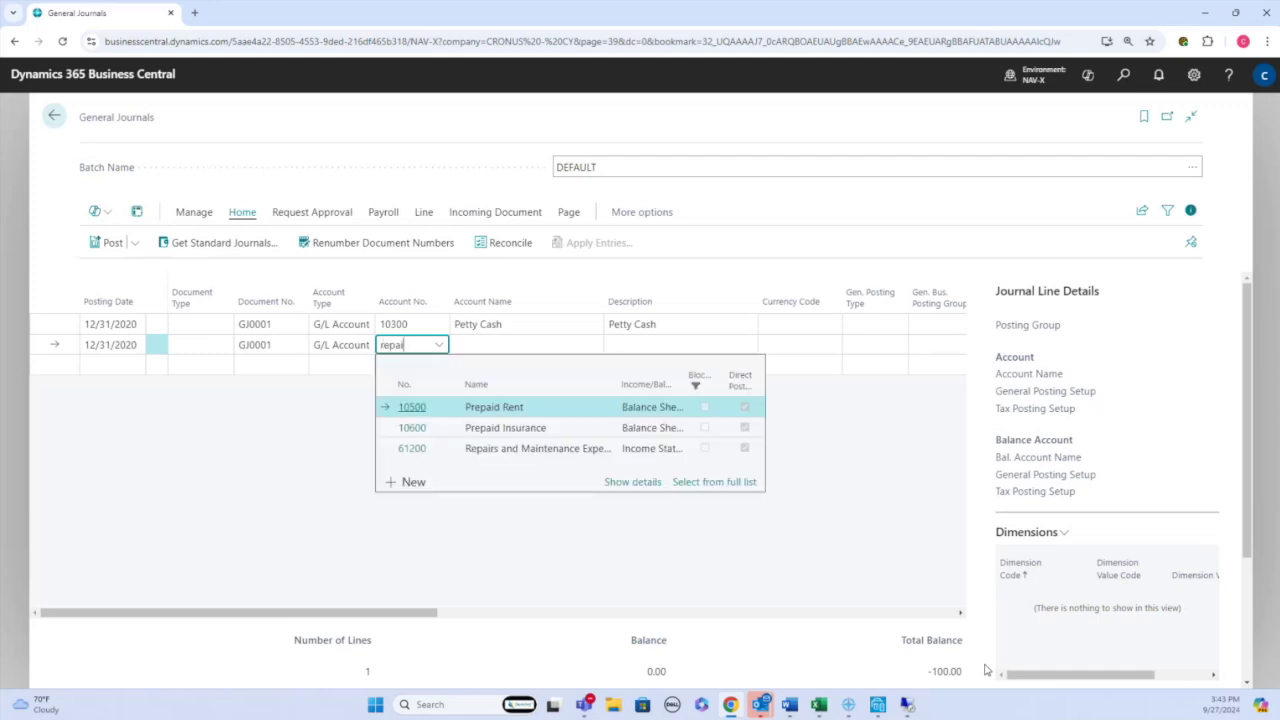
key(Down)
key(Down)
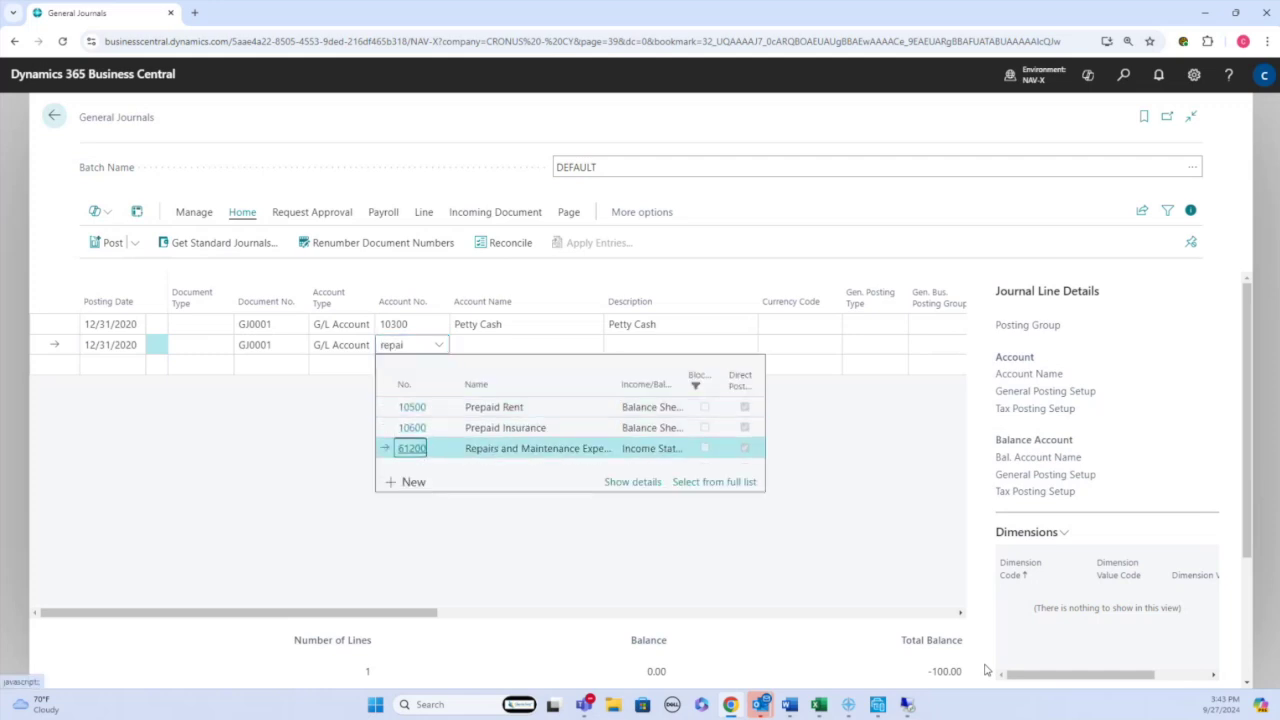
key(Return)
- Set the Repairs and Maintenance Expense line's amount to 100
key(Return)
key(Return)
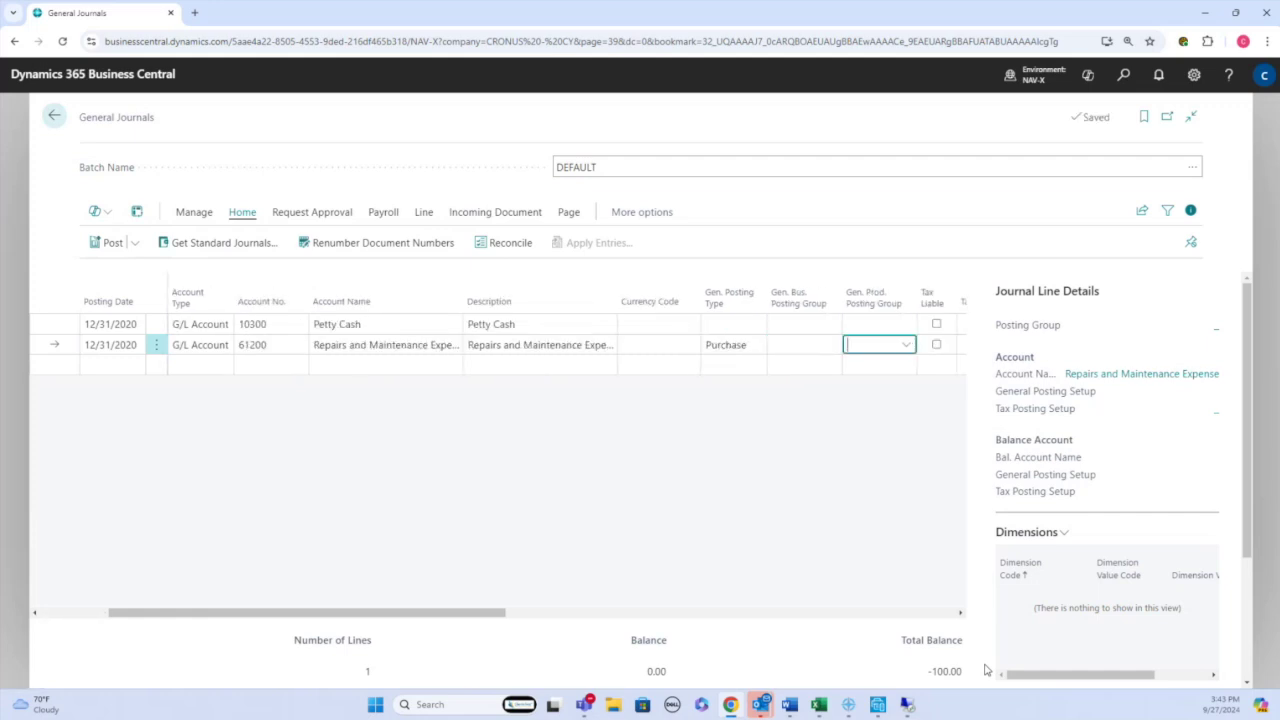
key(Return)
key(Return)
key(Return)
key(Return)
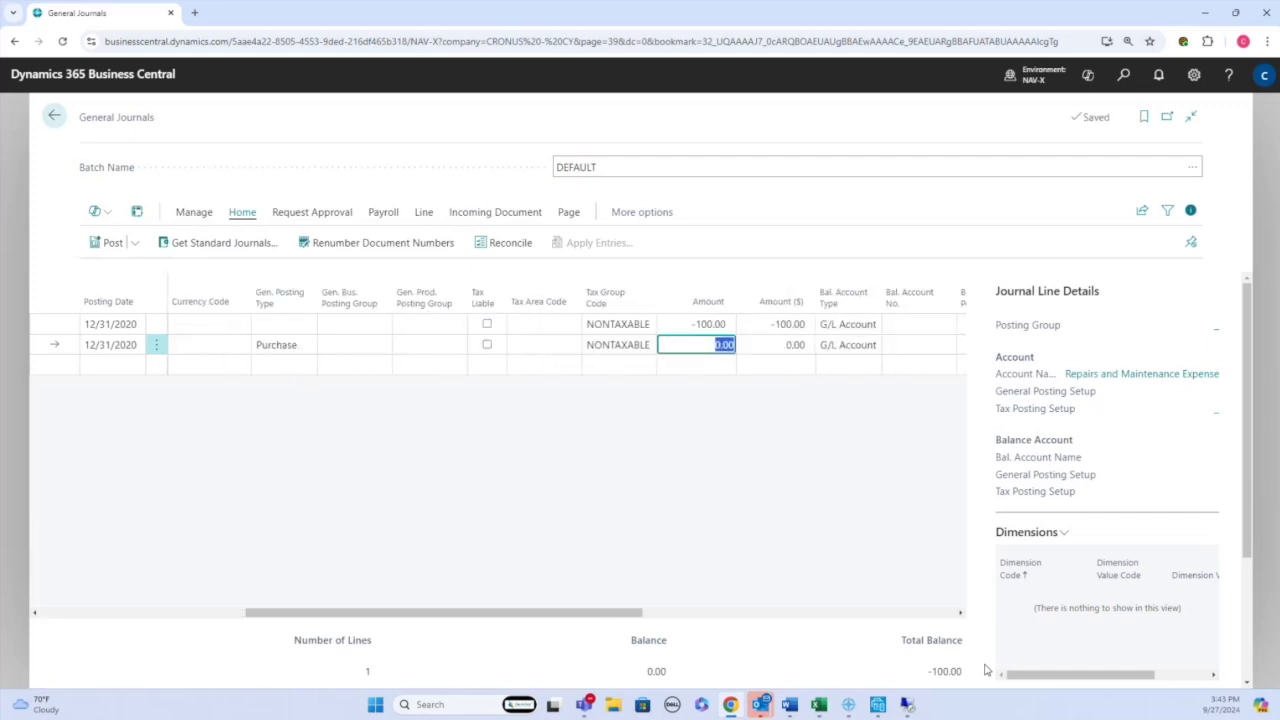
text(100)
key(Return)
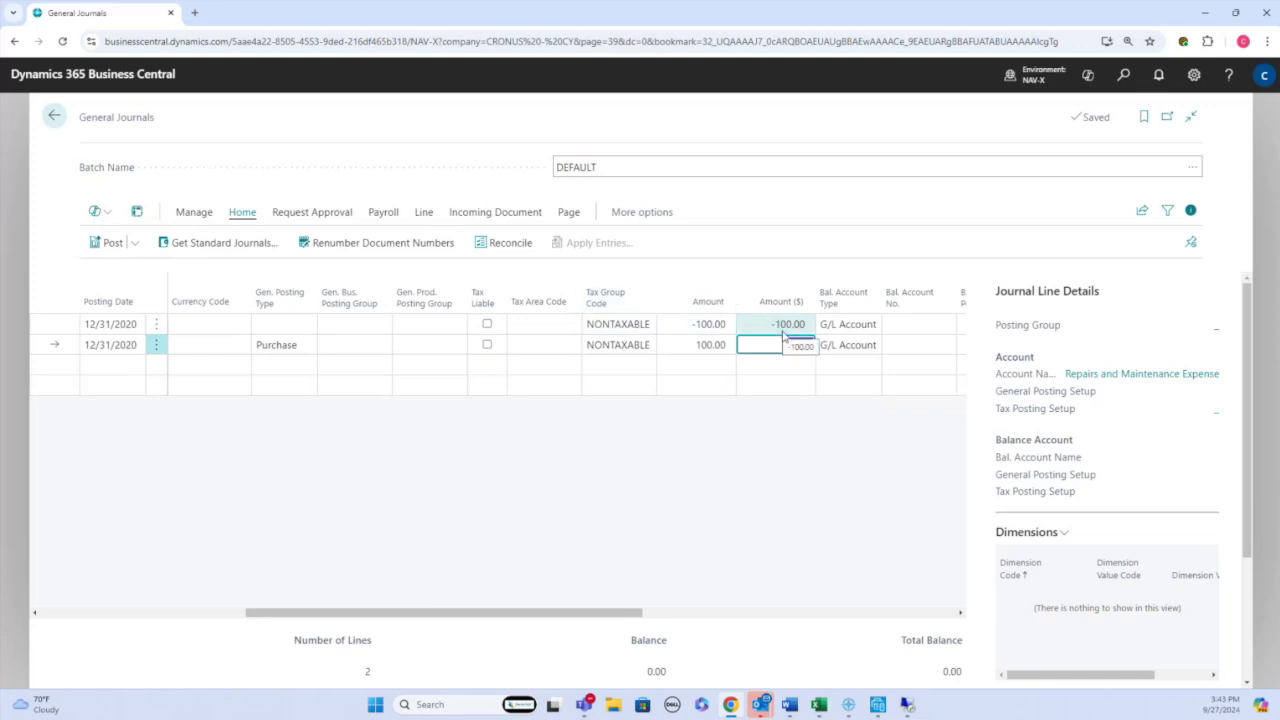
- Review the journal's sharing options, and select and copy both journal lines
click(1143, 212)
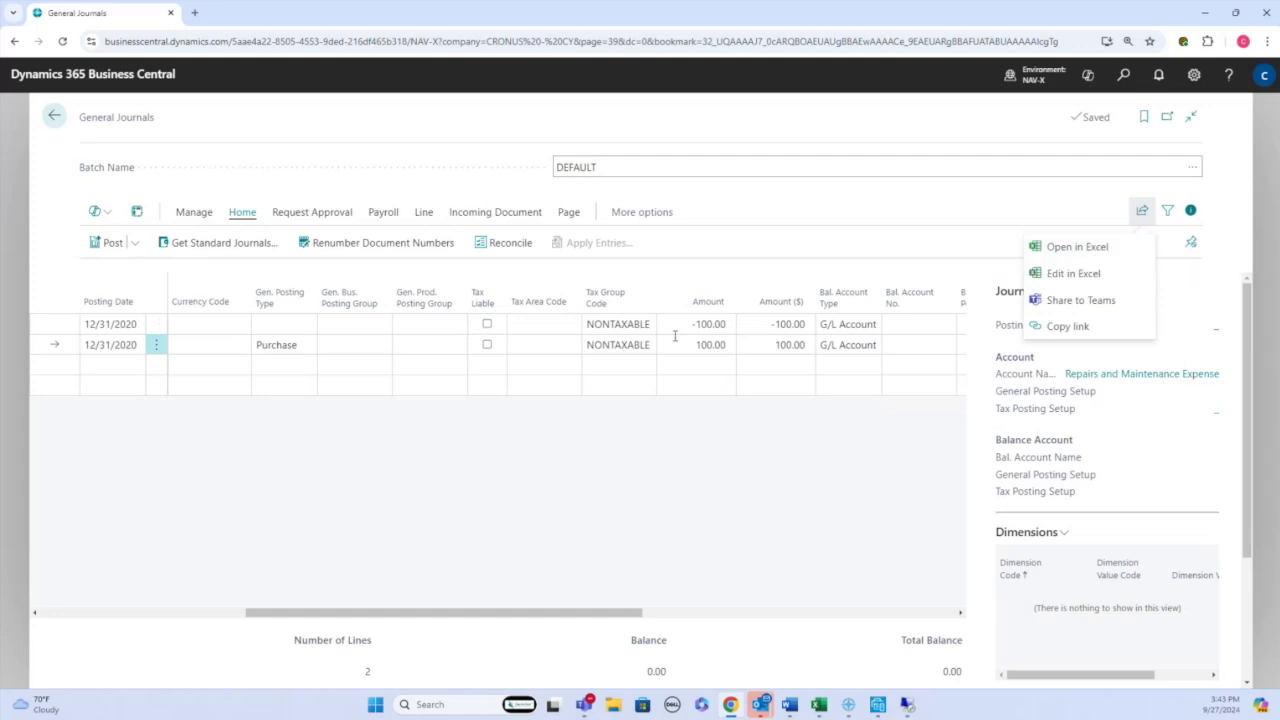
click(222, 323)
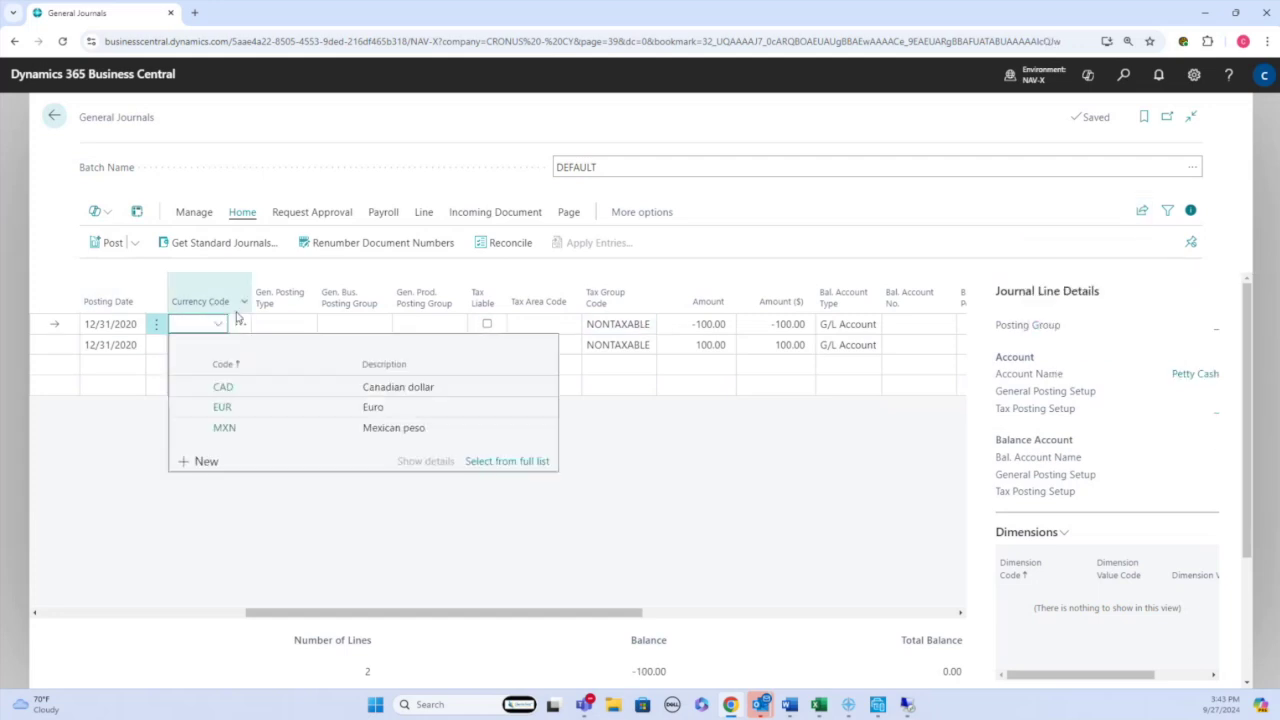
click(142, 347)
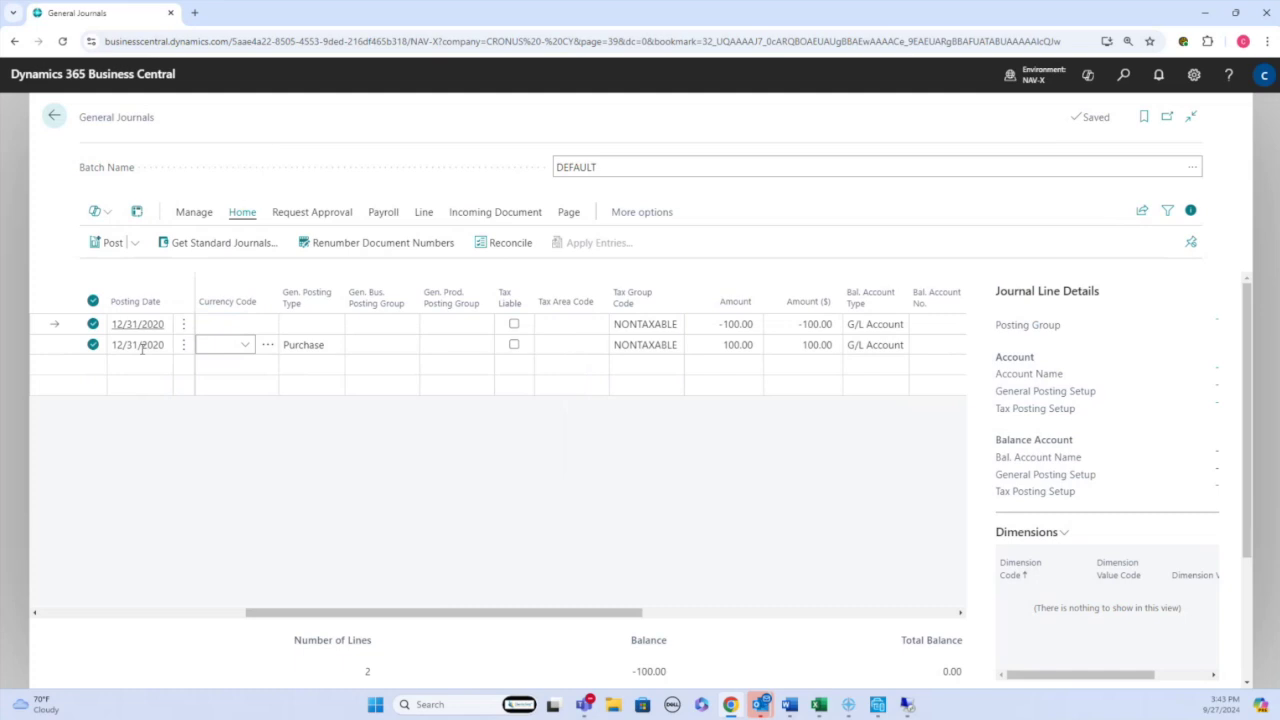
key(ctrl+c)
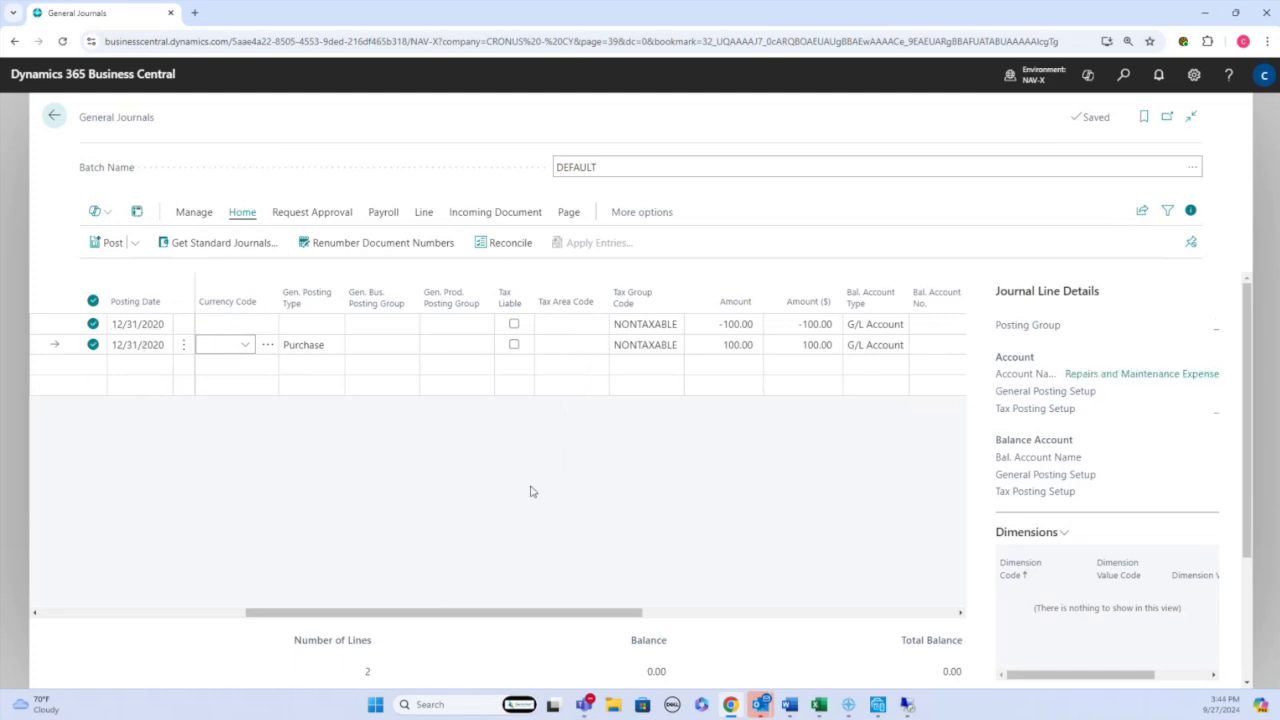
- Switch to the blank Book1 workbook in Excel and bring its window in front of the journal
click(818, 704)
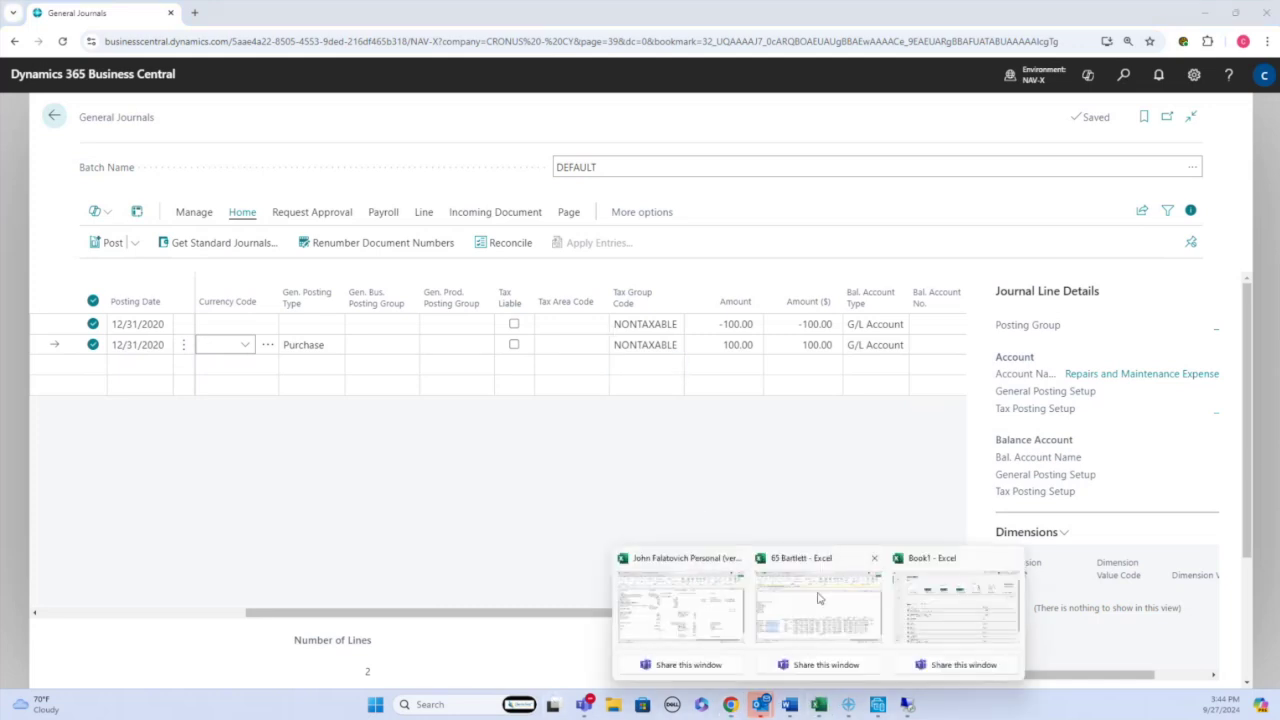
mouse_move(952, 610)
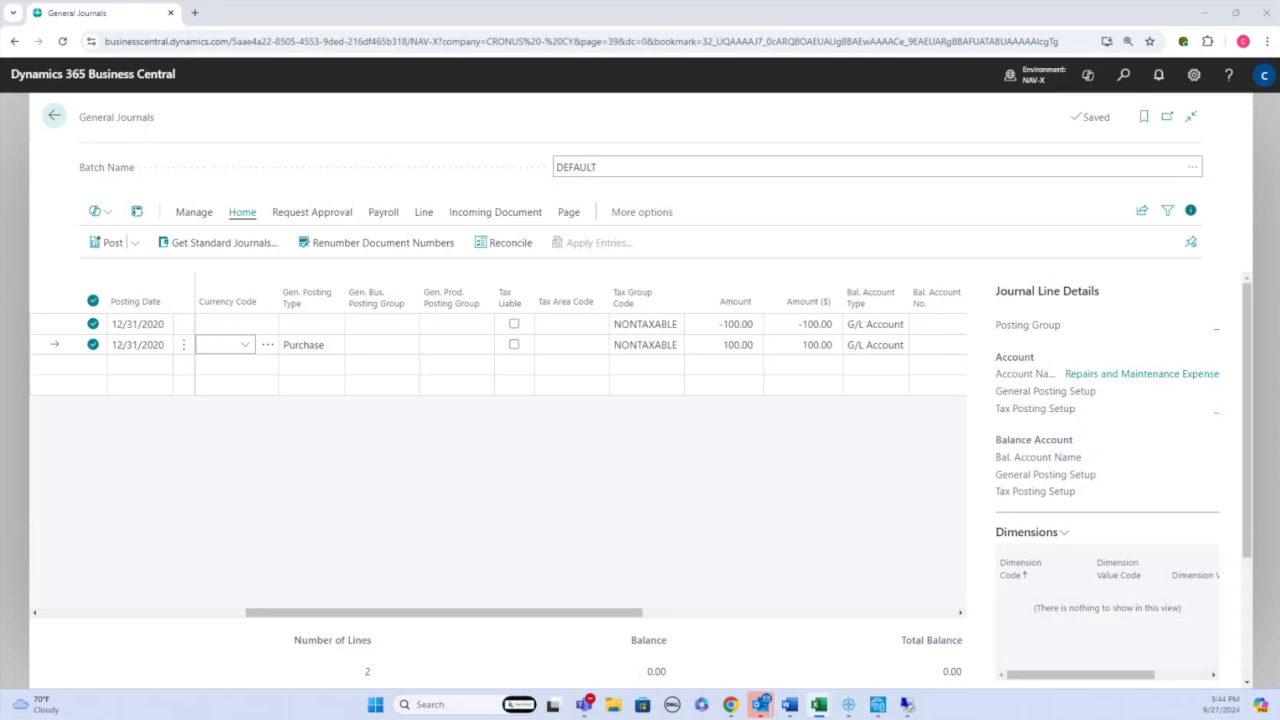
drag(0, 120, 912, 63)
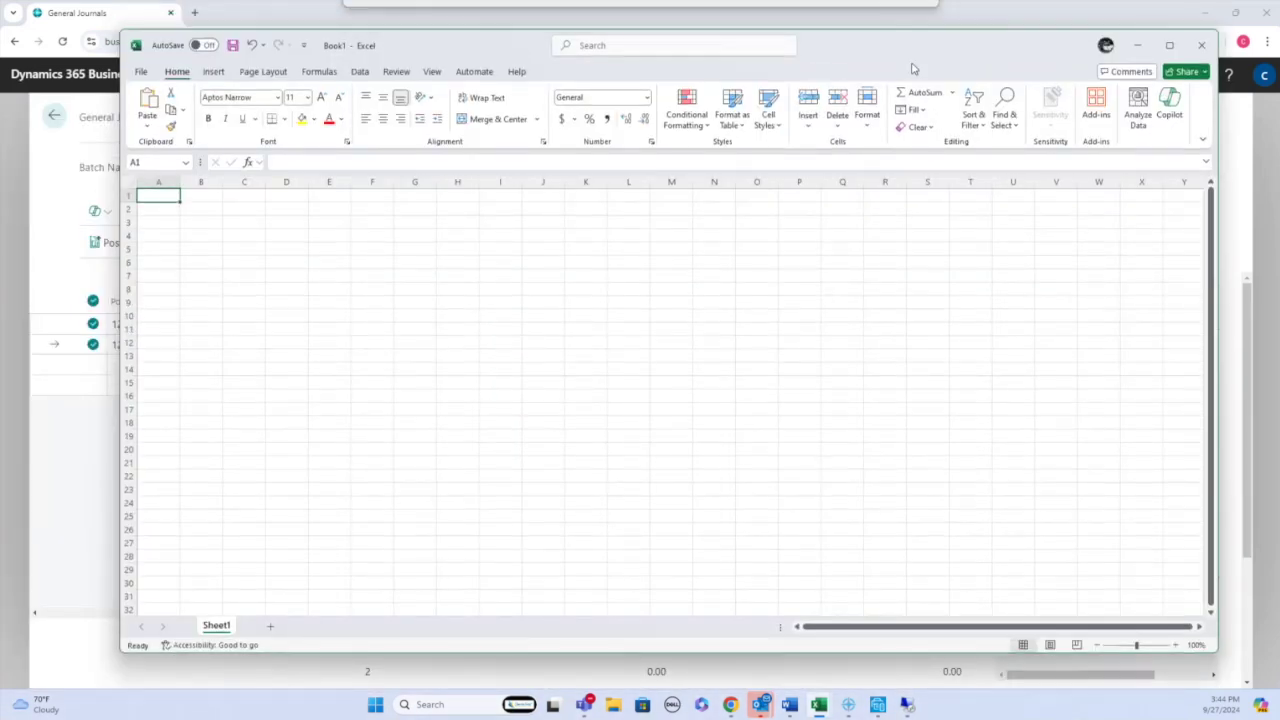
- Paste the copied journal lines into the blank sheet starting at A1 and widen the Posting Date column to show full dates
key(ctrl+v)
key(Down)
key(Down)
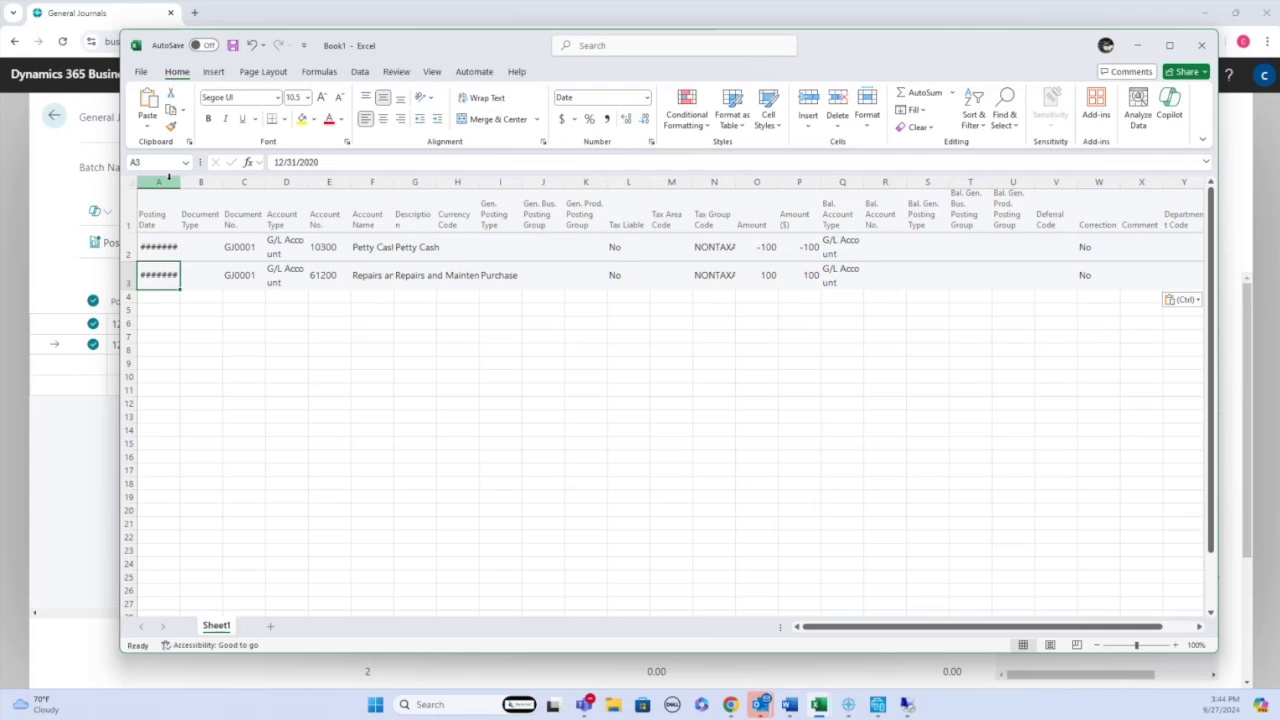
drag(180, 181, 206, 181)
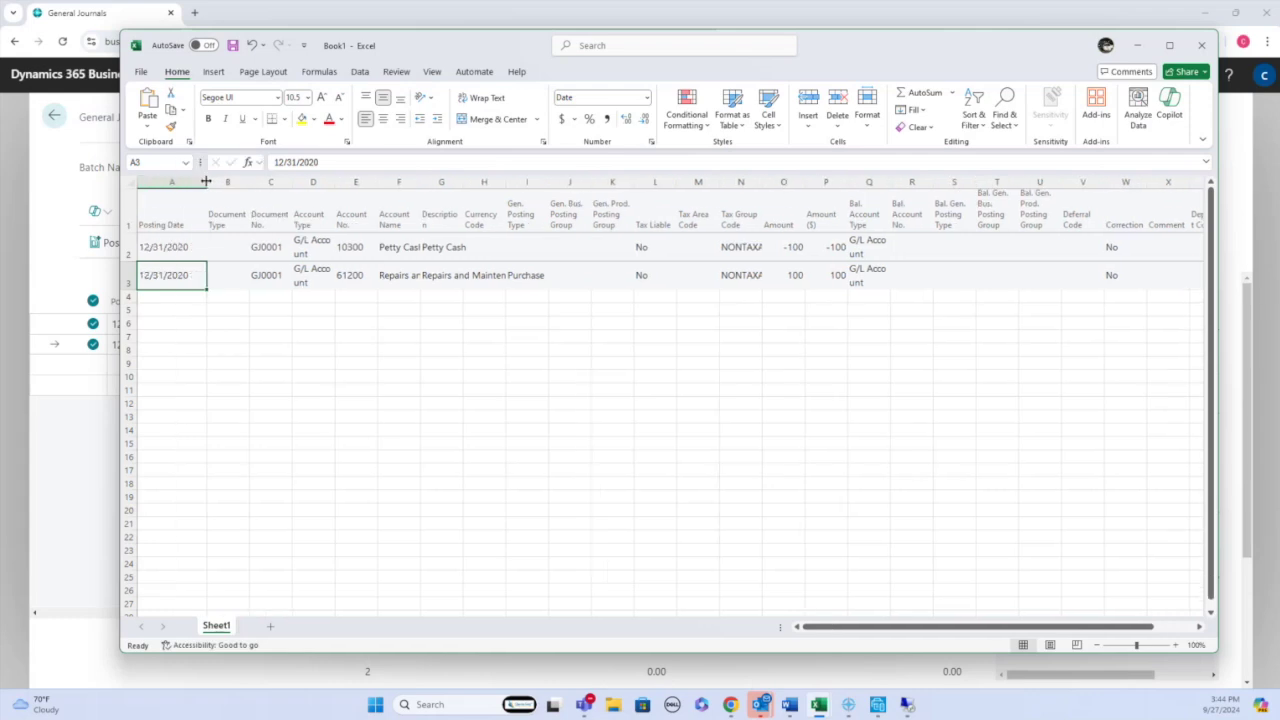
- Set both the Amount and Amount ($) of the Petty Cash row to -200
click(446, 268)
key(Up)
key(Down)
key(Up)
key(Down)
key(Down)
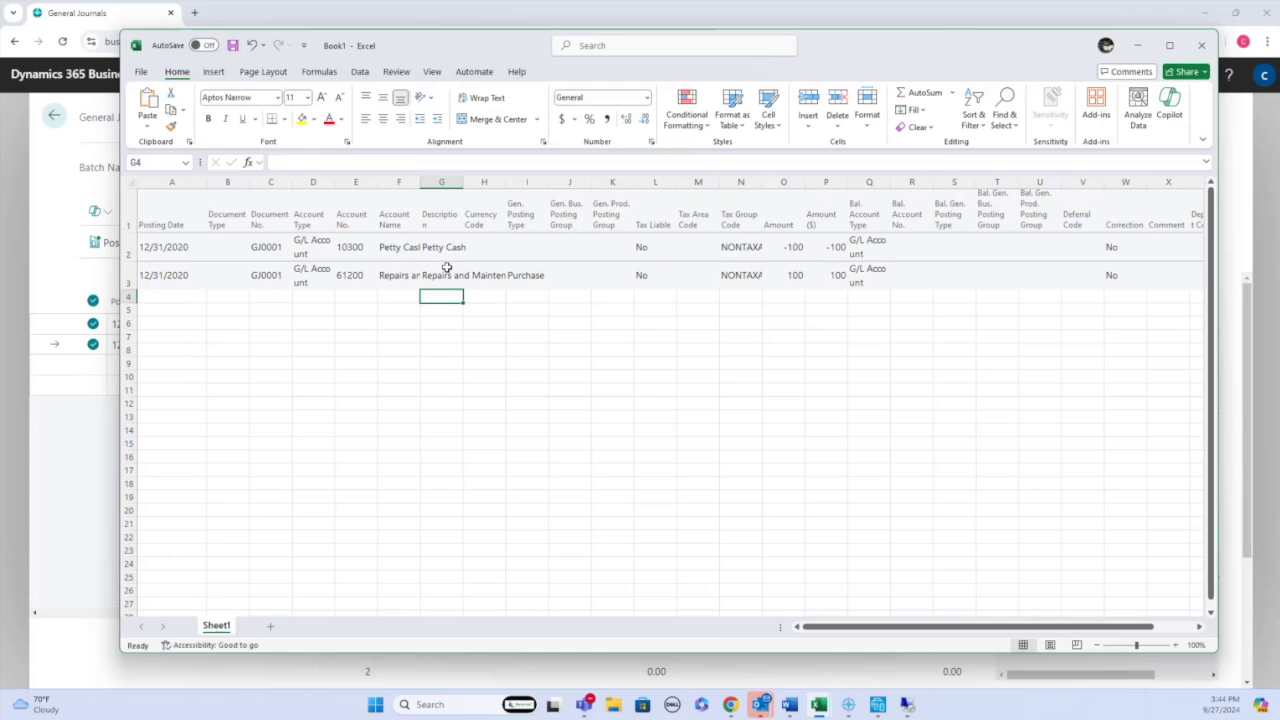
key(Up)
key(Up)
key(Right)
key(Right)
key(Right)
key(Right)
key(Right)
key(Right)
key(Right)
key(Right)
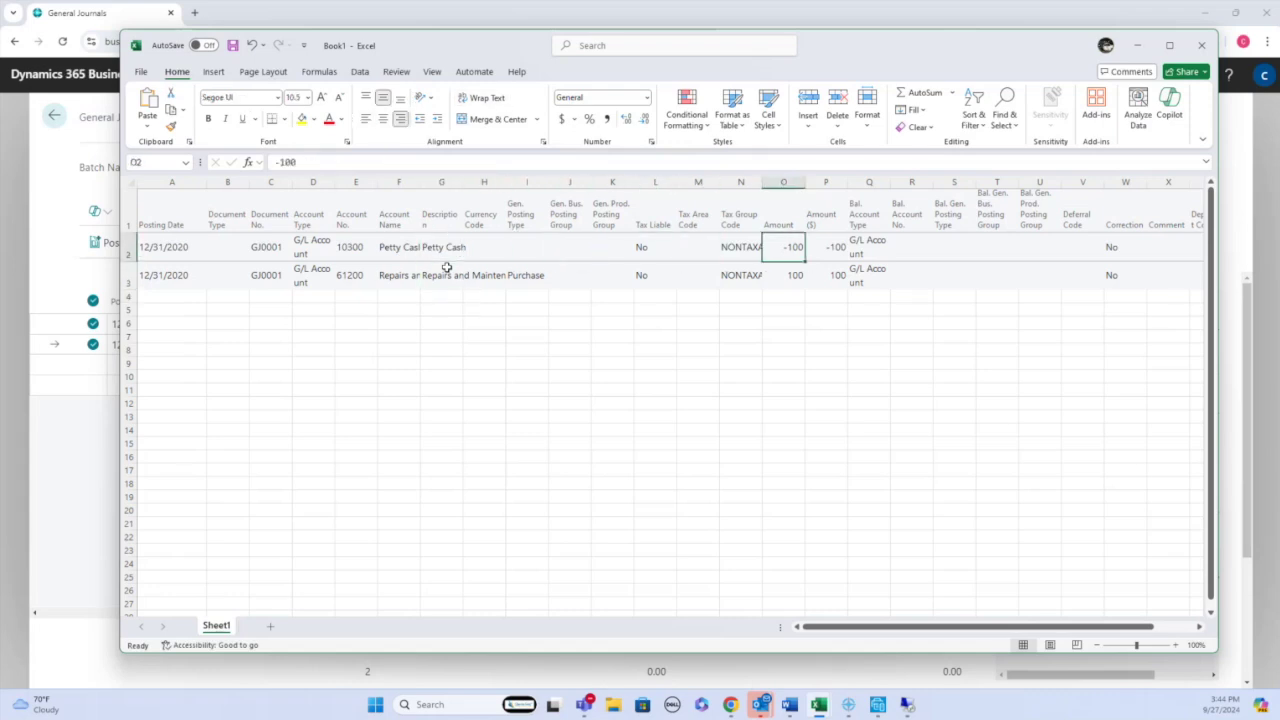
text(-200)
key(Right)
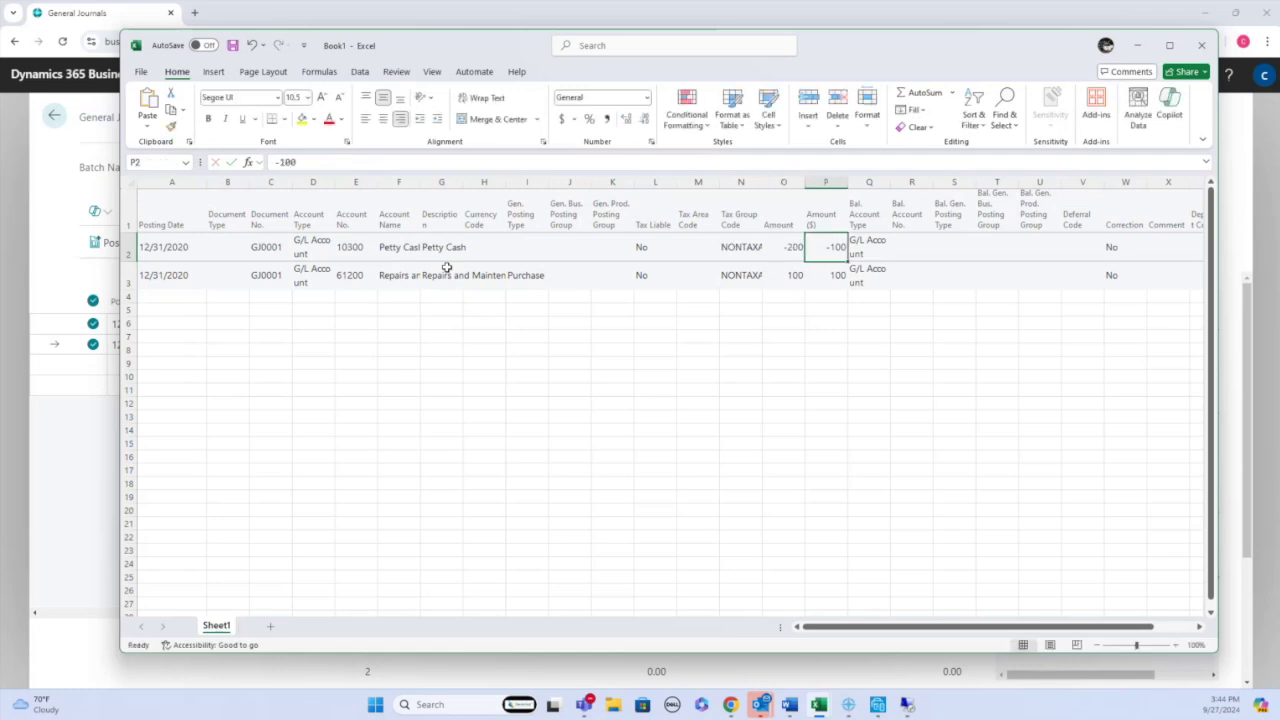
text(-1)
text(200)
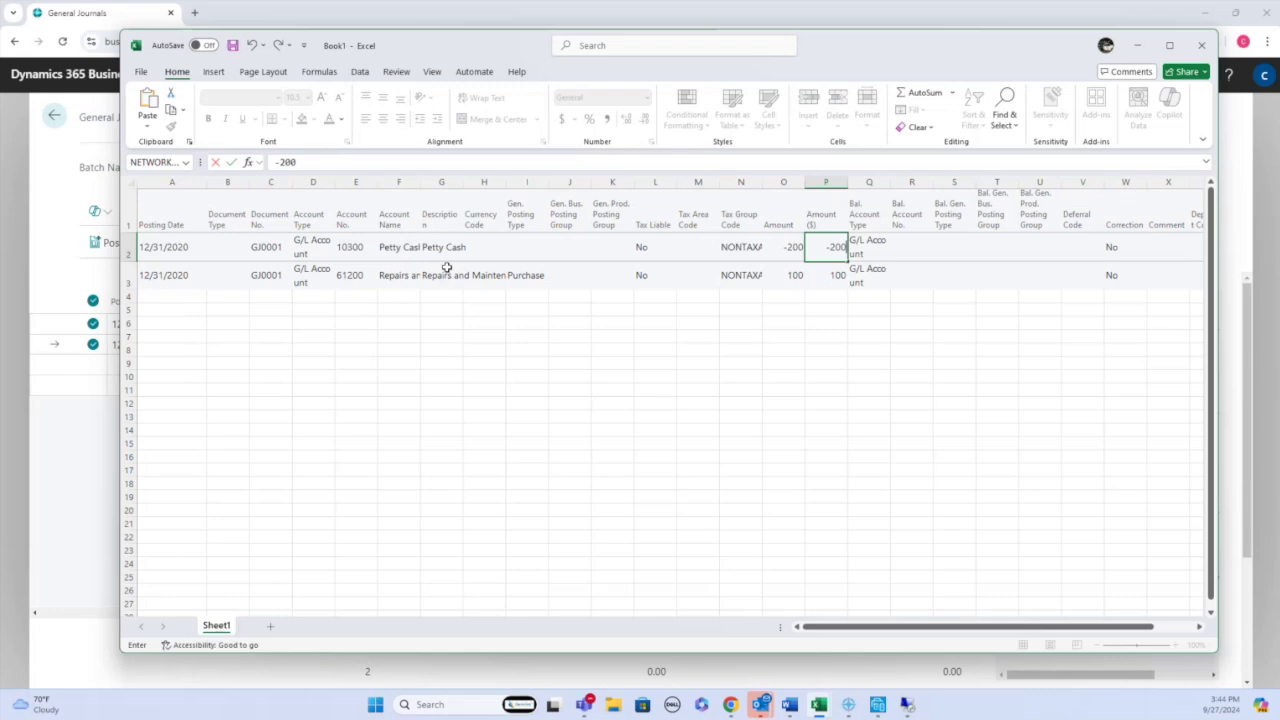
key(Return)
- Set both the Amount and Amount ($) of the Repairs and Maintenance row to 200
text(200)
key(Right)
text(3200)
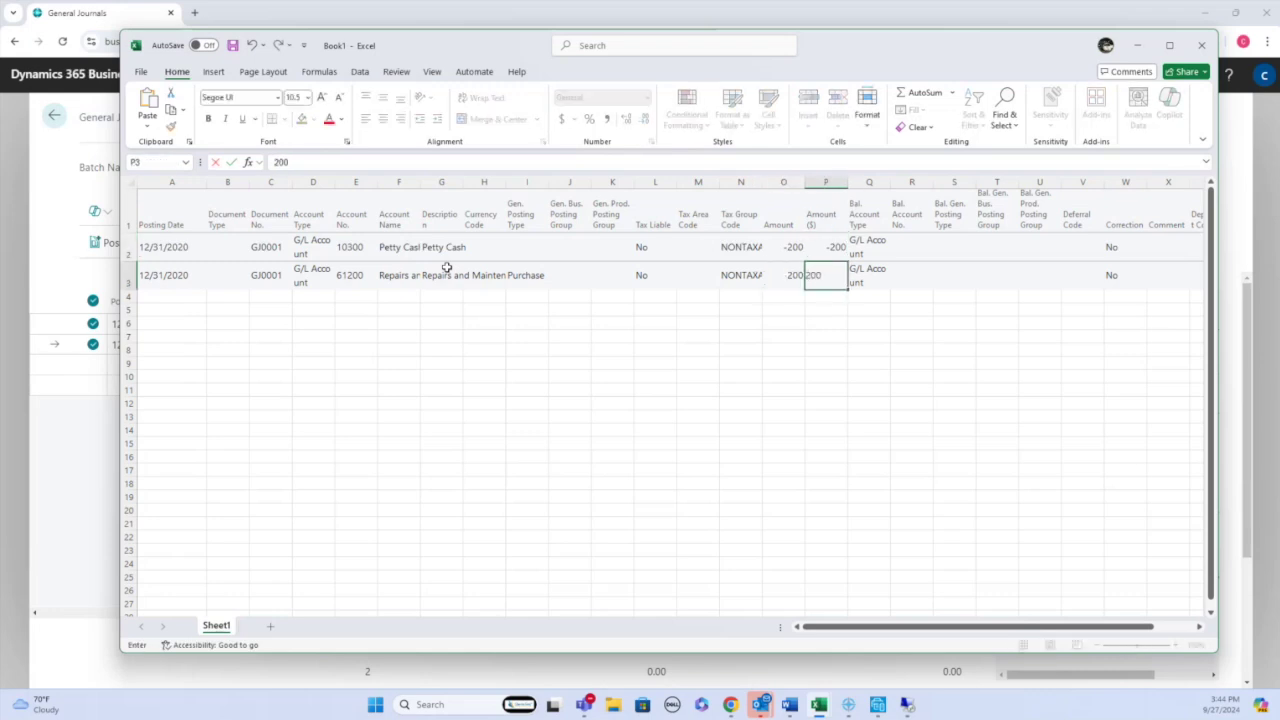
key(Return)
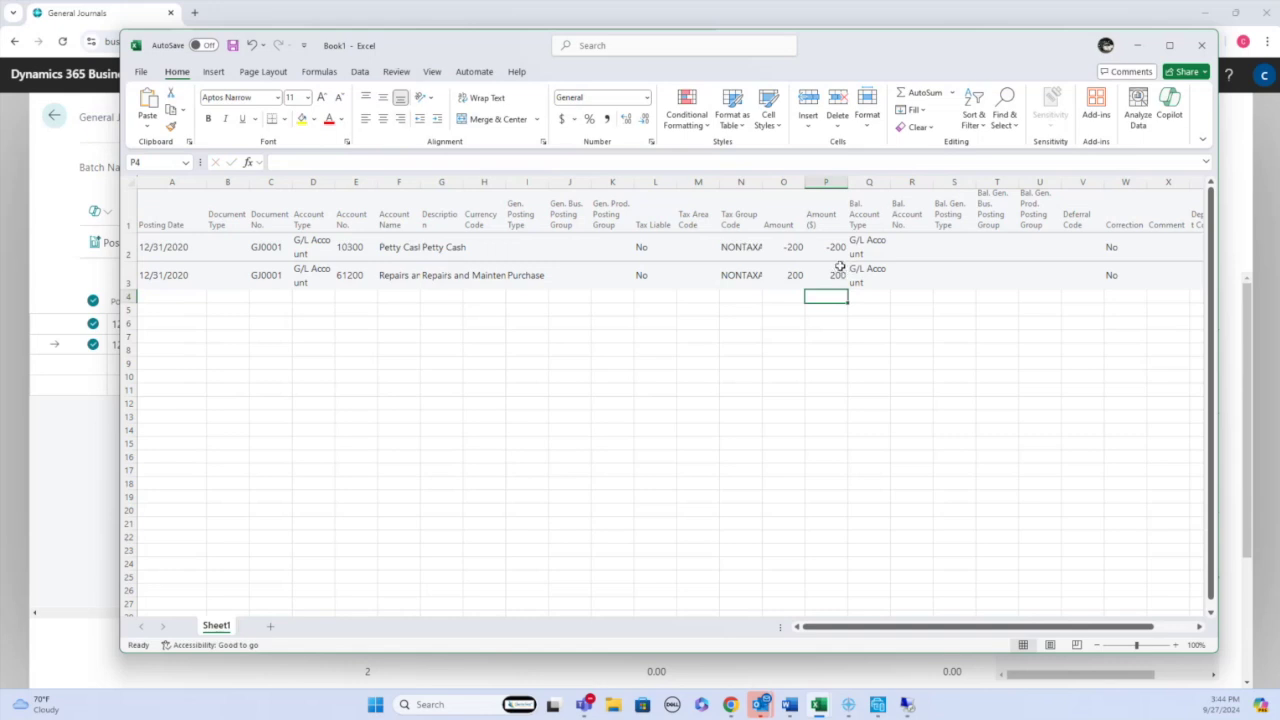
- Copy both data rows without the headers and paste them as new lines below the existing ones in Business Central's general journal
click(180, 242)
drag(259, 243, 1037, 271)
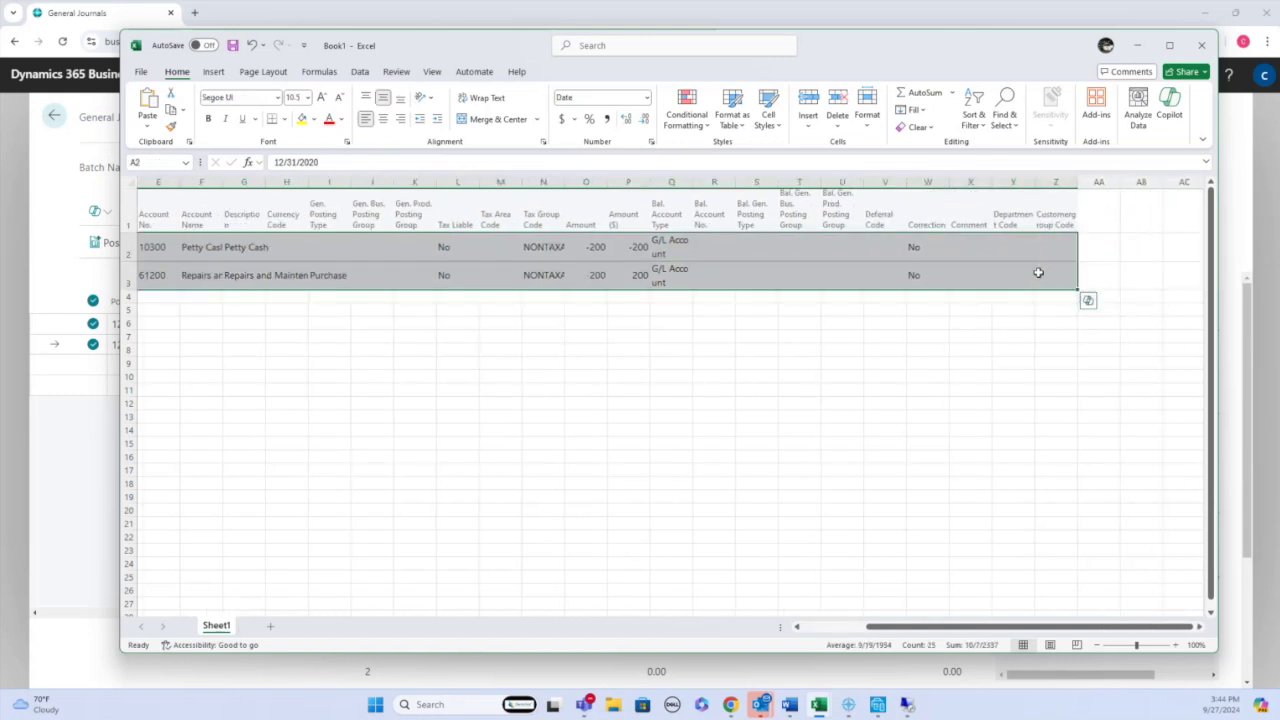
key(ctrl+c)
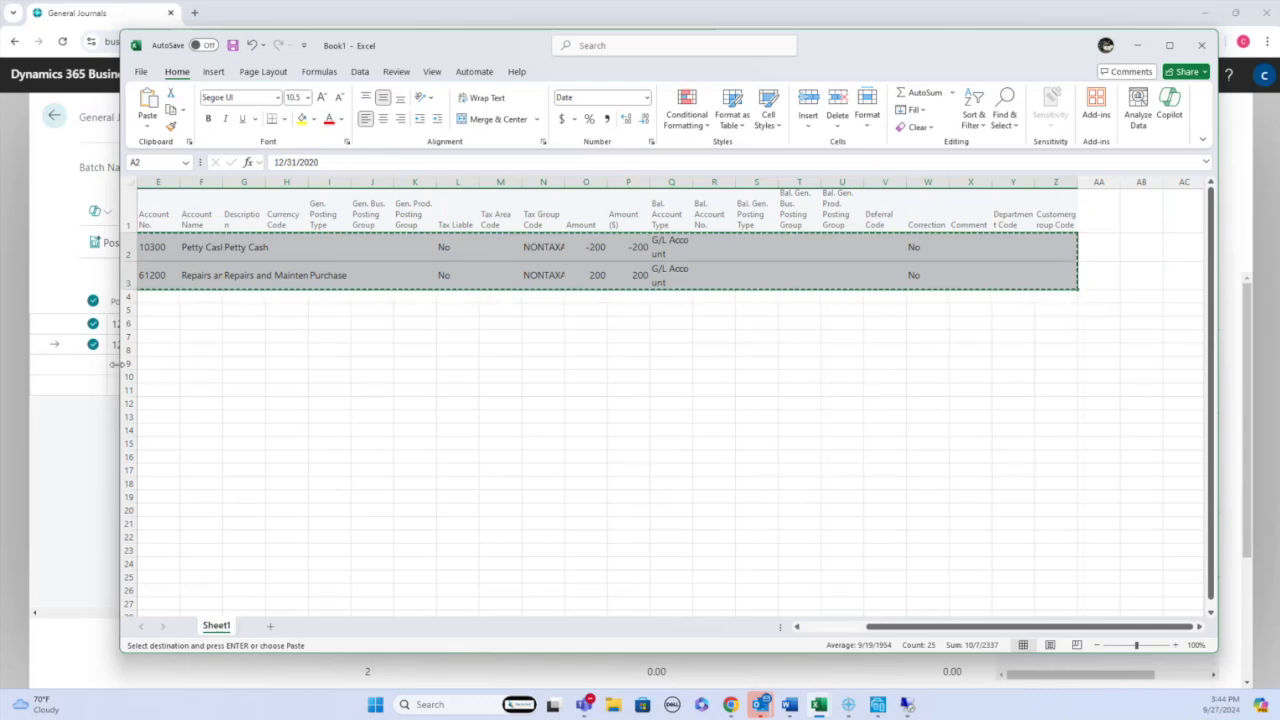
click(166, 367)
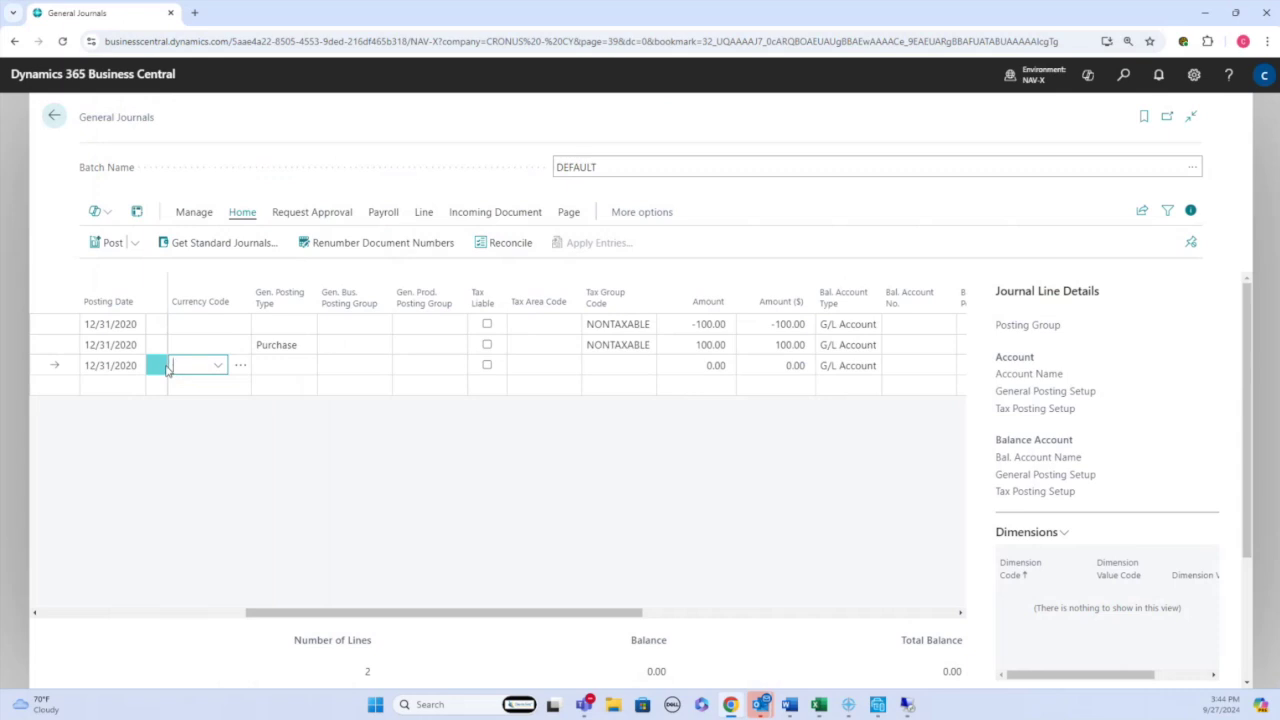
key(ctrl+v)
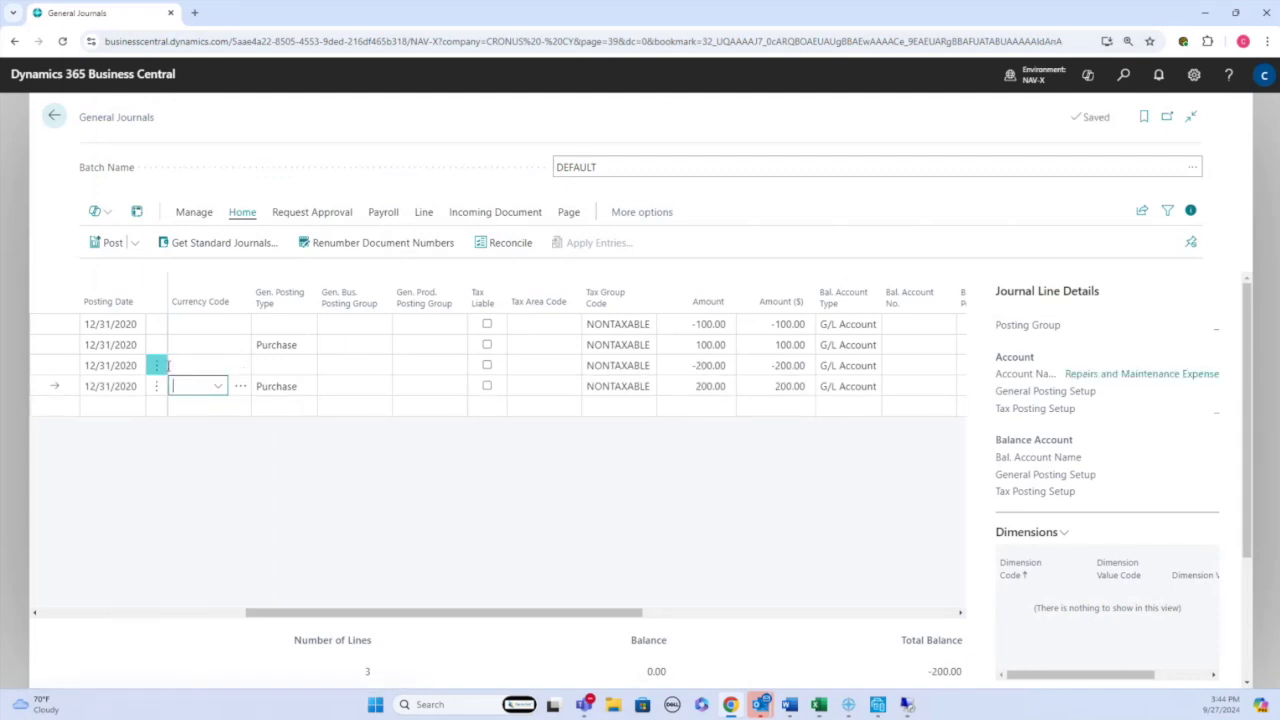
- Examine the pasted Petty Cash line across its columns through Deferral Code, and return to the journal's first line
key(Up)
key(Tab)
key(Tab)
key(Tab)
key(Tab)
key(Tab)
key(Tab)
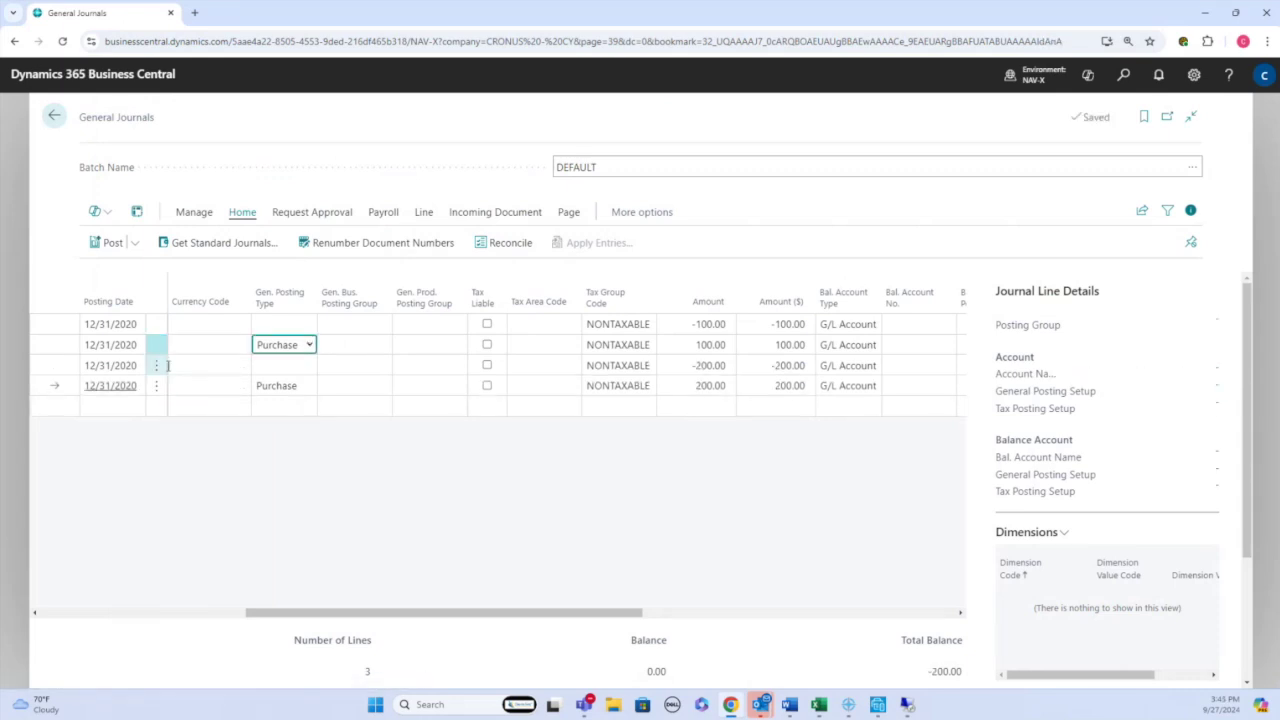
key(Tab)
key(Tab)
key(Tab)
key(Tab)
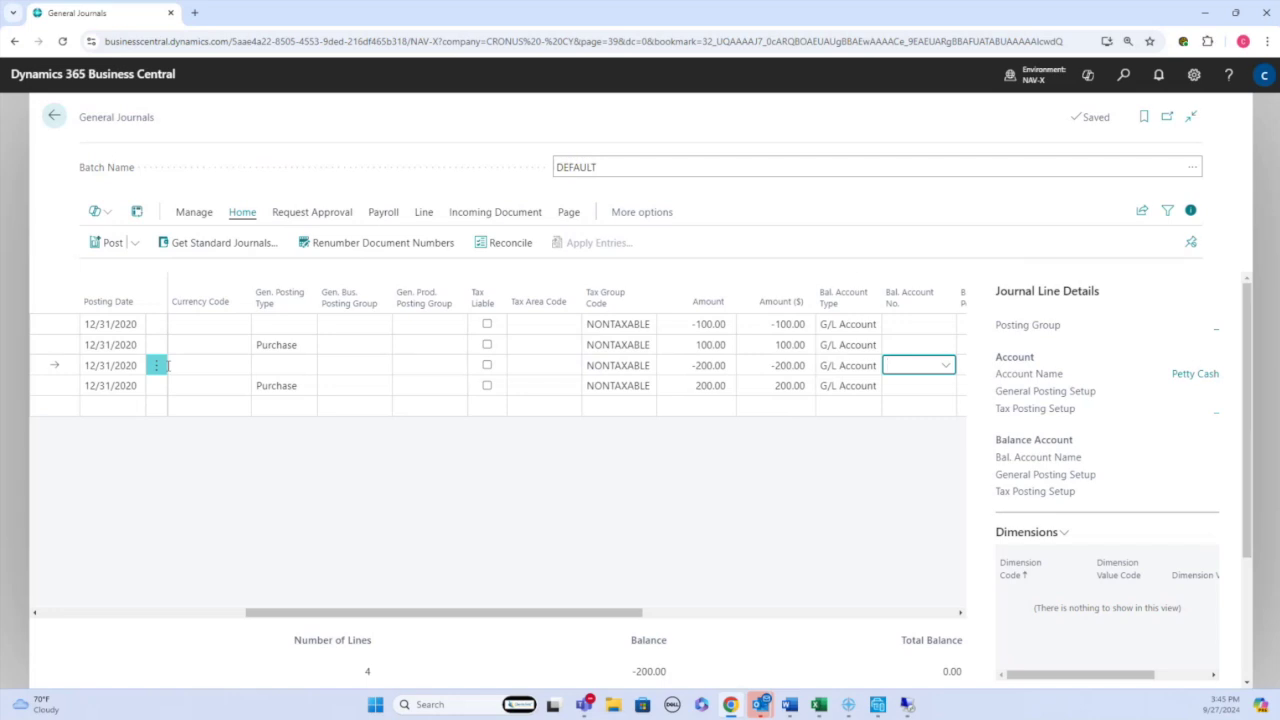
key(shift+Tab)
key(shift+Tab)
key(Tab)
key(Tab)
key(Tab)
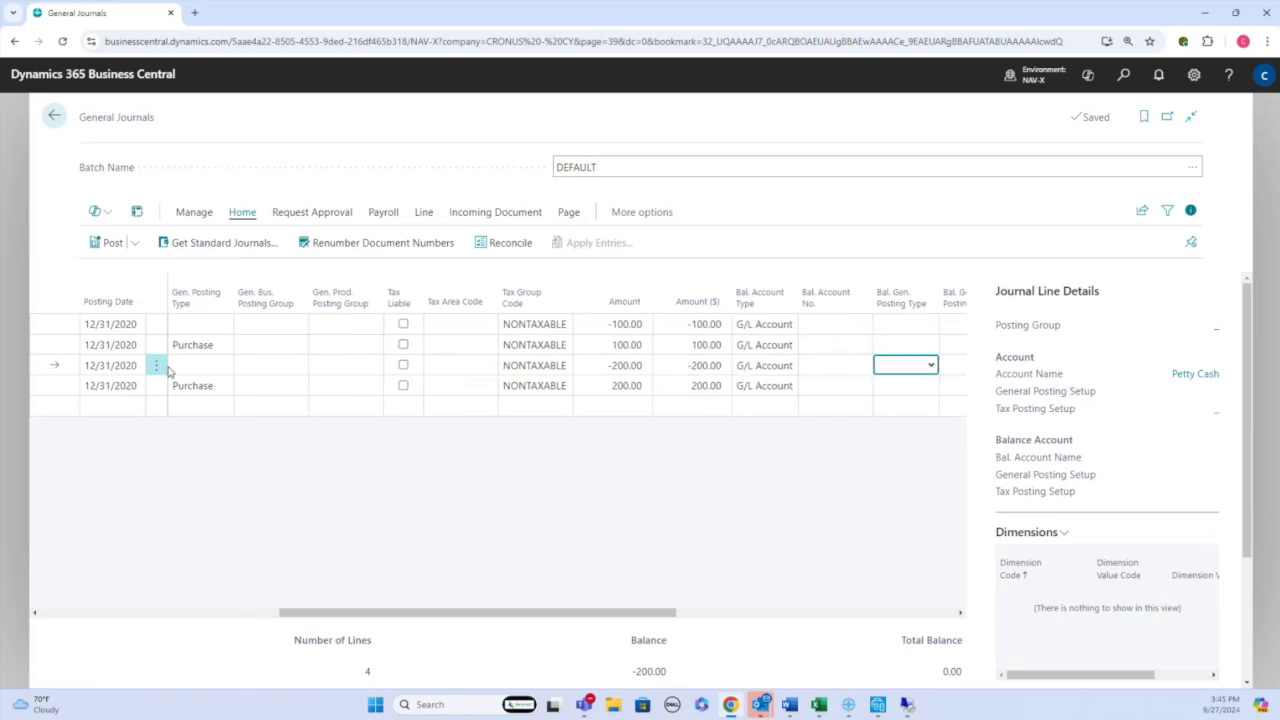
key(Tab)
key(Tab)
key(Tab)
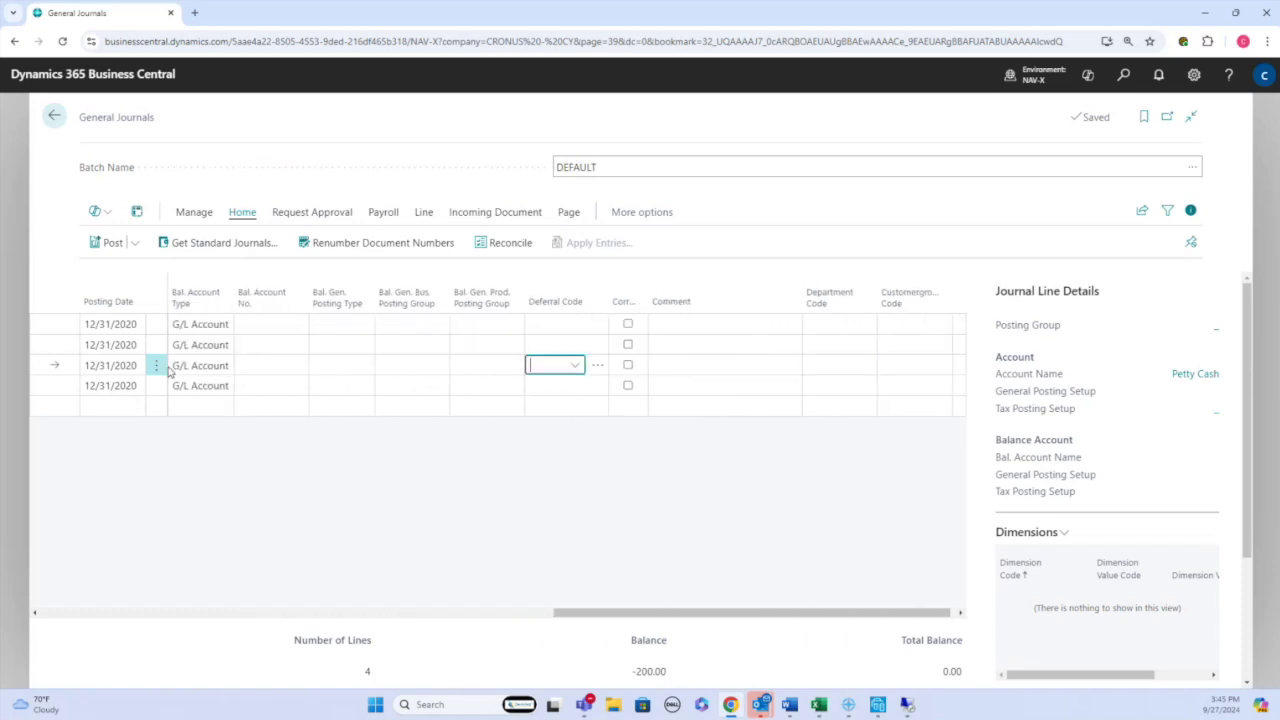
key(Home)
key(Up)
key(Up)
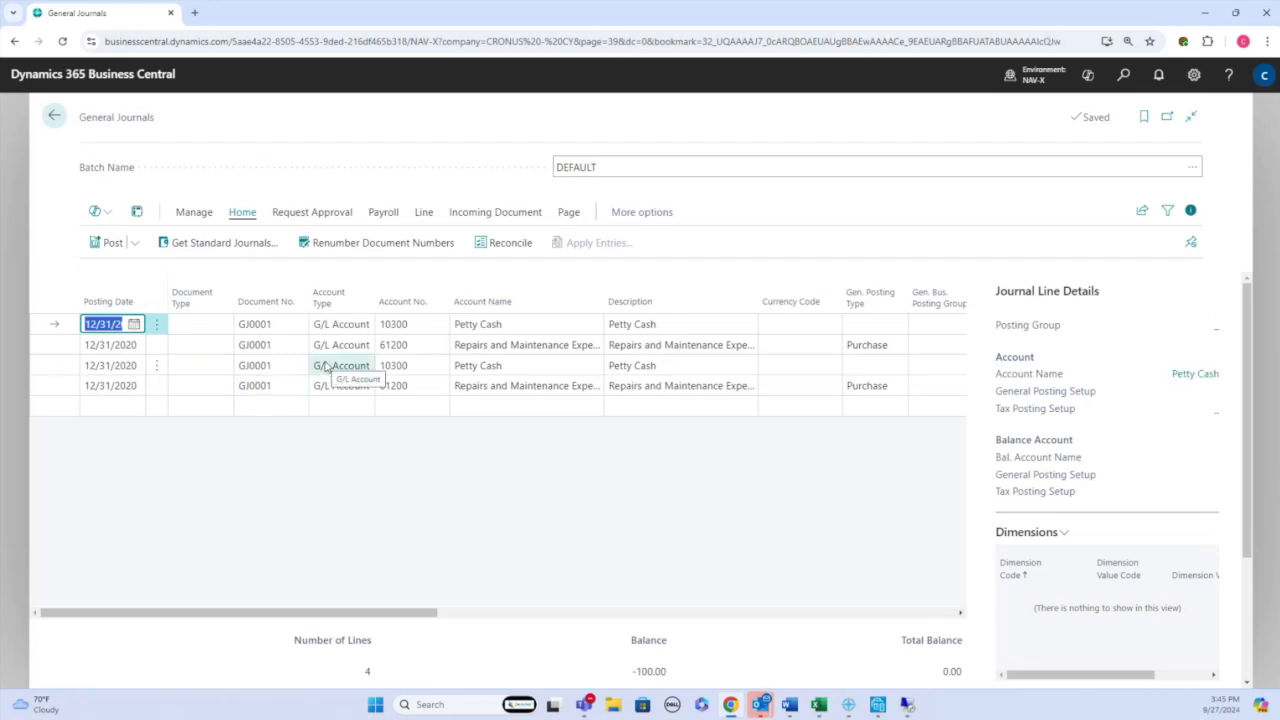
- Preview the posting of the journal lines and open the related G/L entries
click(135, 244)
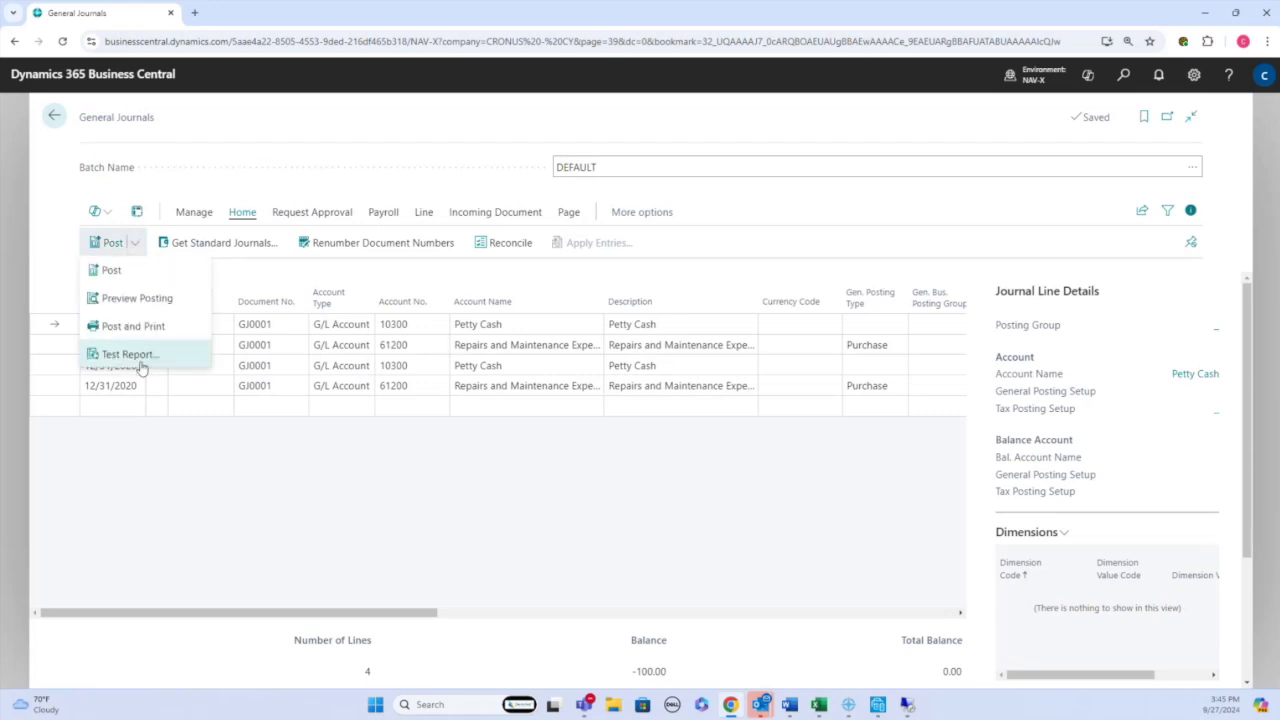
click(155, 299)
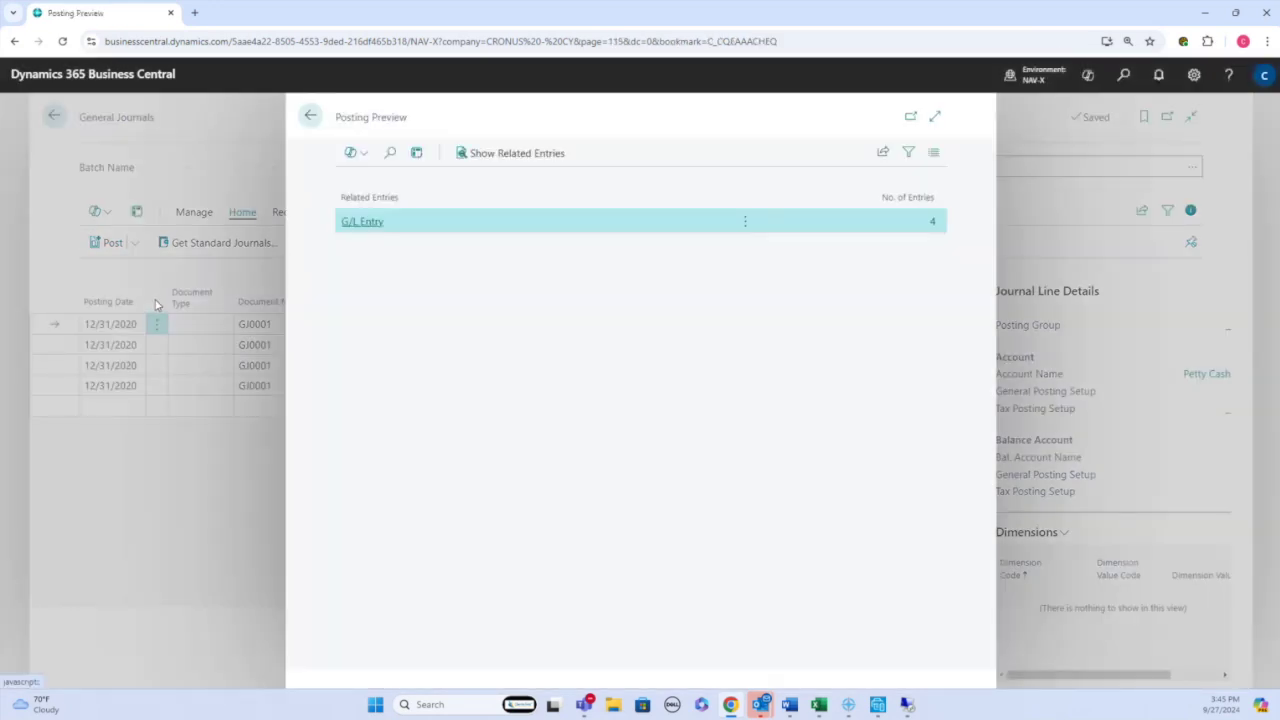
click(934, 223)
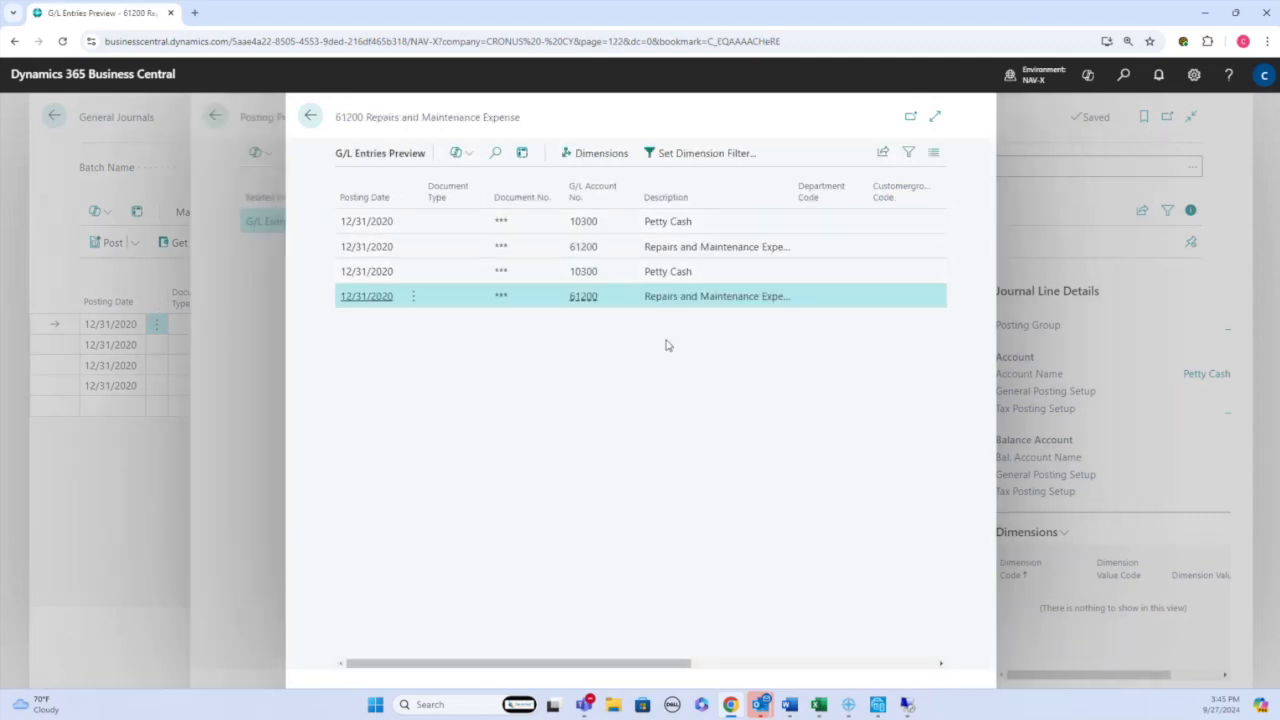
- Examine the previewed G/L entries across to their amounts, and close the preview to return to the journal
key(Up)
key(Up)
key(Up)
key(Right)
key(Right)
key(Right)
key(Right)
key(Right)
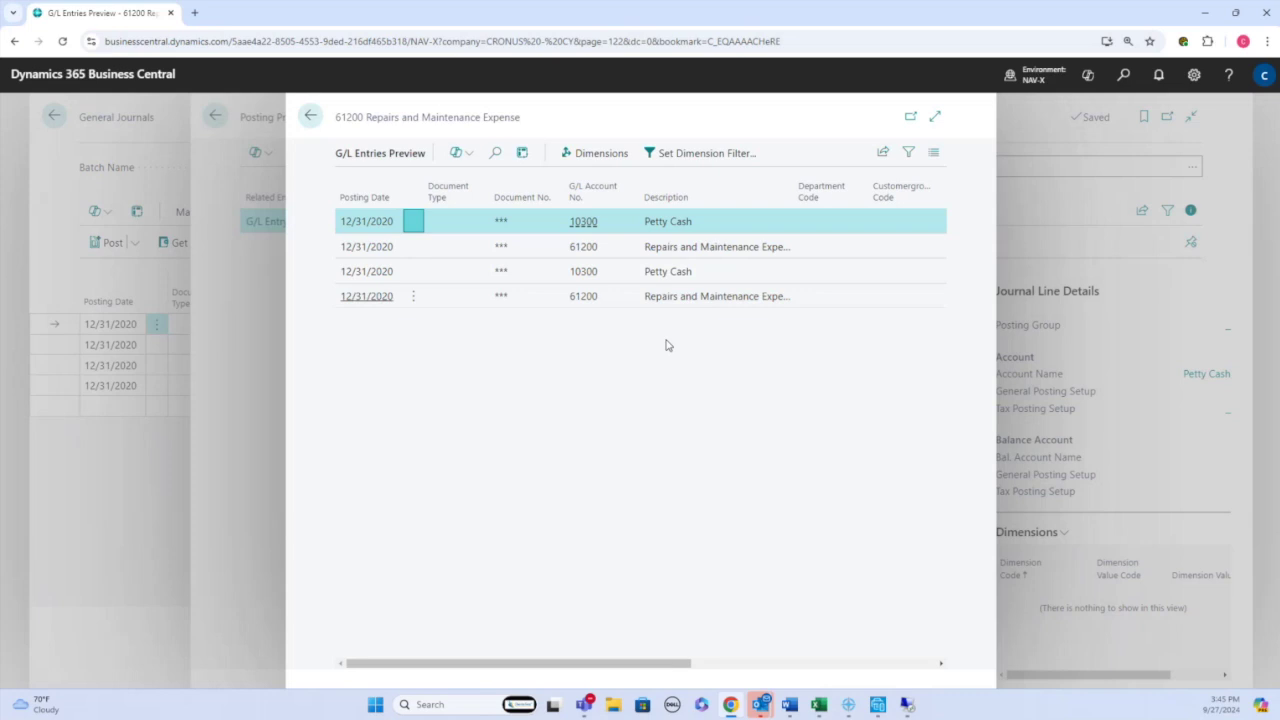
key(Right)
key(Right)
key(Right)
key(Right)
key(Right)
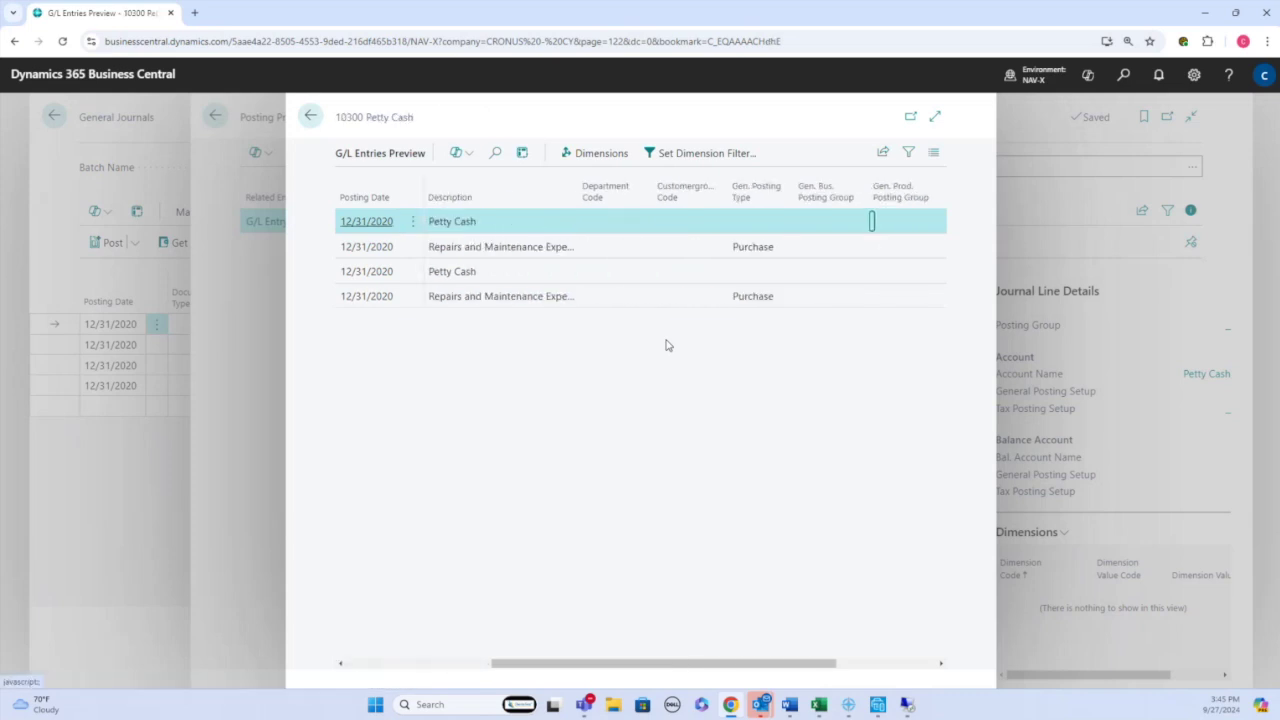
key(Down)
key(Up)
key(Down)
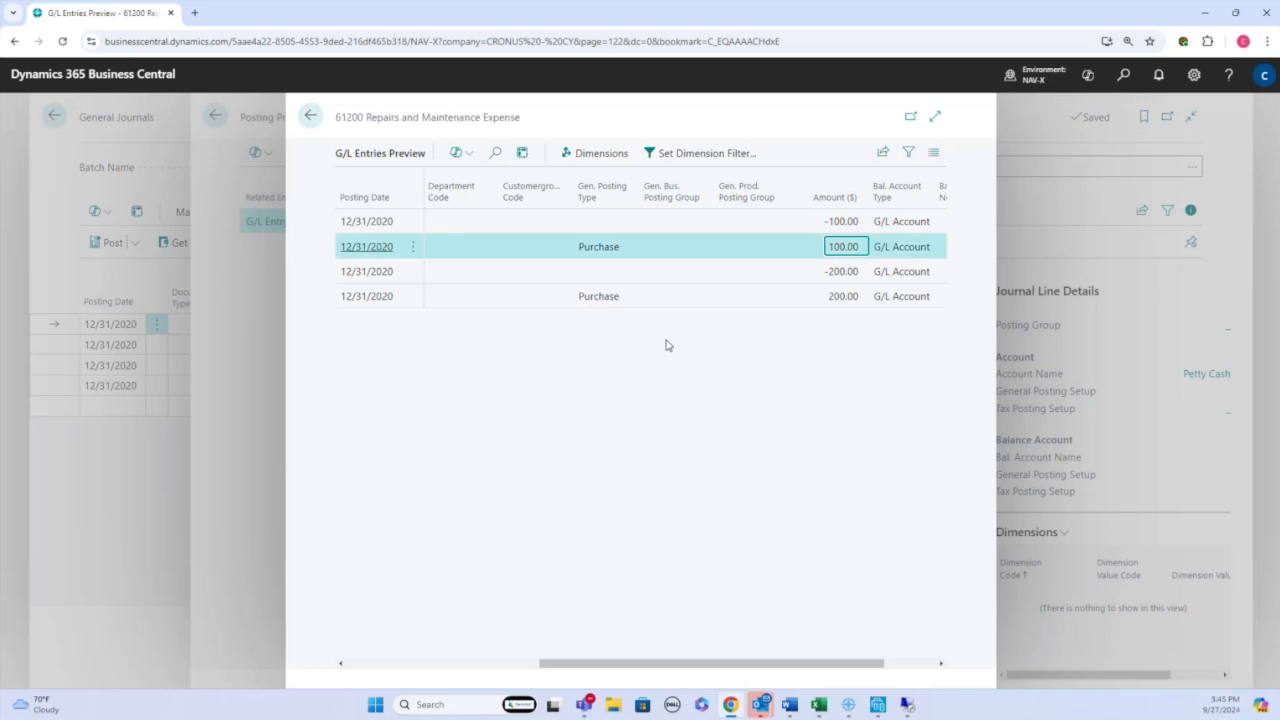
key(Escape)
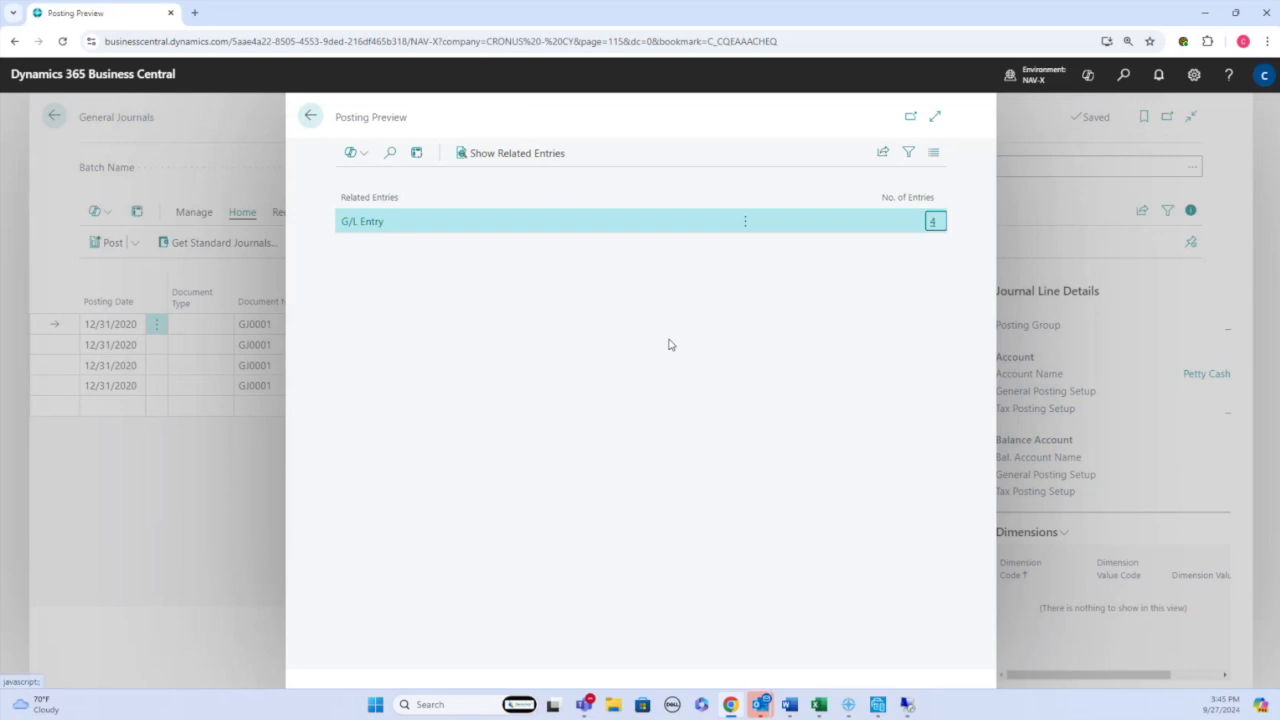
key(Escape)
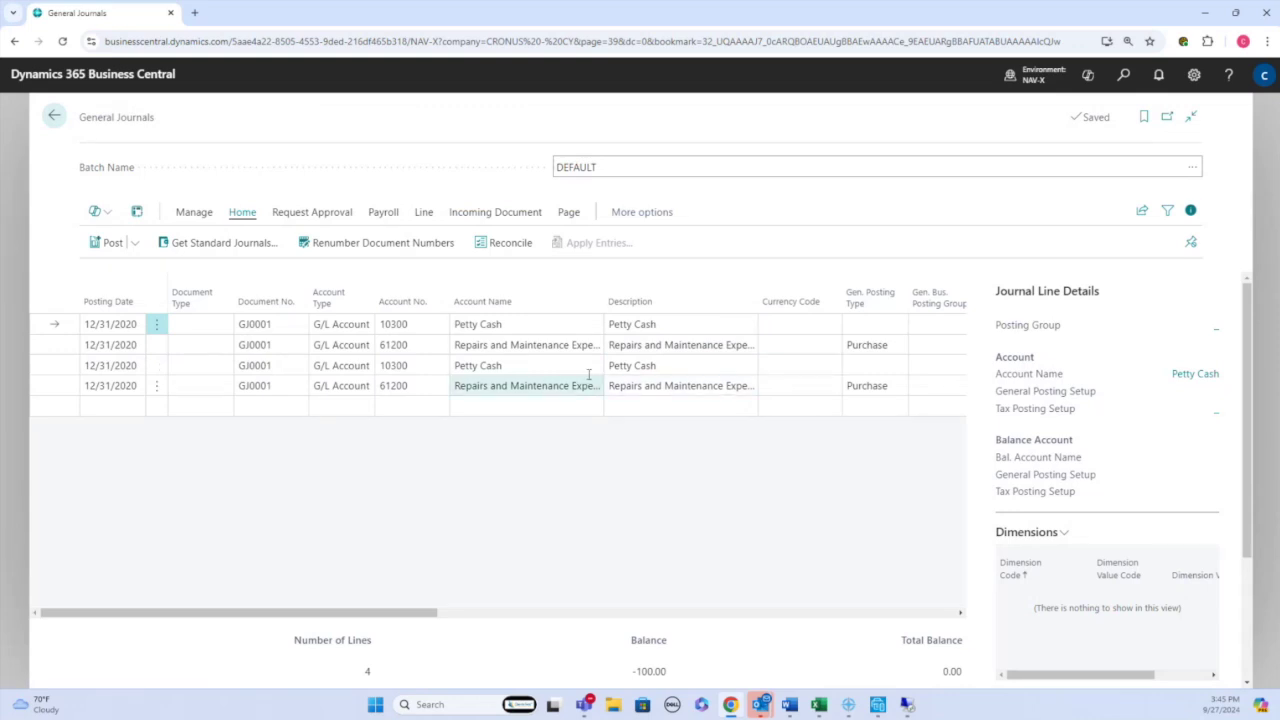
- Post the general journal lines and return to the role center
click(108, 242)
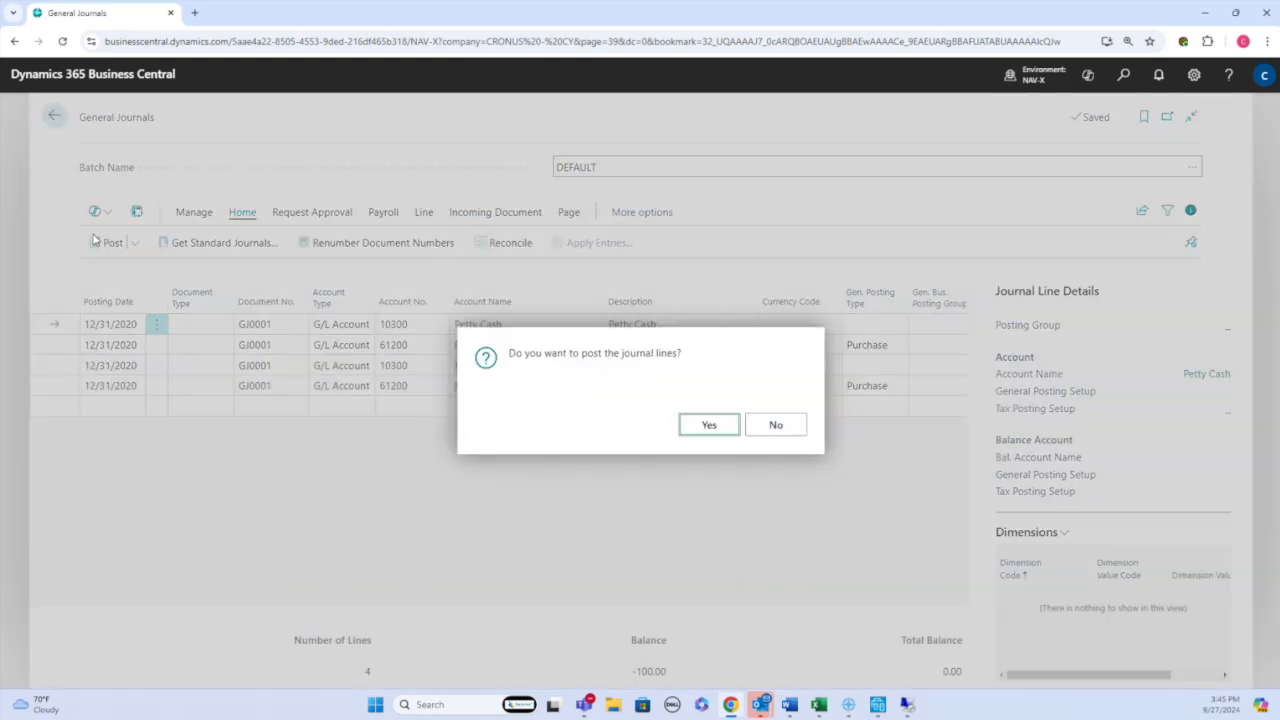
click(704, 425)
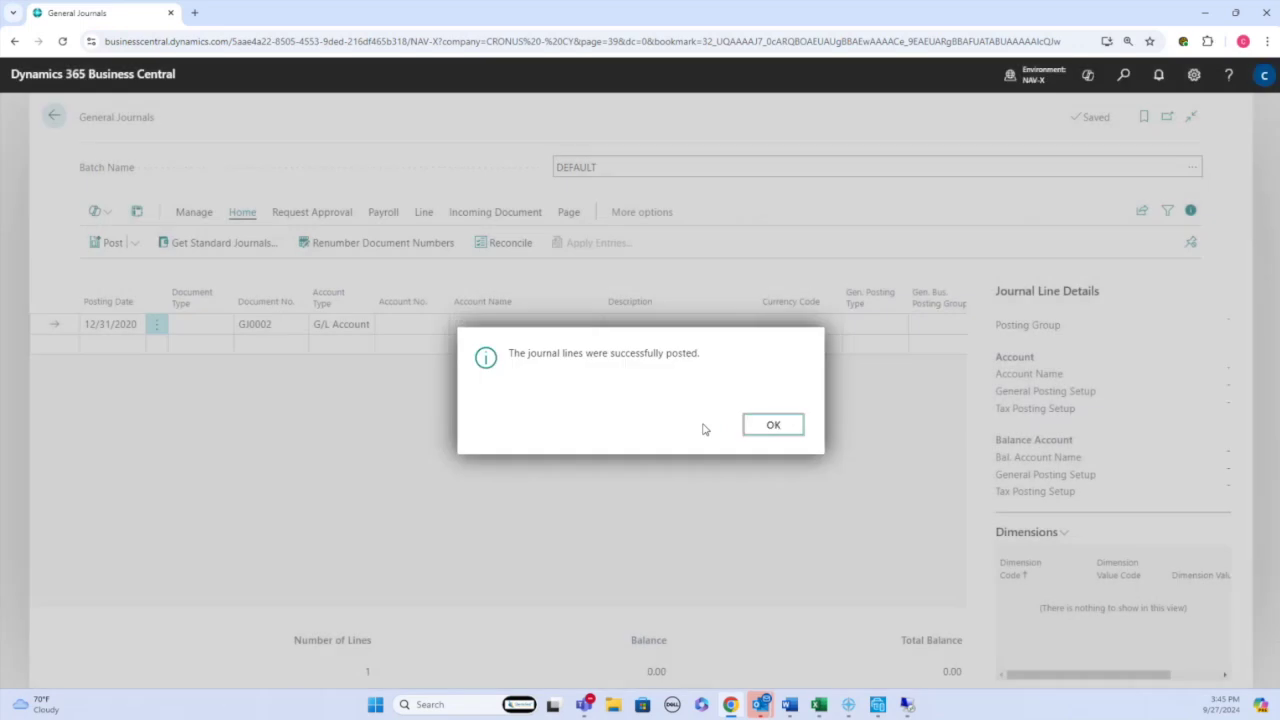
click(777, 430)
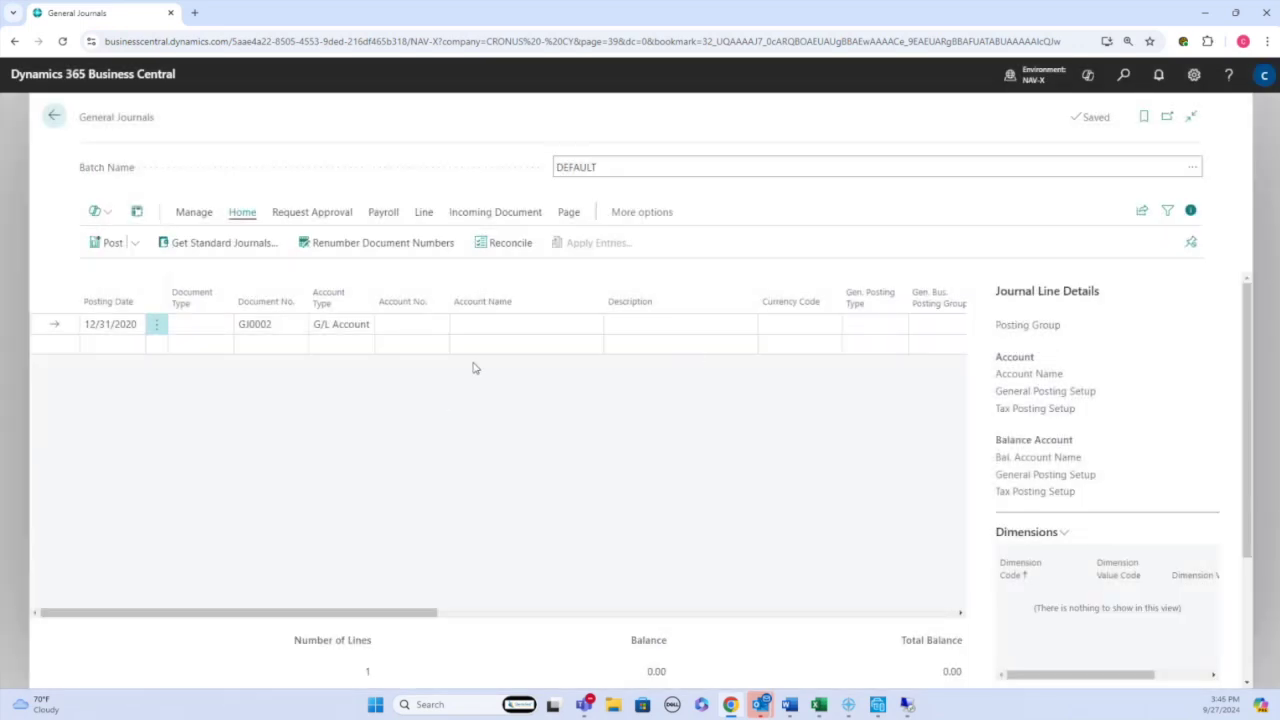
key(Escape)
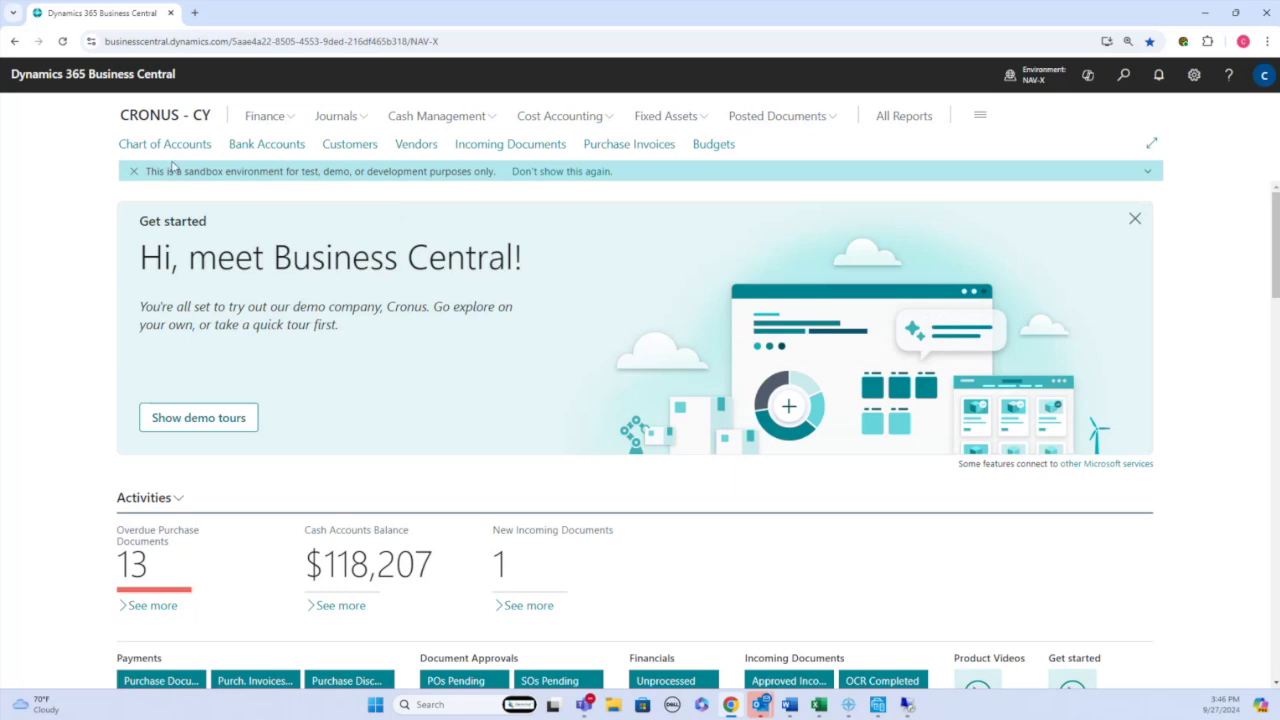
- Open the Adatum Corporation card from the customer list and drill into the entries behind its Balance ($)
click(368, 149)
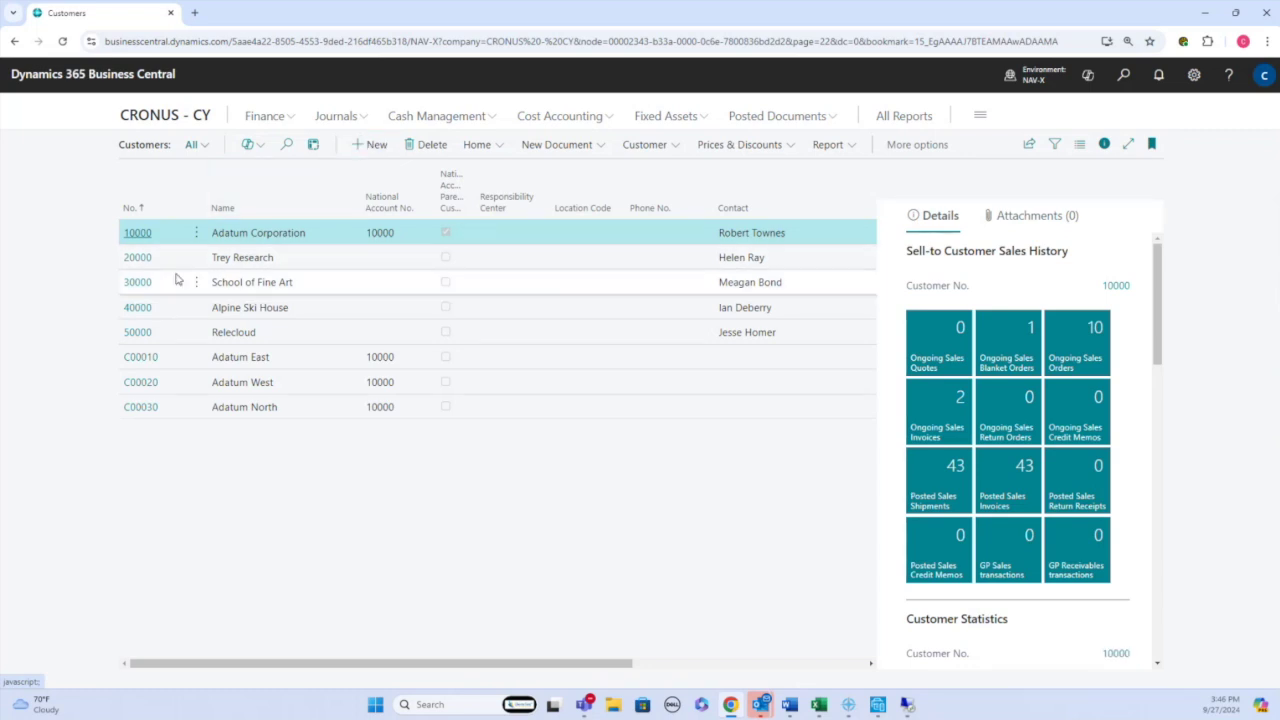
click(137, 233)
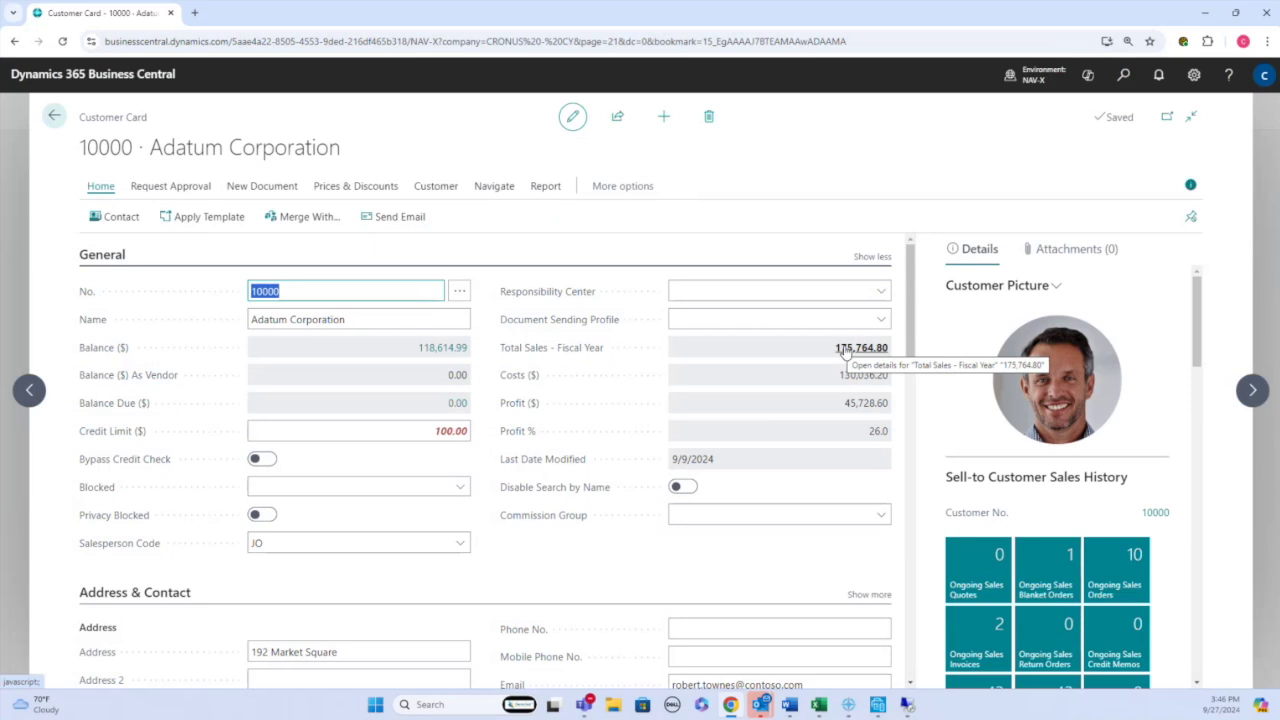
click(449, 353)
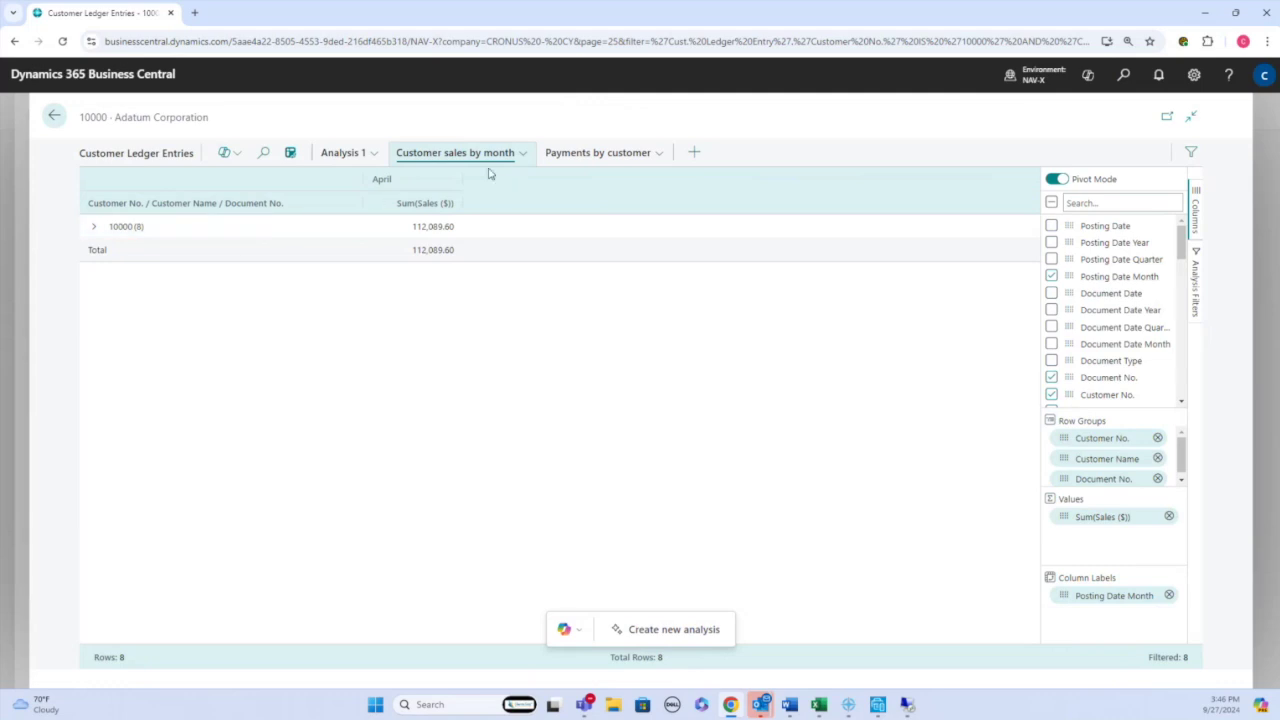
- Leave analysis mode on the customer ledger entries and examine invoice PS-INV103225 across to its amount columns
click(289, 153)
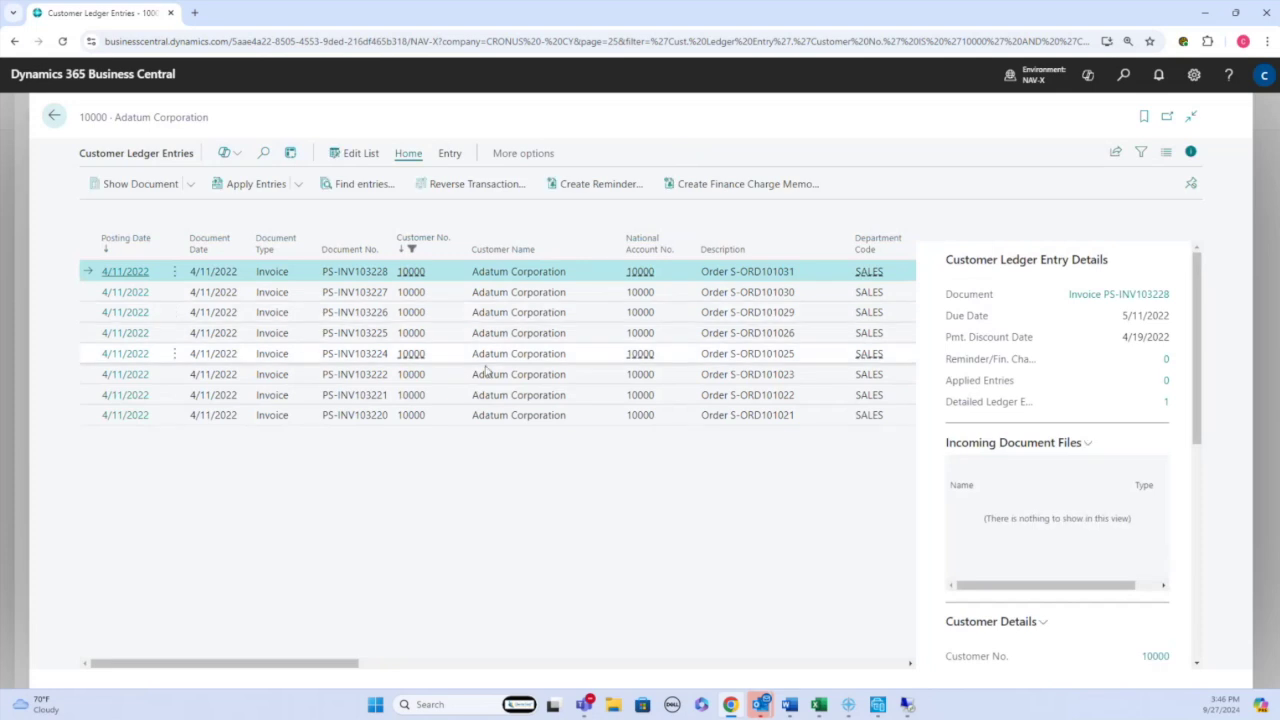
click(673, 336)
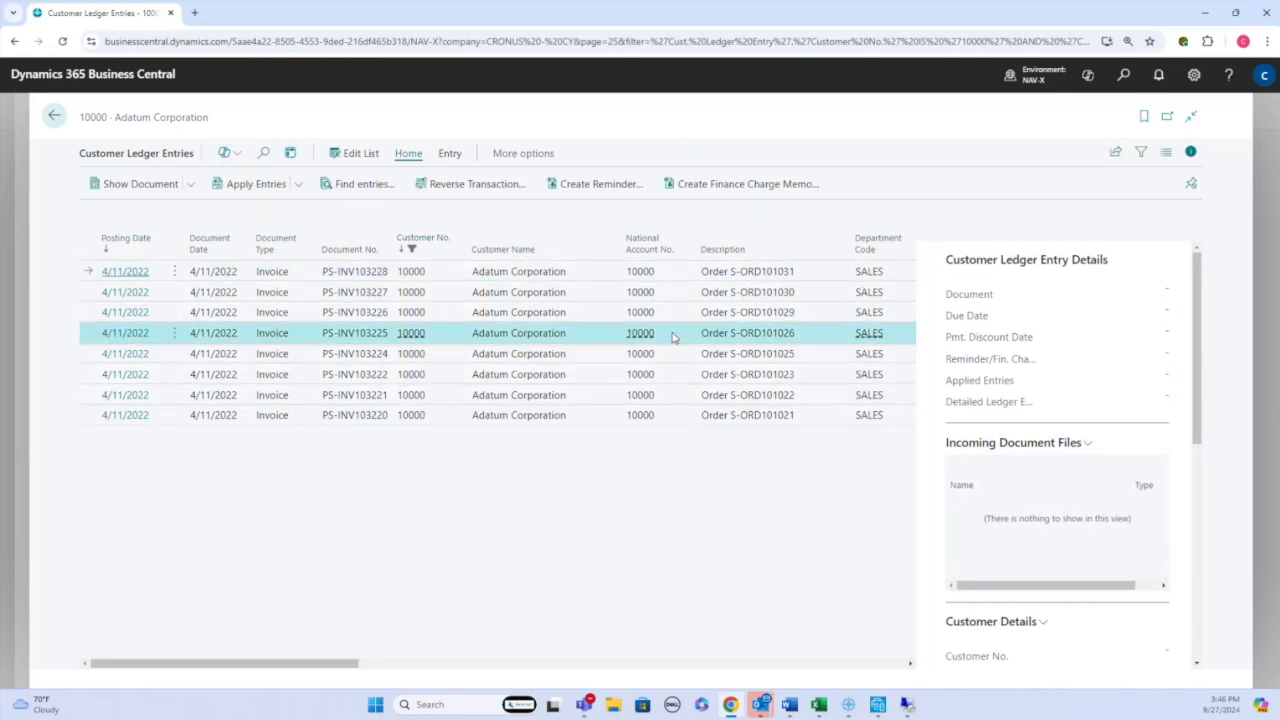
key(Right)
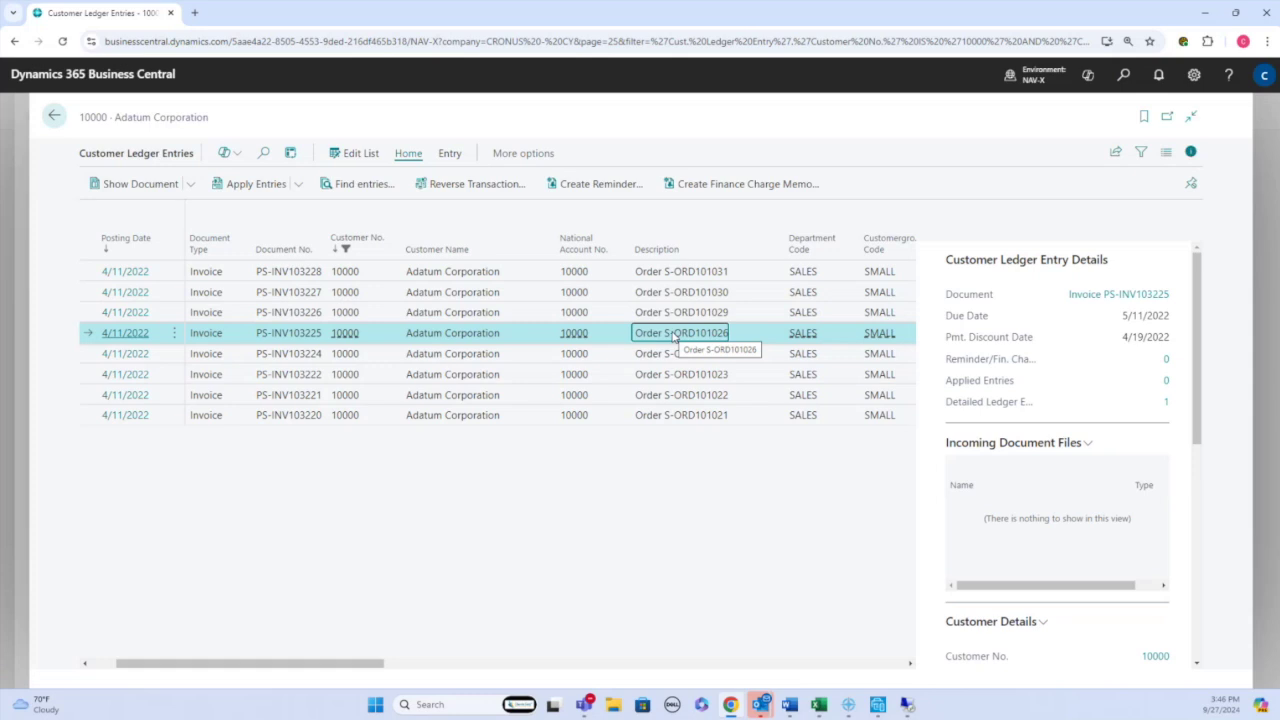
key(Right)
key(Right)
key(Right)
key(Right)
key(Right)
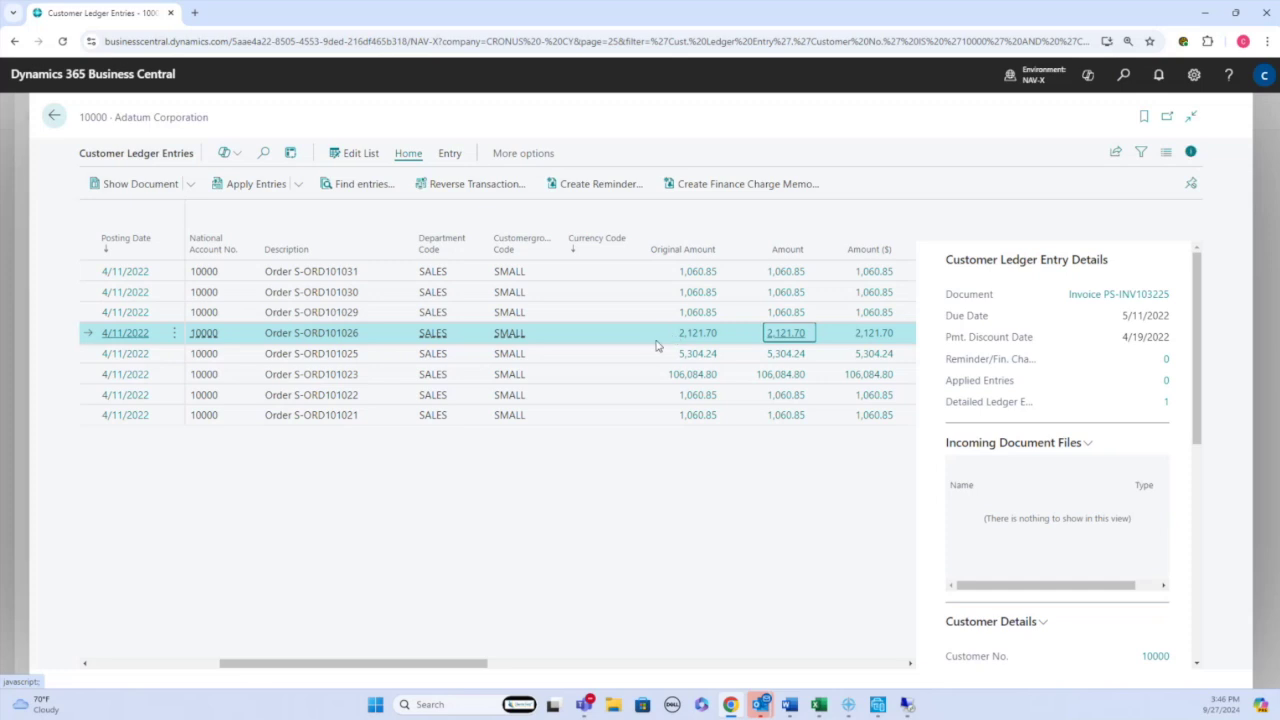
- Open the posted sales invoice behind entry PS-INV103225 and review its item line, tax and totals
click(169, 187)
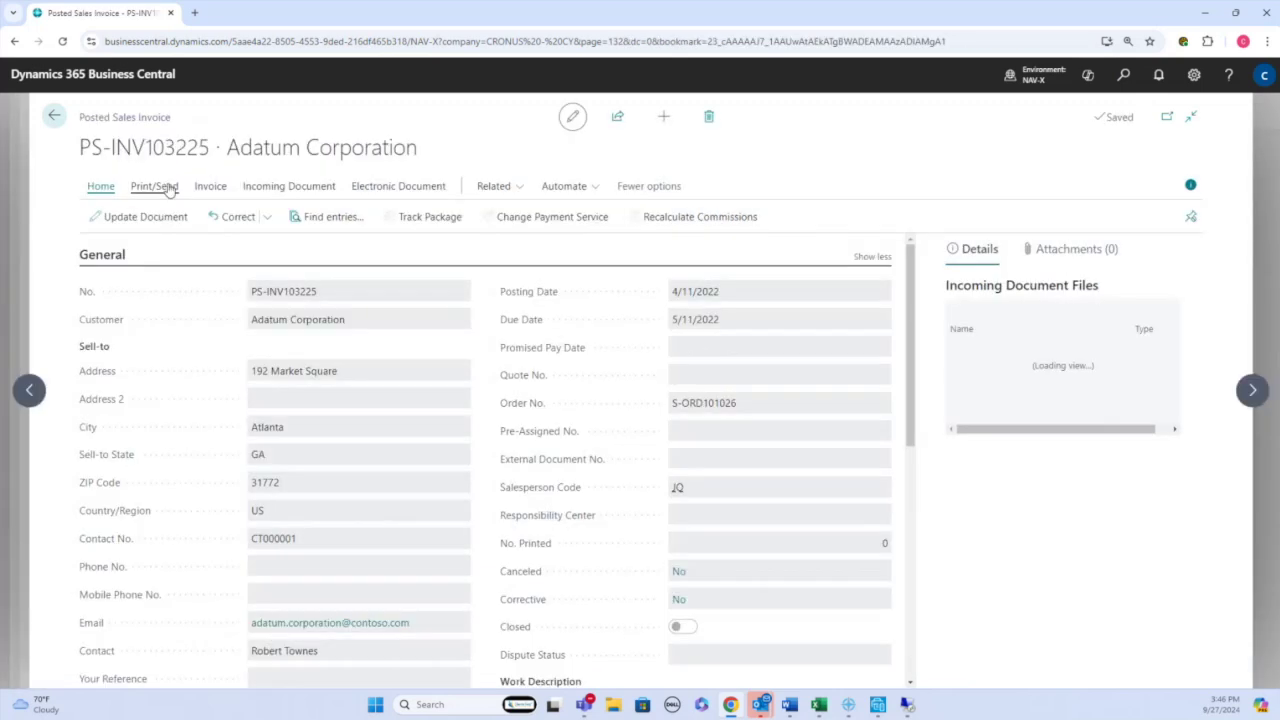
scroll(580, 470, down, 3)
scroll(580, 470, down, 3)
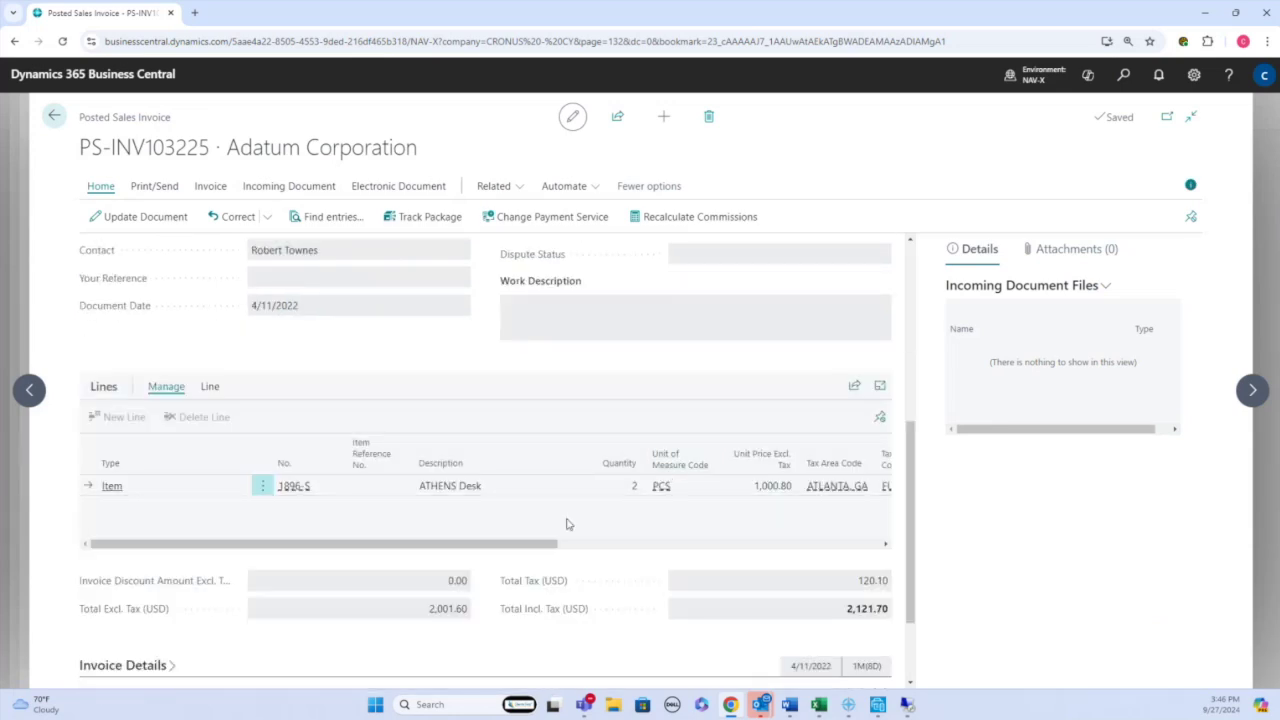
scroll(566, 524, down, 3)
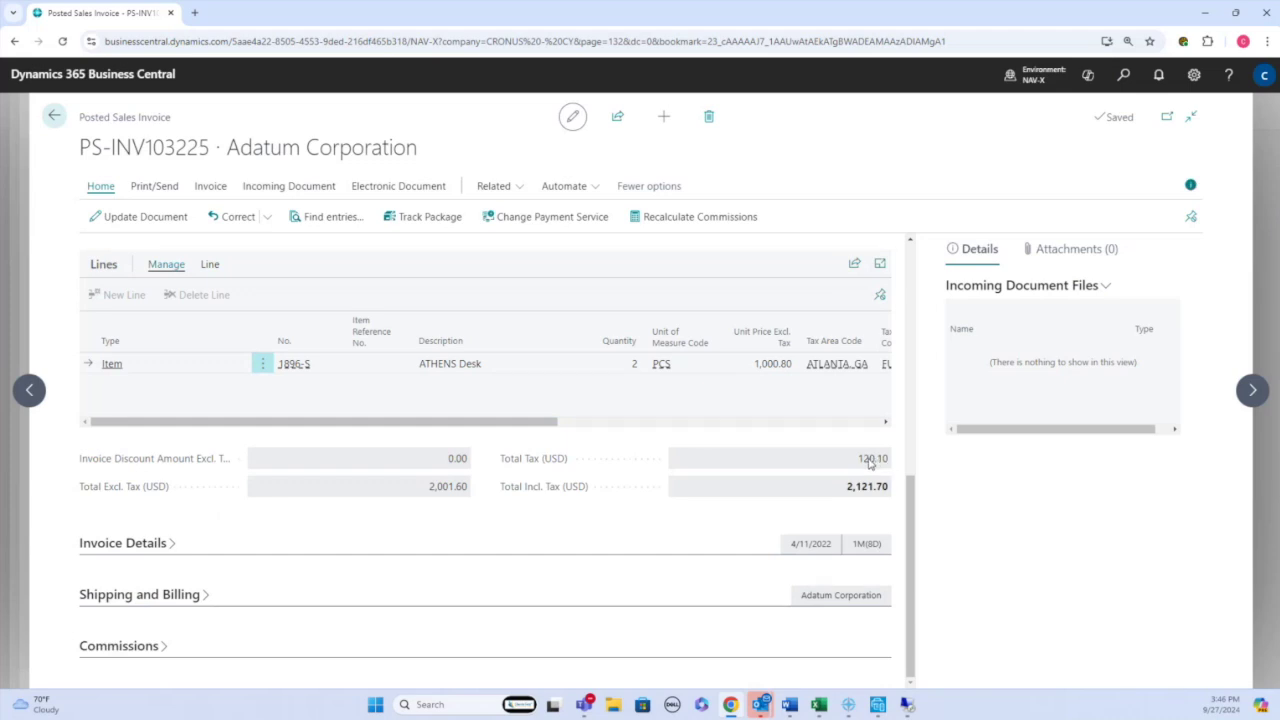
scroll(840, 468, up, 5)
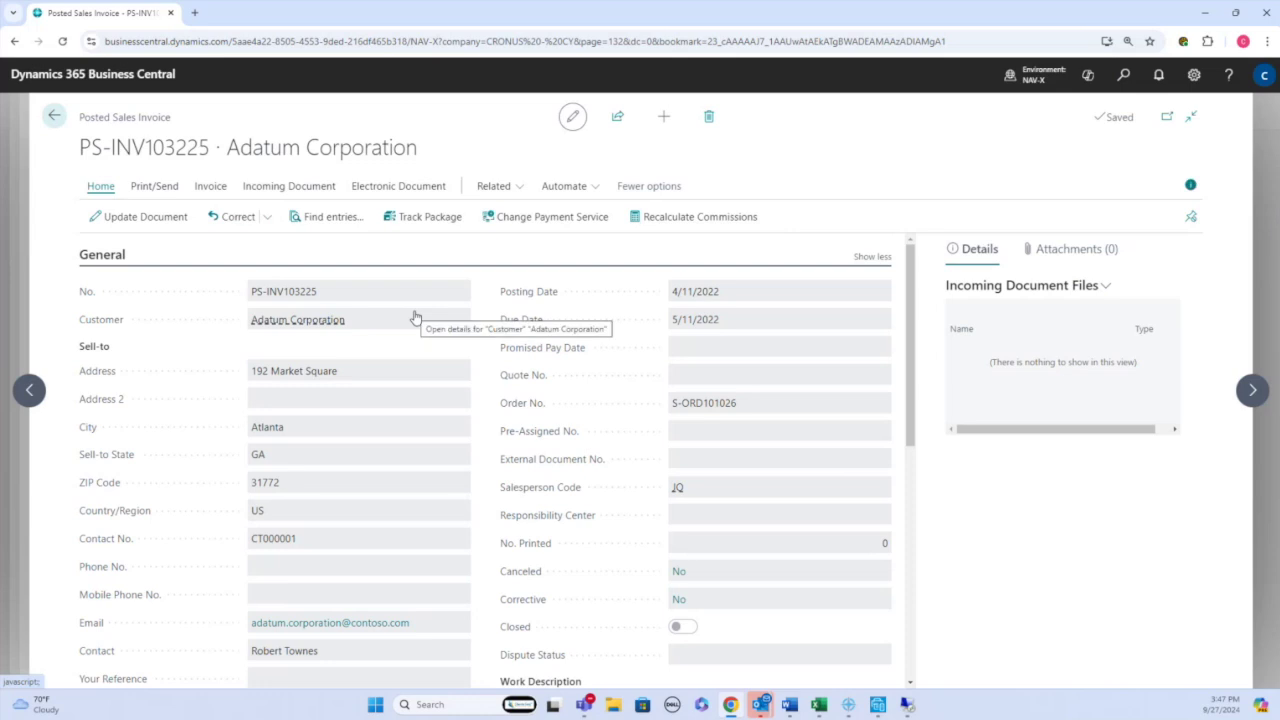
- Find the entries related to invoice PS-INV103225 and examine its G/L entries across to the amounts
click(415, 318)
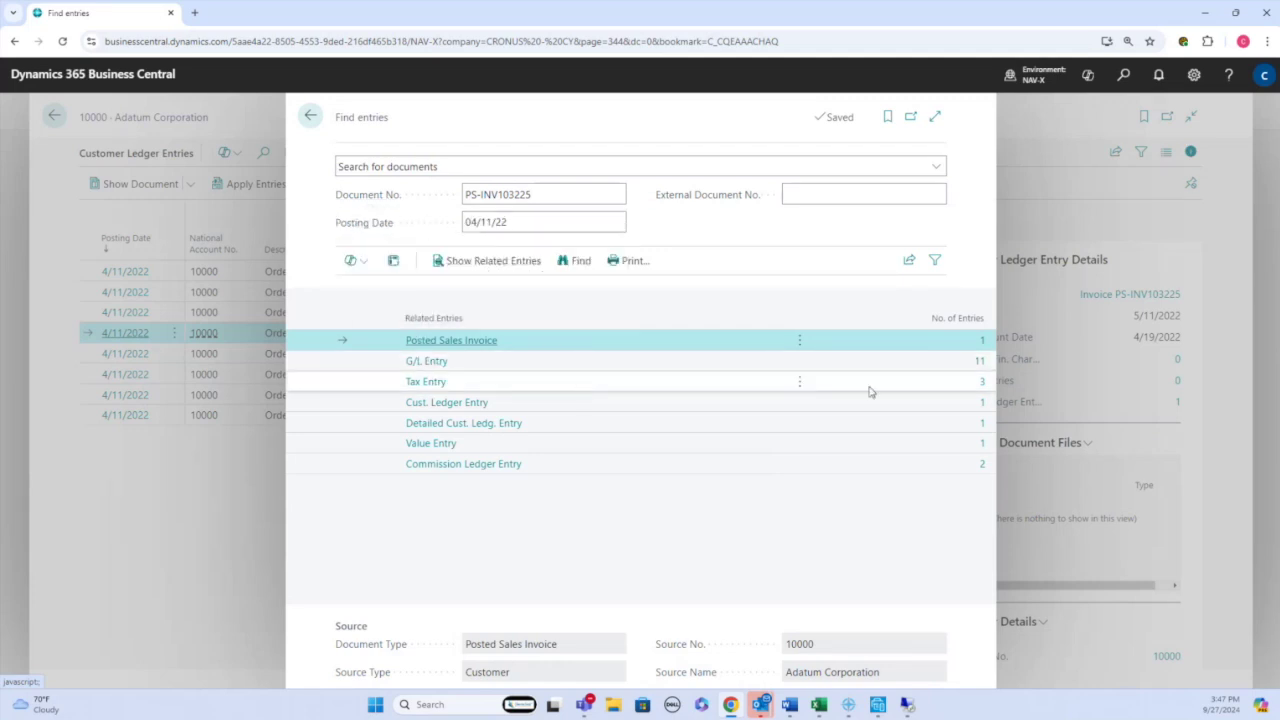
click(982, 362)
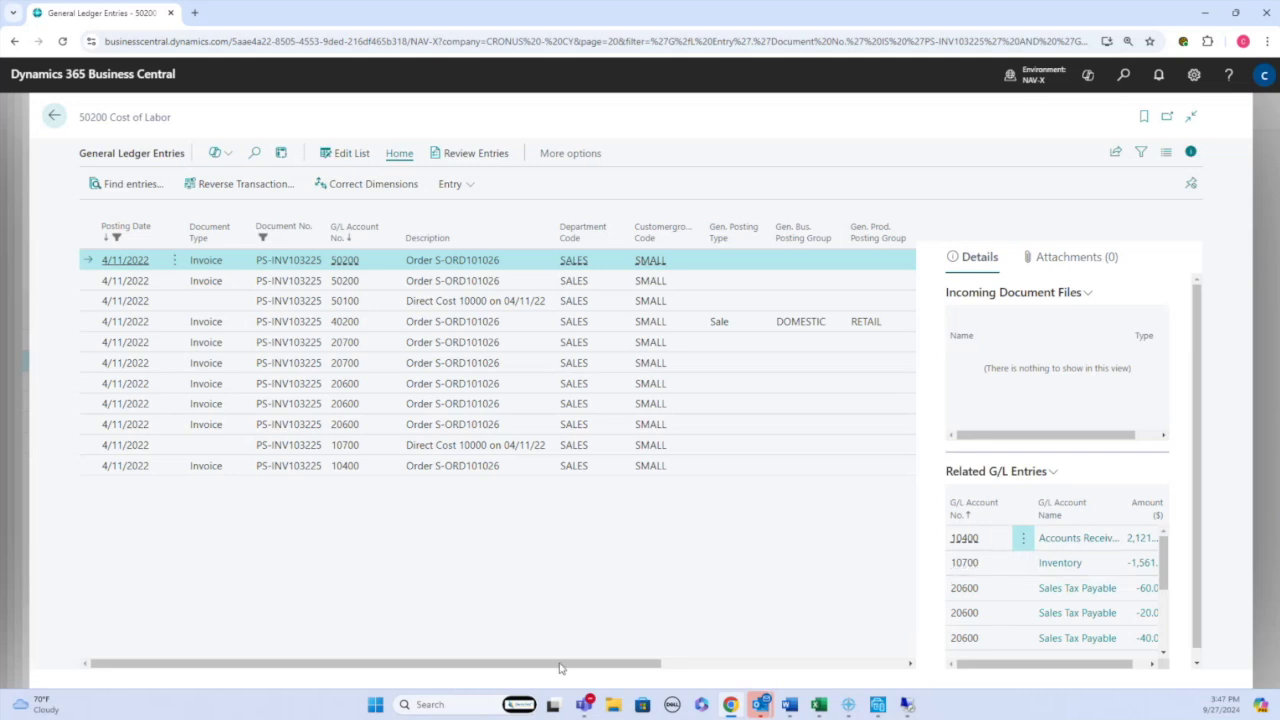
drag(560, 664, 855, 654)
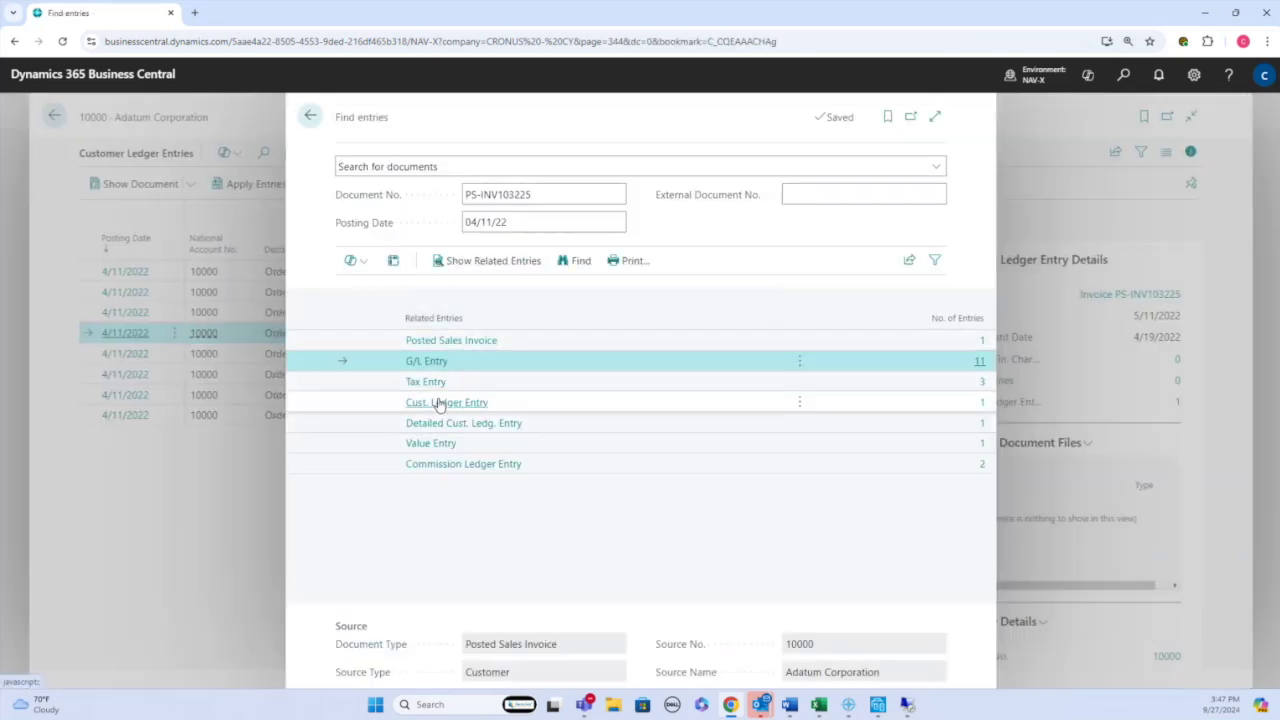
- Examine the invoice's value entry across its sales, cost and quantity columns, and return to the role center
click(430, 450)
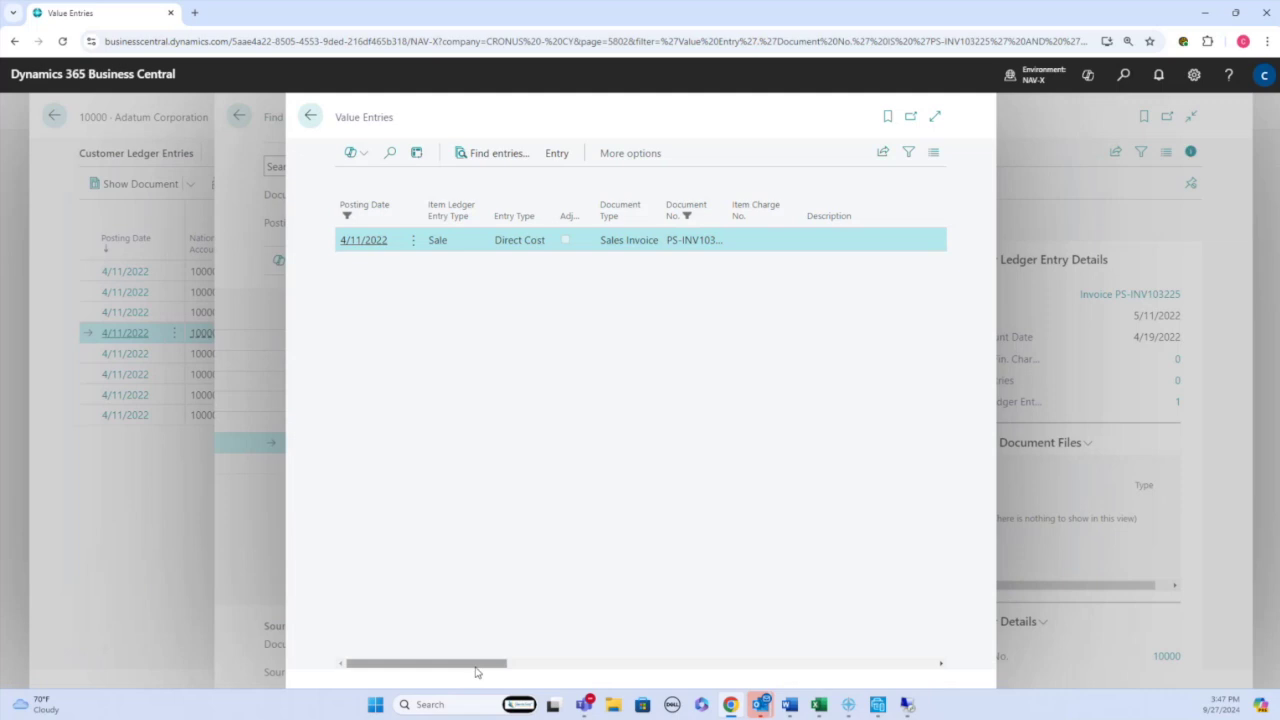
drag(490, 664, 609, 664)
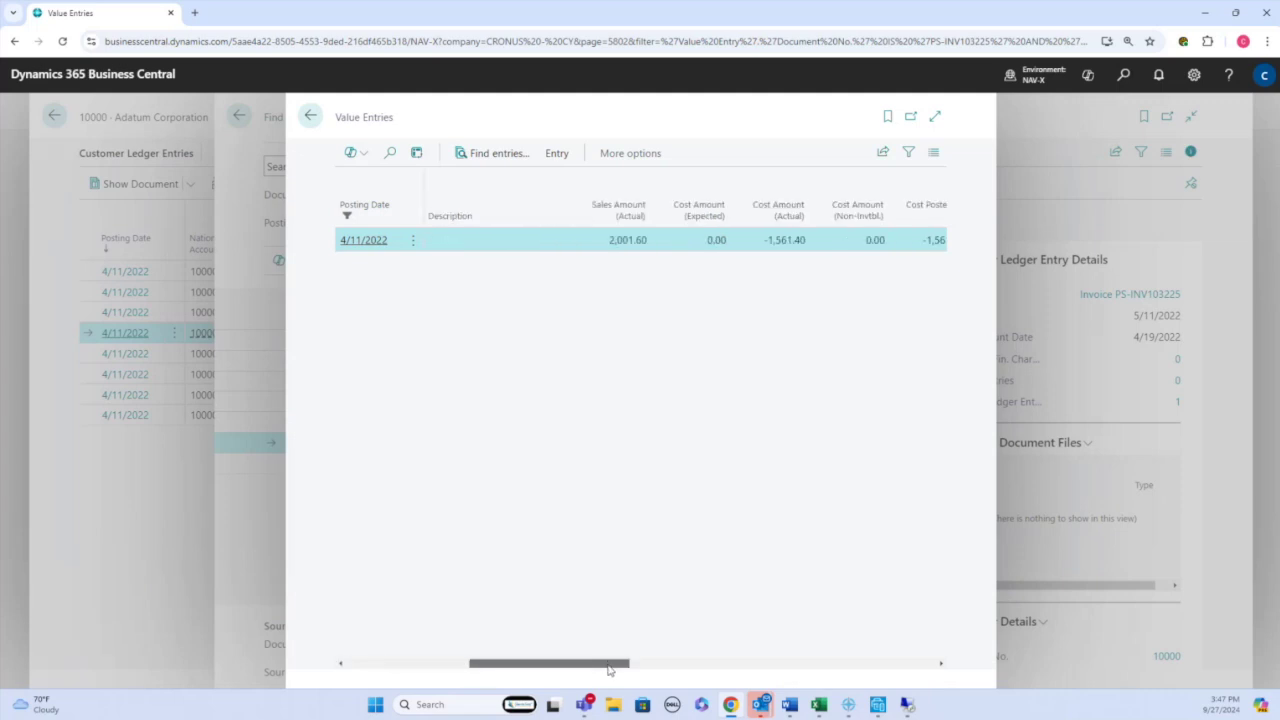
drag(609, 668, 631, 668)
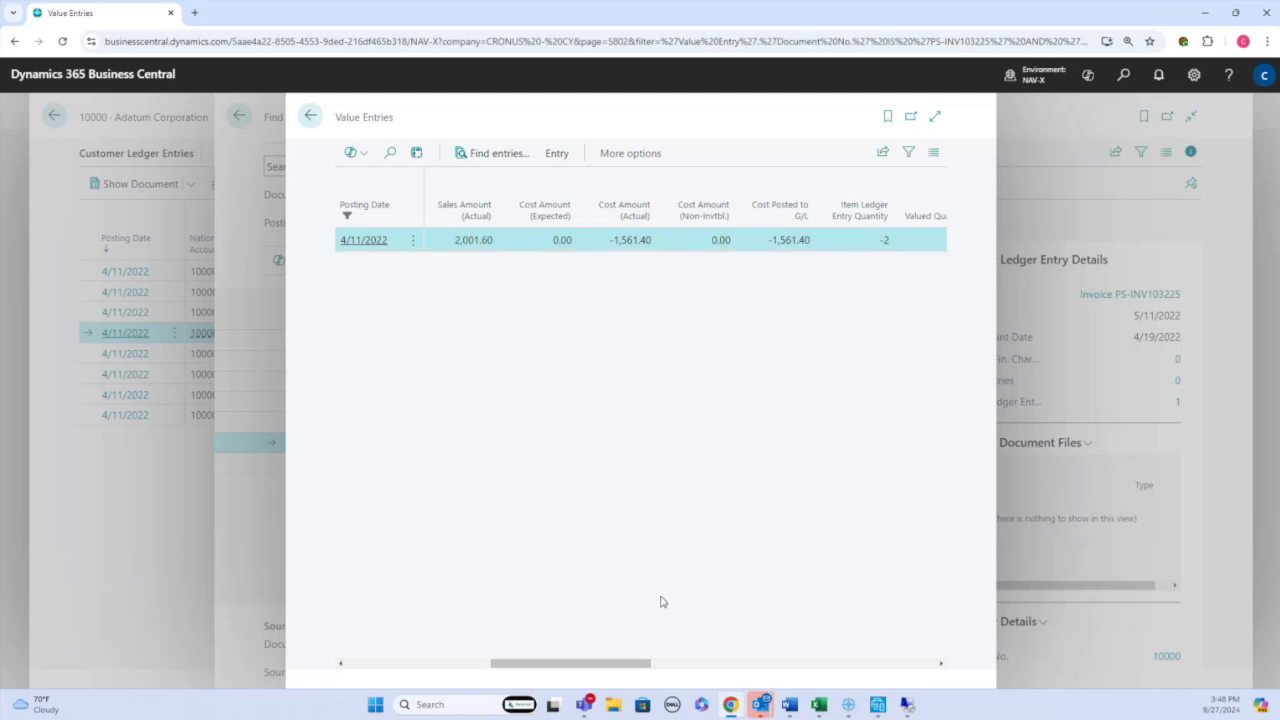
drag(603, 663, 682, 660)
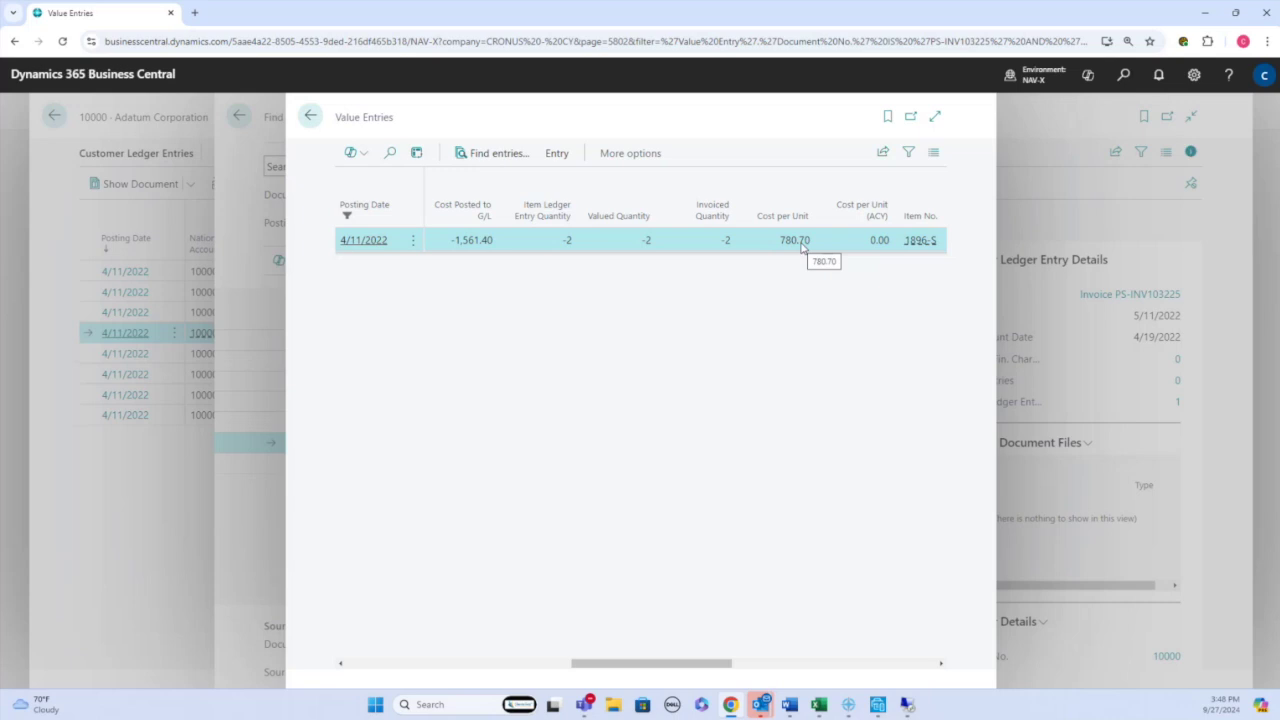
key(Escape)
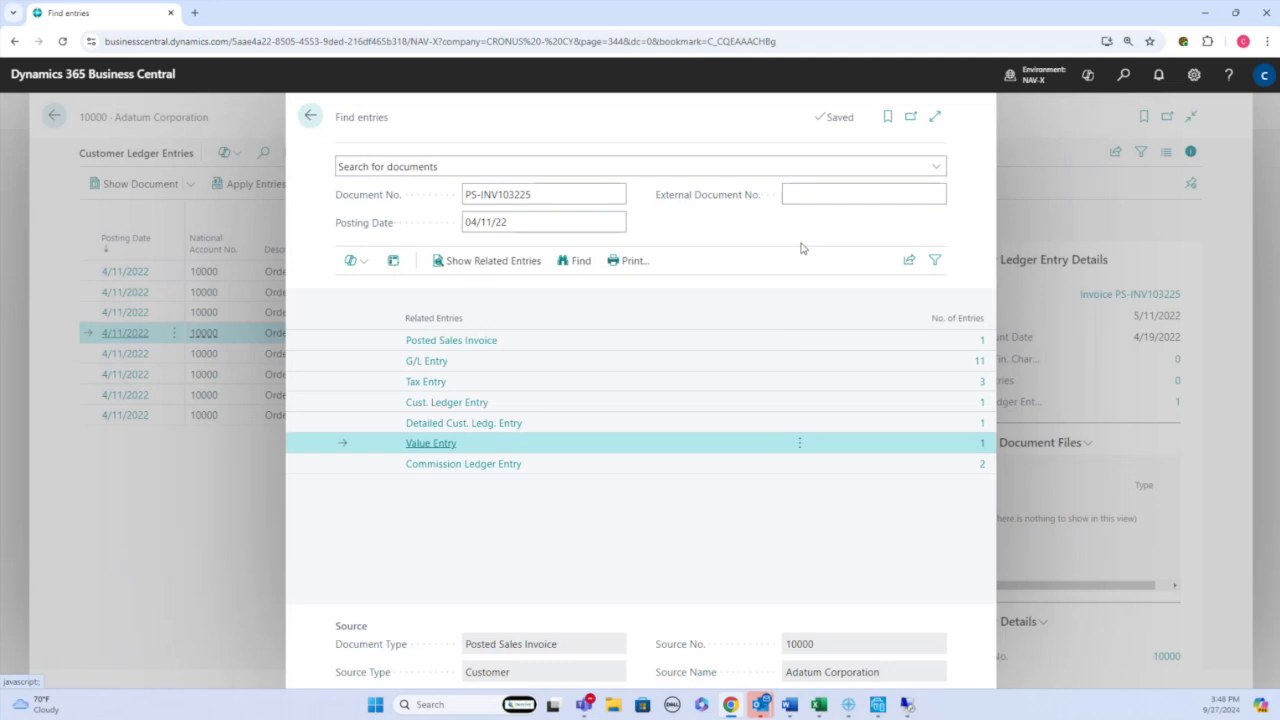
key(Escape)
key(Escape)
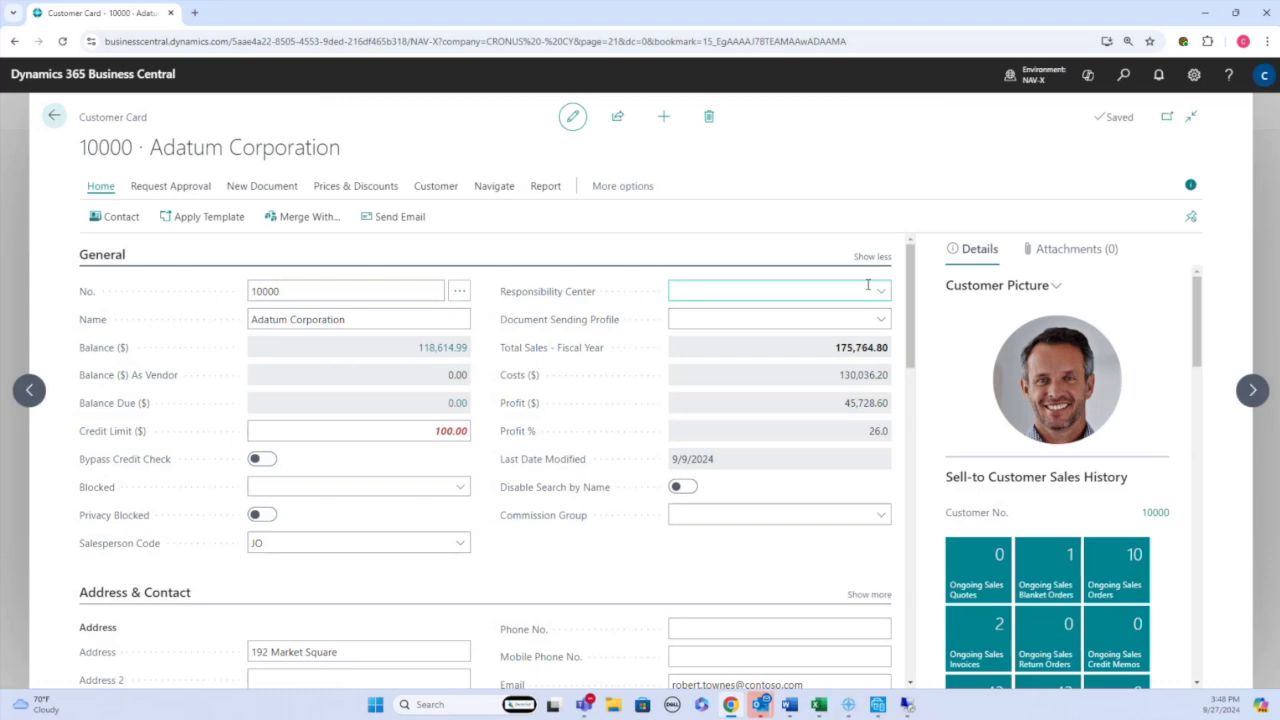
key(Escape)
key(Escape)
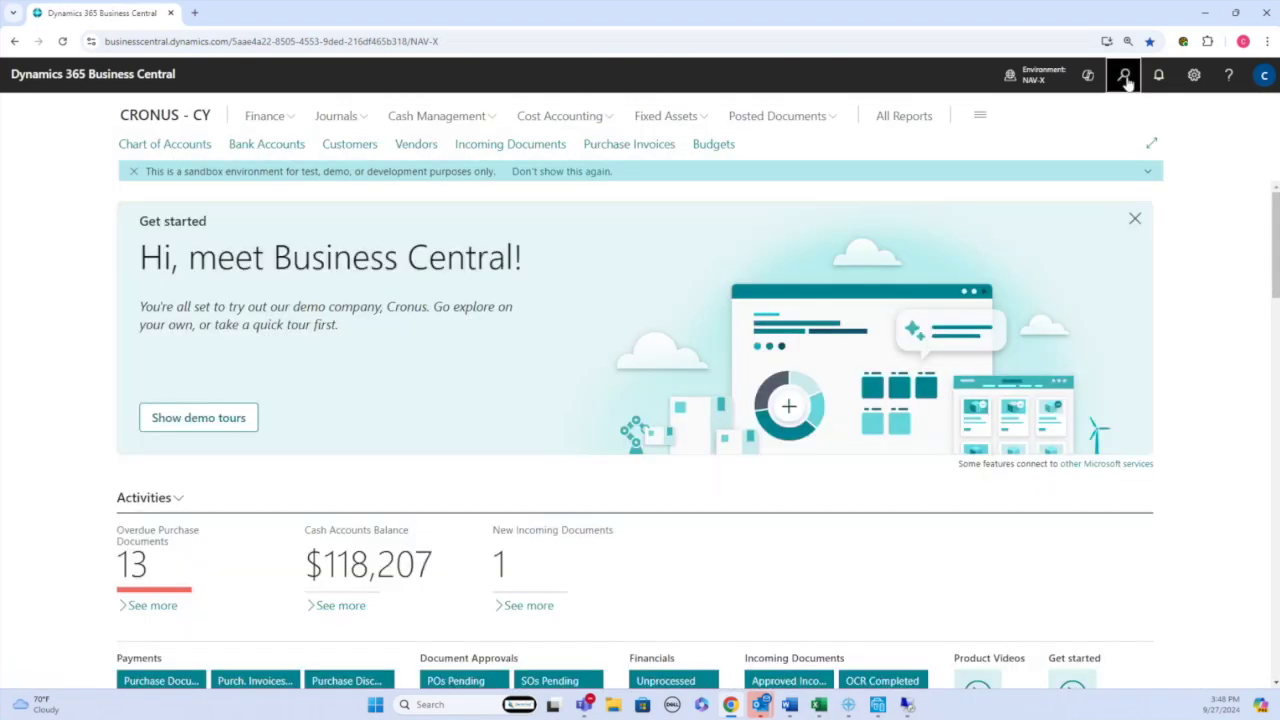
- Search for "general ledger set" and open the General Ledger Setup page
click(1124, 76)
text(general ledger set)
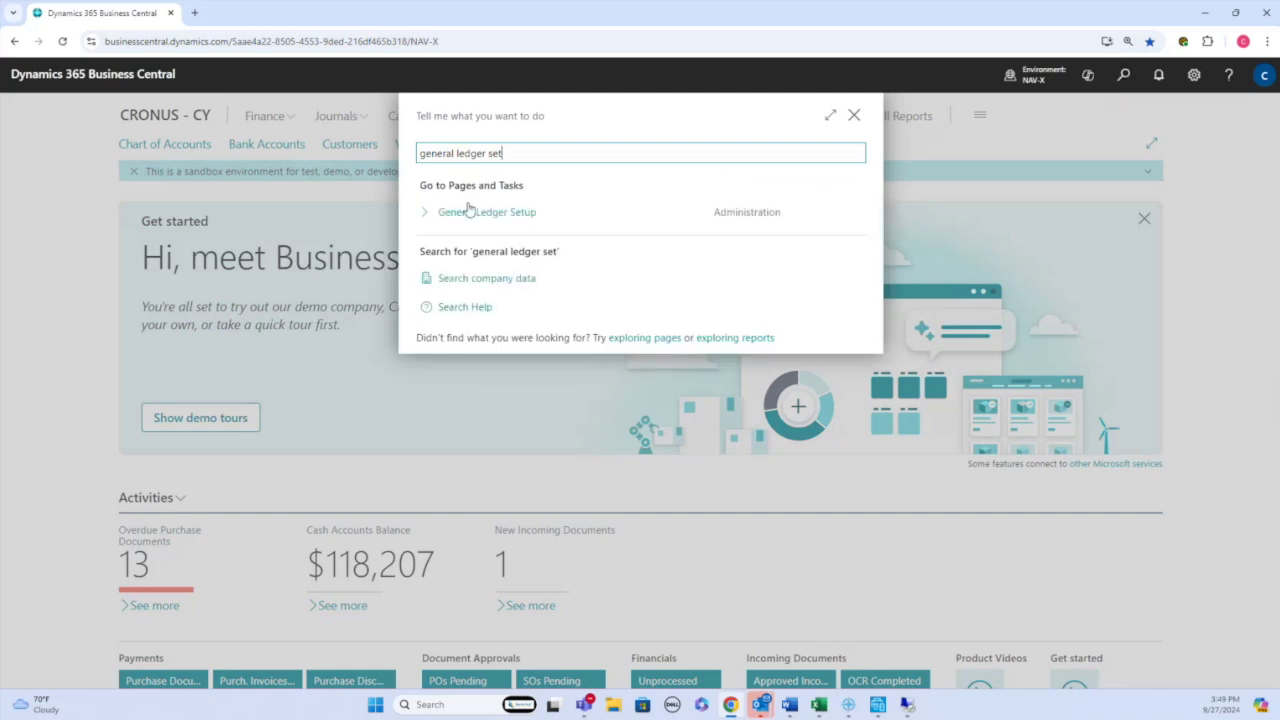
click(456, 216)
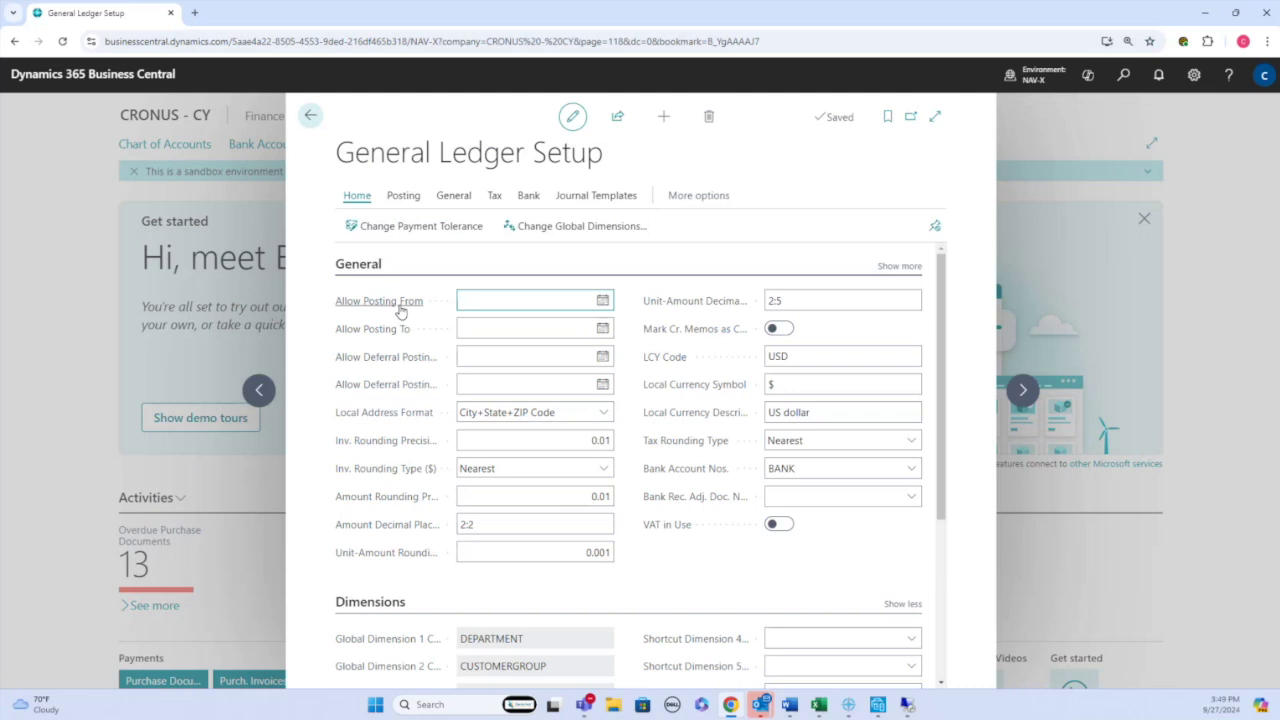
- Set Allow Posting From to 9/1/2022 and Allow Posting To to 9/30/2022, and close General Ledger Setup
mouse_move(400, 312)
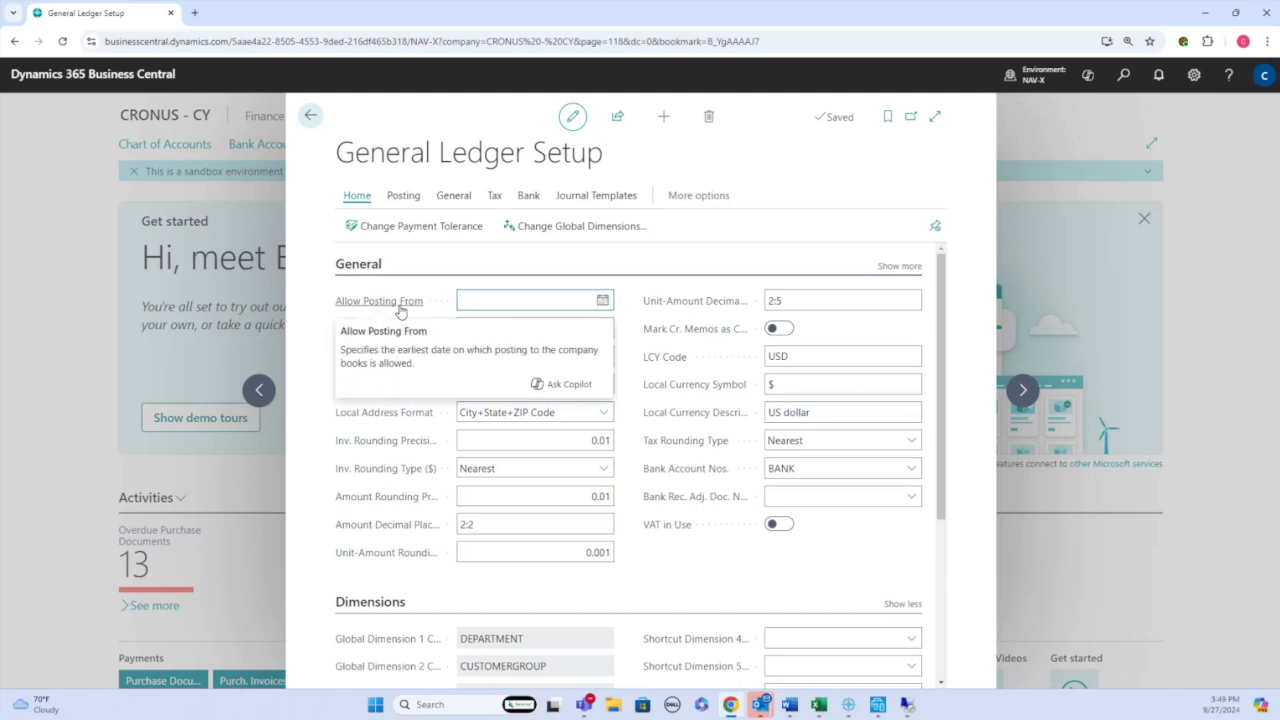
mouse_move(352, 335)
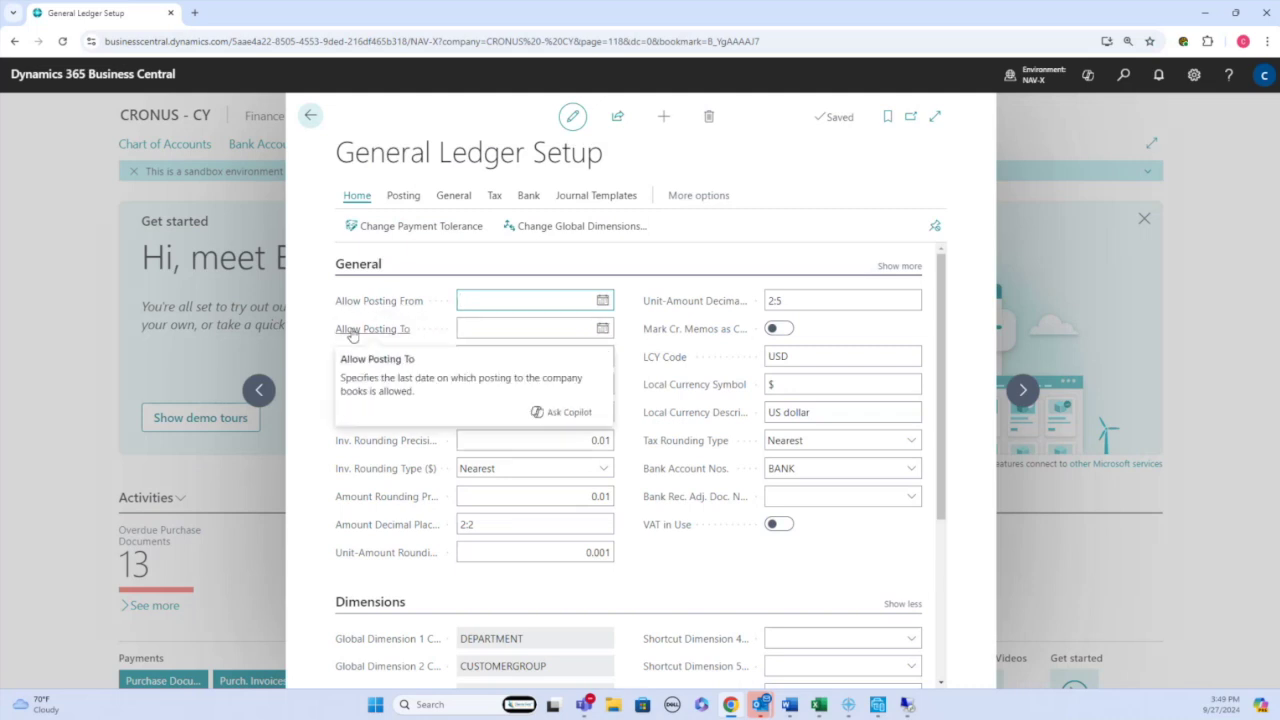
click(500, 295)
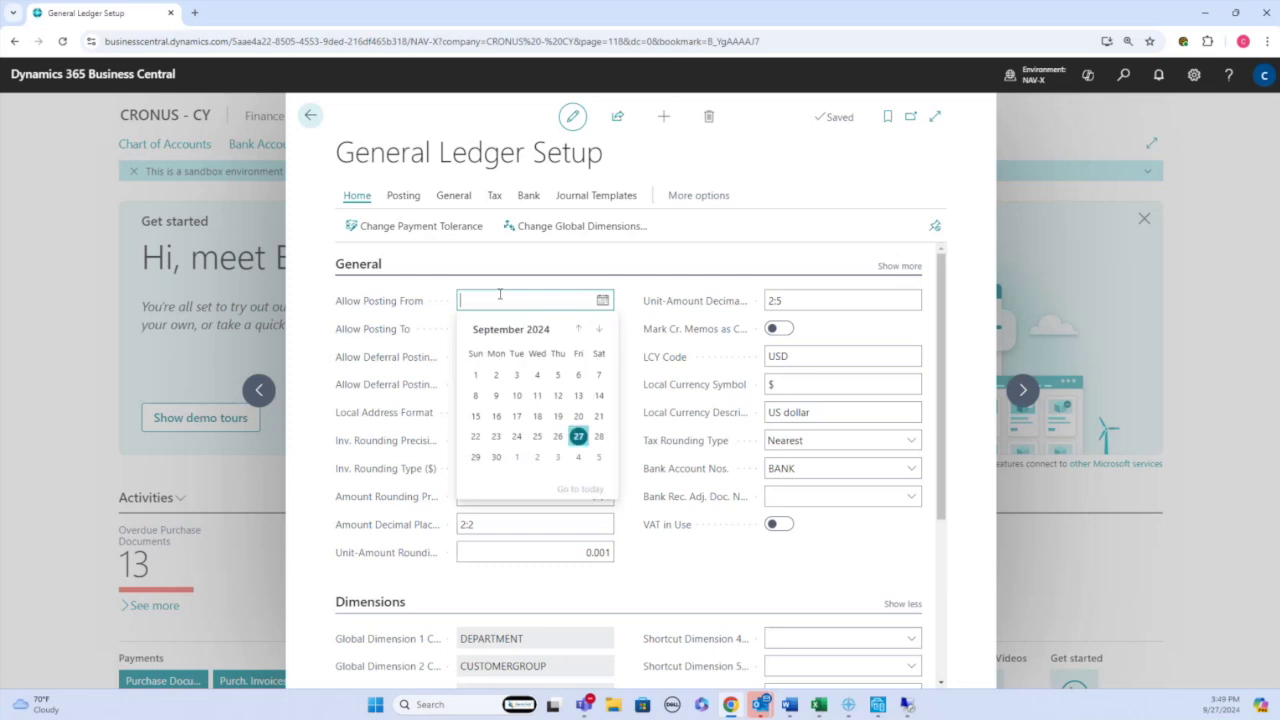
mouse_move(727, 314)
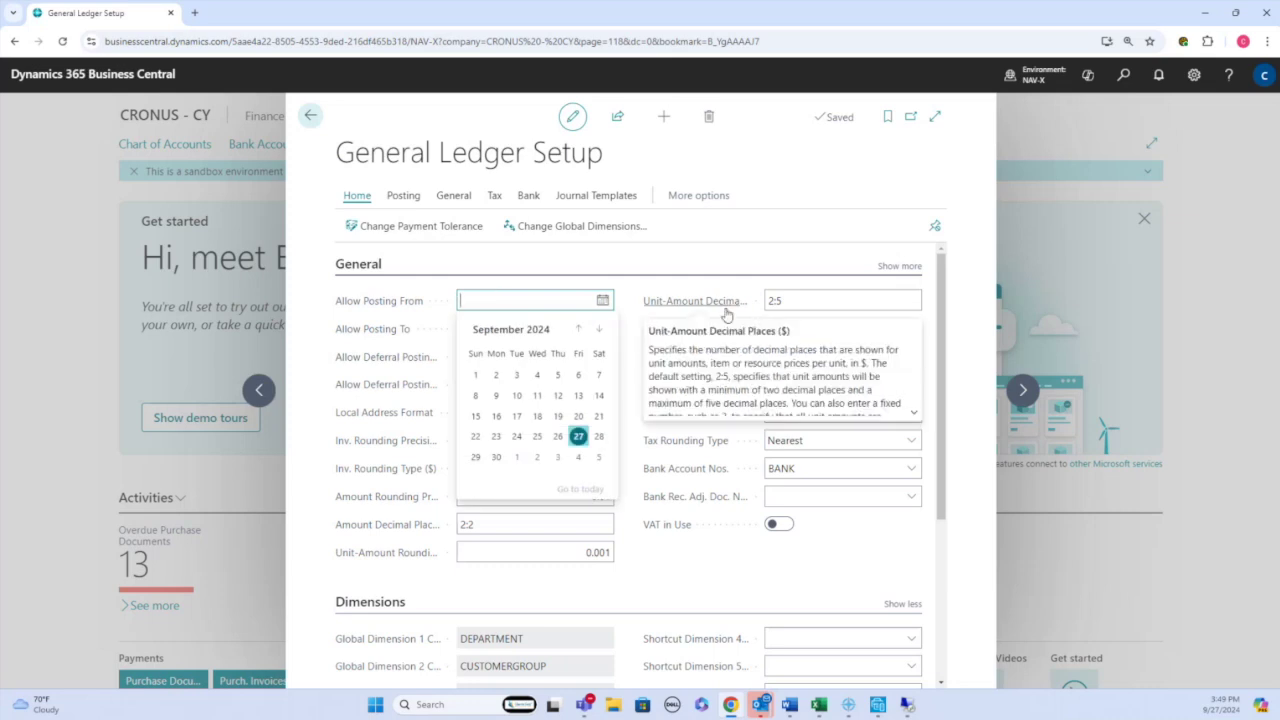
text(9/1/2022)
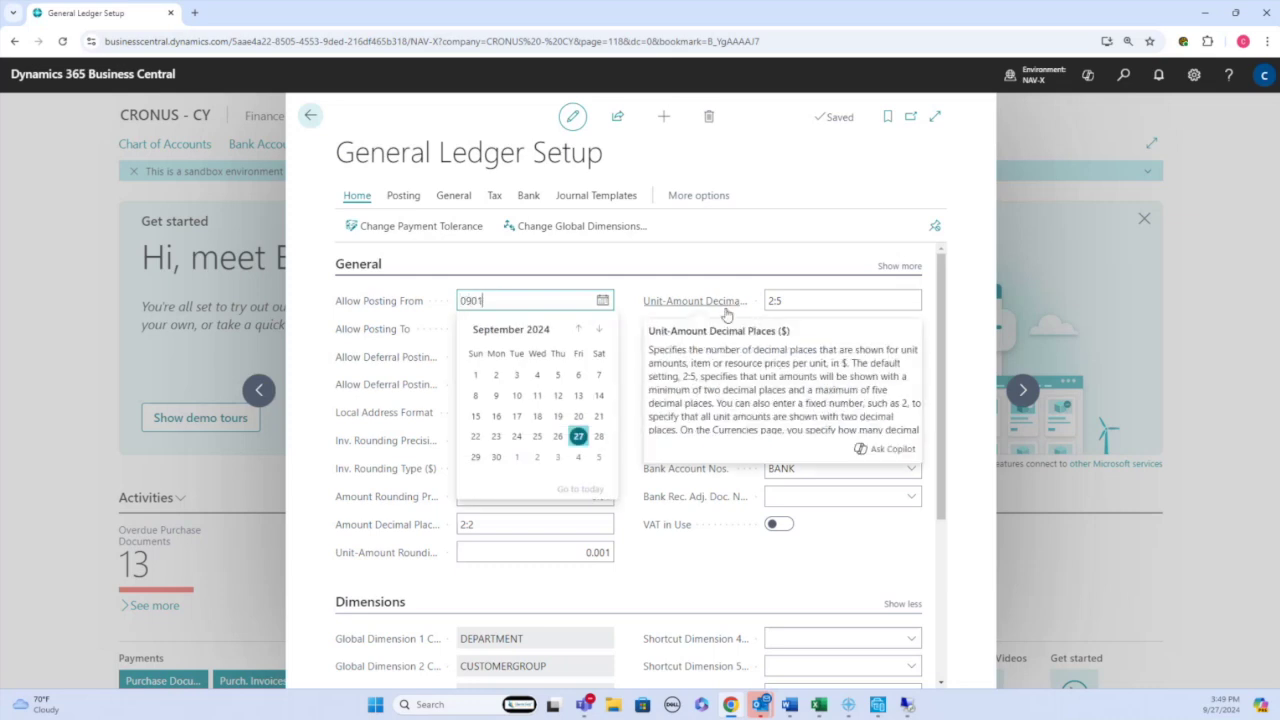
key(Tab)
text(9/30/2022)
key(Tab)
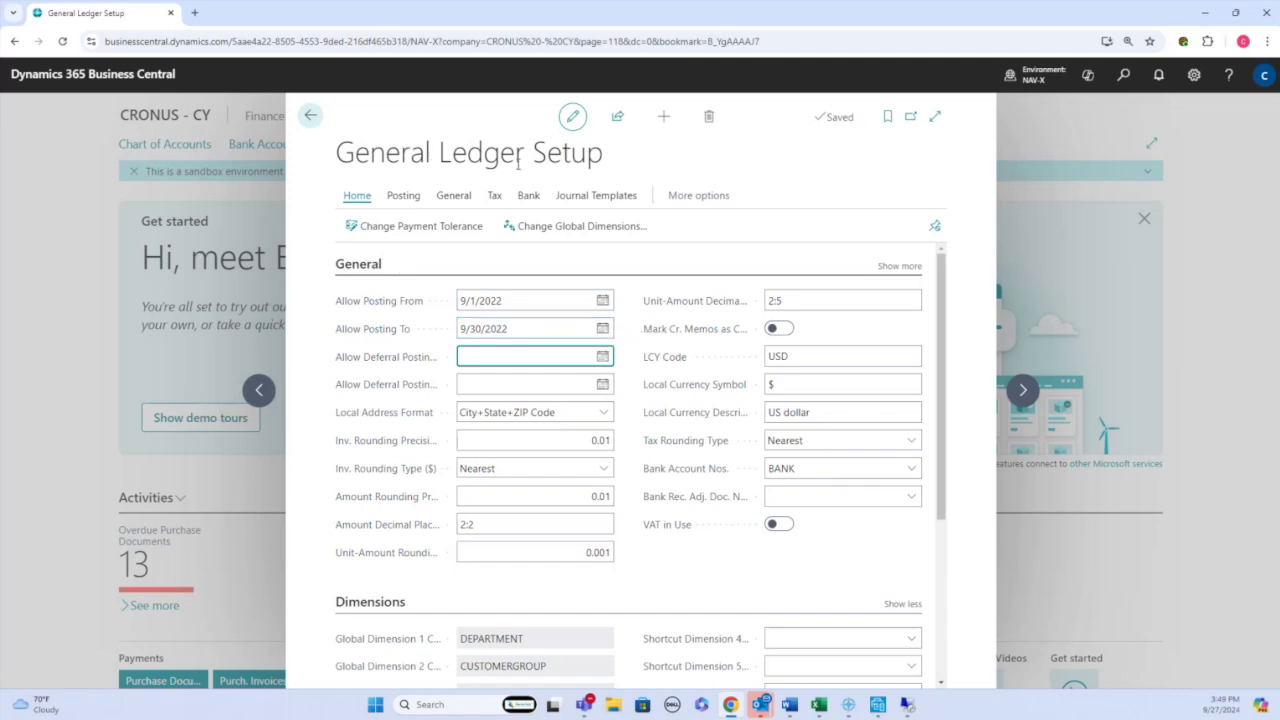
key(Escape)
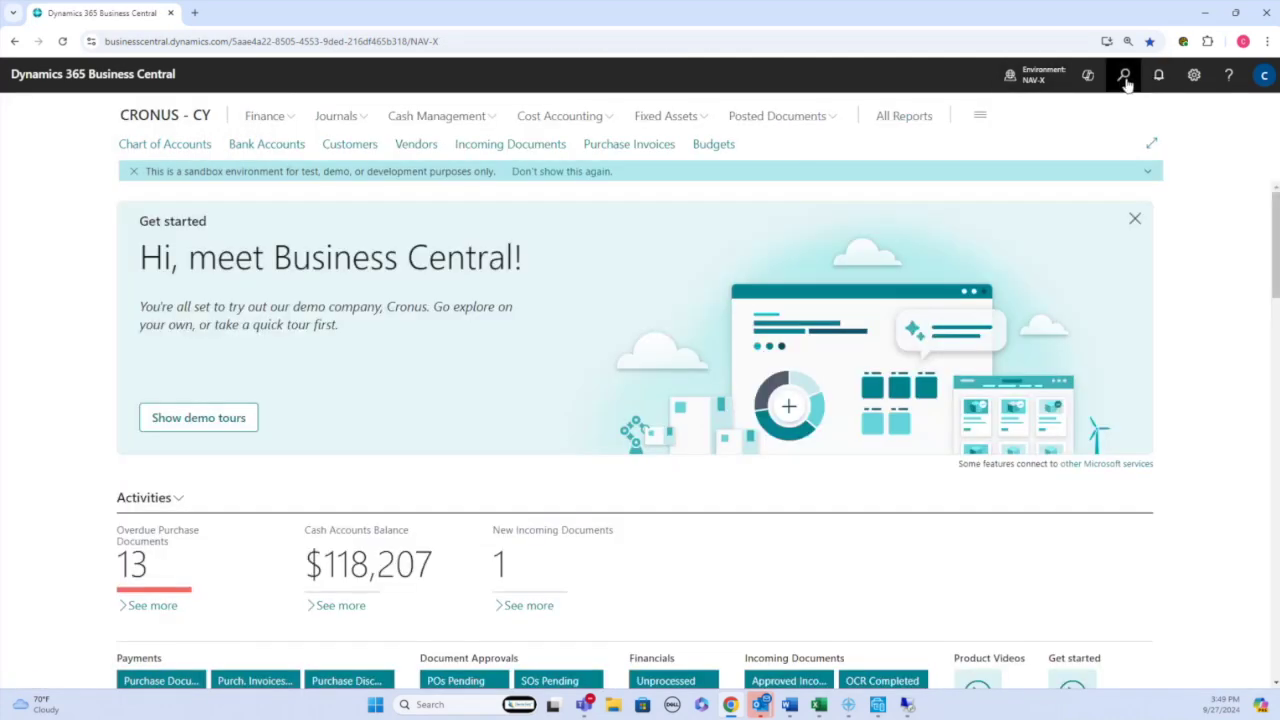
click(1124, 77)
text(user)
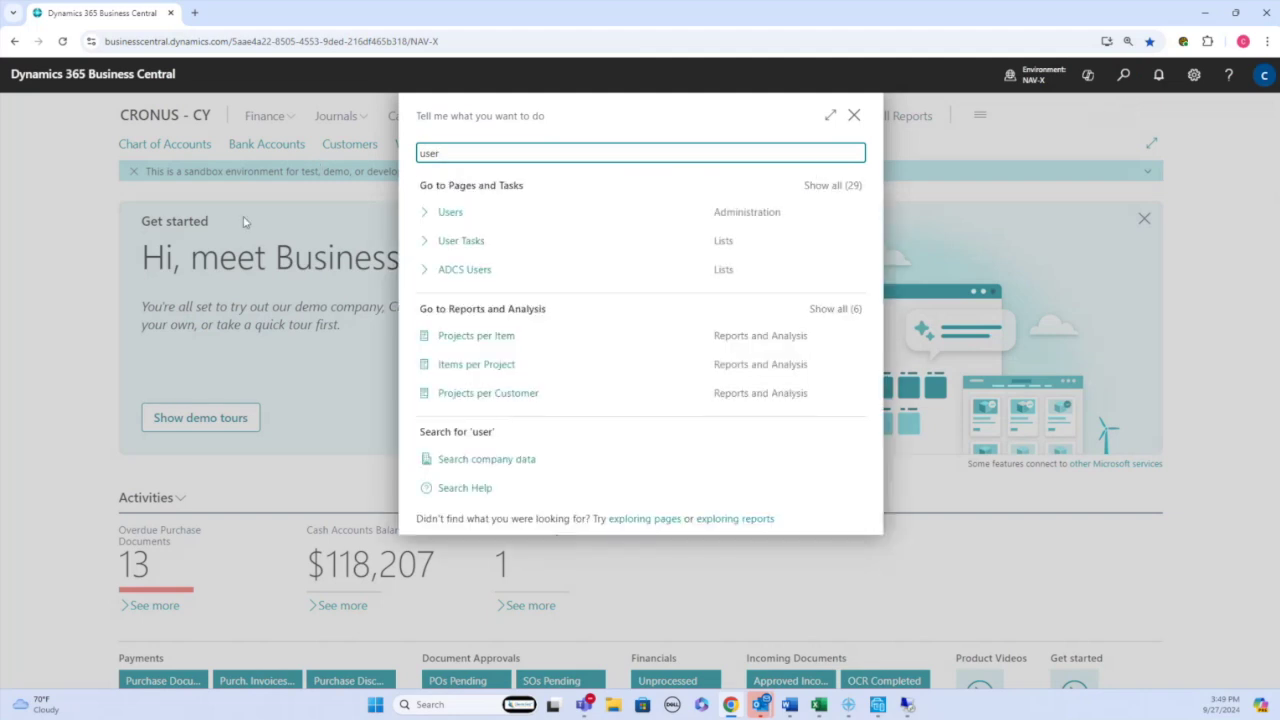
click(457, 216)
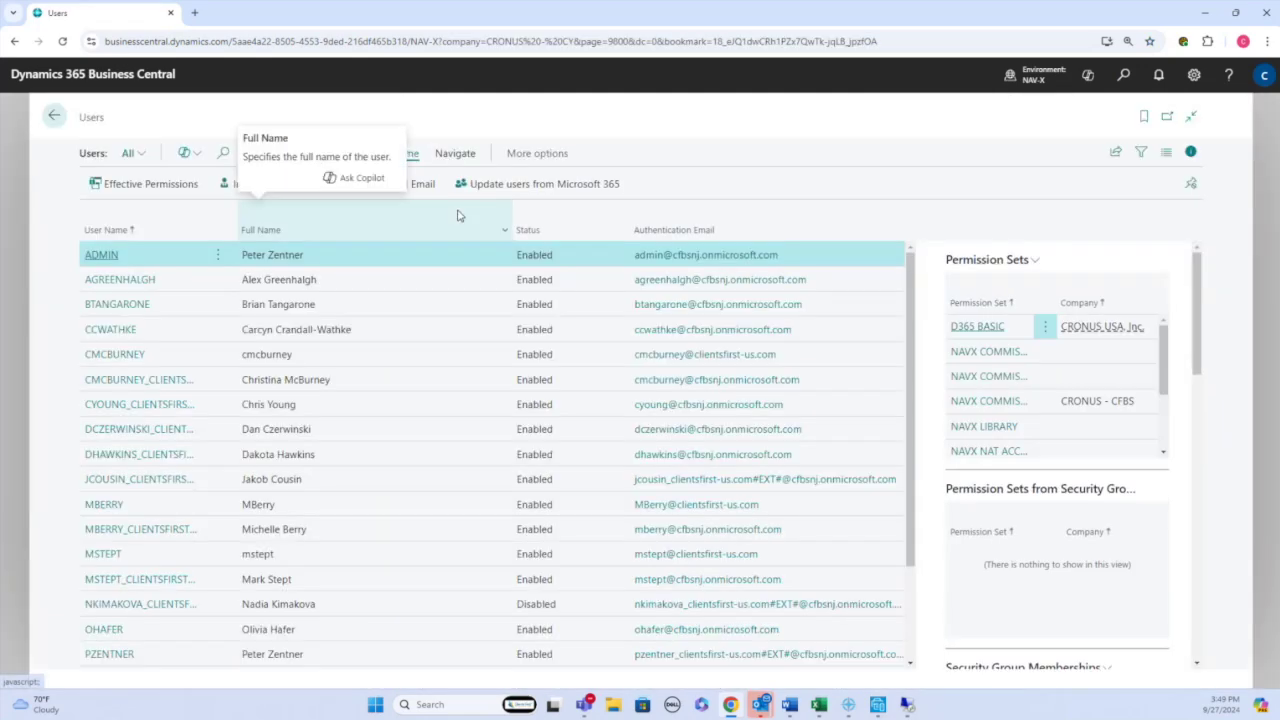
key(Escape)
- Open the User Setup page, examine the per-user allowed posting date columns, and return to the role center
click(1122, 77)
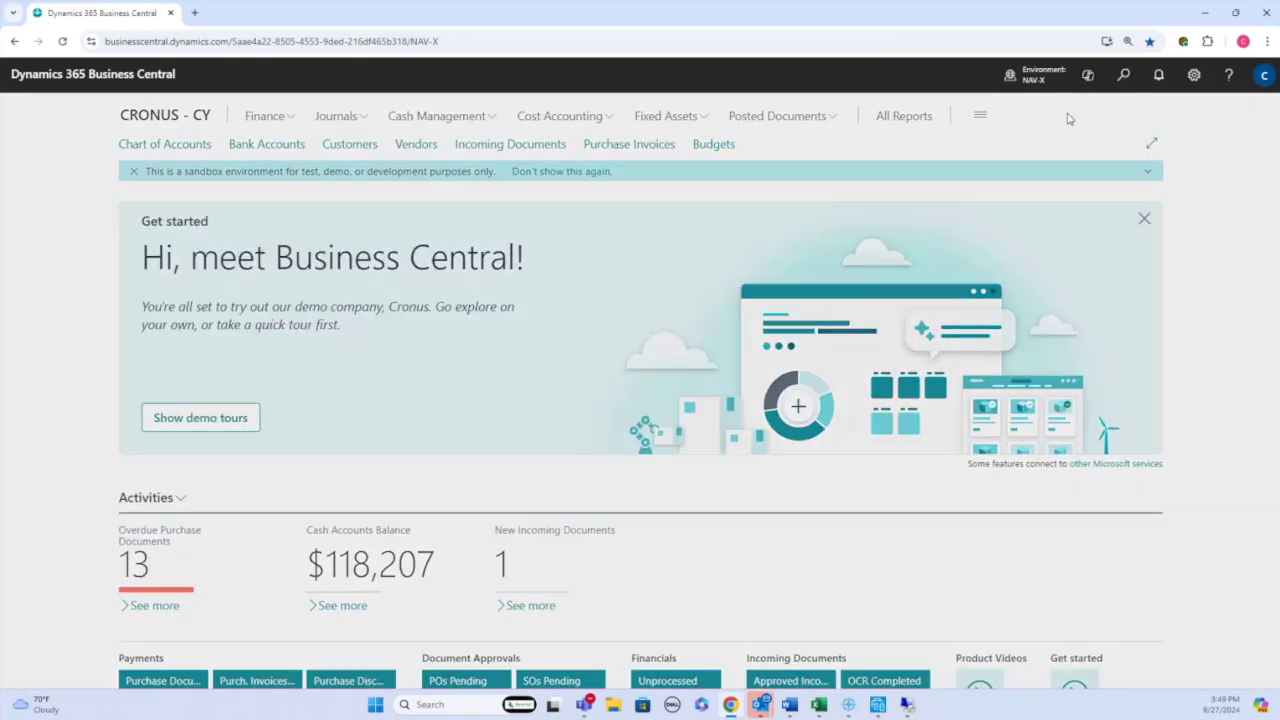
text(user set)
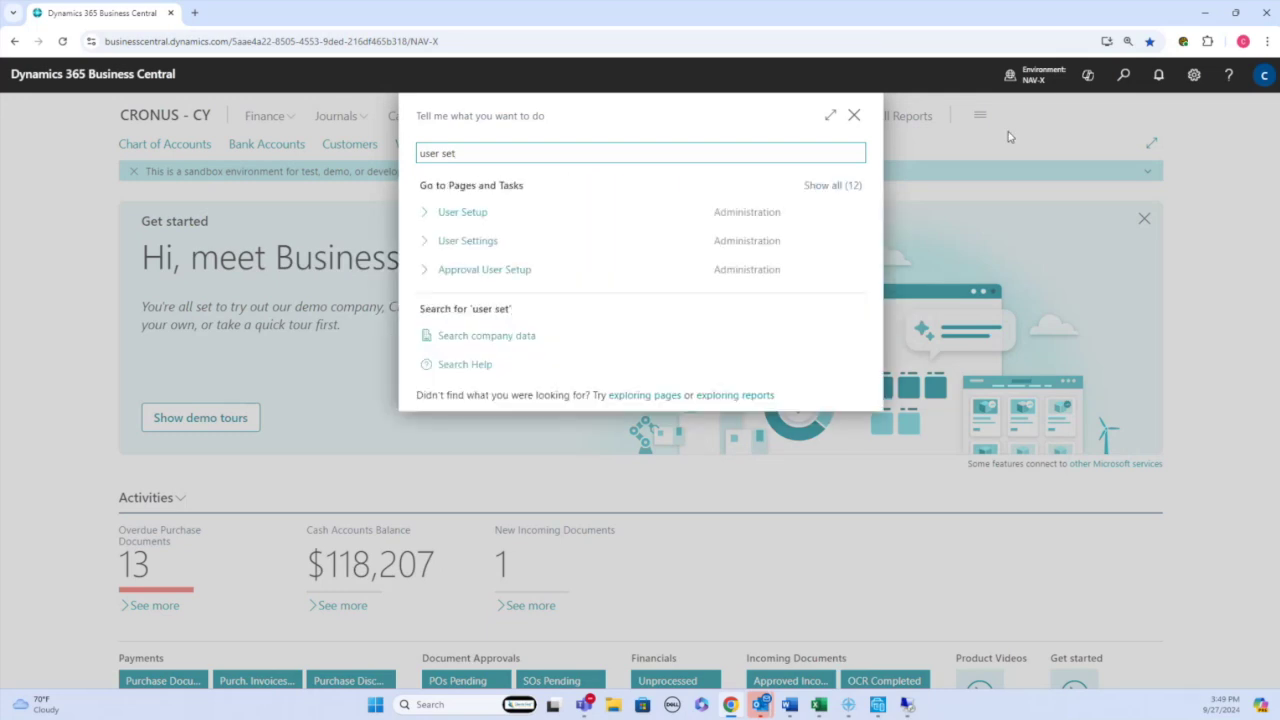
click(491, 214)
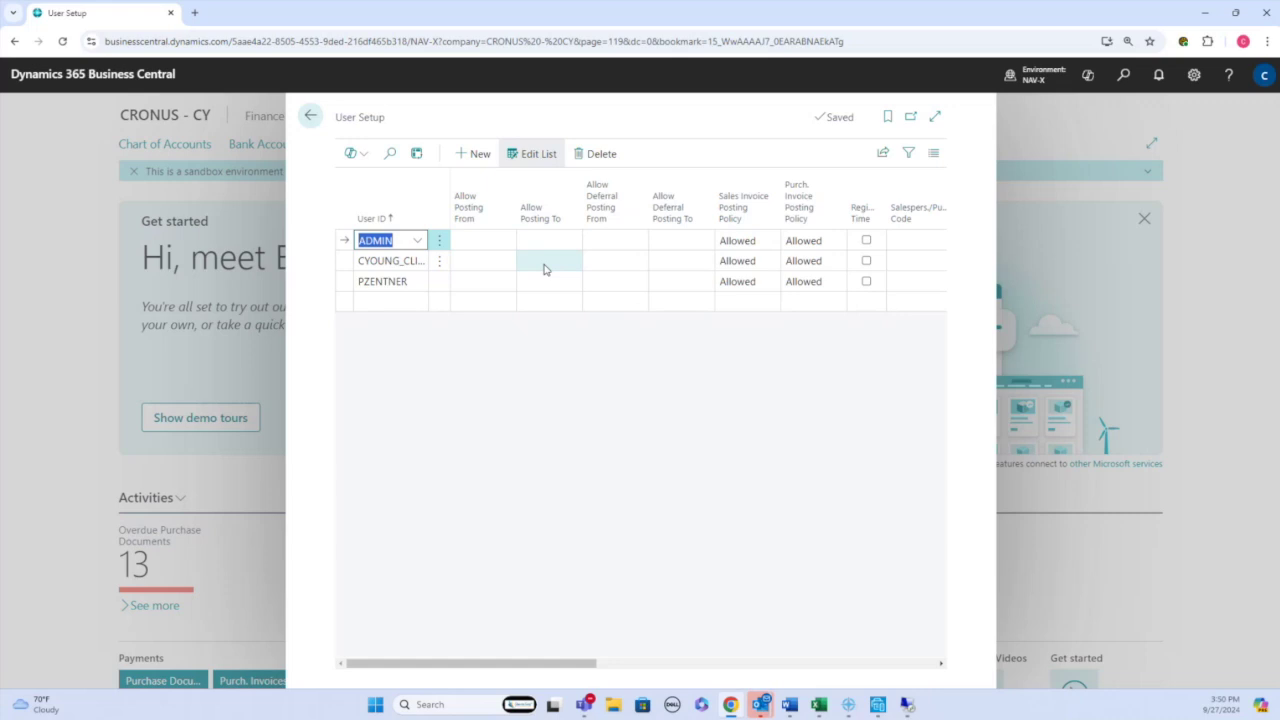
key(Escape)
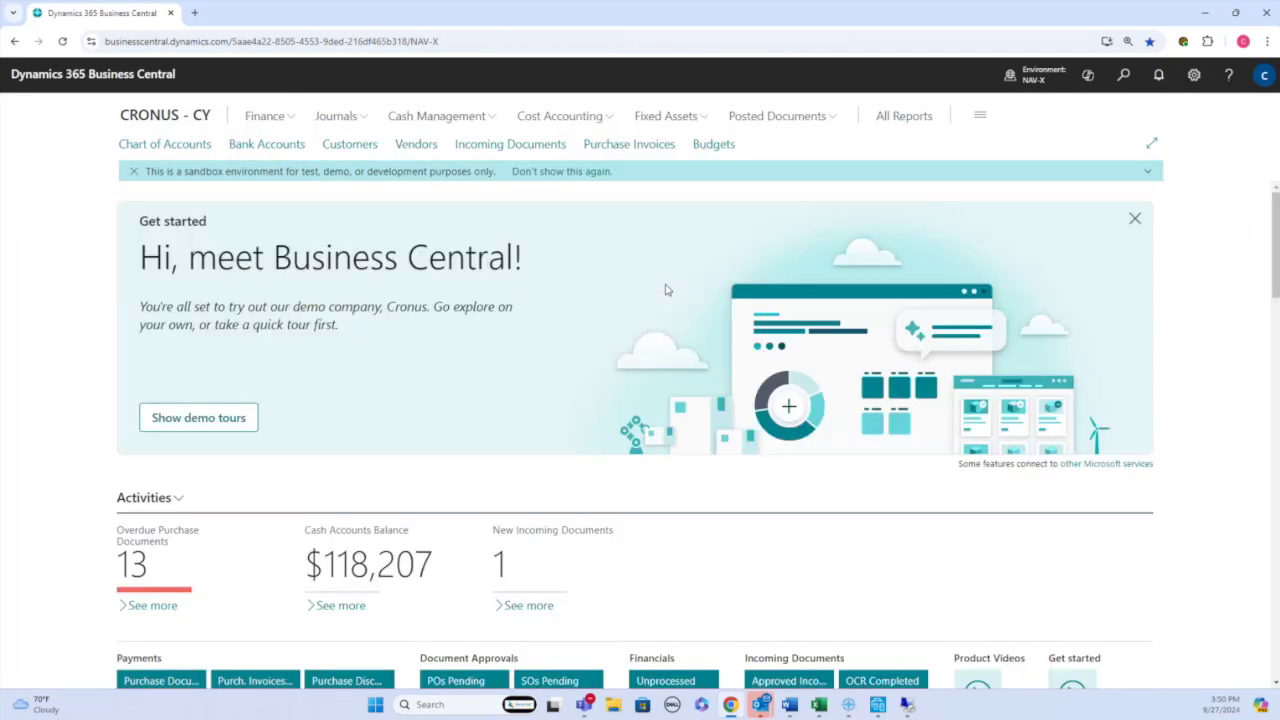
- Bring the Finance and Business Performance charts into view, then search for "financial re" and open the Financial Reports page
scroll(566, 505, down, 15)
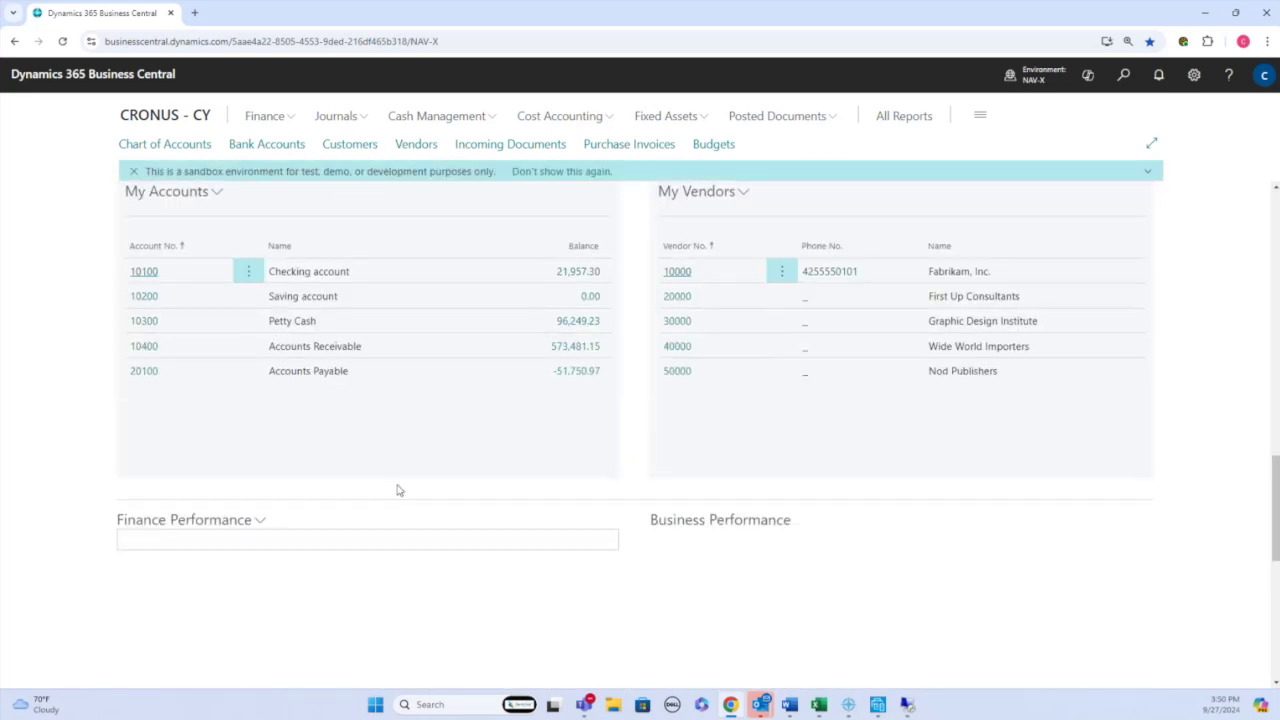
scroll(397, 489, down, 3)
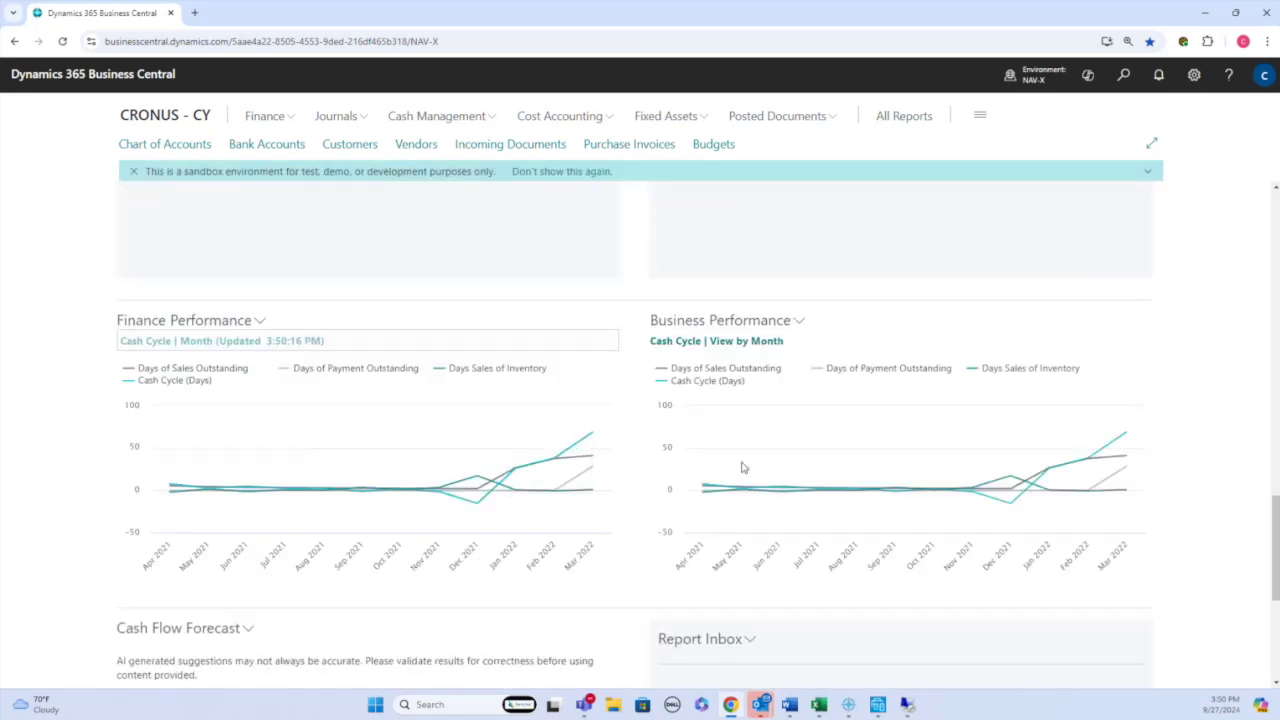
click(1125, 76)
text(finan)
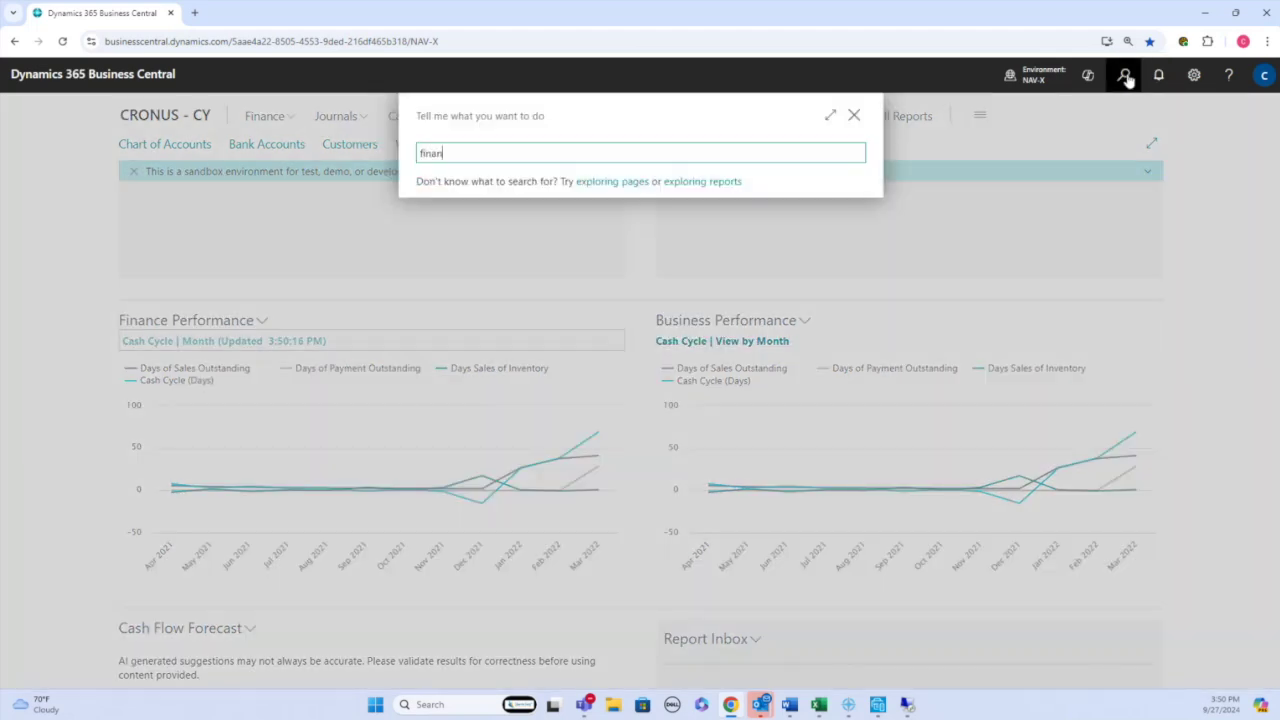
text(cial st)
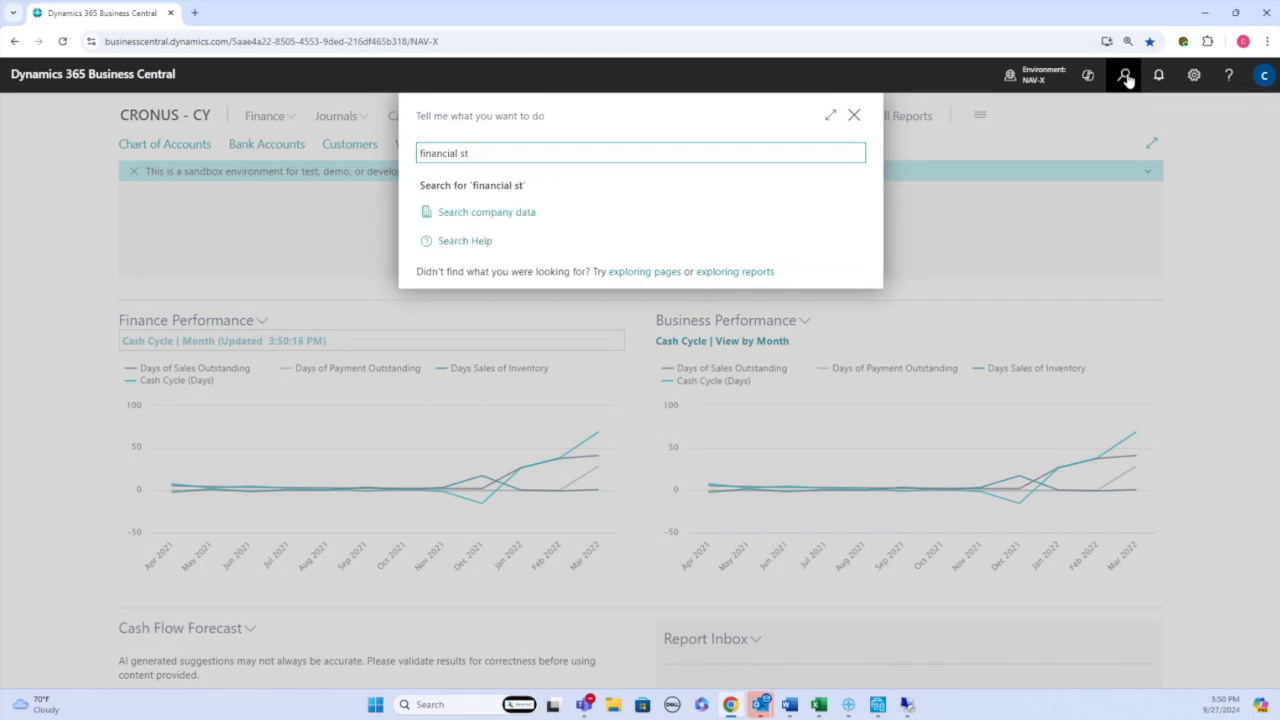
key(BackSpace)
key(BackSpace)
text(re)
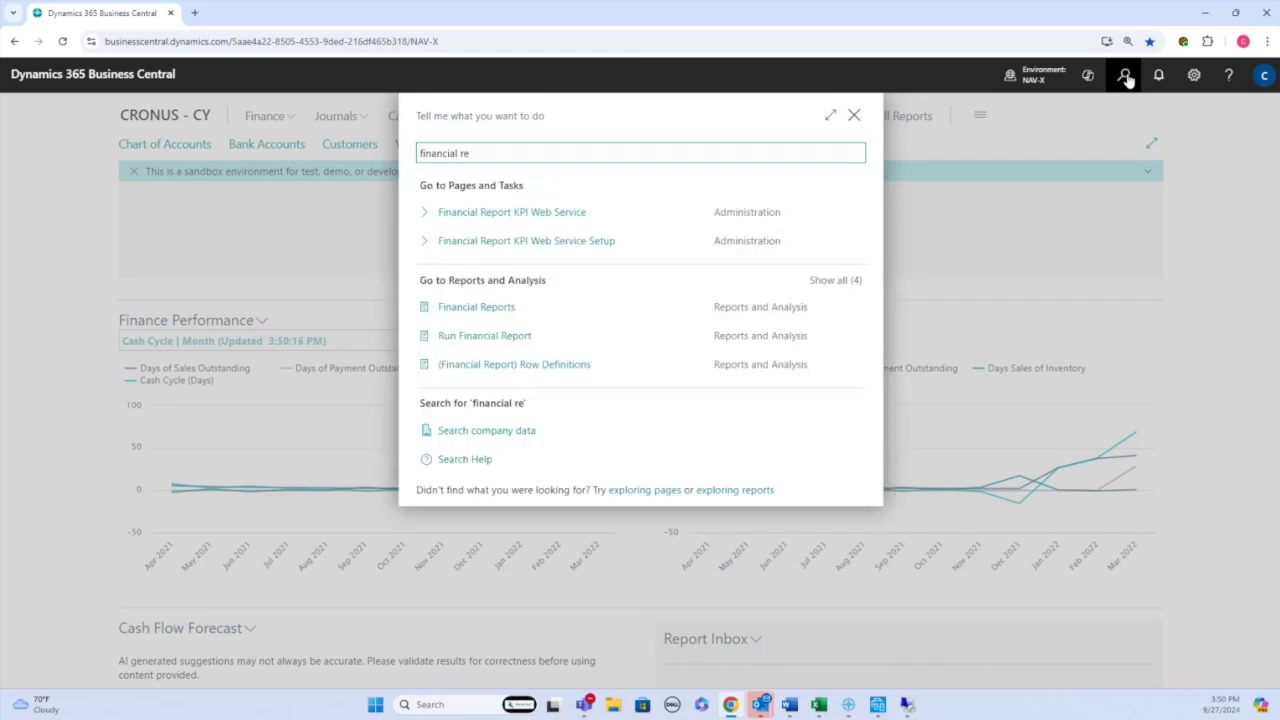
click(502, 314)
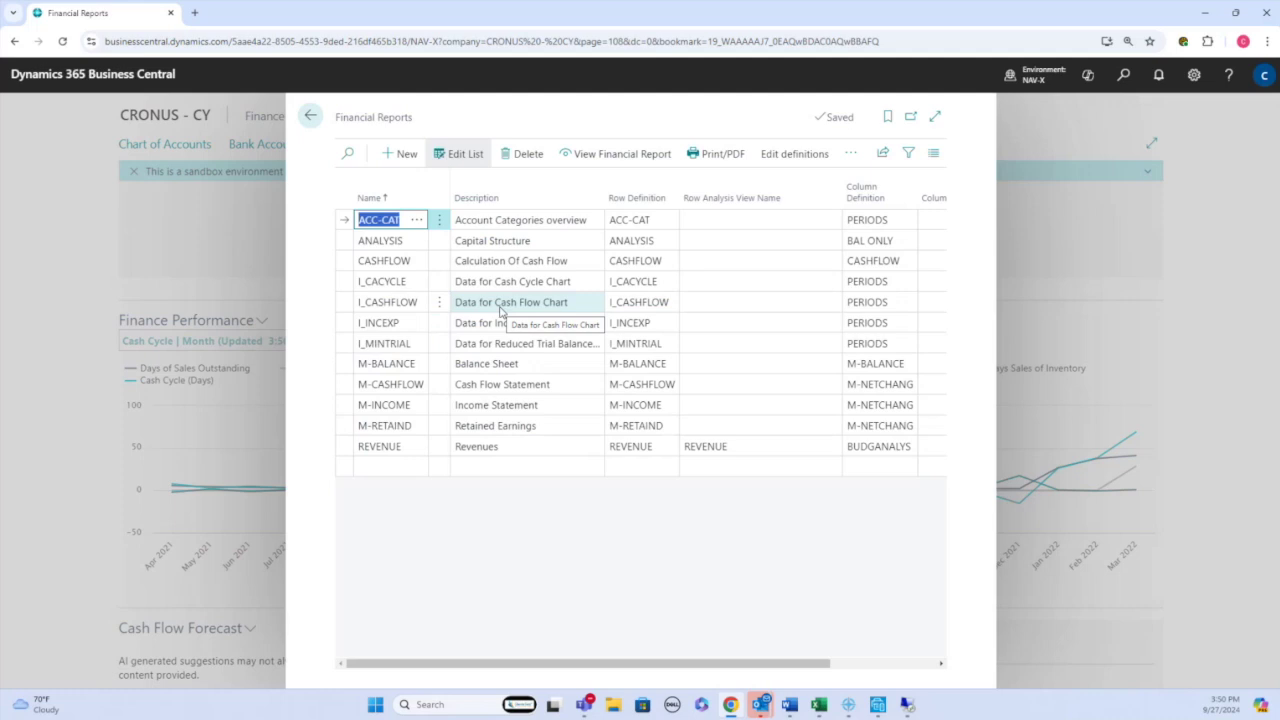
- Select the M-CASHFLOW cash flow statement, check its row and column definitions, and view the financial report
key(Down)
key(Down)
key(Down)
key(Down)
key(Down)
key(Down)
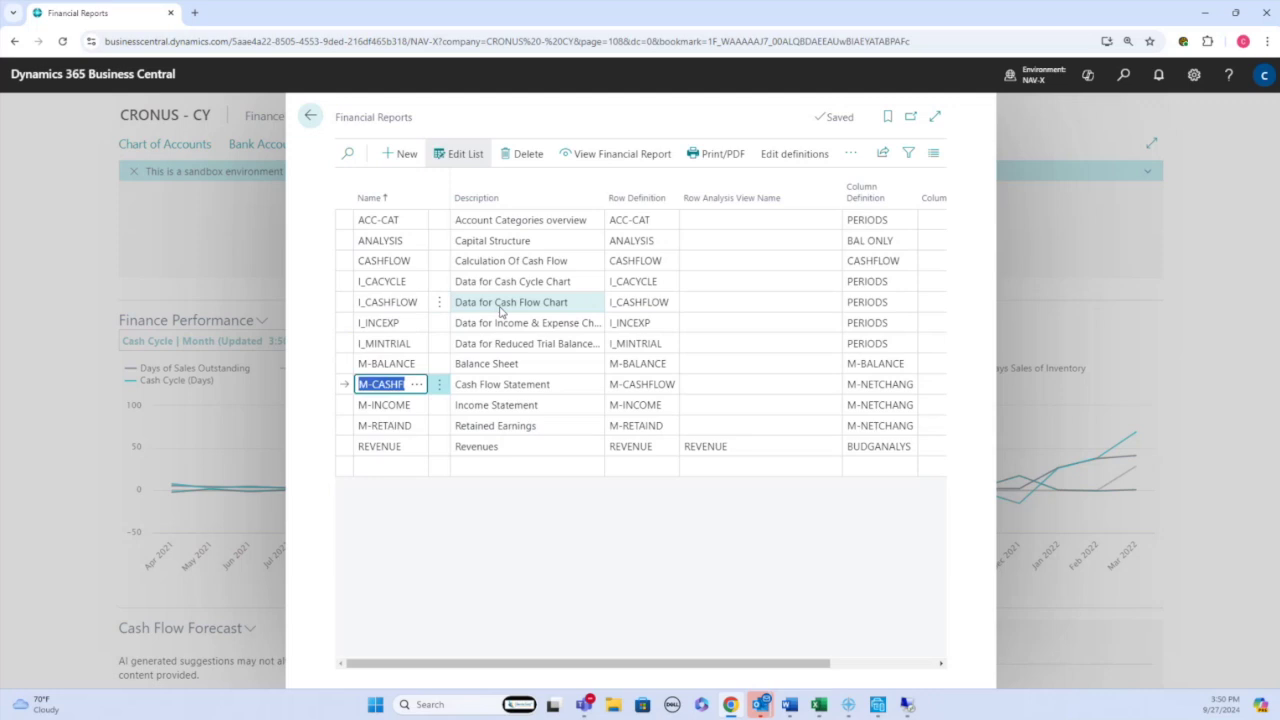
key(Tab)
key(Tab)
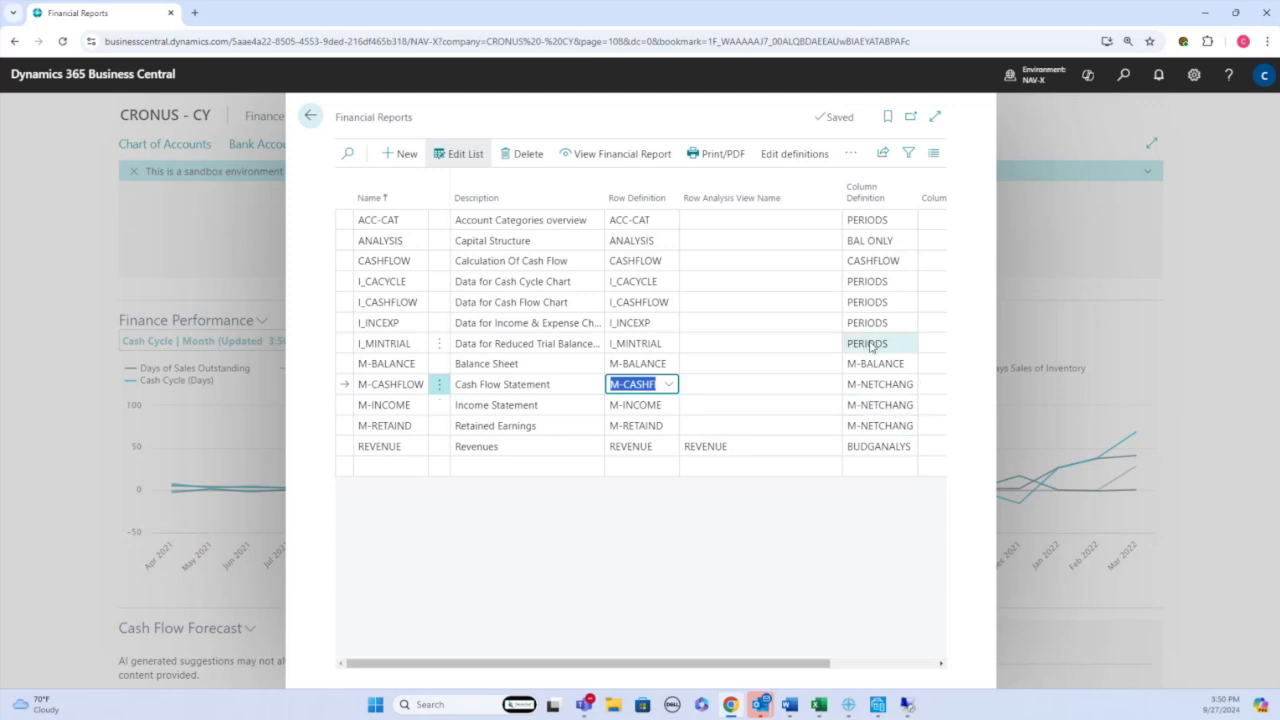
click(620, 156)
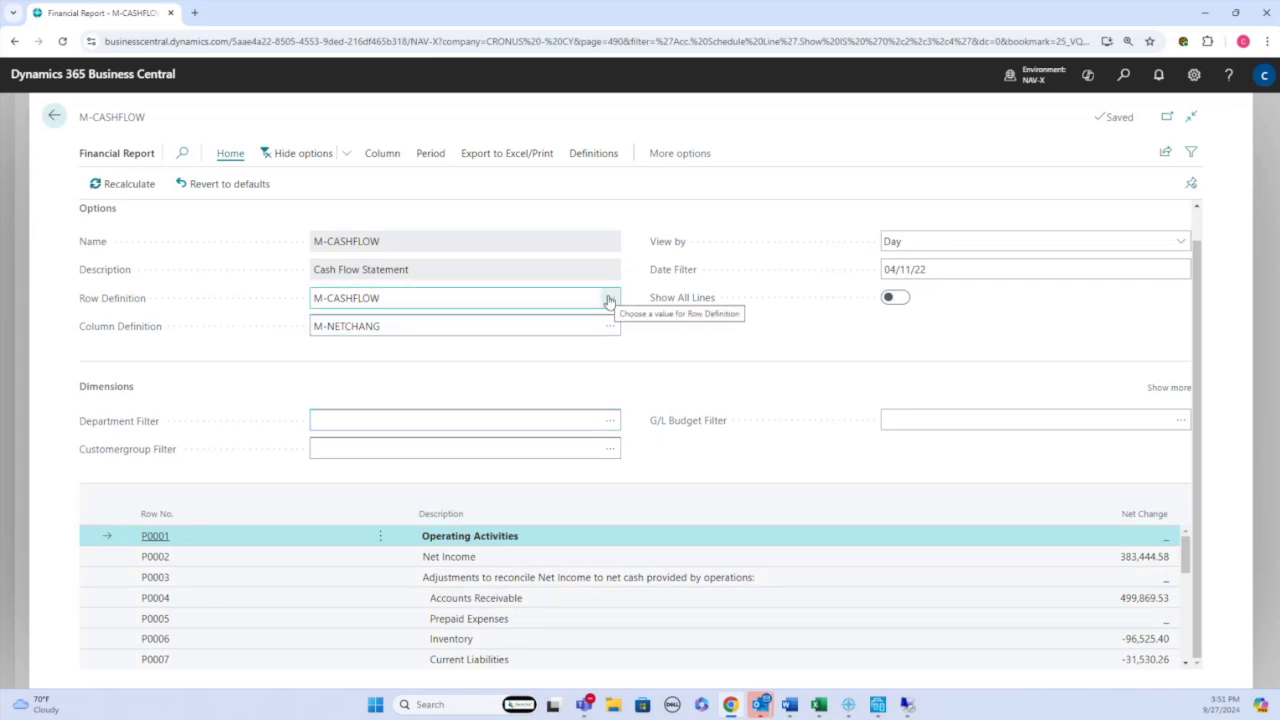
- Copy the M-CASHFLOW row definition to a new row definition named New and open the copy
click(608, 155)
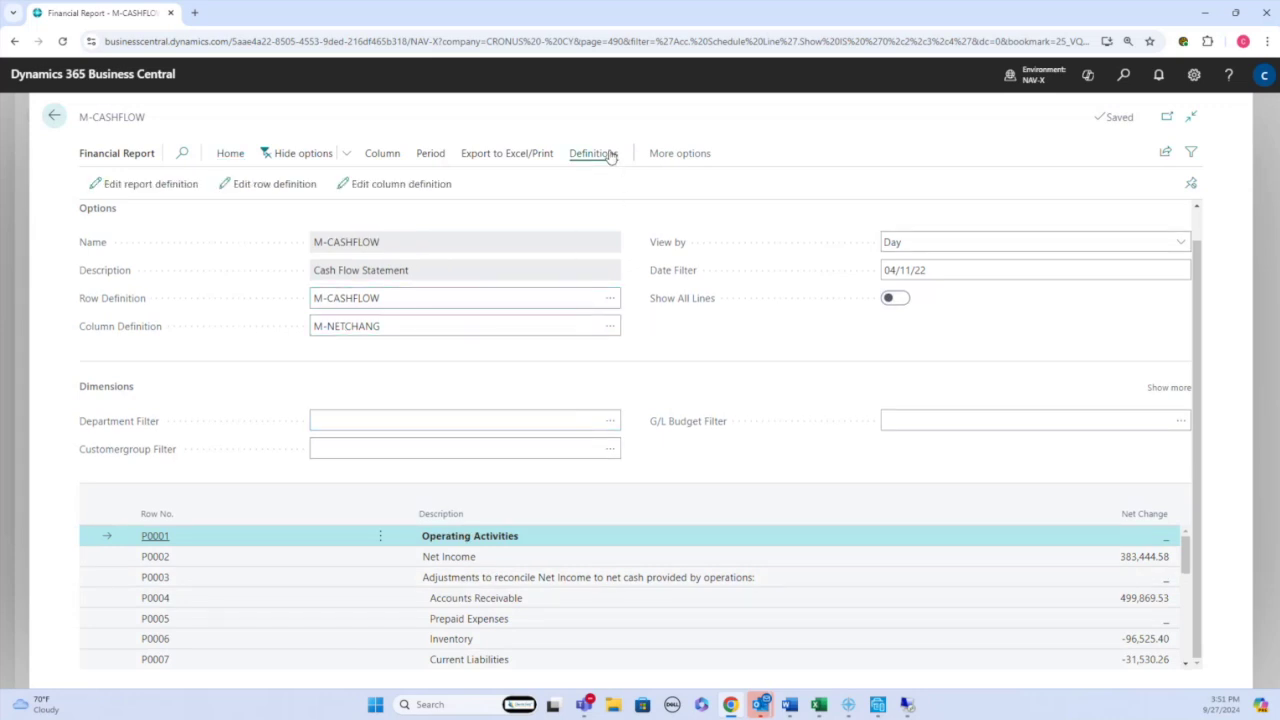
click(272, 187)
click(705, 424)
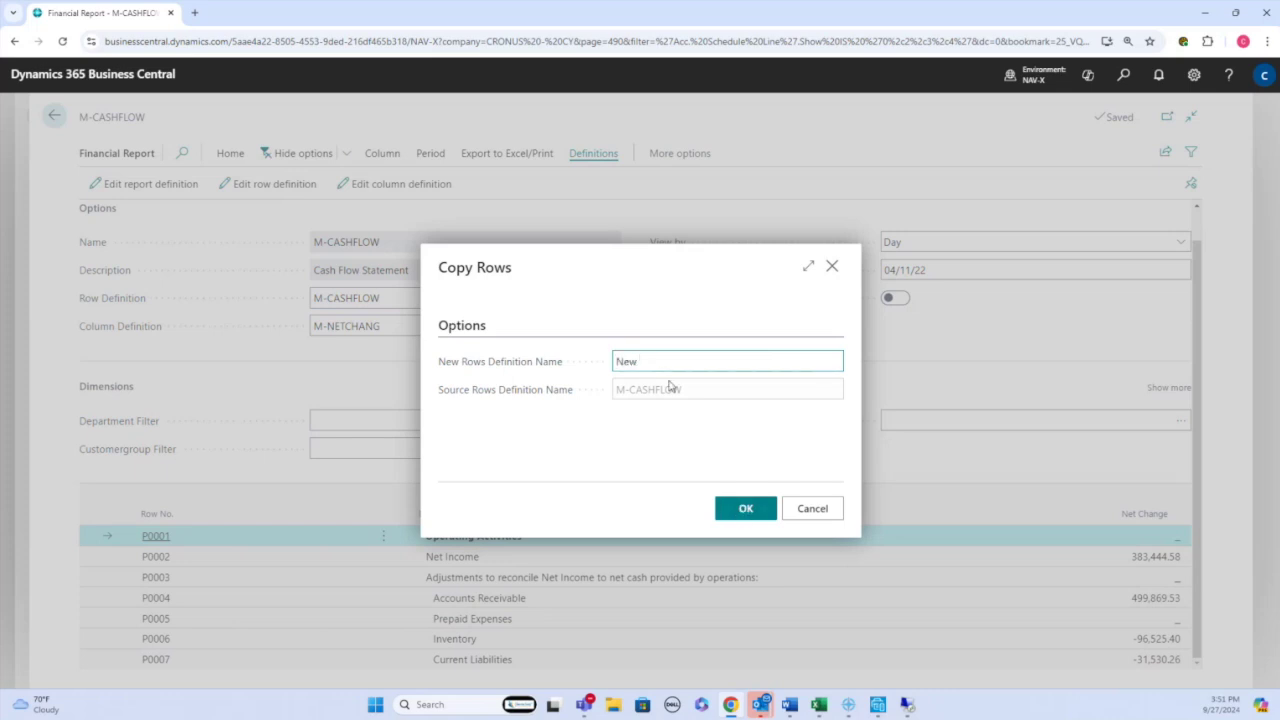
click(768, 514)
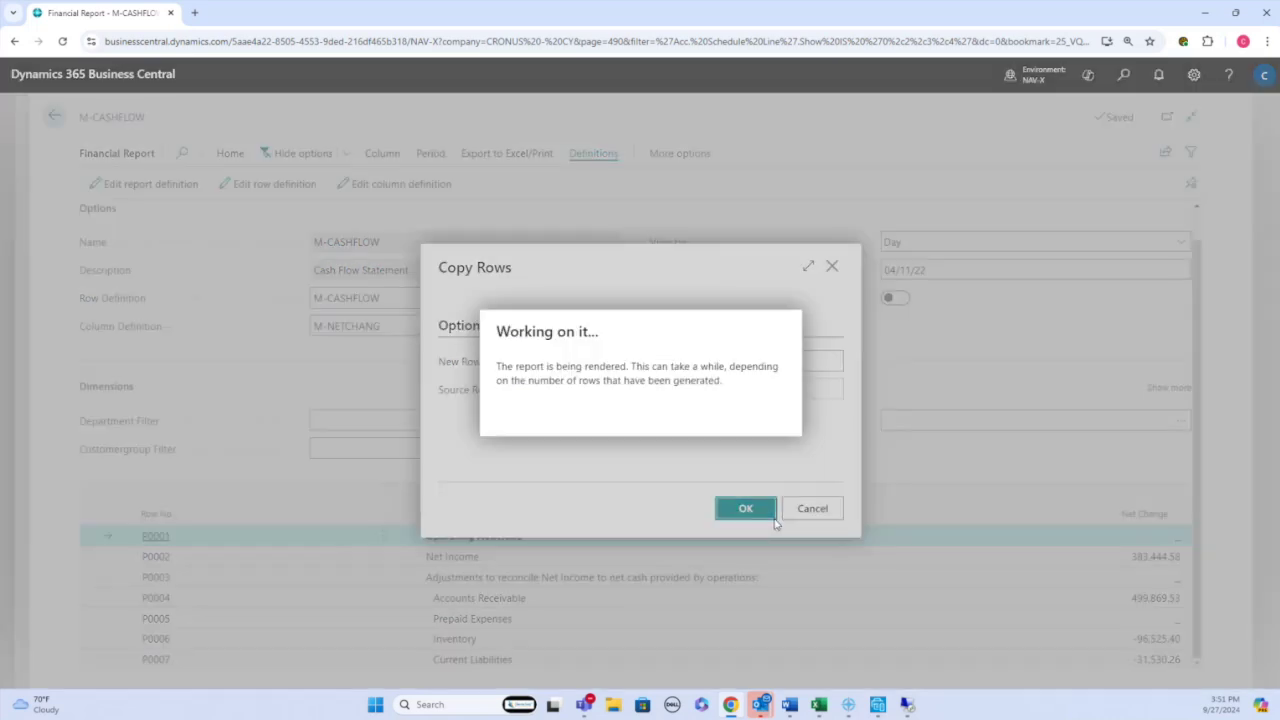
click(781, 431)
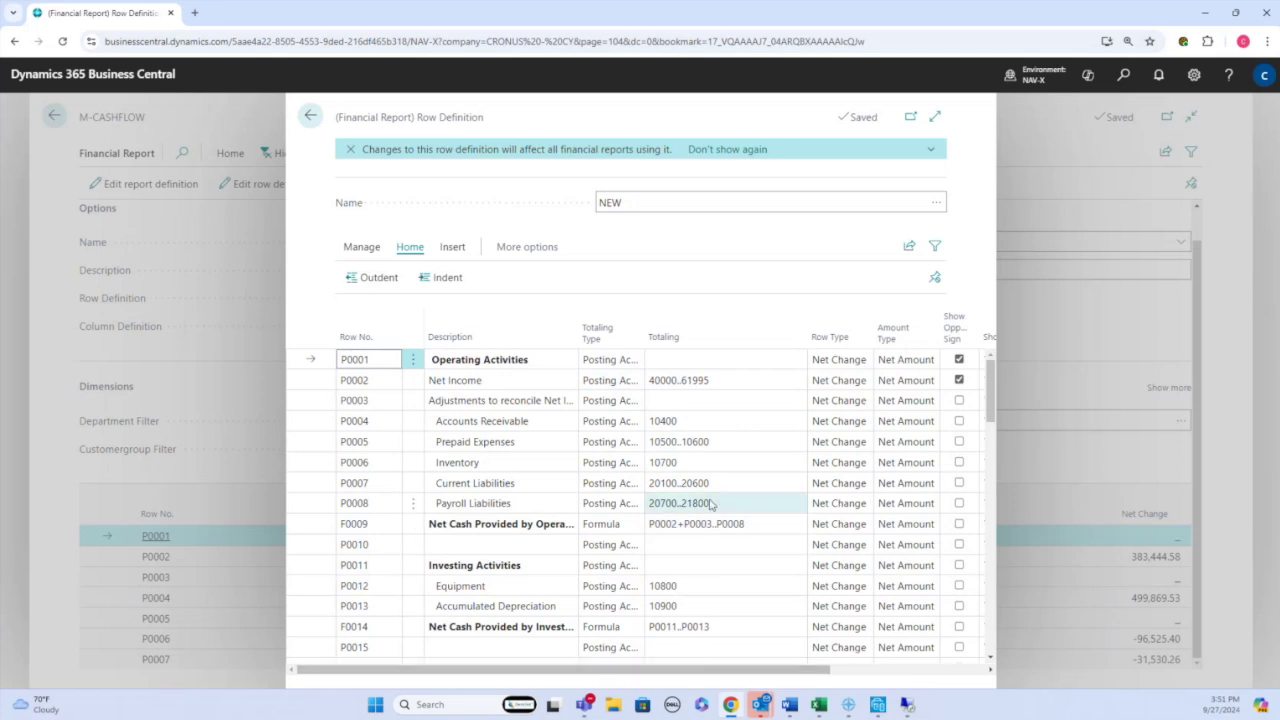
- Examine the NEW row definition's rows, totaling and formatting columns, and return to the M-CASHFLOW report
scroll(708, 503, down, 5)
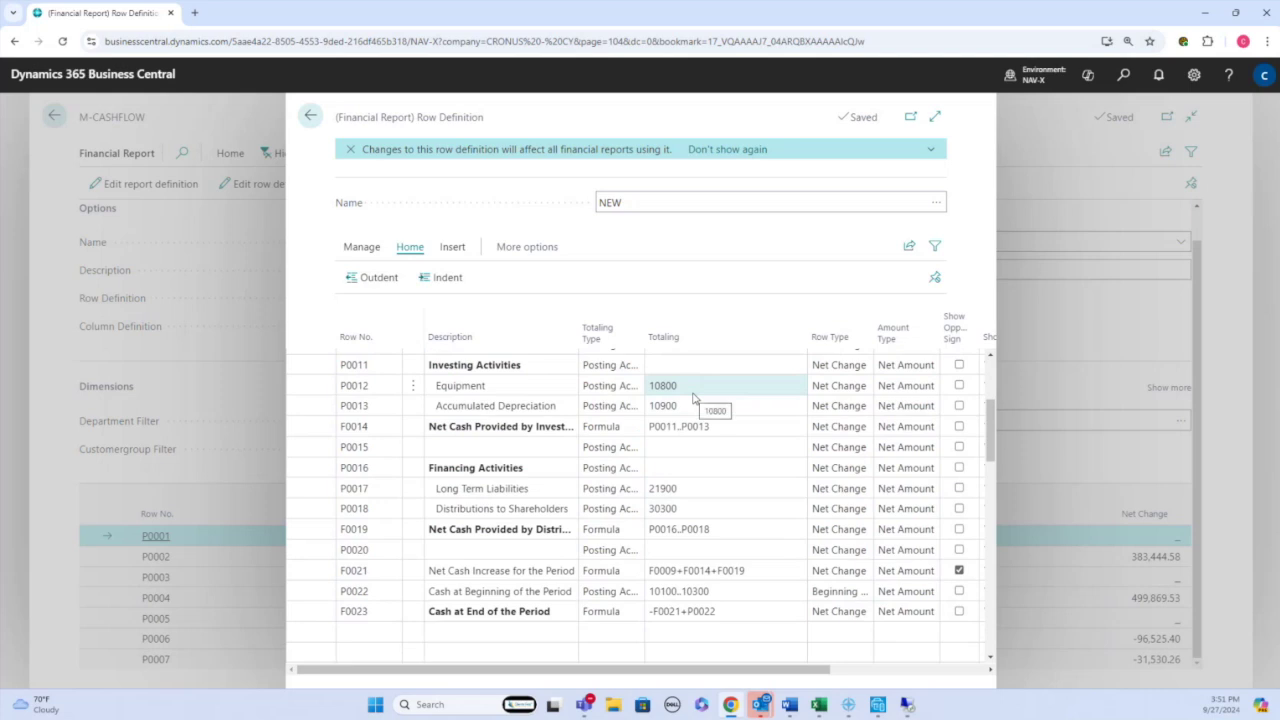
scroll(745, 595, up, 4)
scroll(745, 595, up, 1)
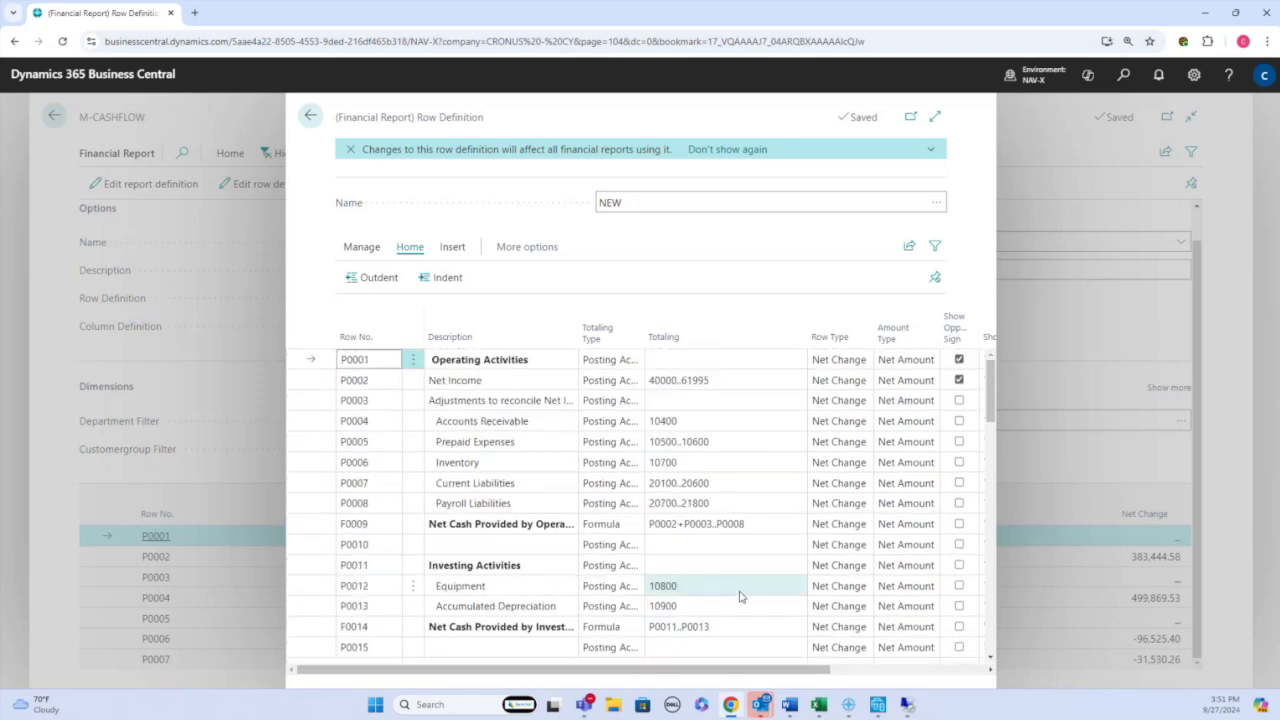
drag(741, 673, 897, 673)
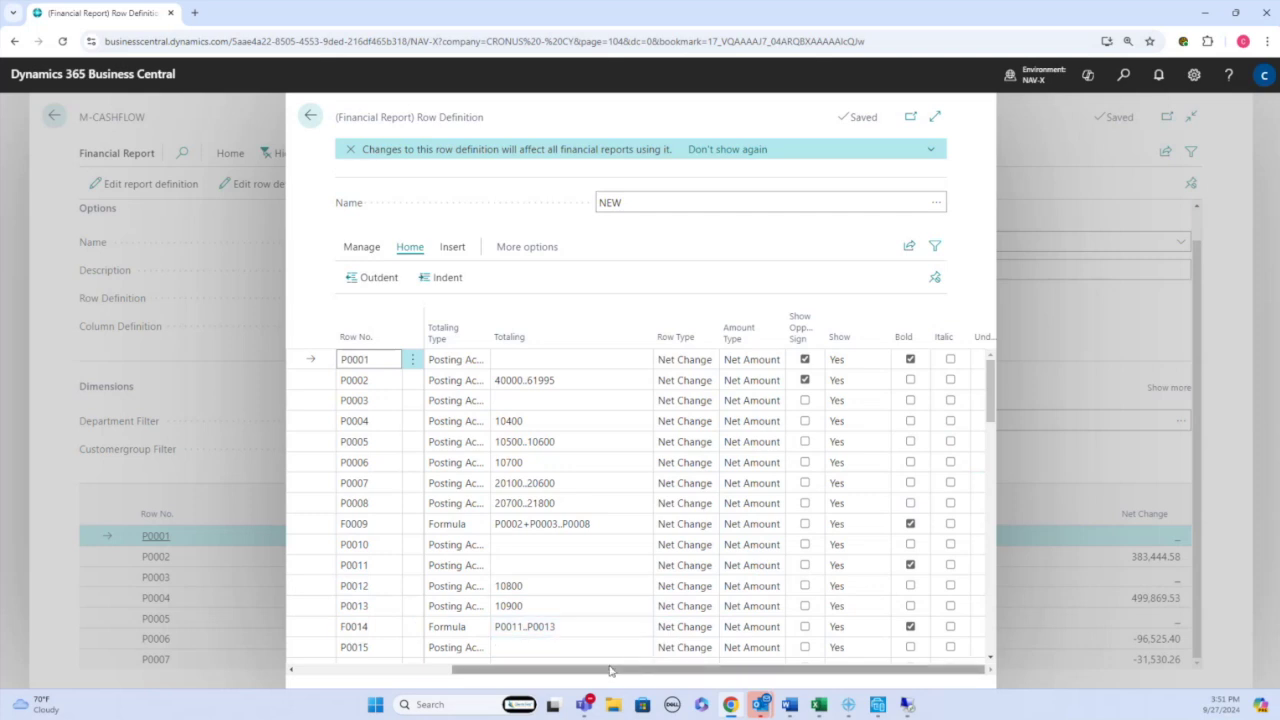
drag(619, 672, 465, 672)
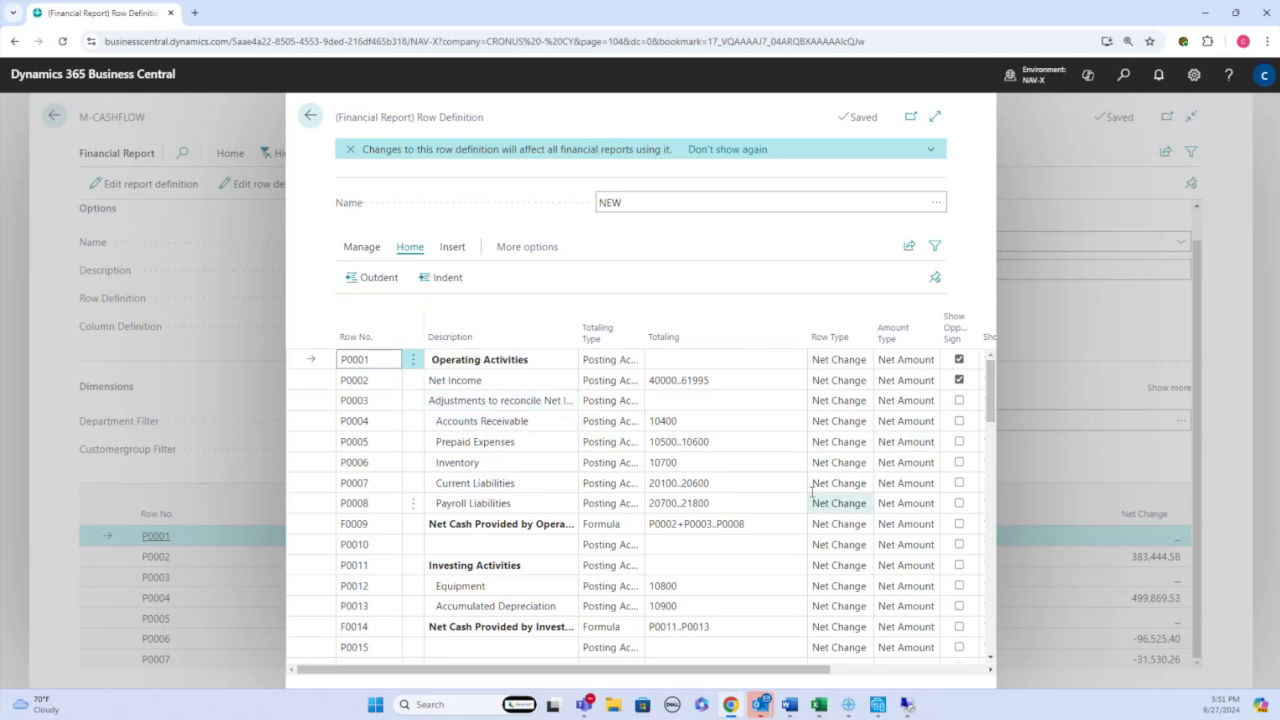
key(Escape)
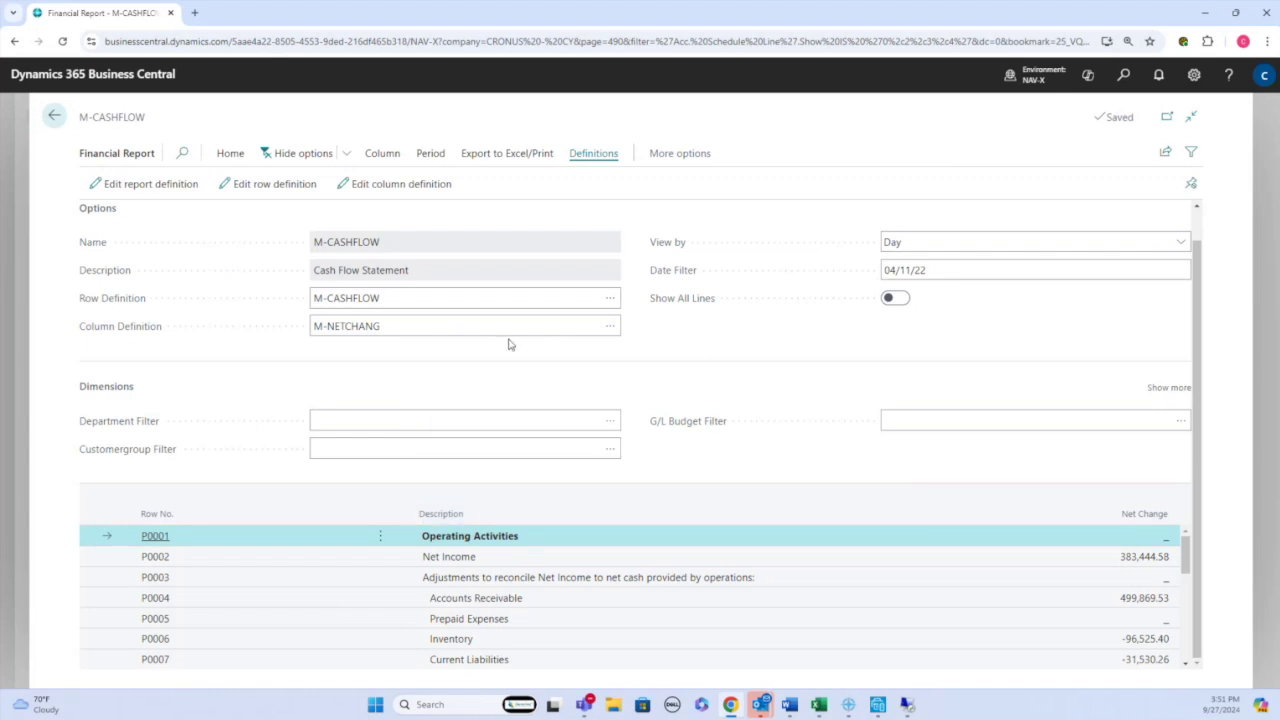
- Open the report's M-NETCHANG column definition, examine its fields up to Budget Name, and return to the role center
click(422, 187)
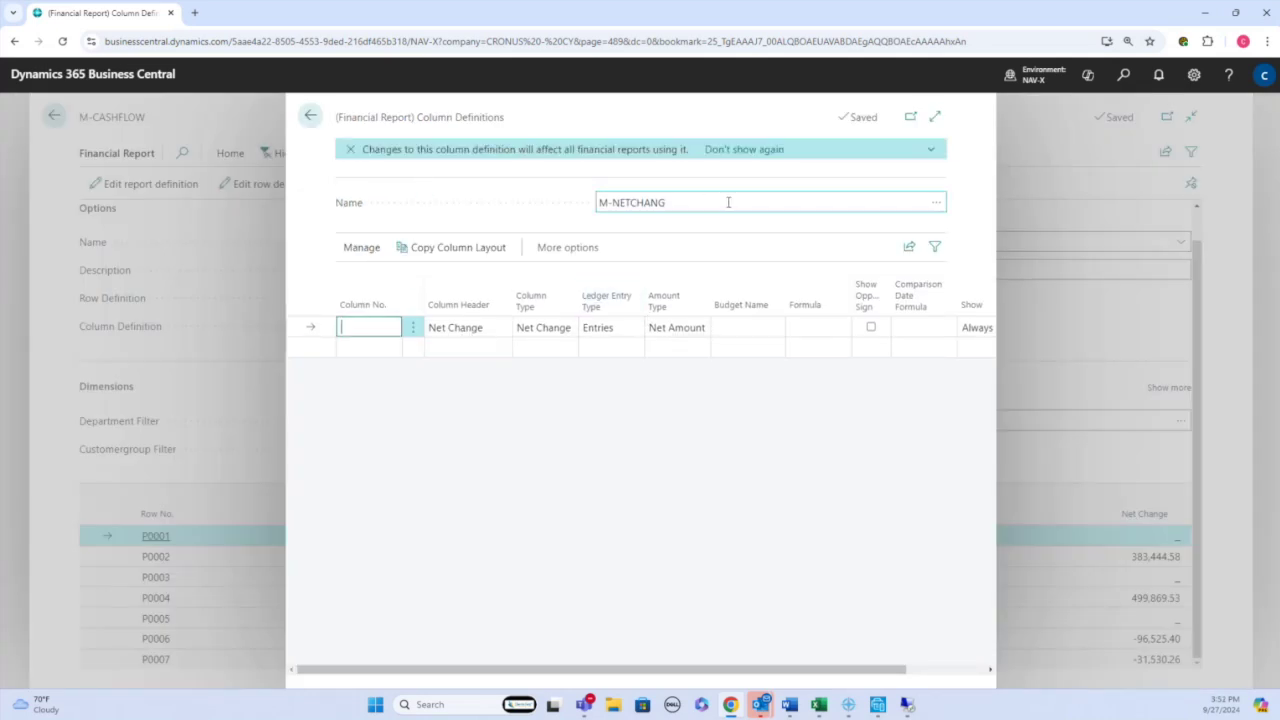
key(Tab)
key(Tab)
key(Tab)
key(Tab)
key(Tab)
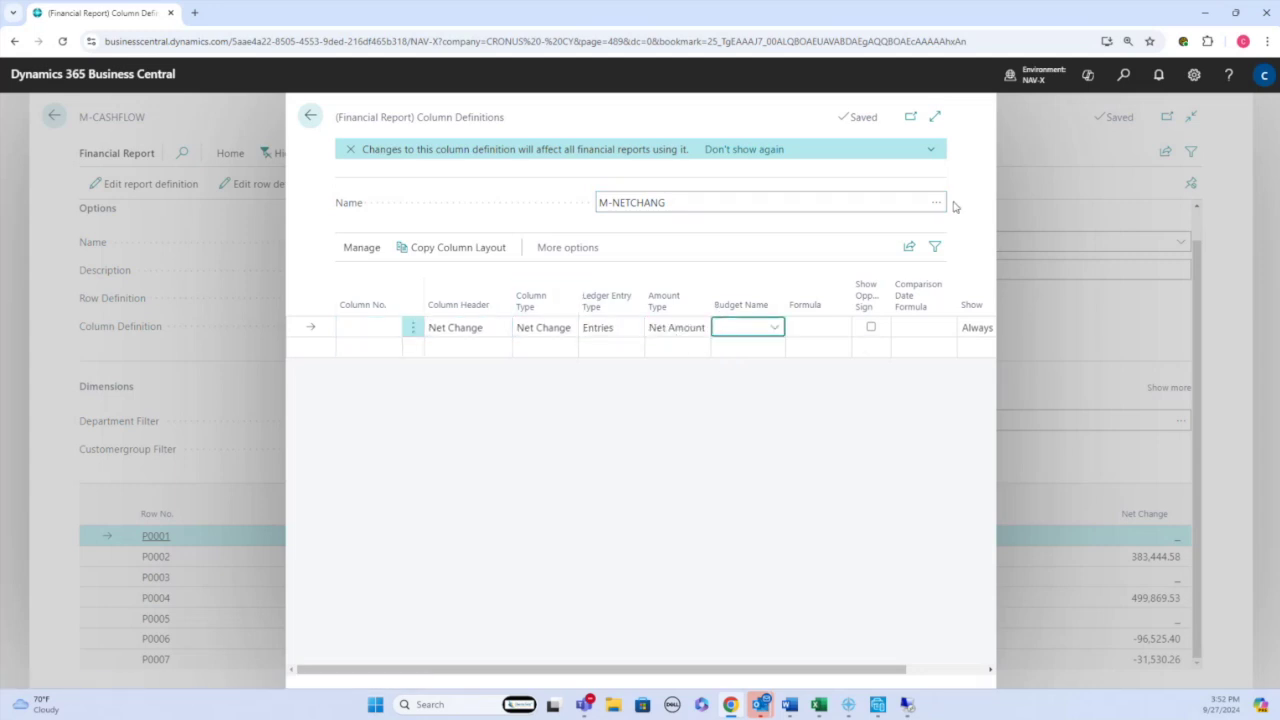
key(Escape)
key(Escape)
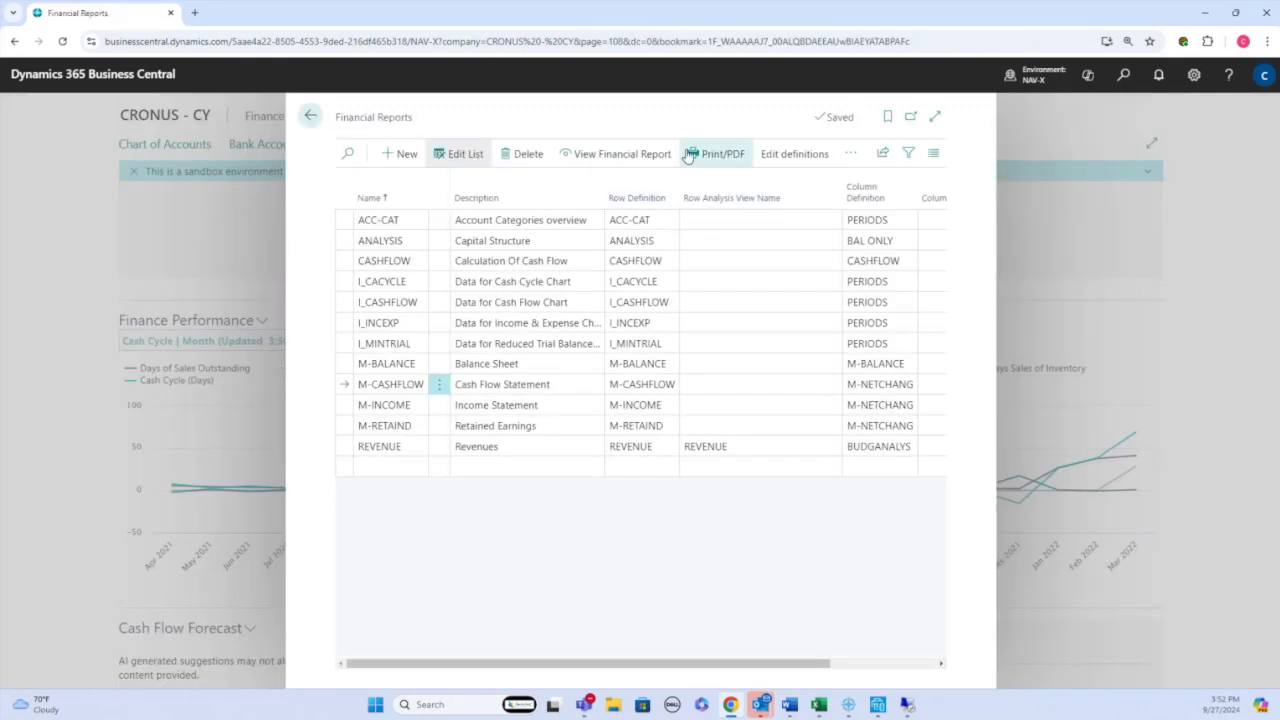
key(Escape)
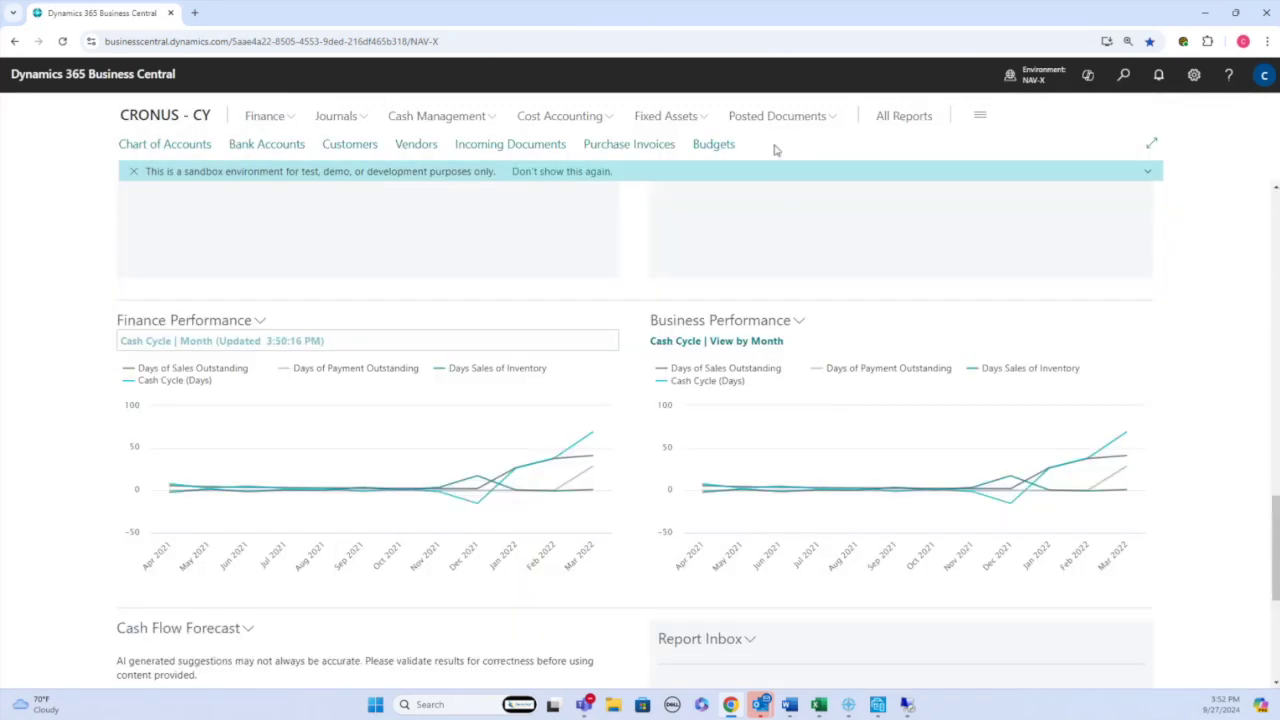
- Search for "row defini", open the REVENUE row definition to examine its rows, and return to the role center
click(1124, 76)
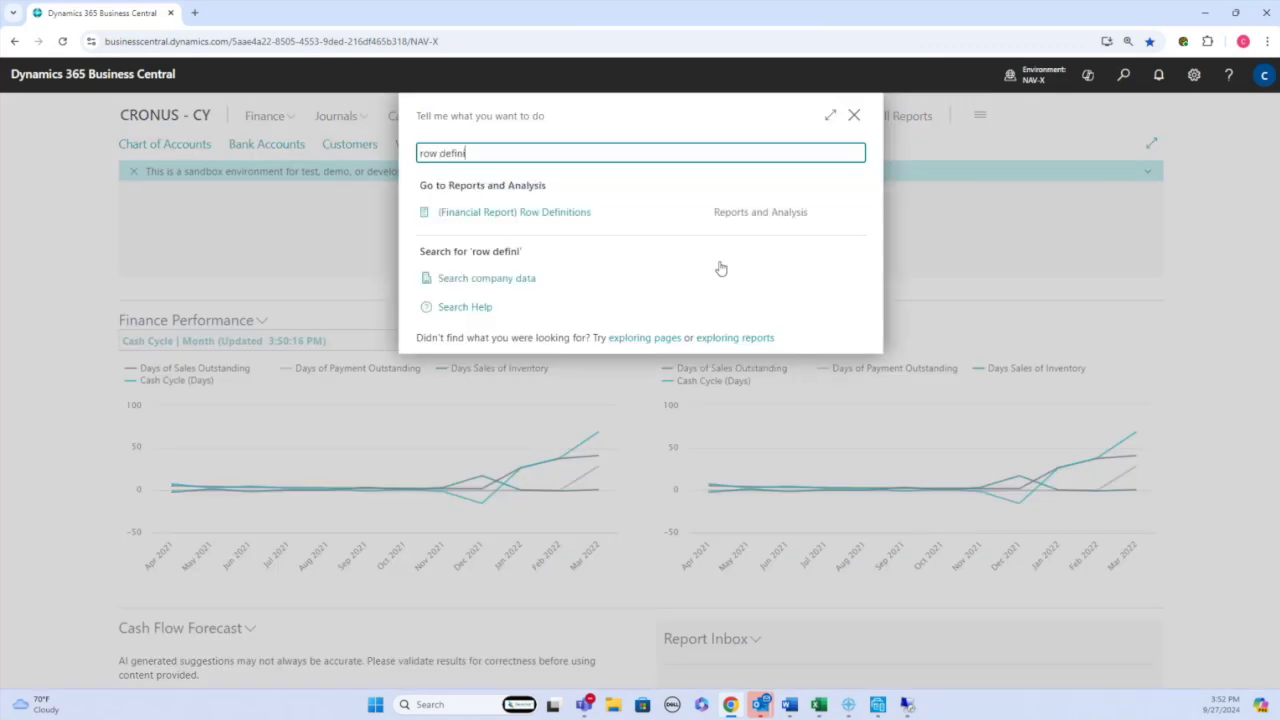
click(565, 213)
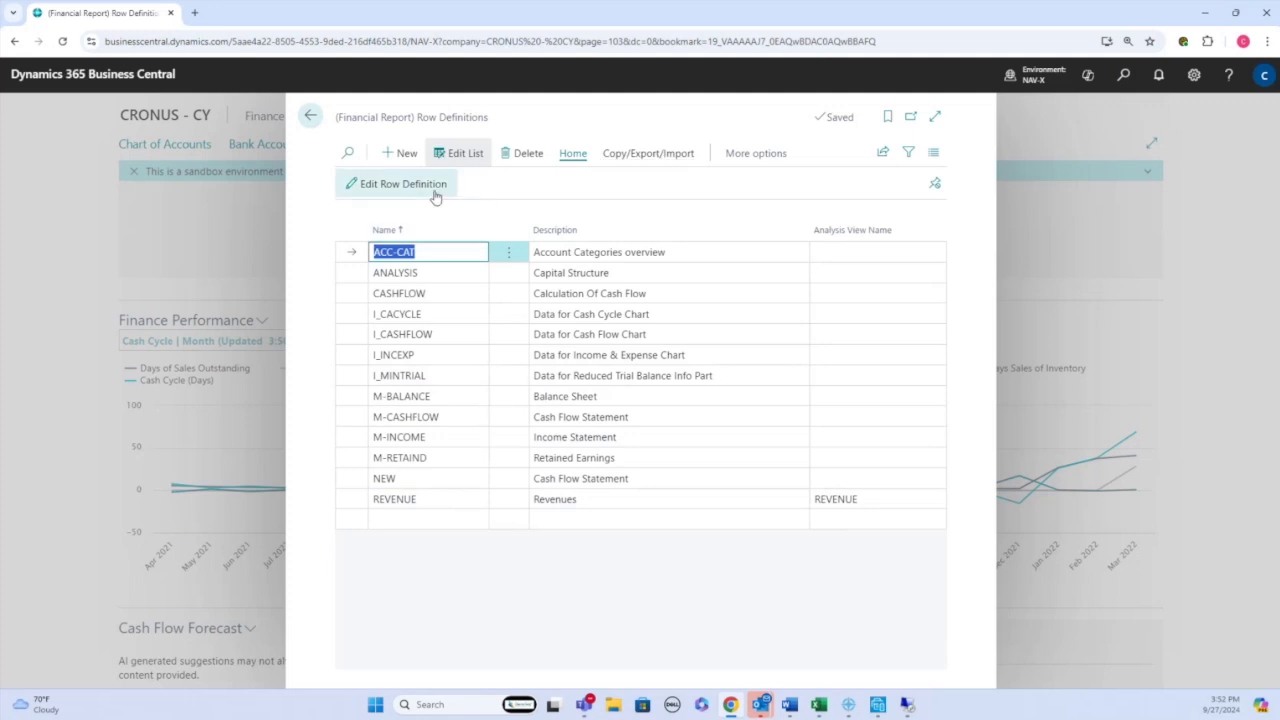
click(435, 495)
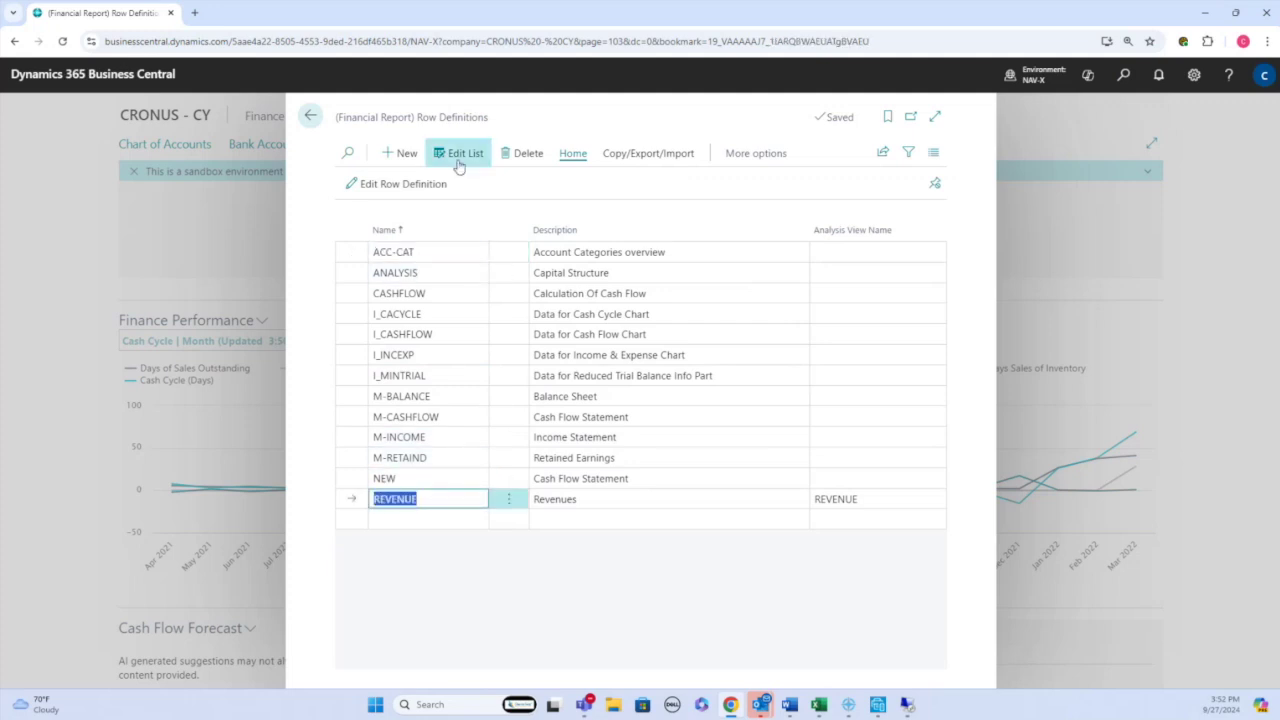
click(432, 188)
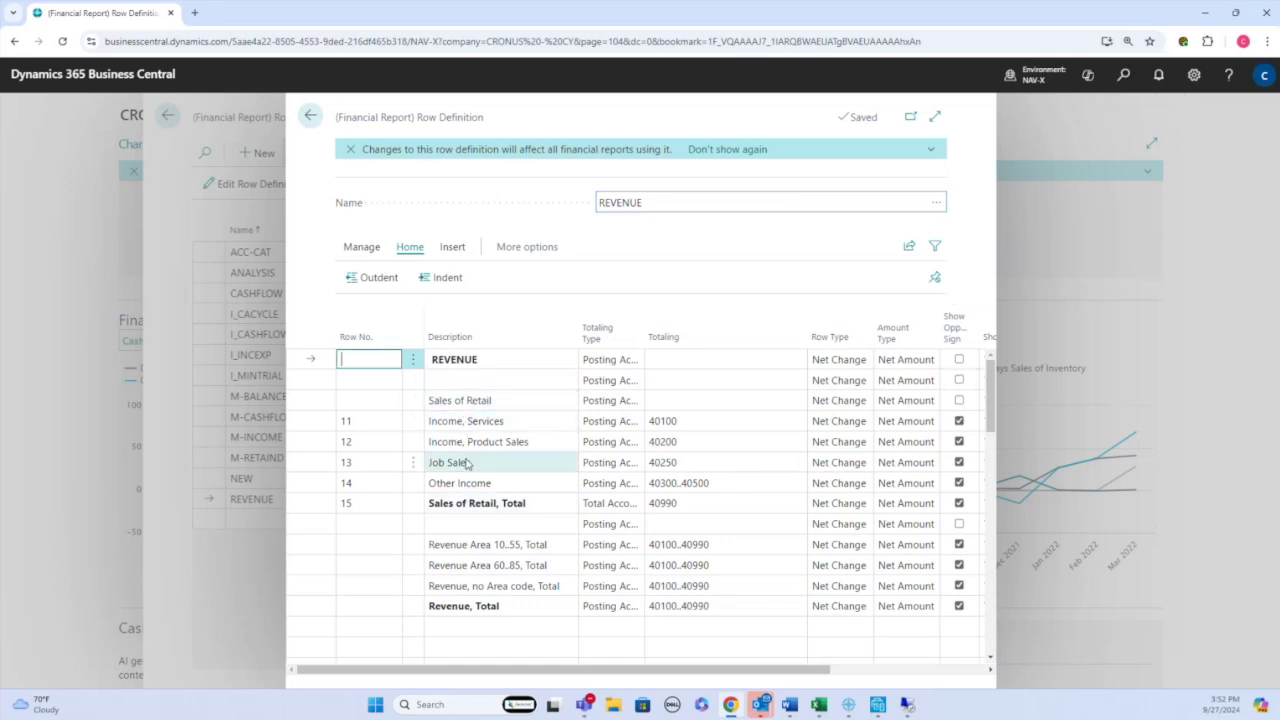
key(Escape)
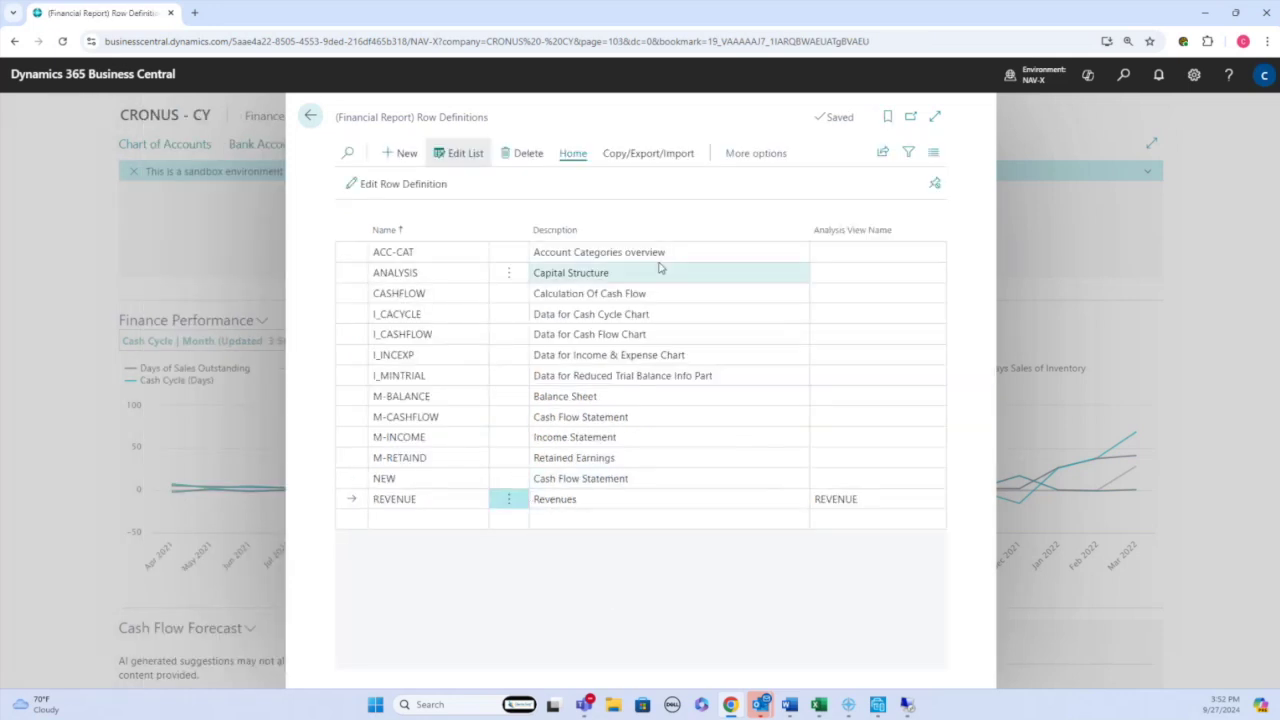
key(Escape)
- Search for "colum def", open the financial report Column Definitions page, and open the YTDCOMPARE definition
click(1124, 77)
text(c)
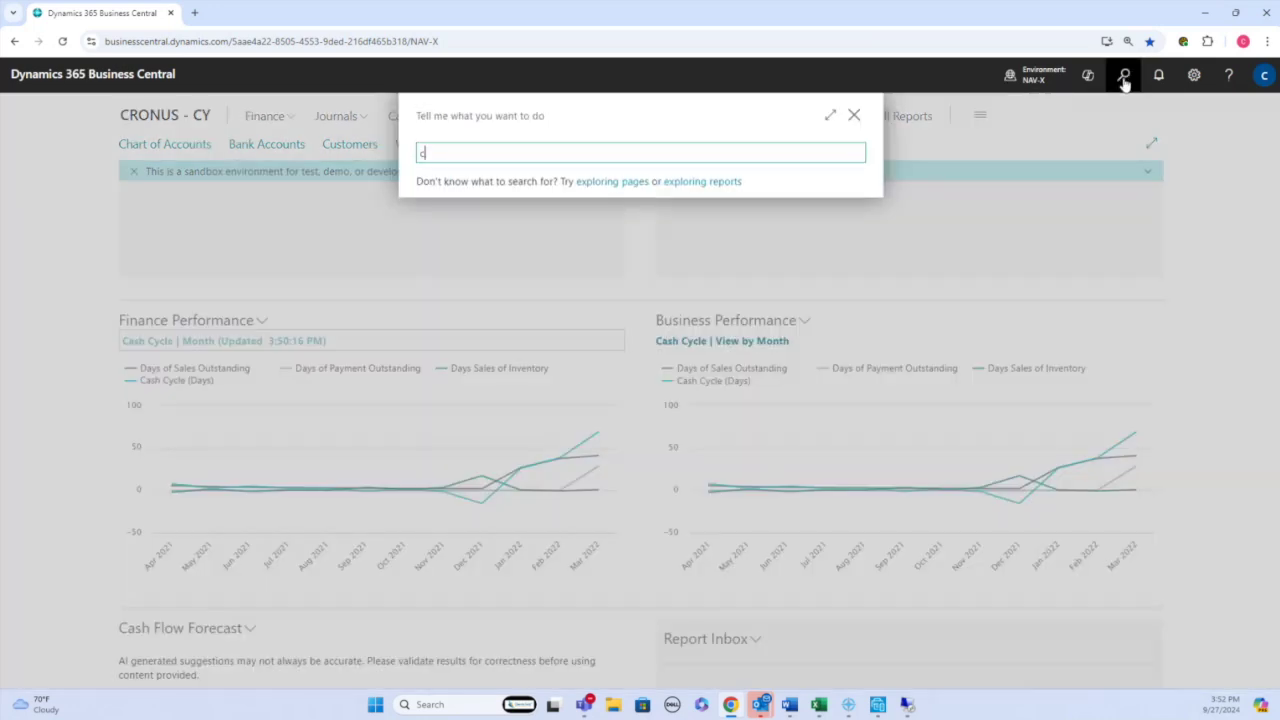
text(olum def)
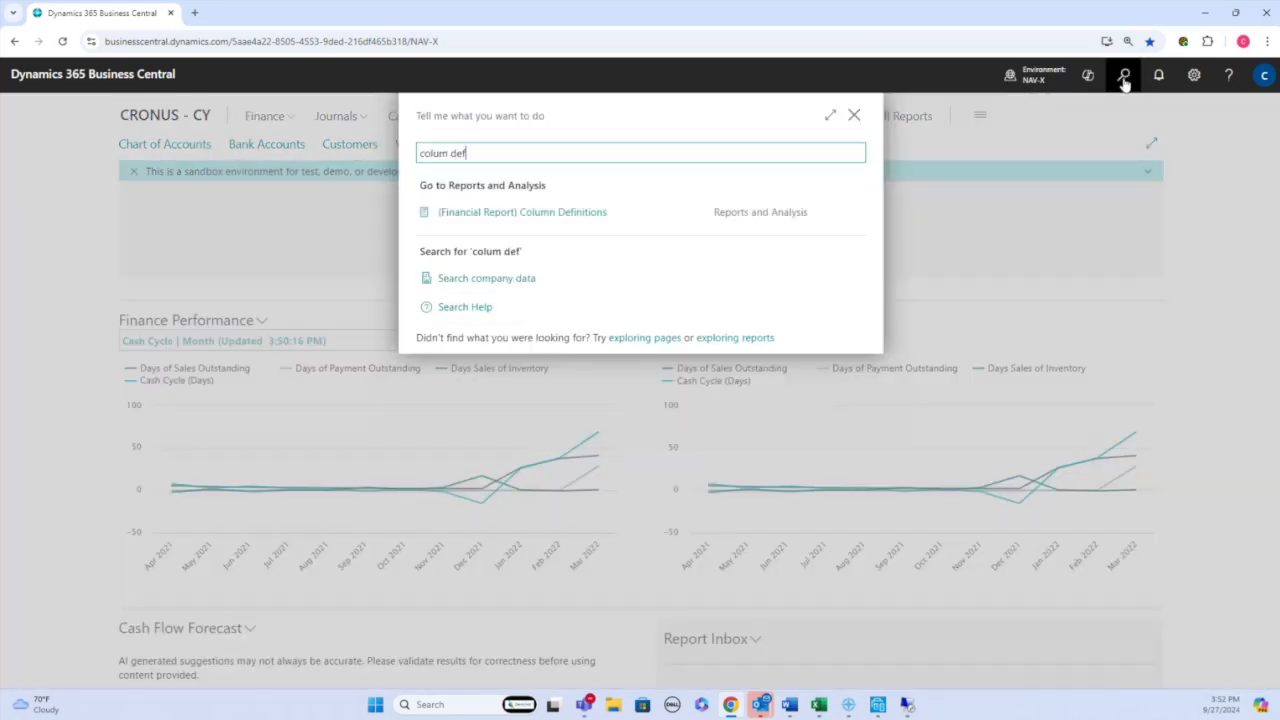
click(571, 211)
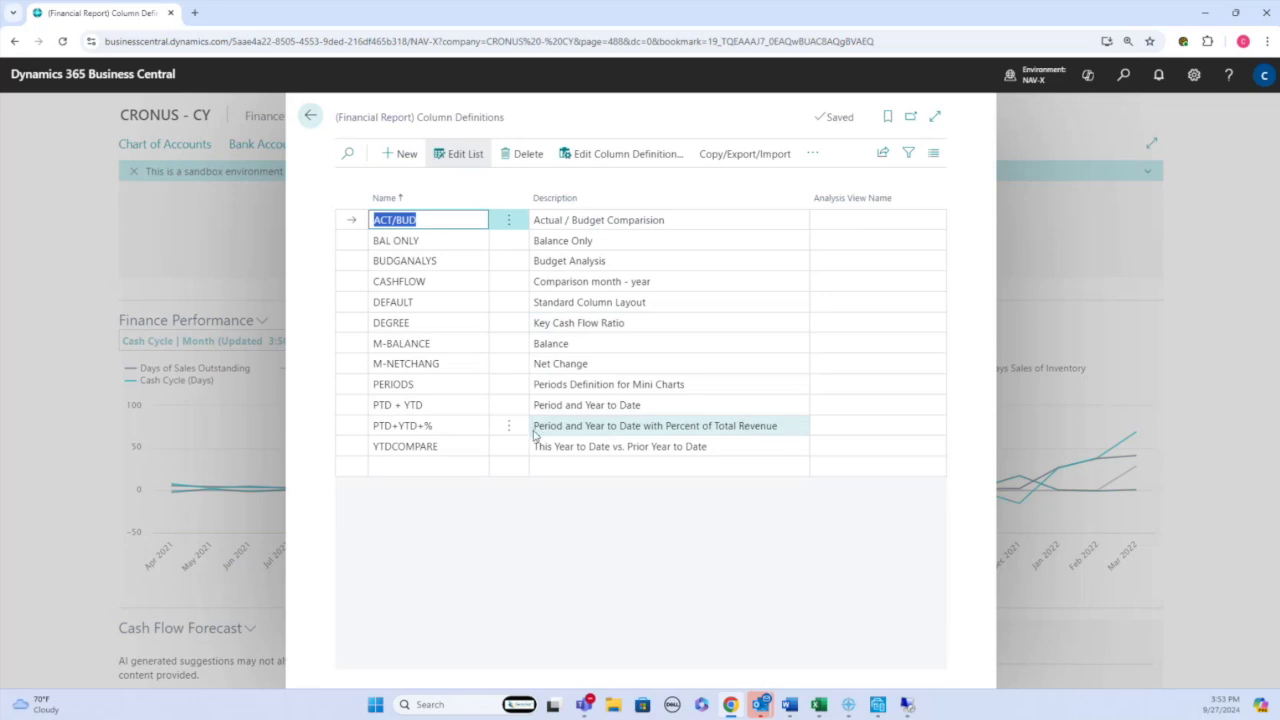
click(449, 447)
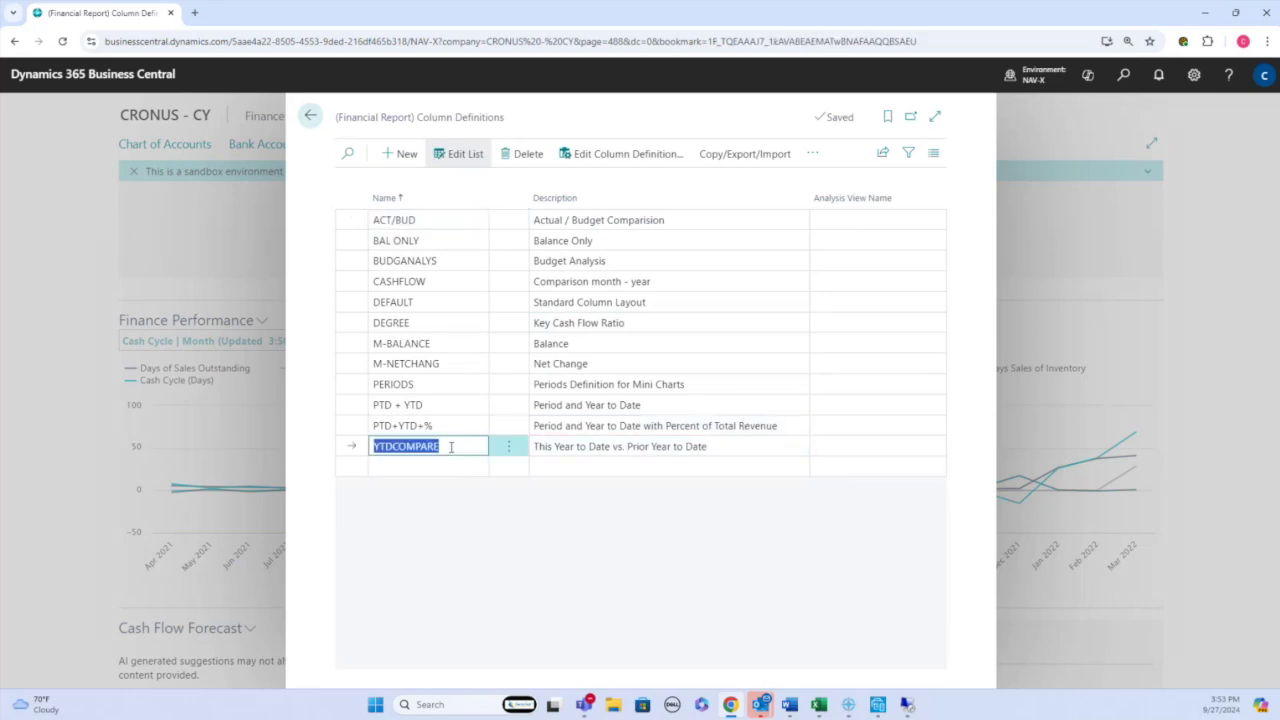
click(597, 153)
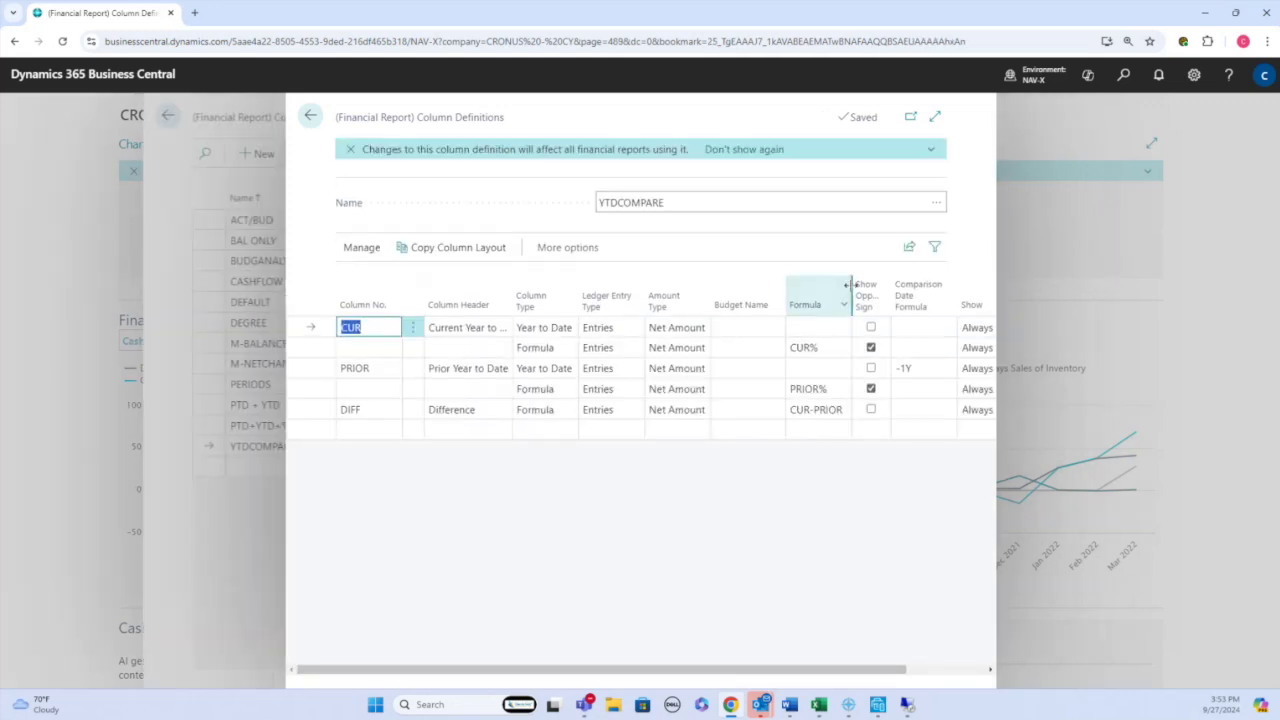
- Examine the Ledger Entry Type choices for the CUR column, keep Entries, and move on to Amount Type
key(Tab)
key(Tab)
key(Tab)
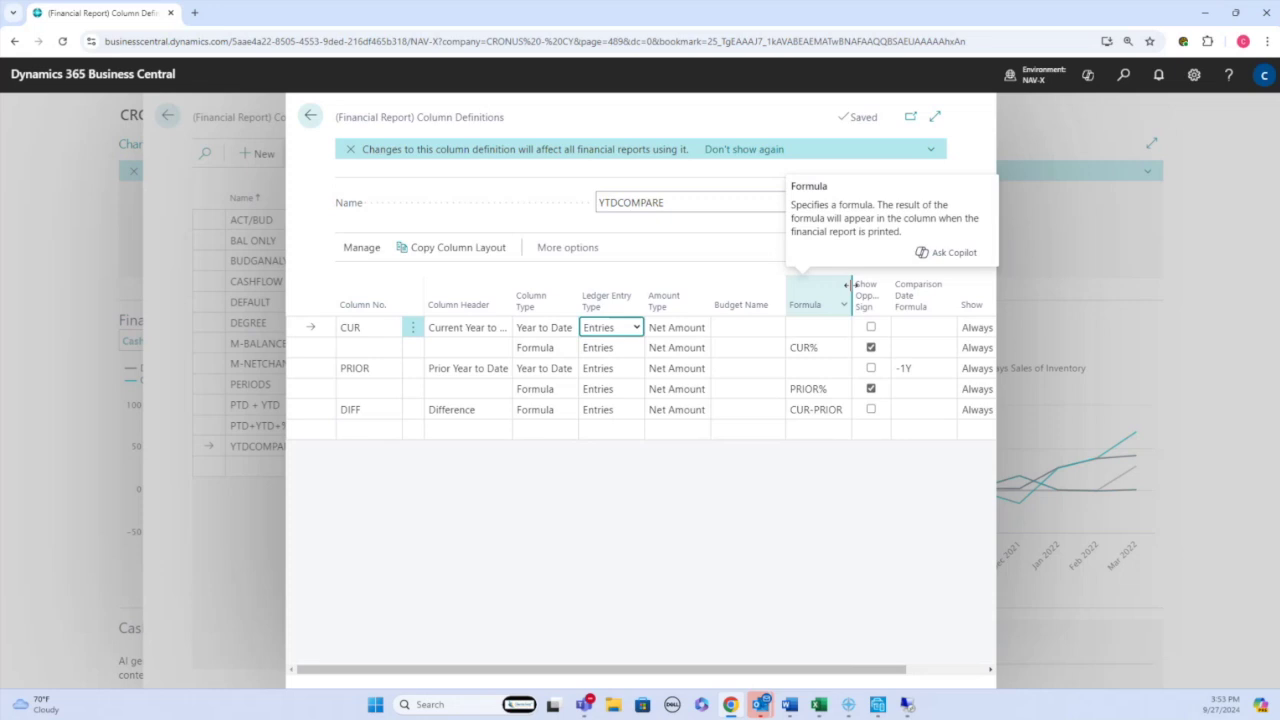
click(636, 328)
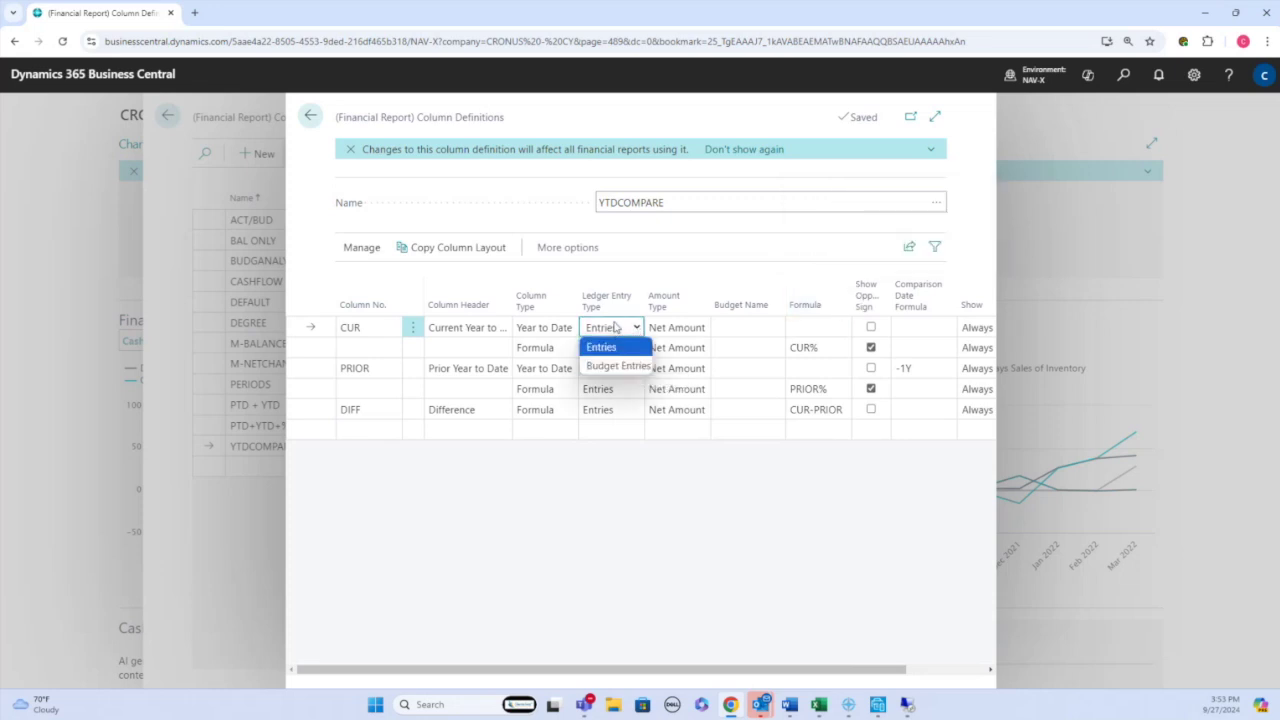
click(614, 330)
key(Tab)
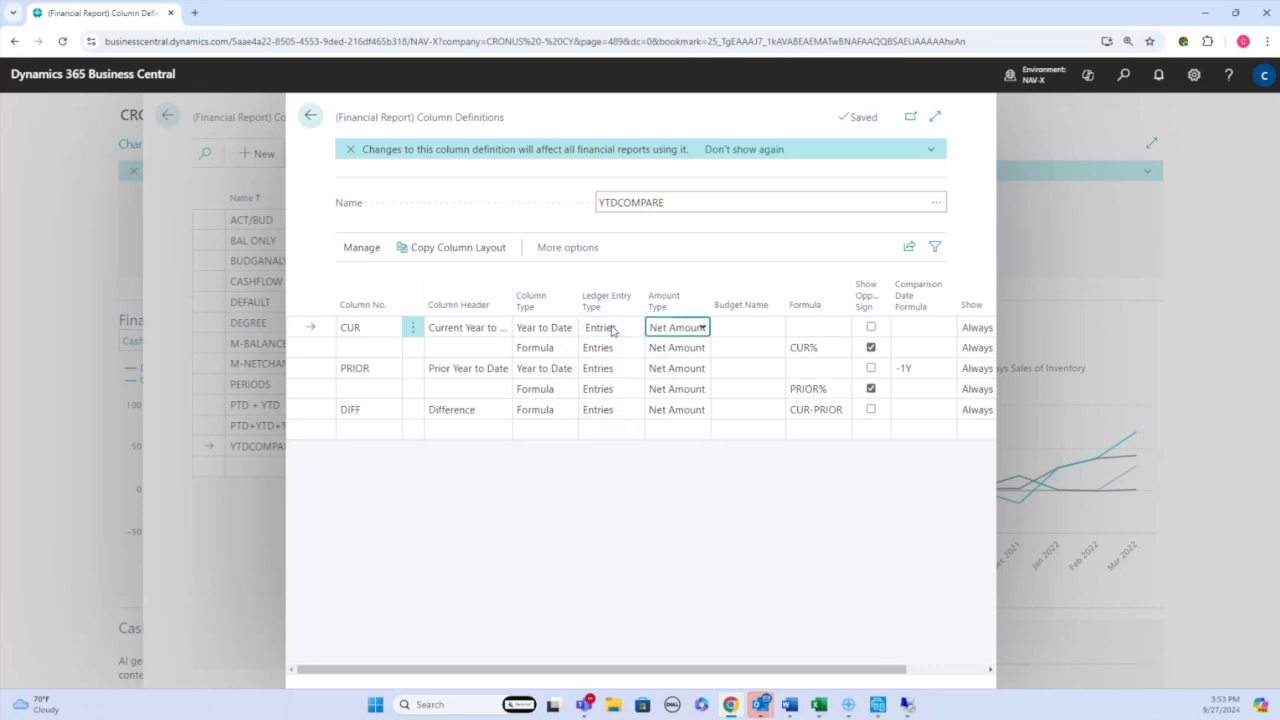
- Examine the Amount Type choices for the CUR column and the formula of the row below, keep them as set, and return to the role center
click(703, 329)
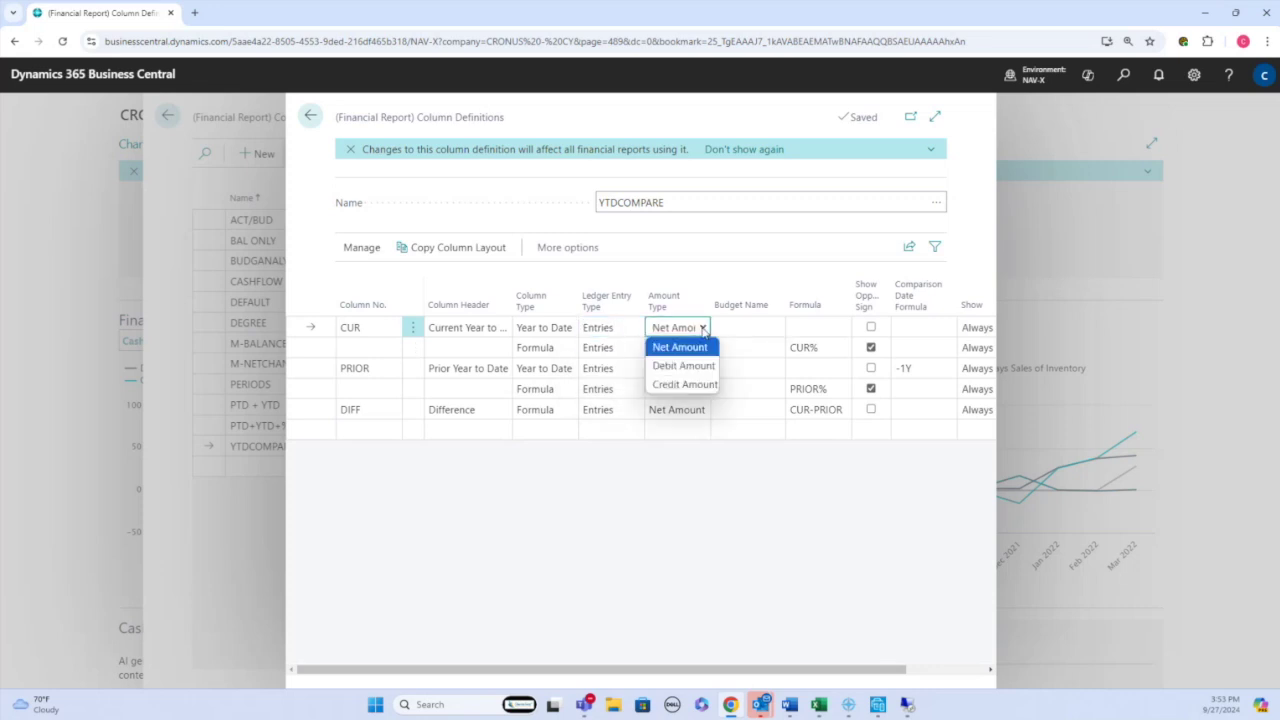
click(699, 330)
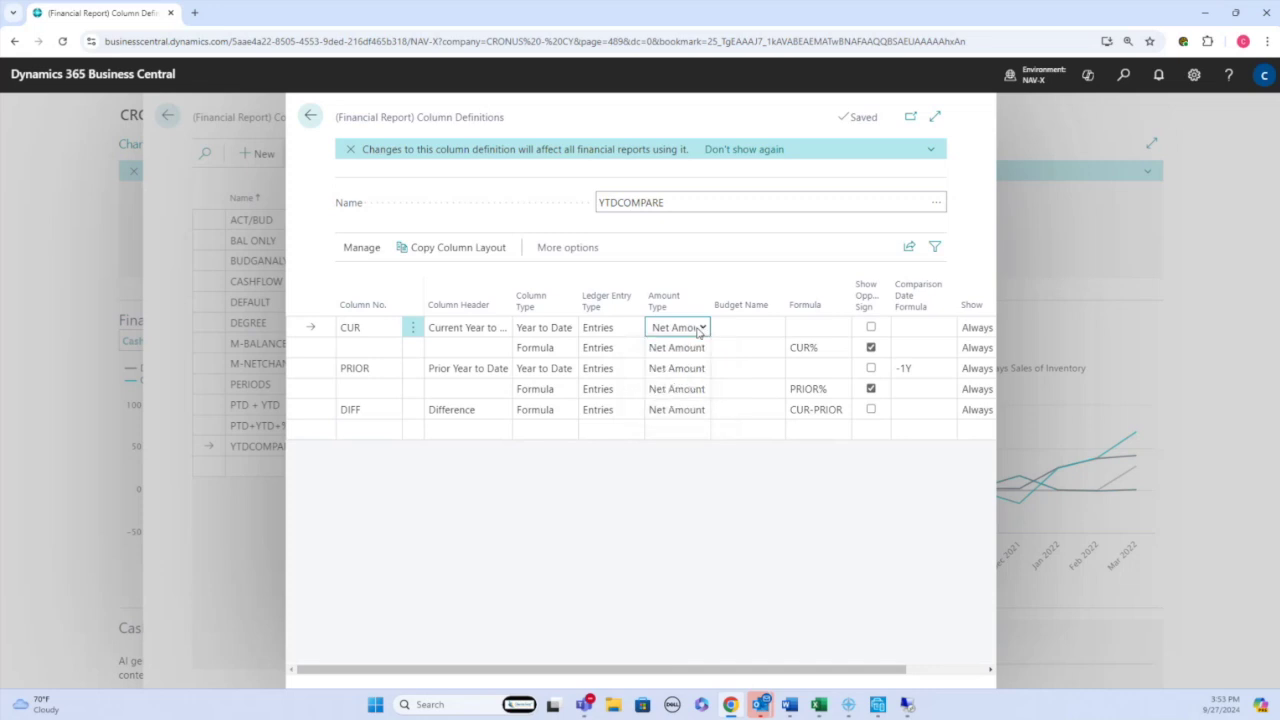
key(Down)
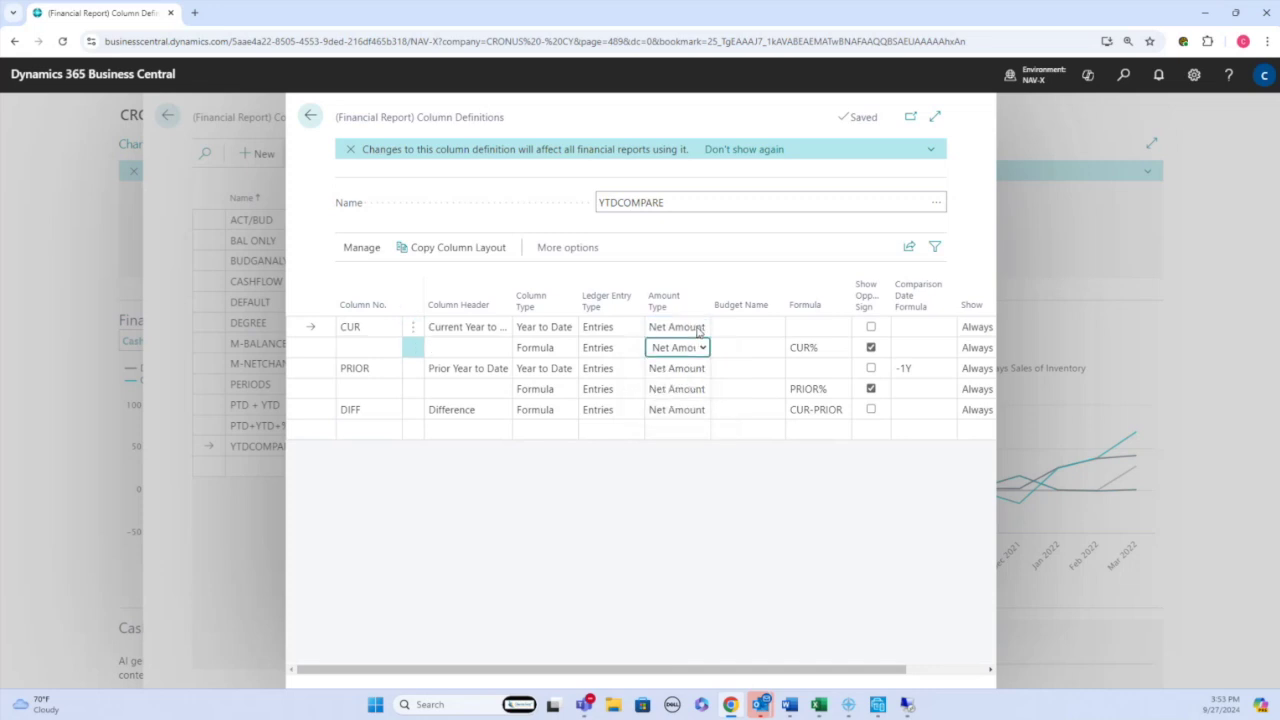
key(Tab)
key(Tab)
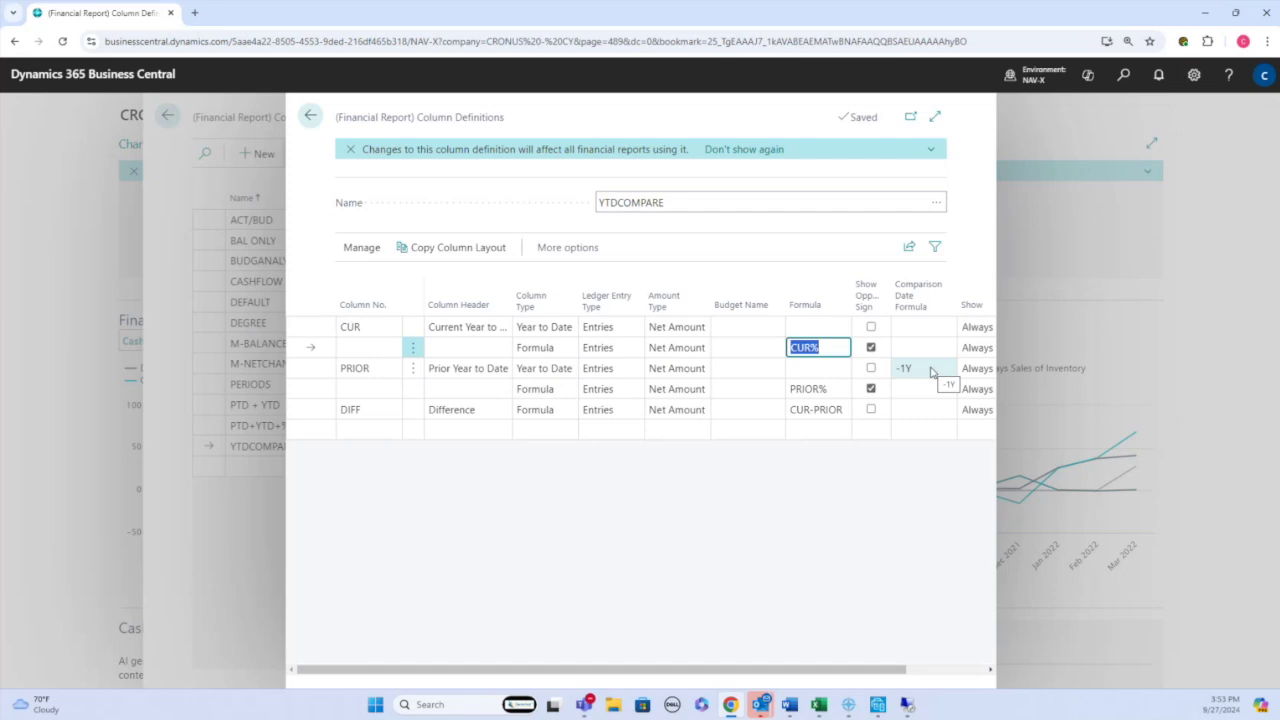
key(Escape)
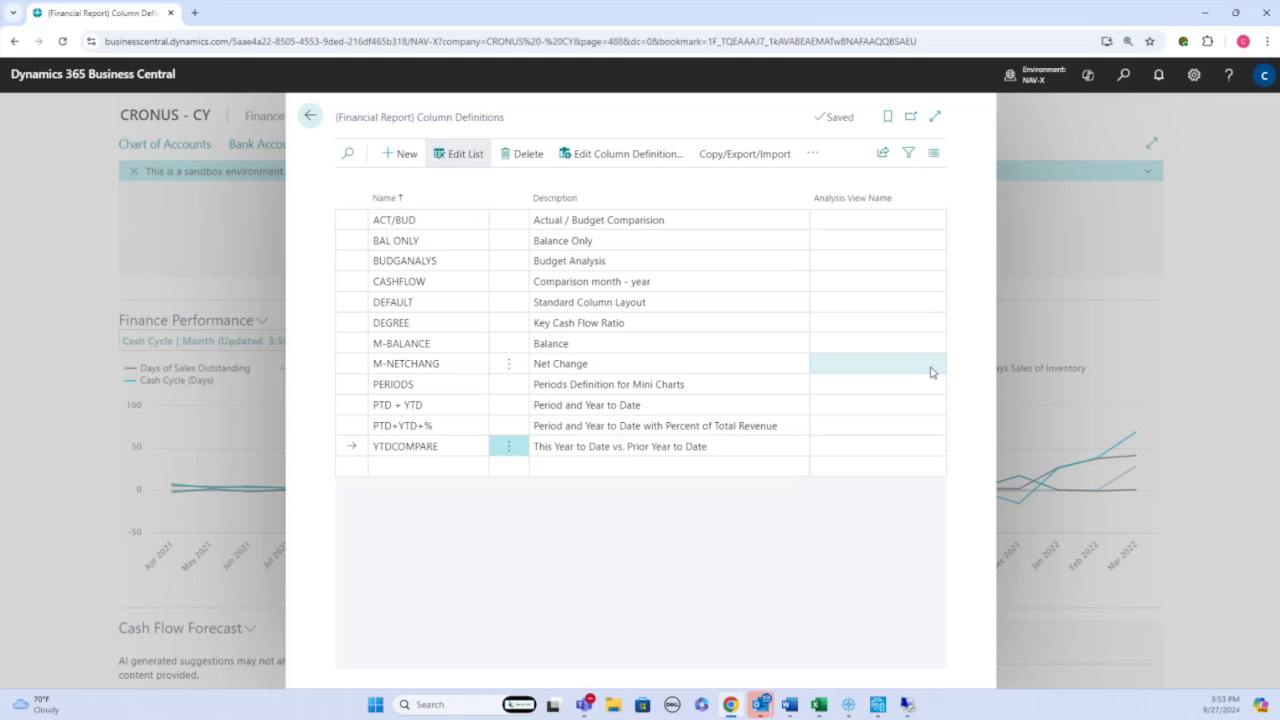
key(Escape)
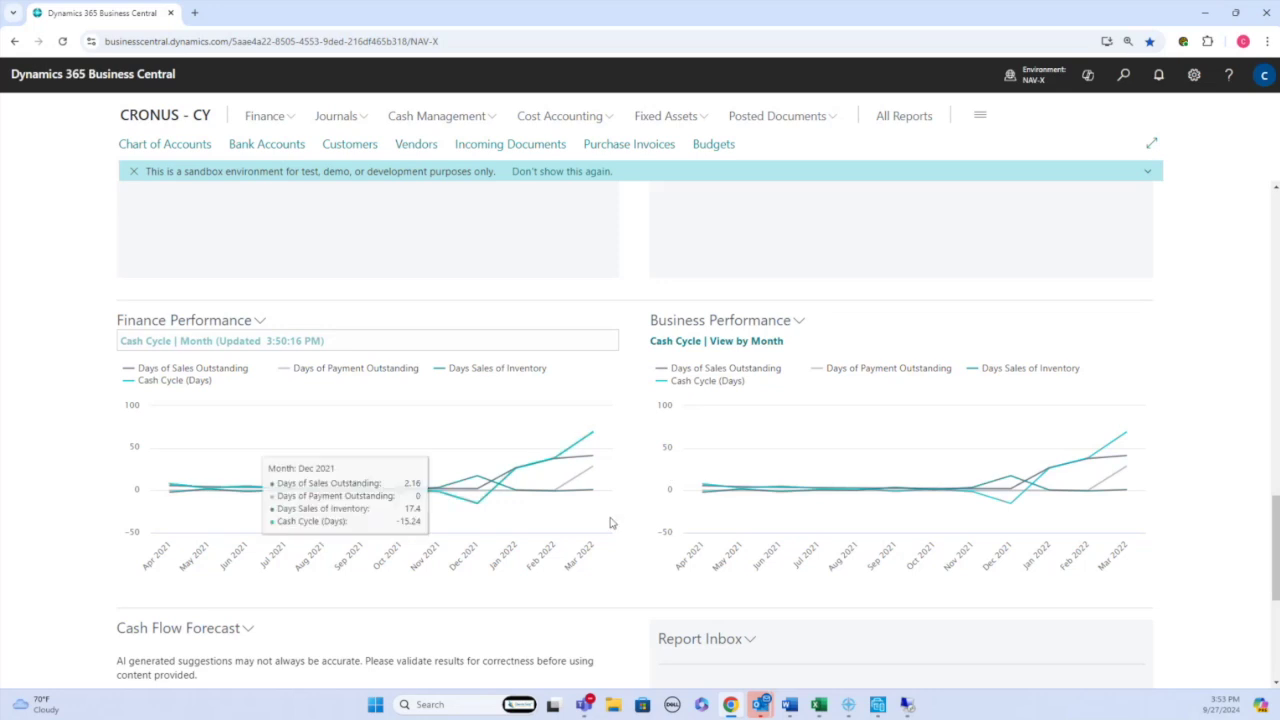
- Switch the Business Performance chart from Cash Cycle to the next chart, Cash Flow, and move on to the Cash Flow Forecast section
click(794, 322)
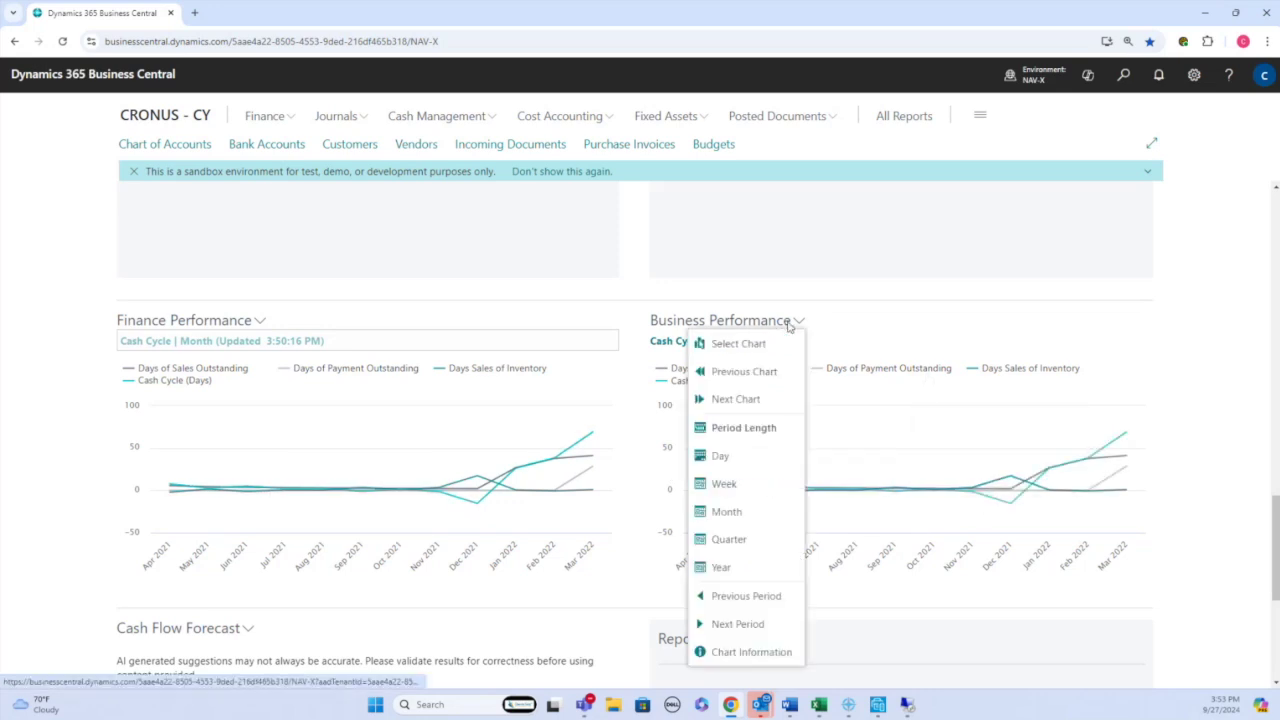
click(745, 398)
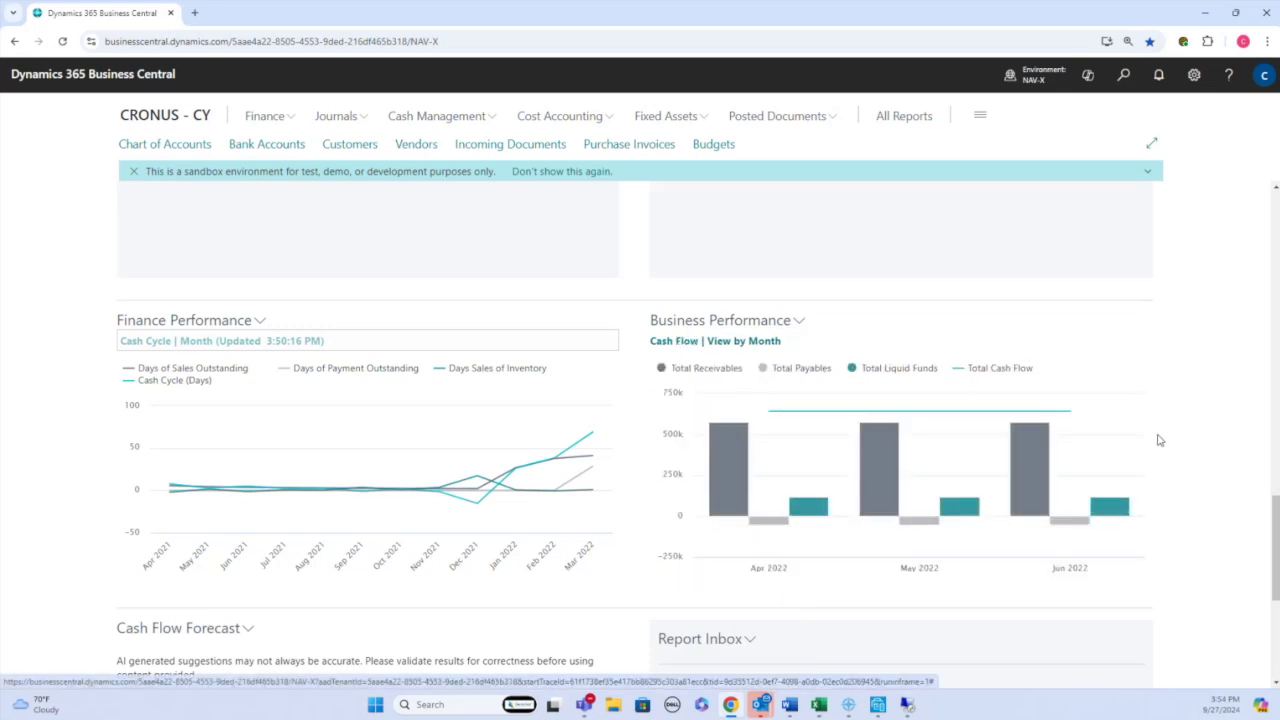
scroll(1159, 440, down, 1)
scroll(1159, 440, down, 2)
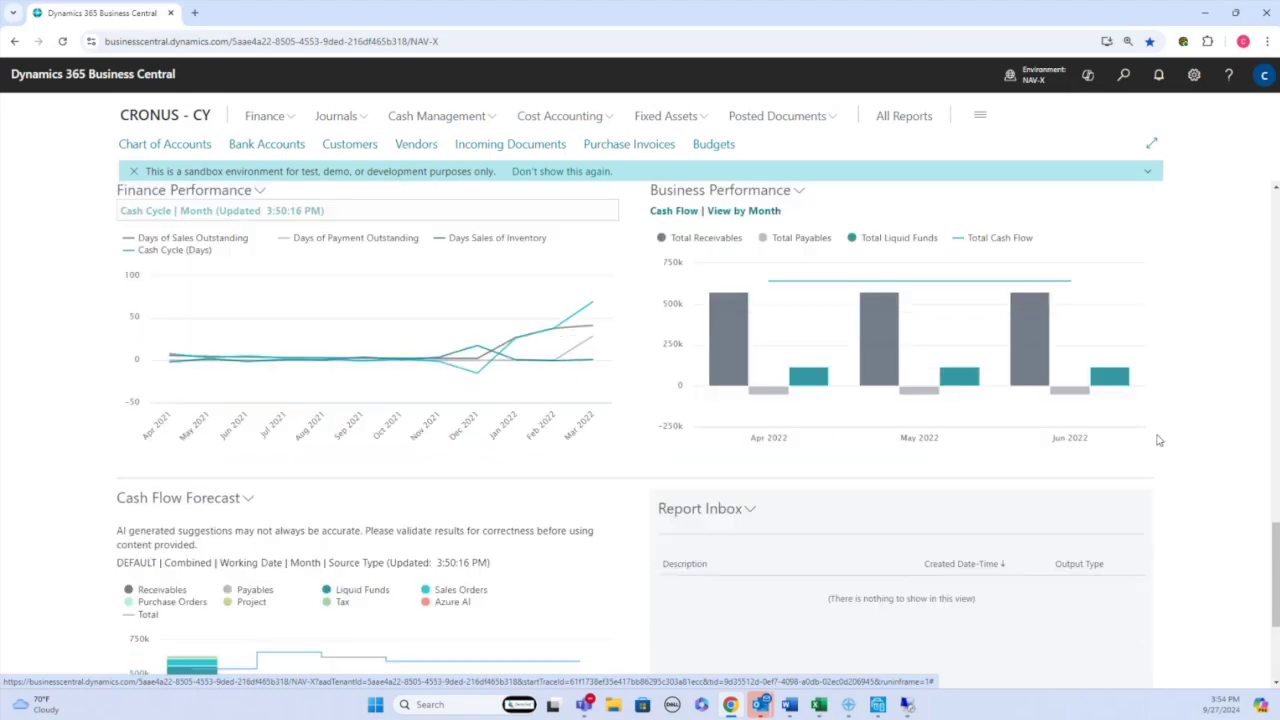